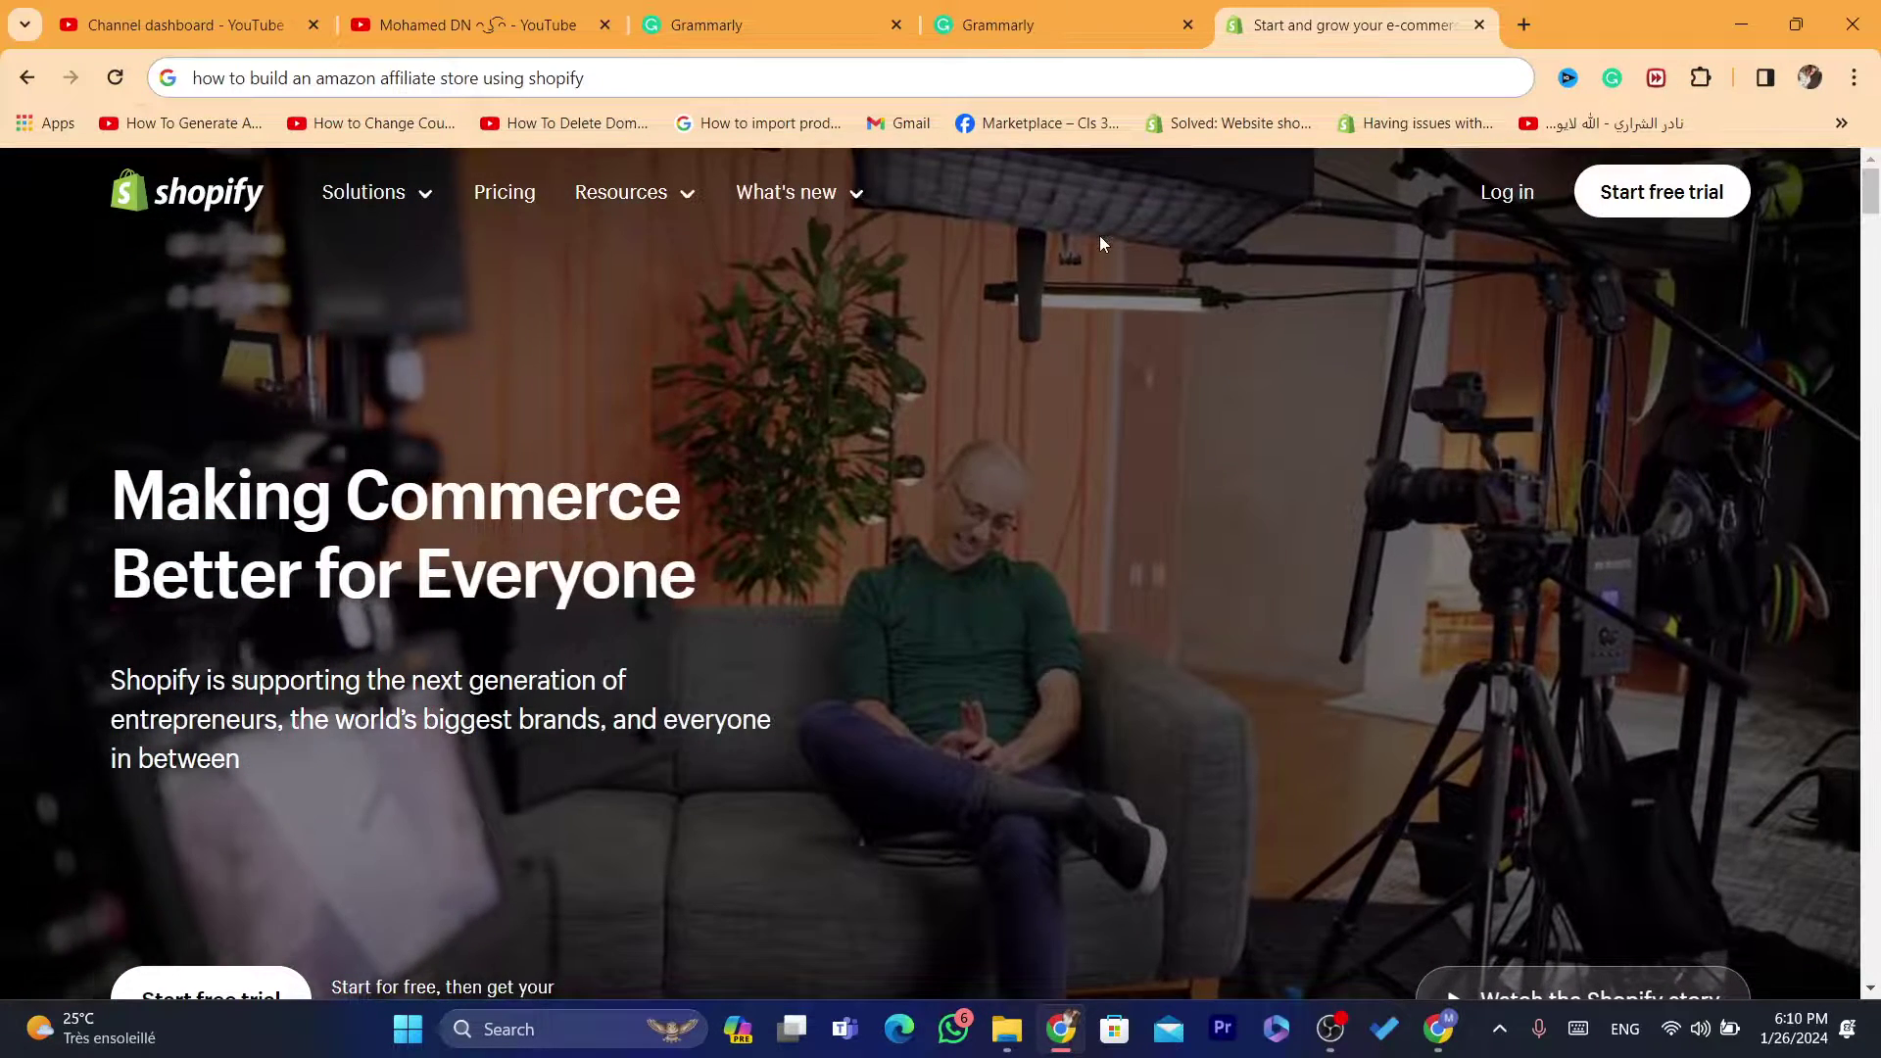
click(1085, 12)
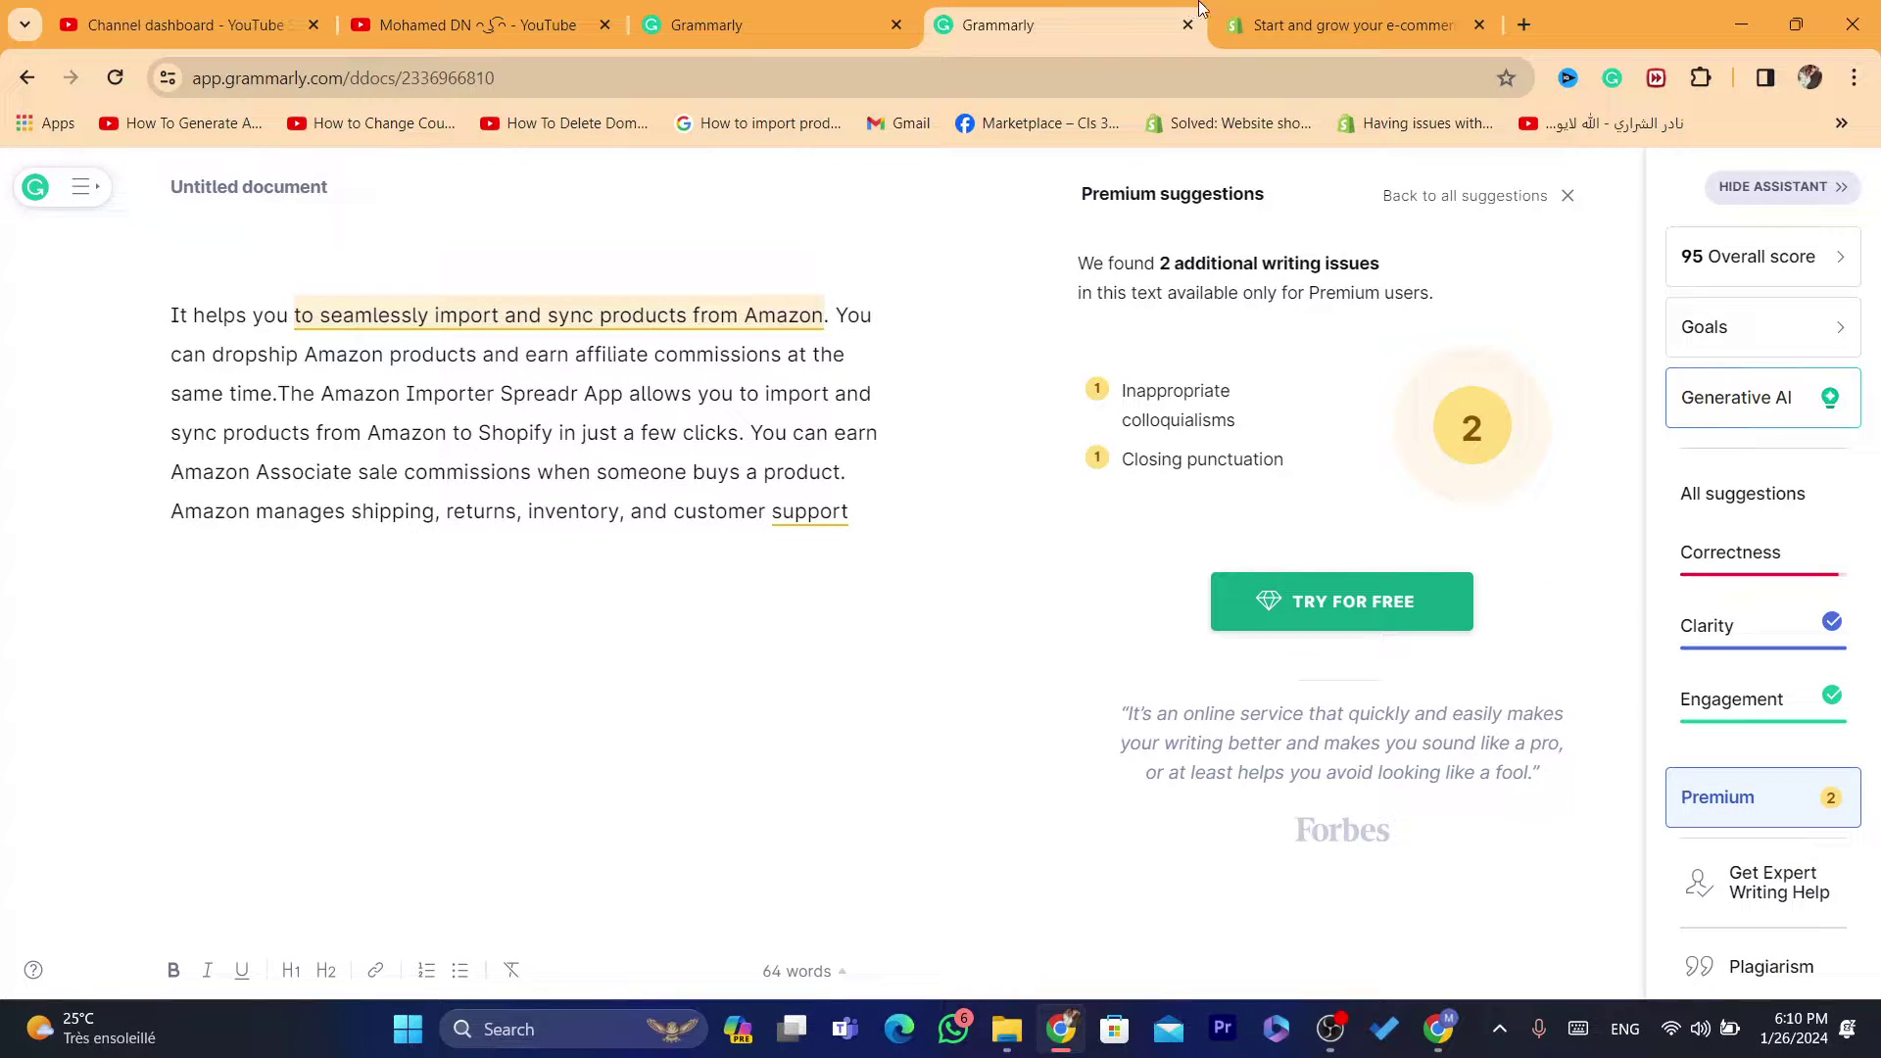
click(1303, 14)
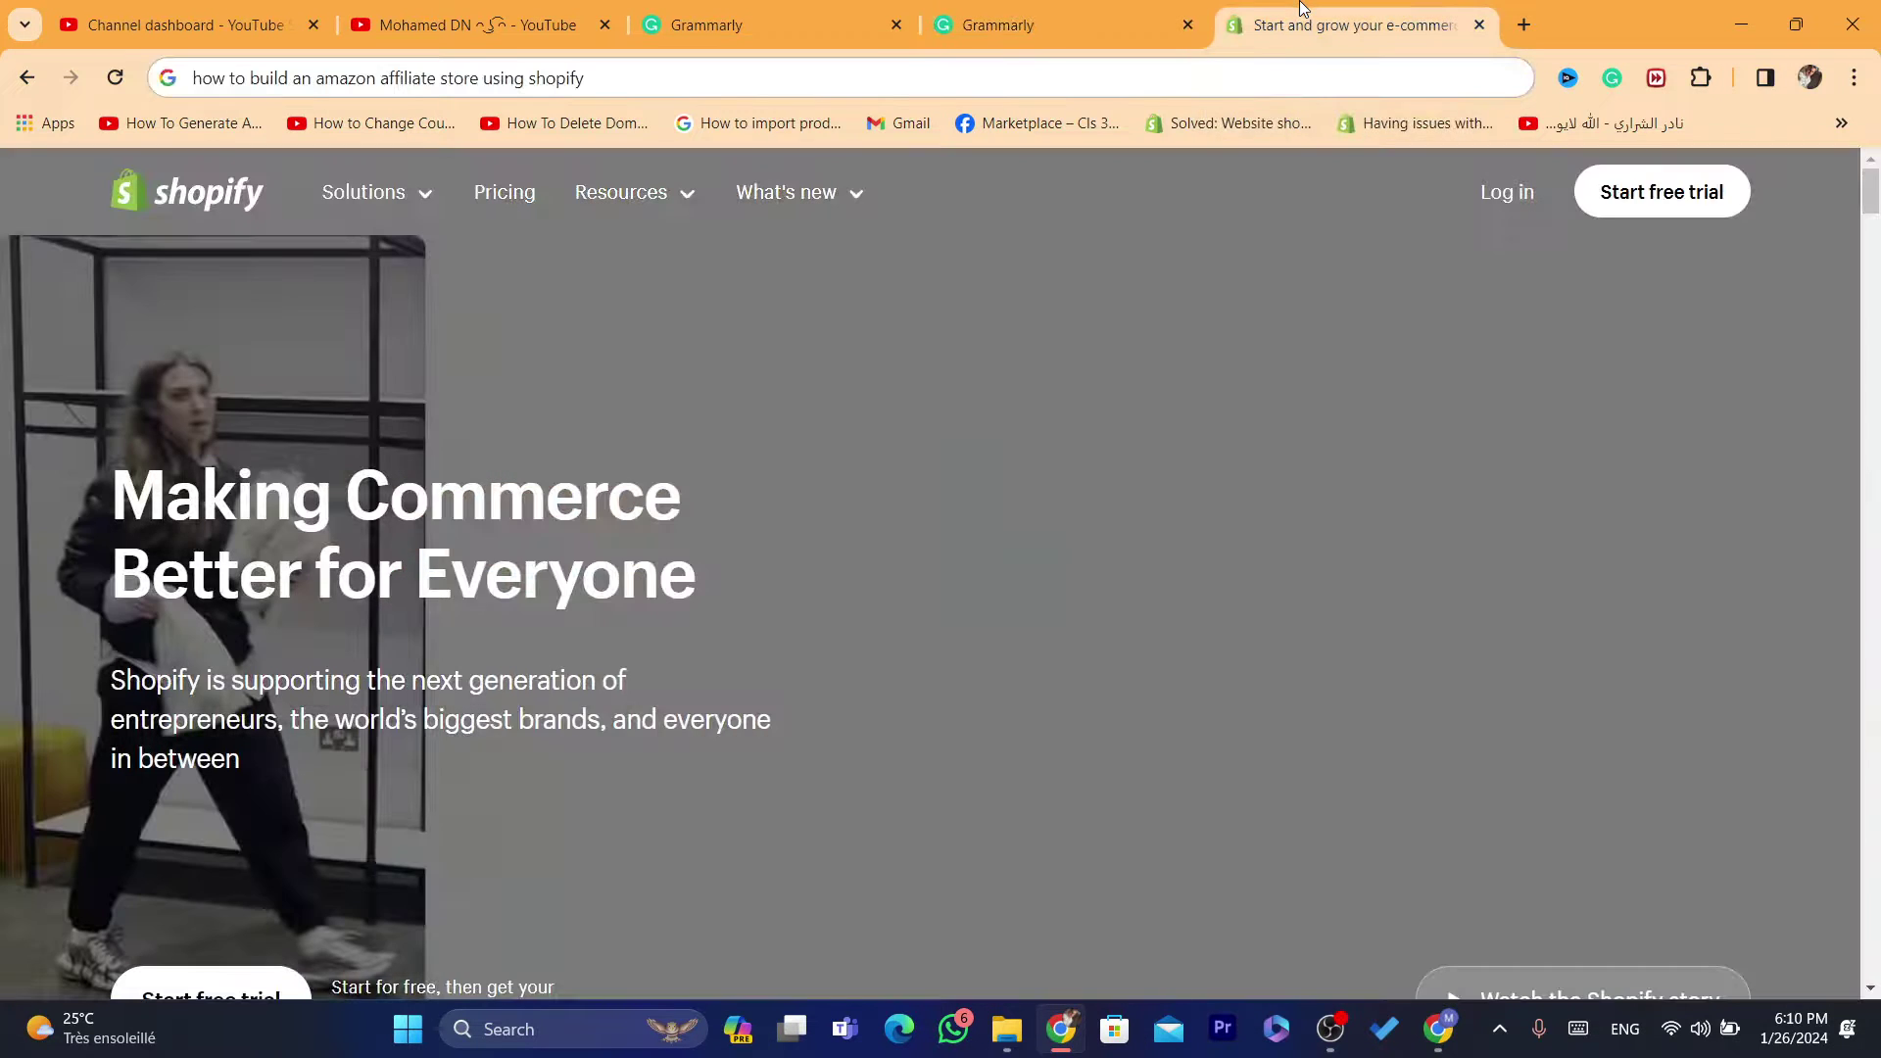
click(1246, 76)
key(ctrl+a)
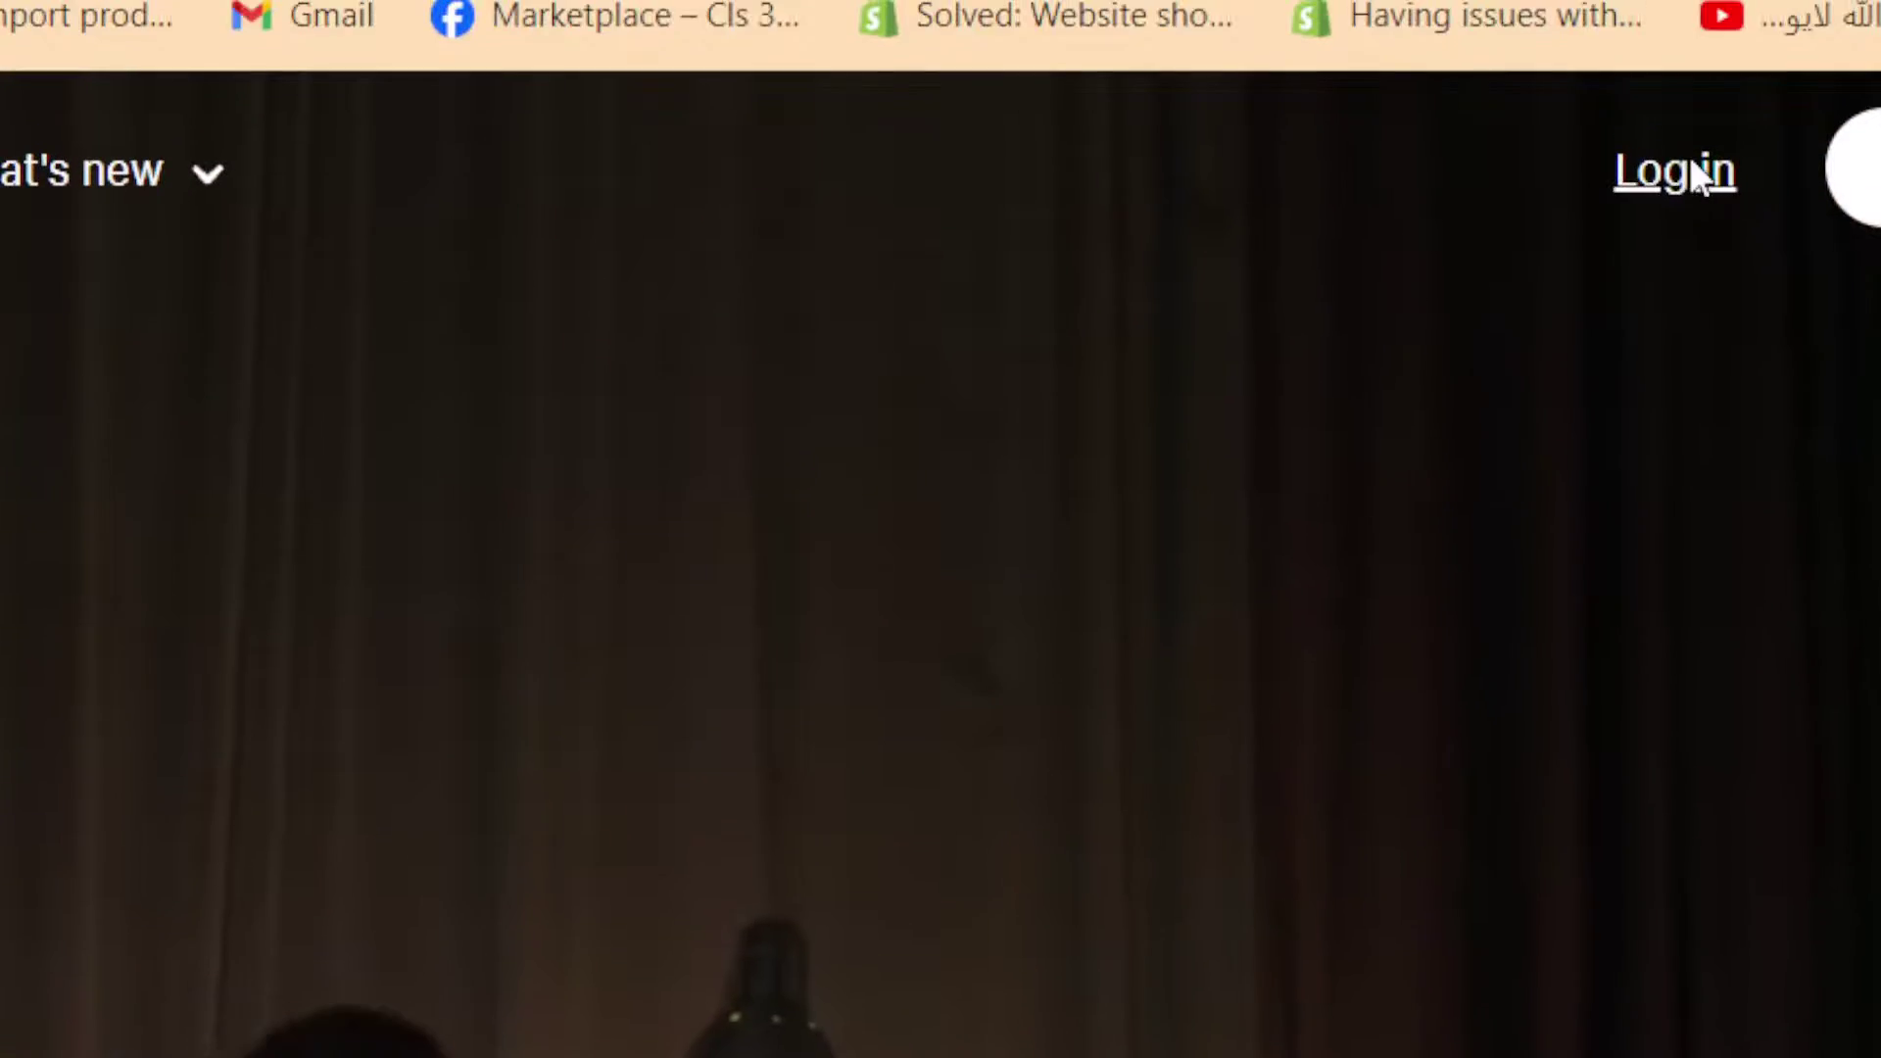
Log in to Shopify and open the Shopify App Store from the store's Apps and sales channels settings
click(1725, 127)
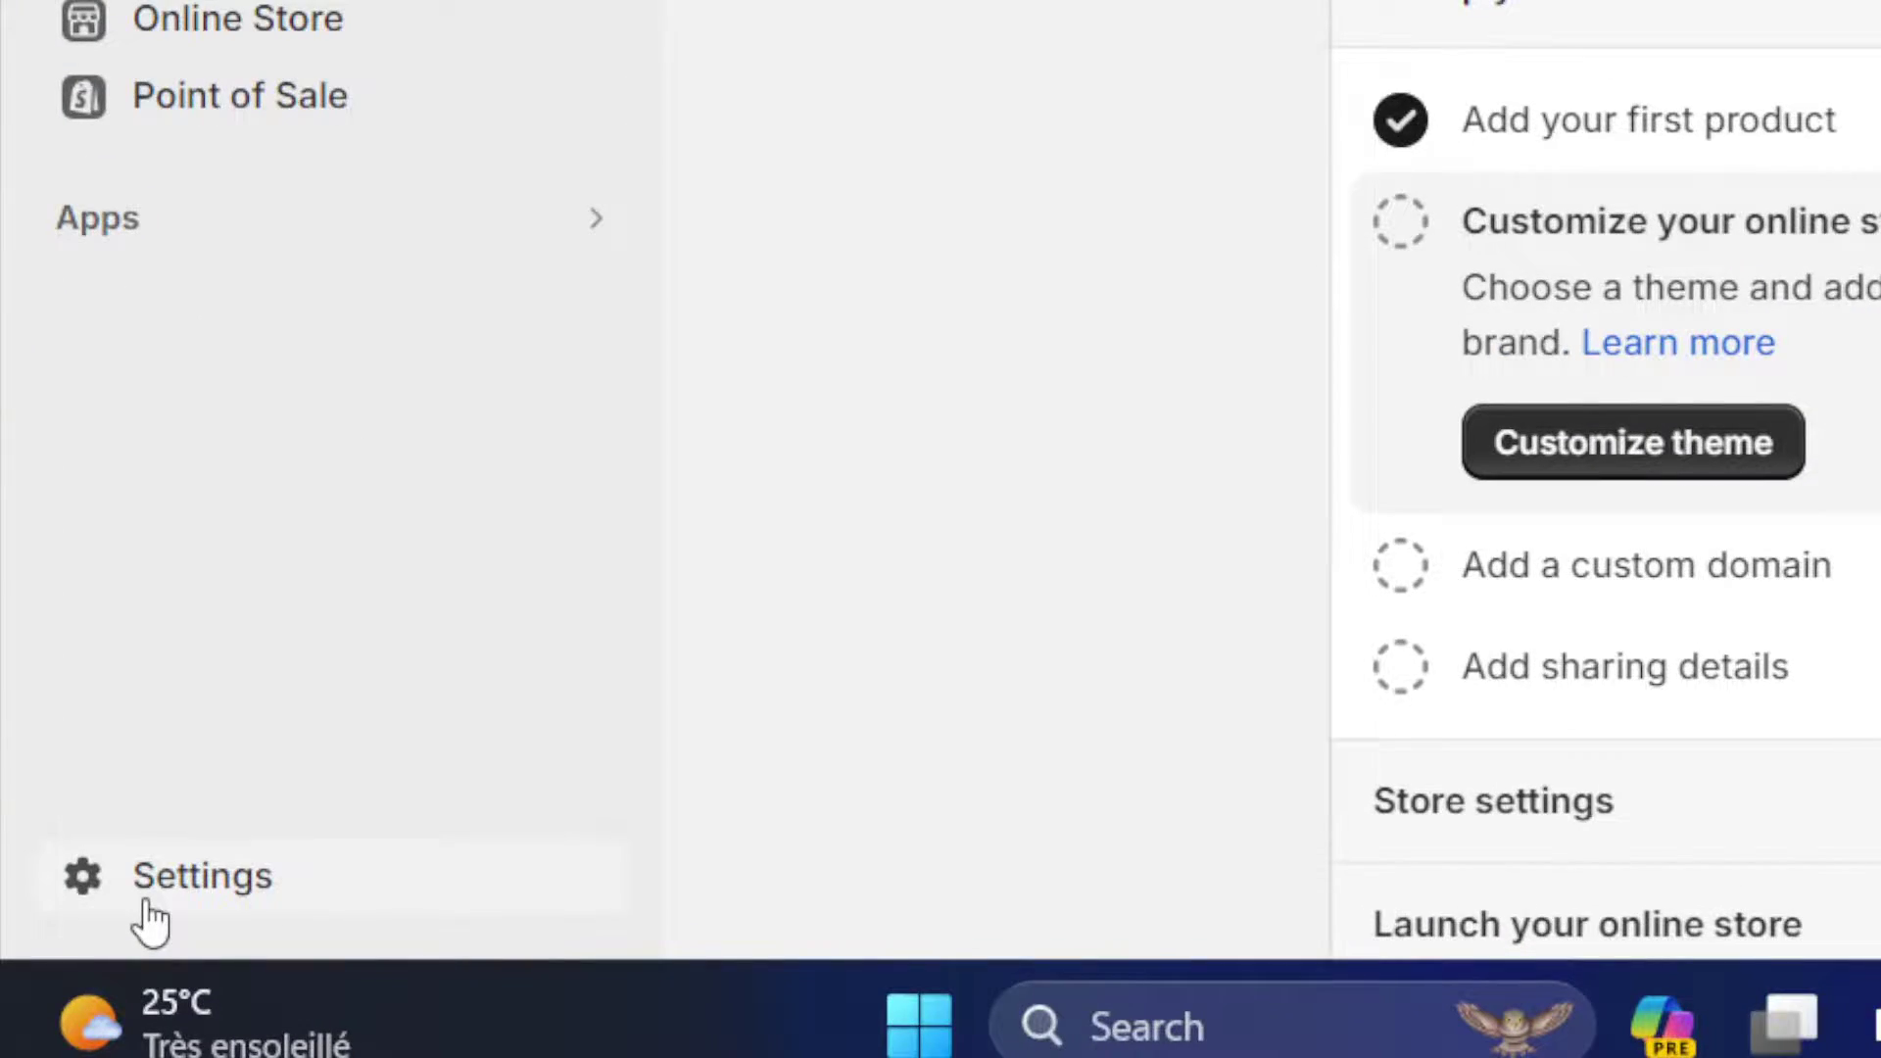
click(152, 921)
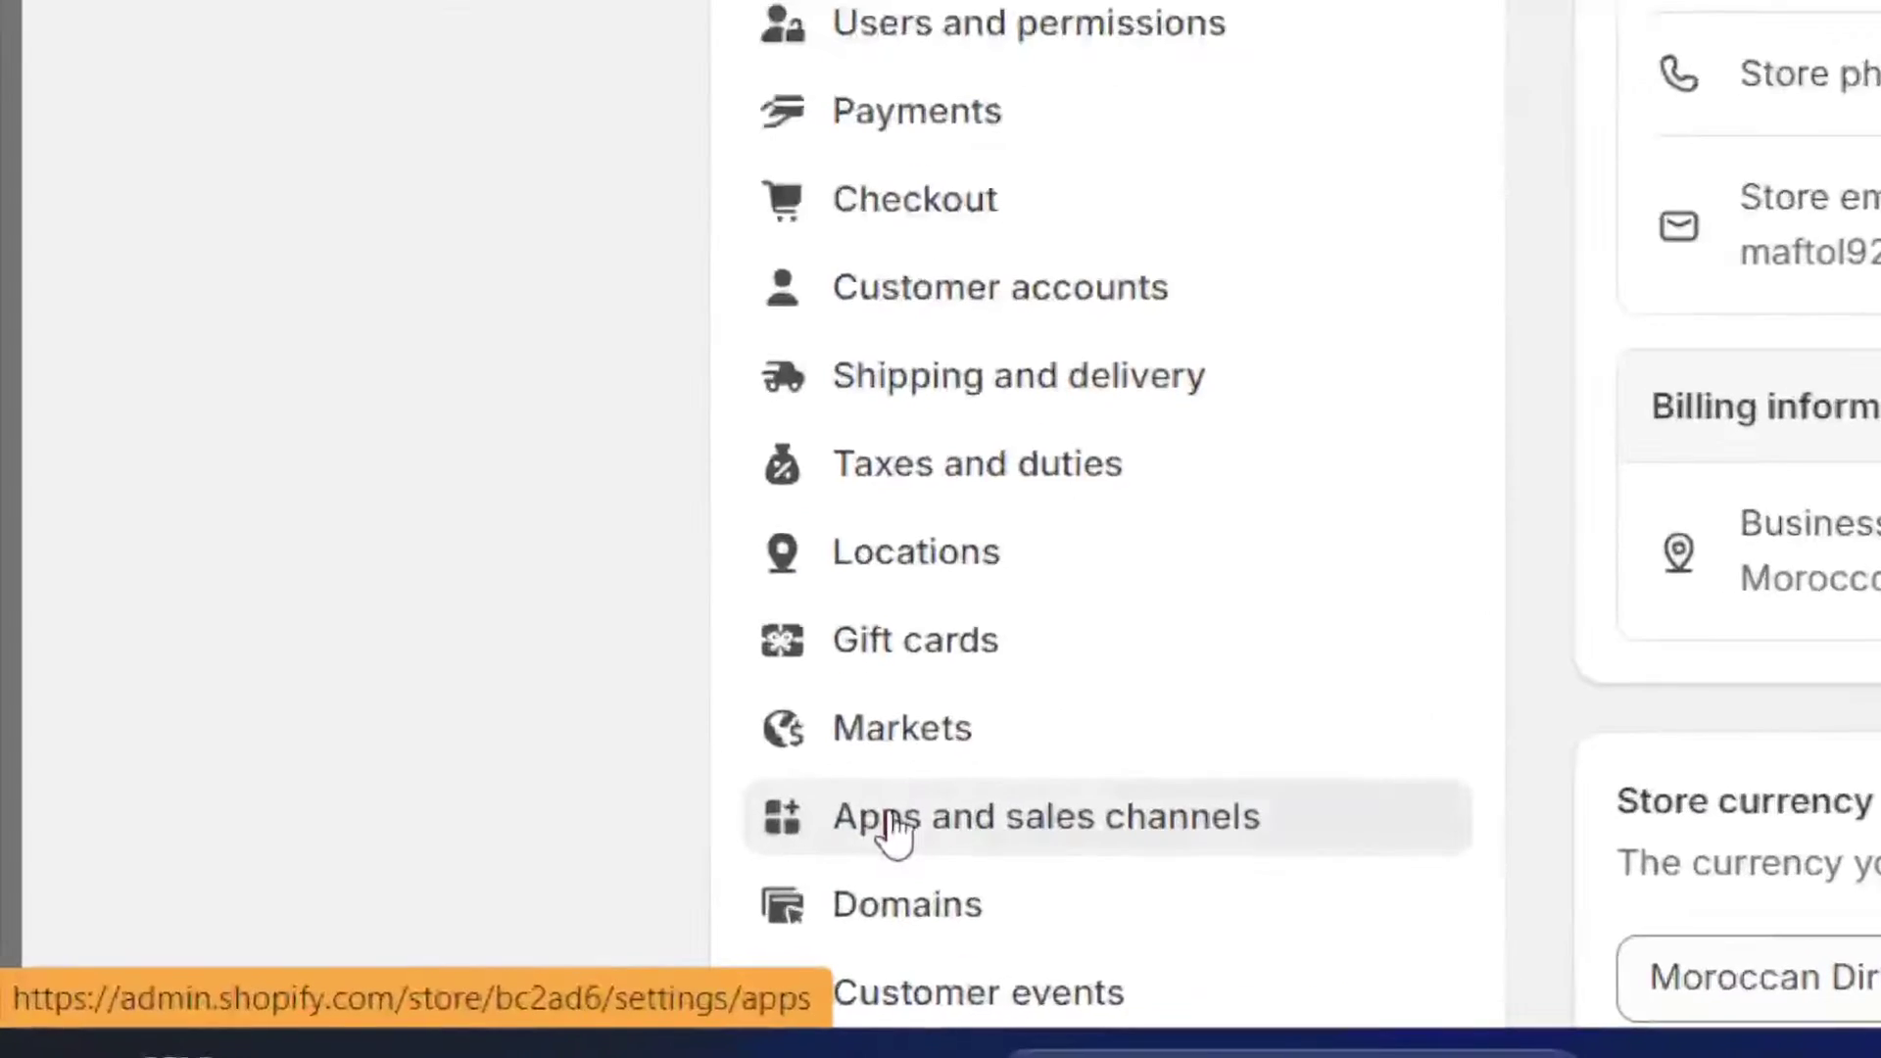
click(401, 913)
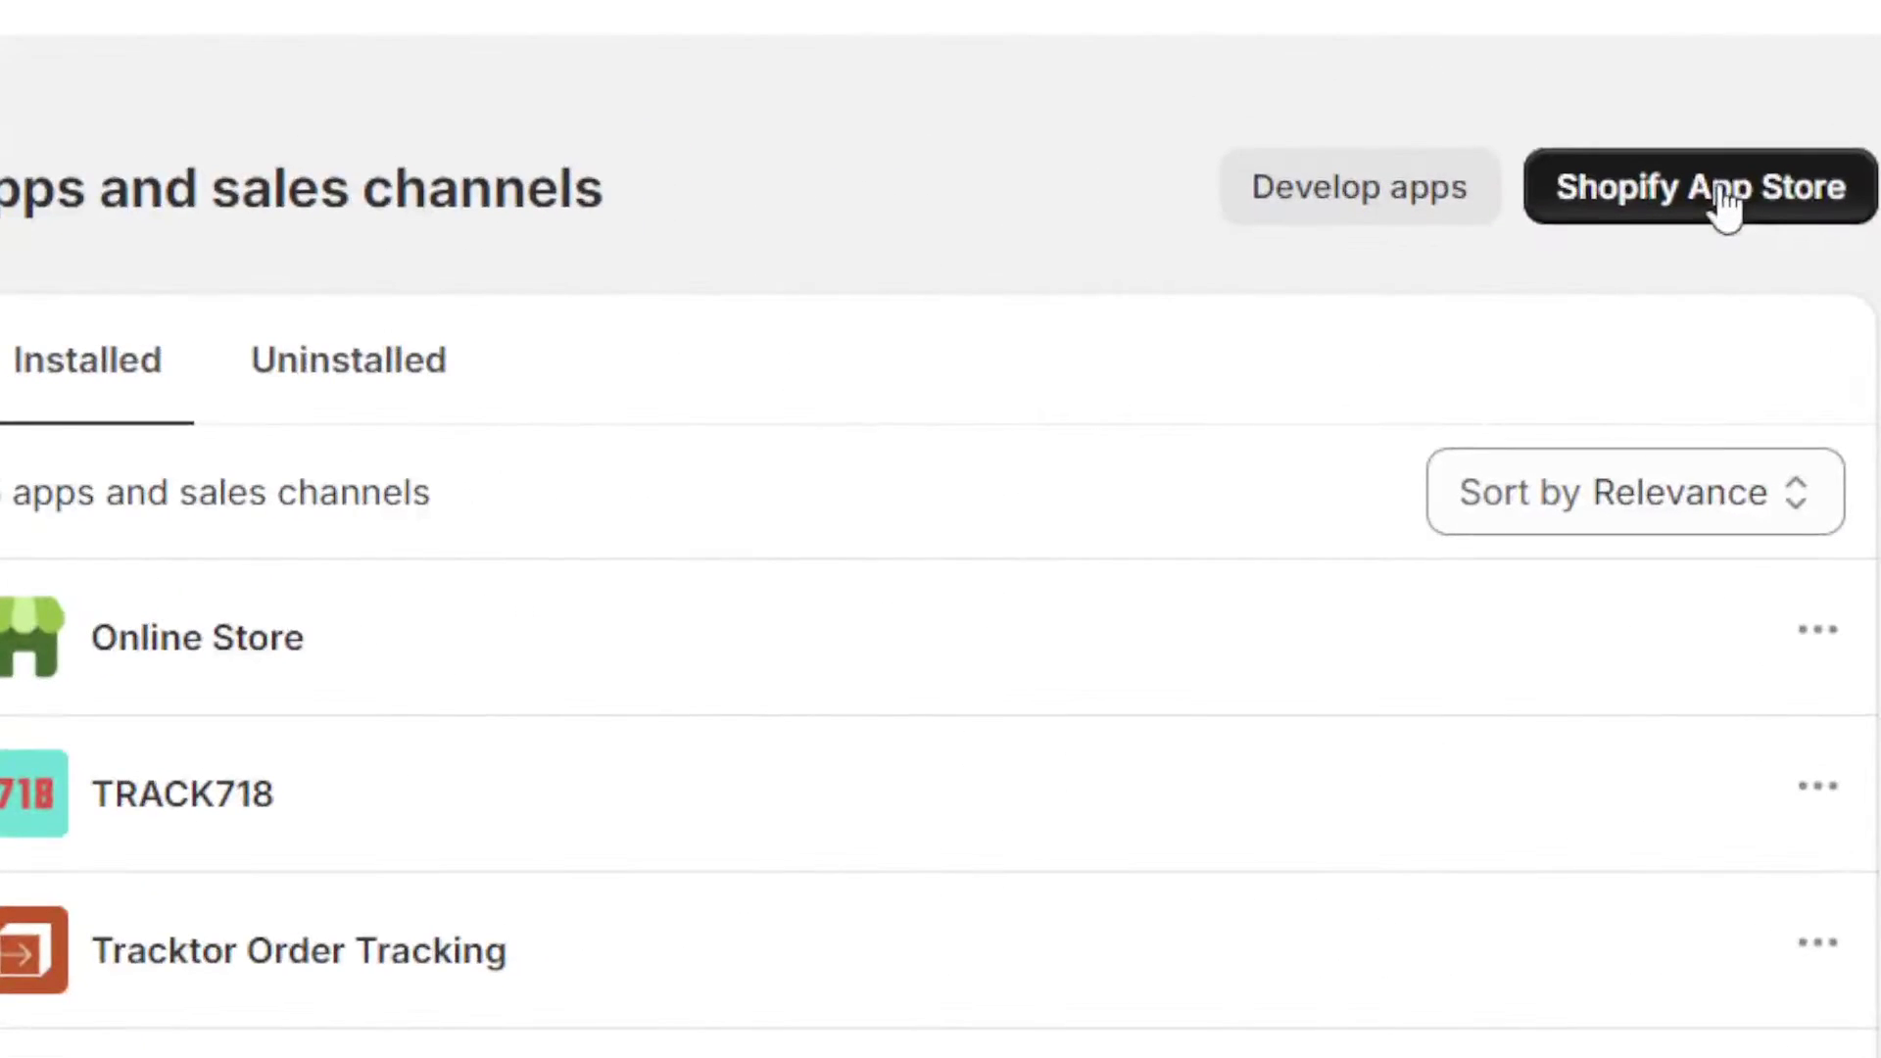
click(1724, 200)
Copy the word "Spreadr" from the Grammarly document that describes the Amazon importer
click(470, 13)
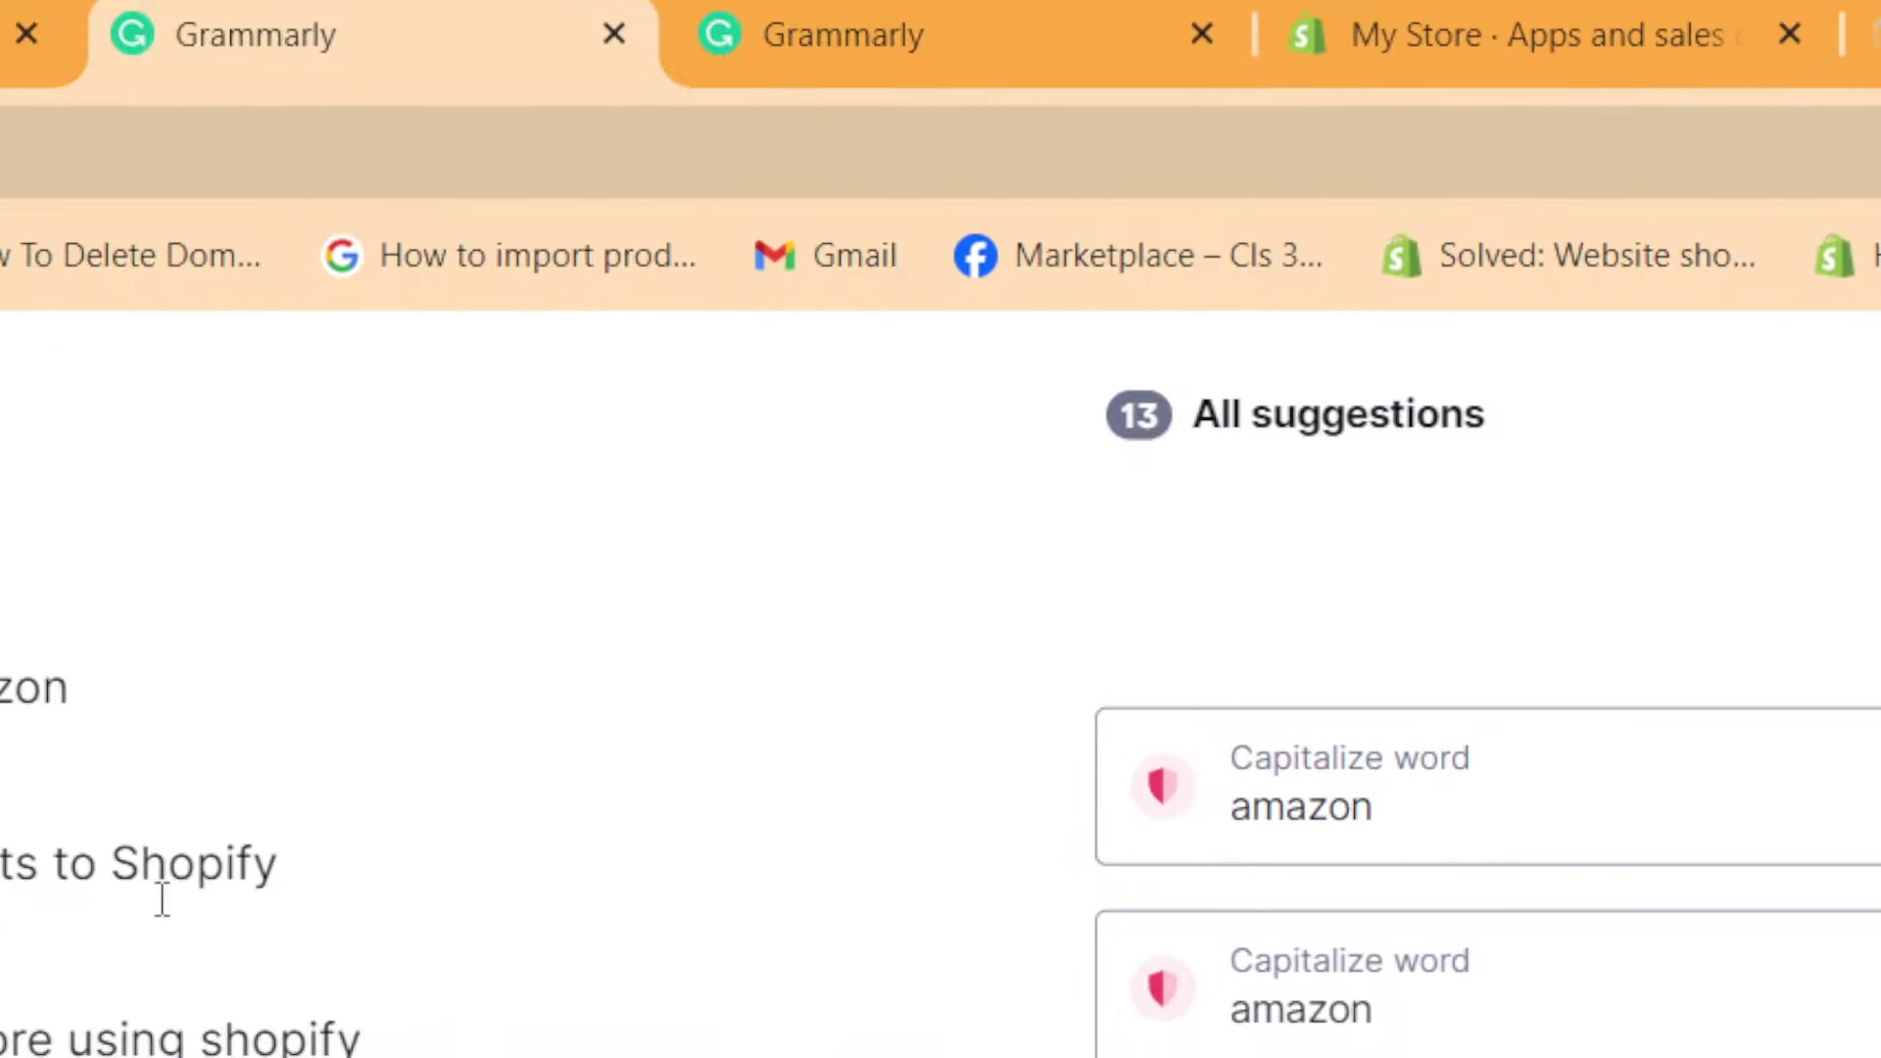
click(920, 17)
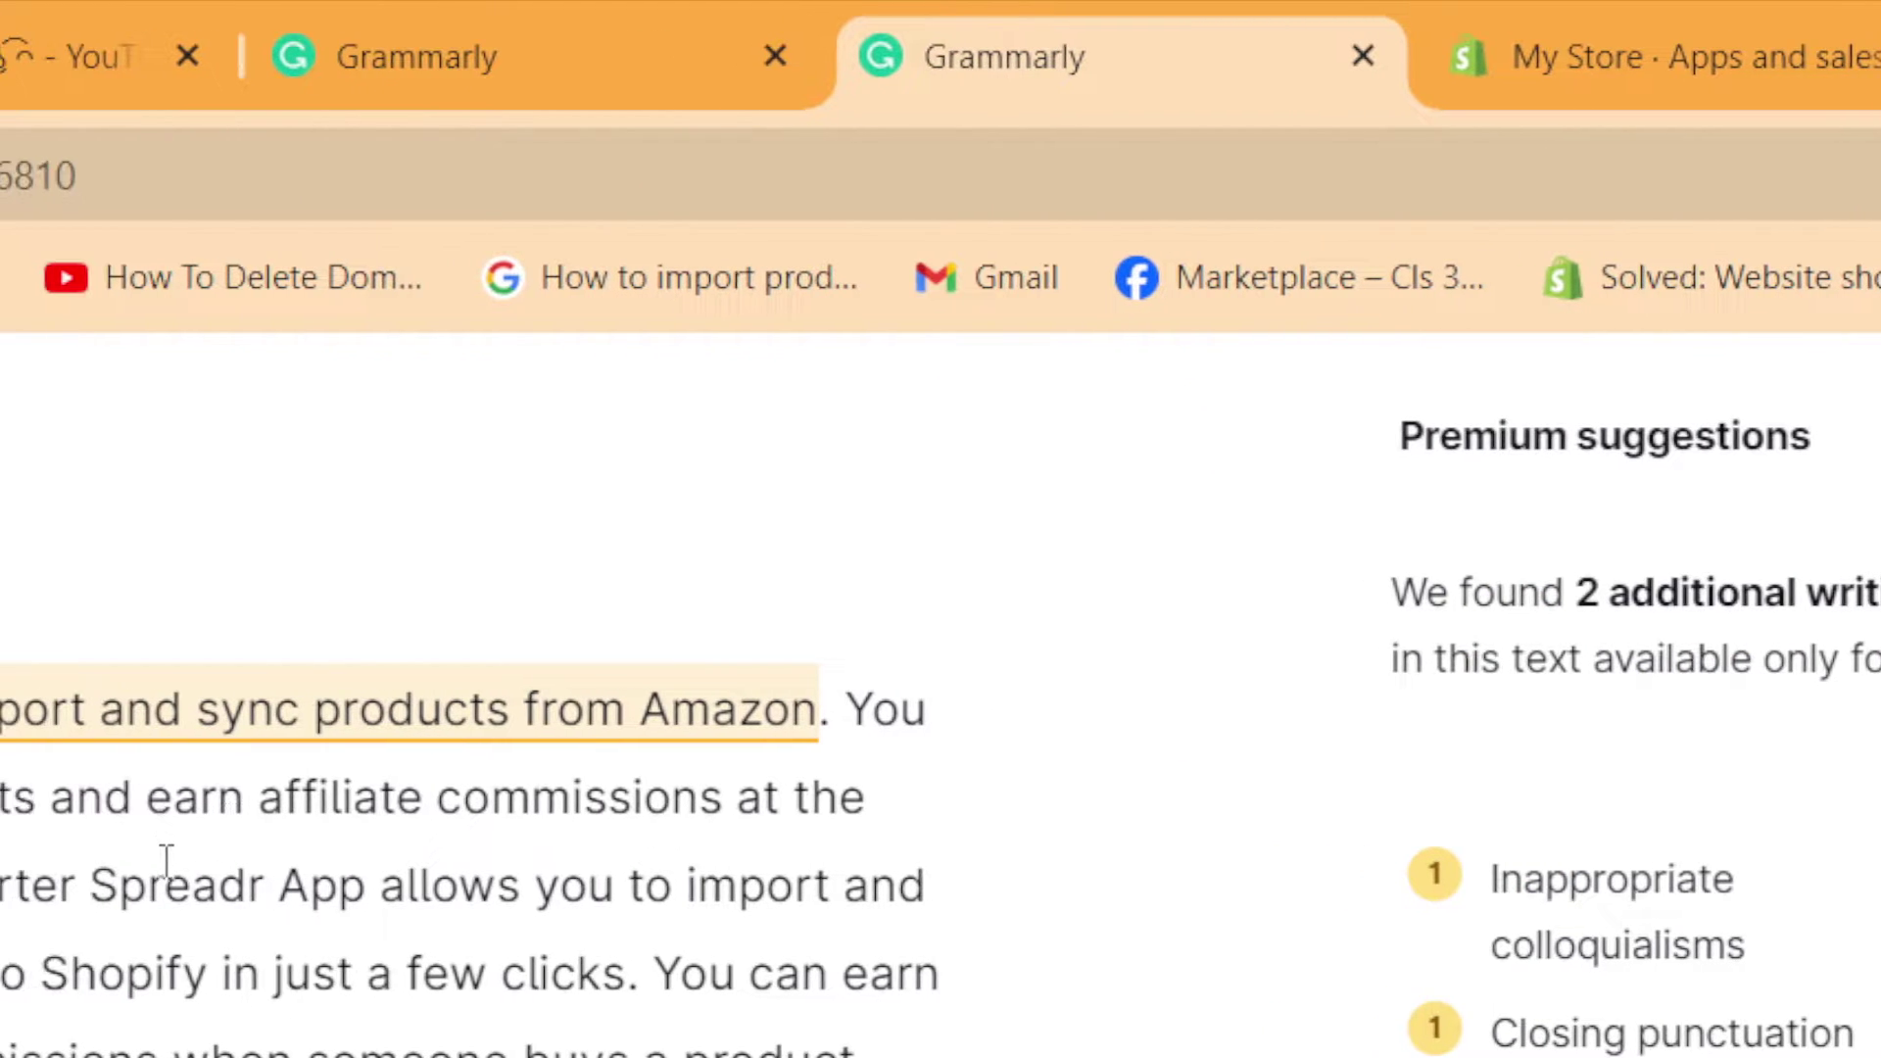
double_click(168, 863)
key(ctrl+c)
Search the Shopify App Store for "Spreadr" using the copied name
drag(1721, 13, 696, 17)
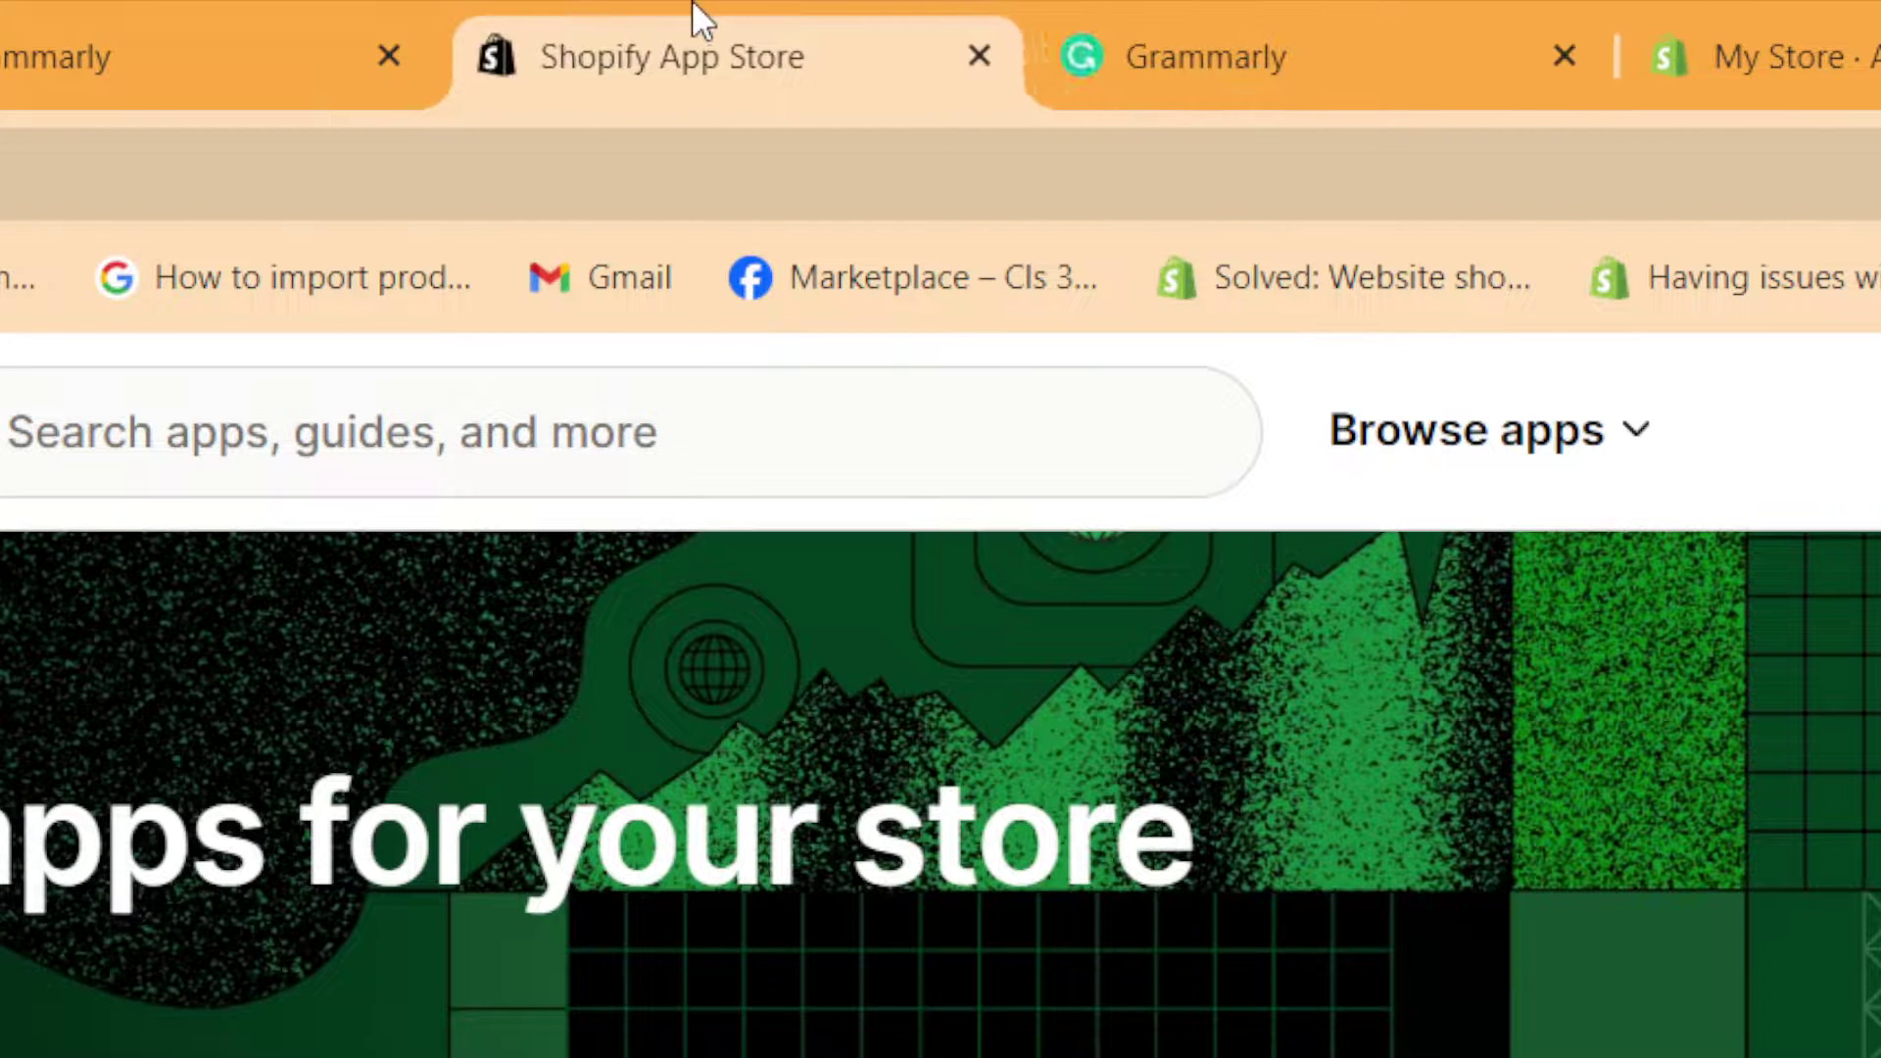
click(422, 402)
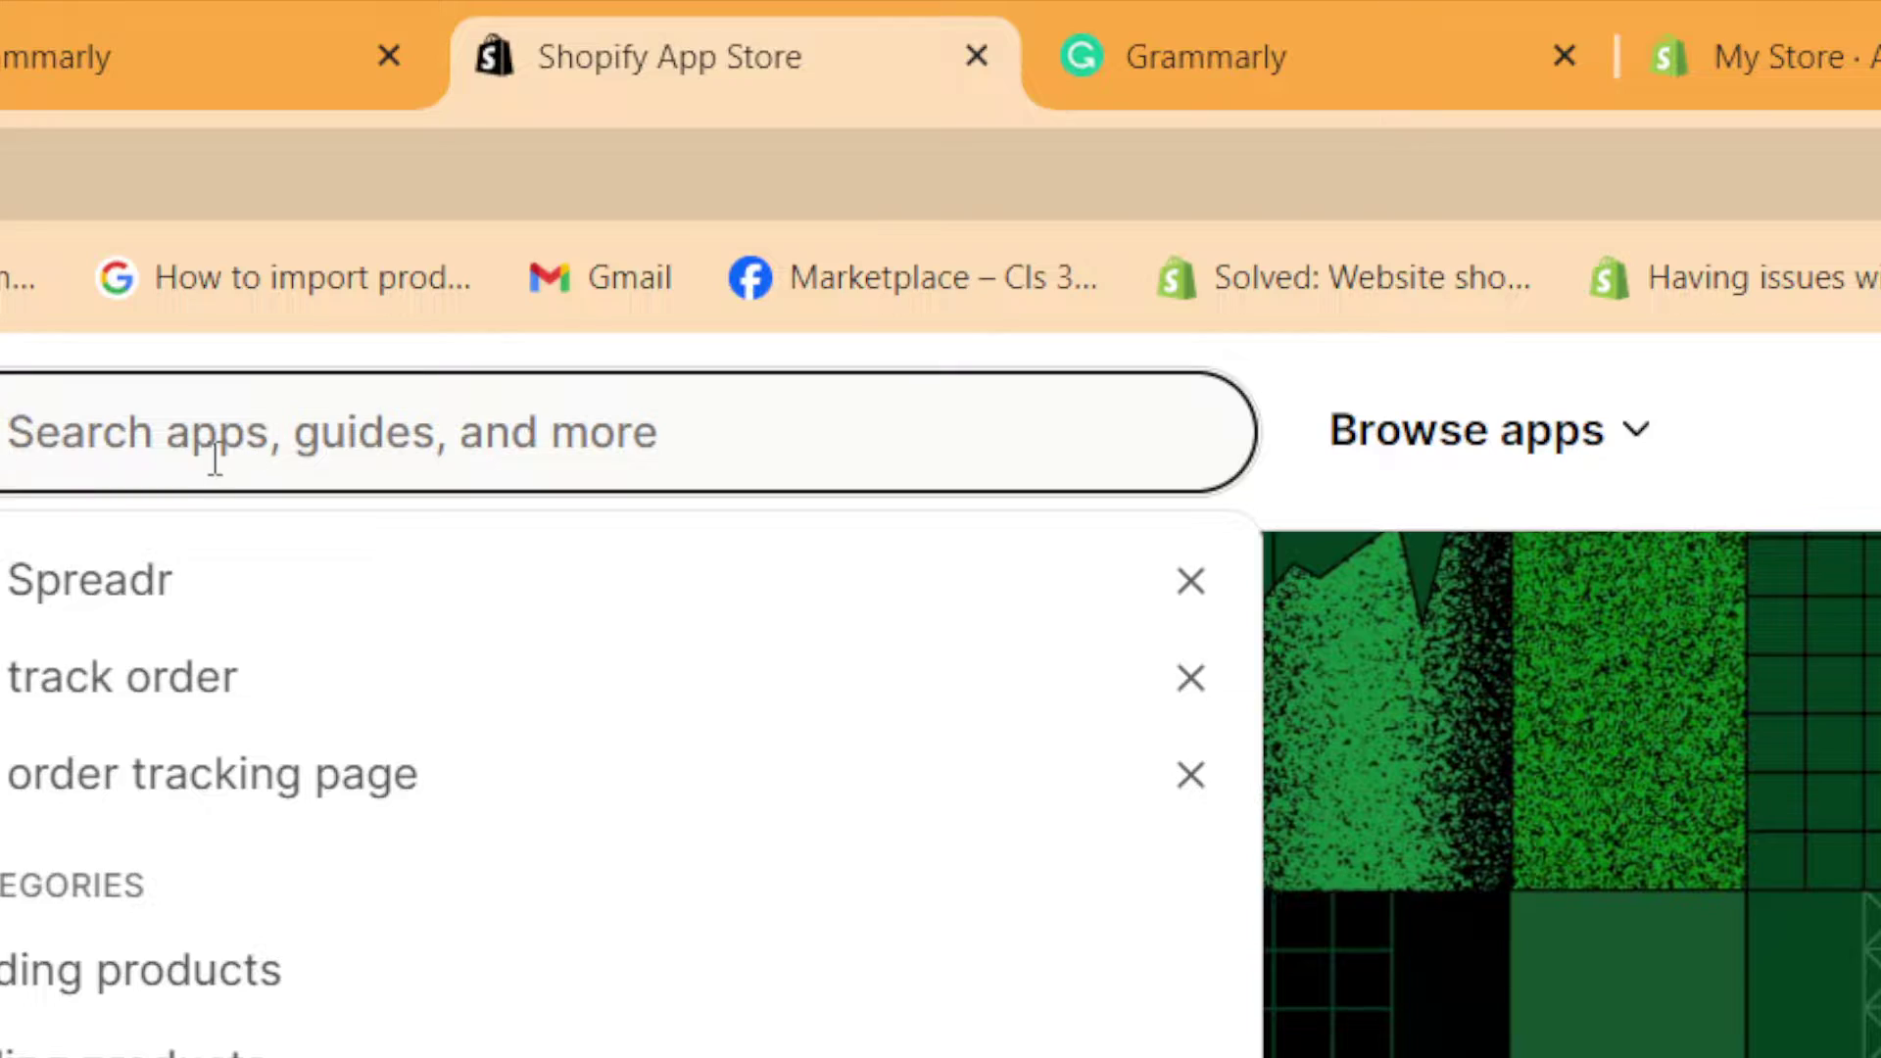
key(ctrl+v)
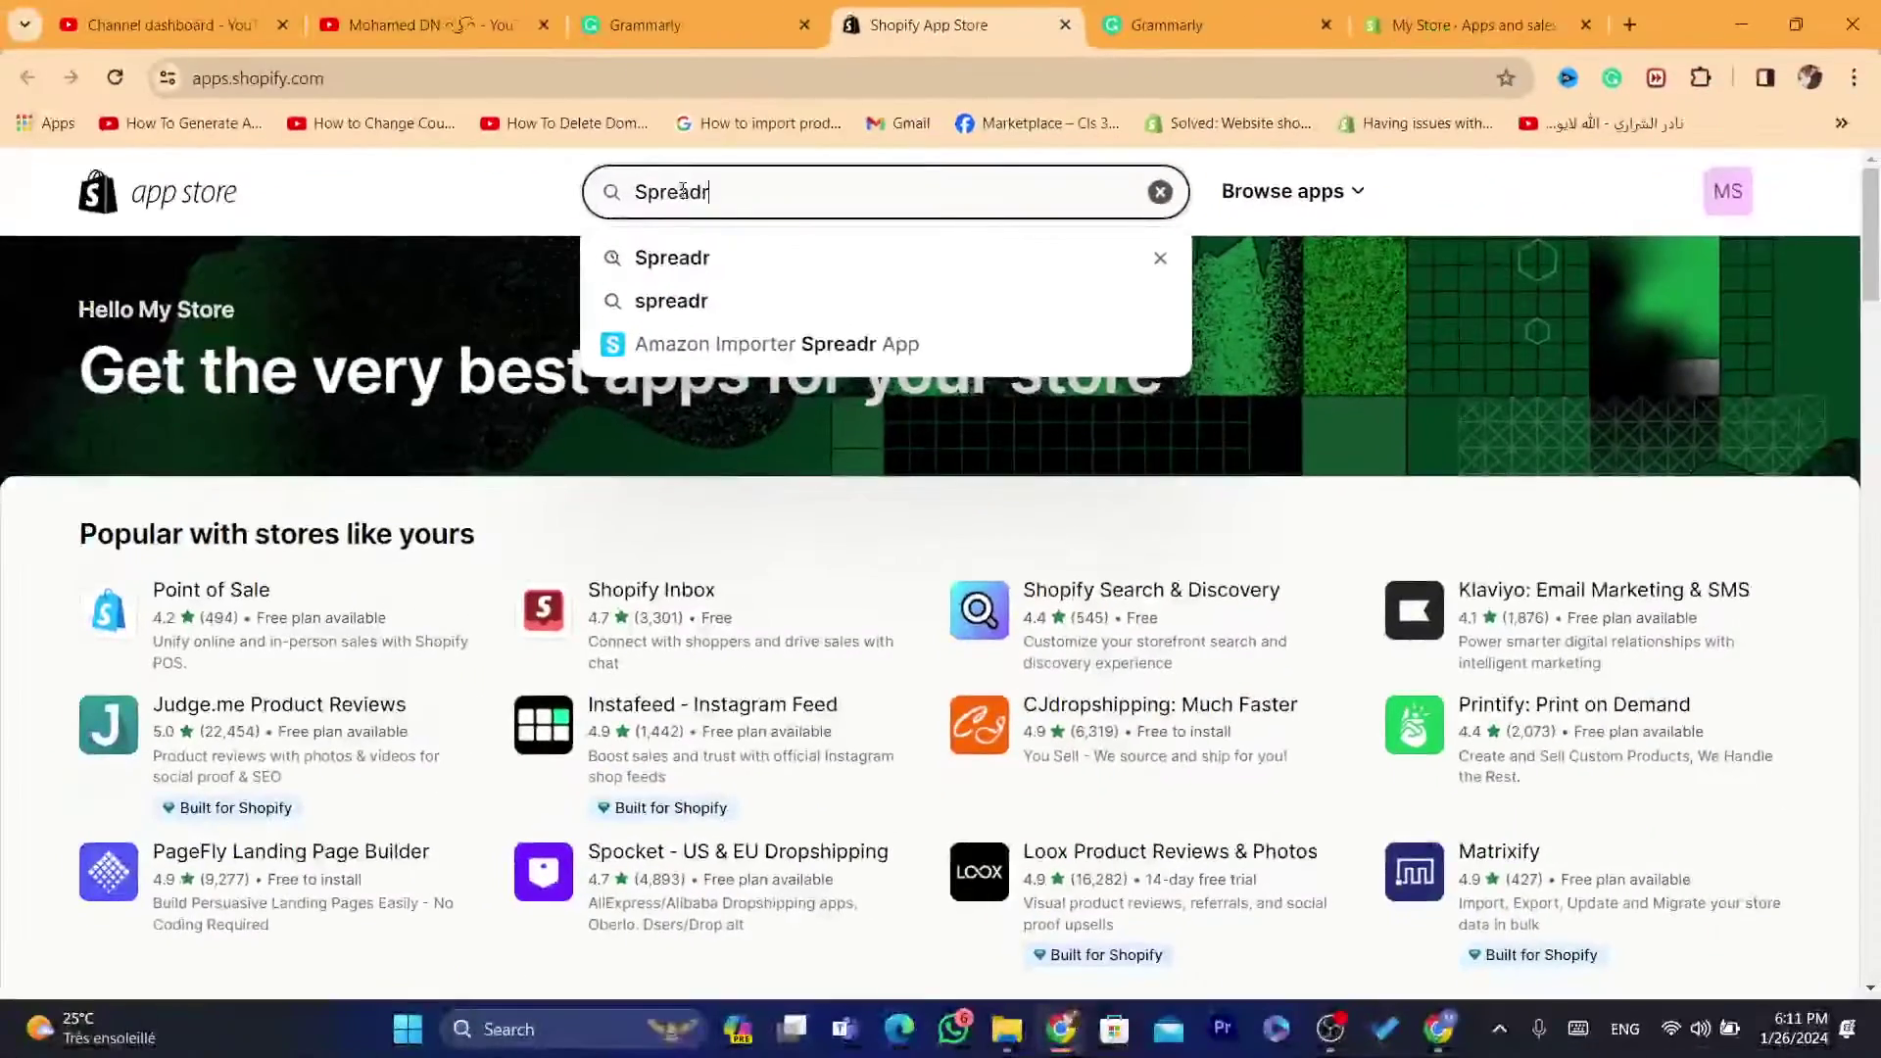
double_click(684, 191)
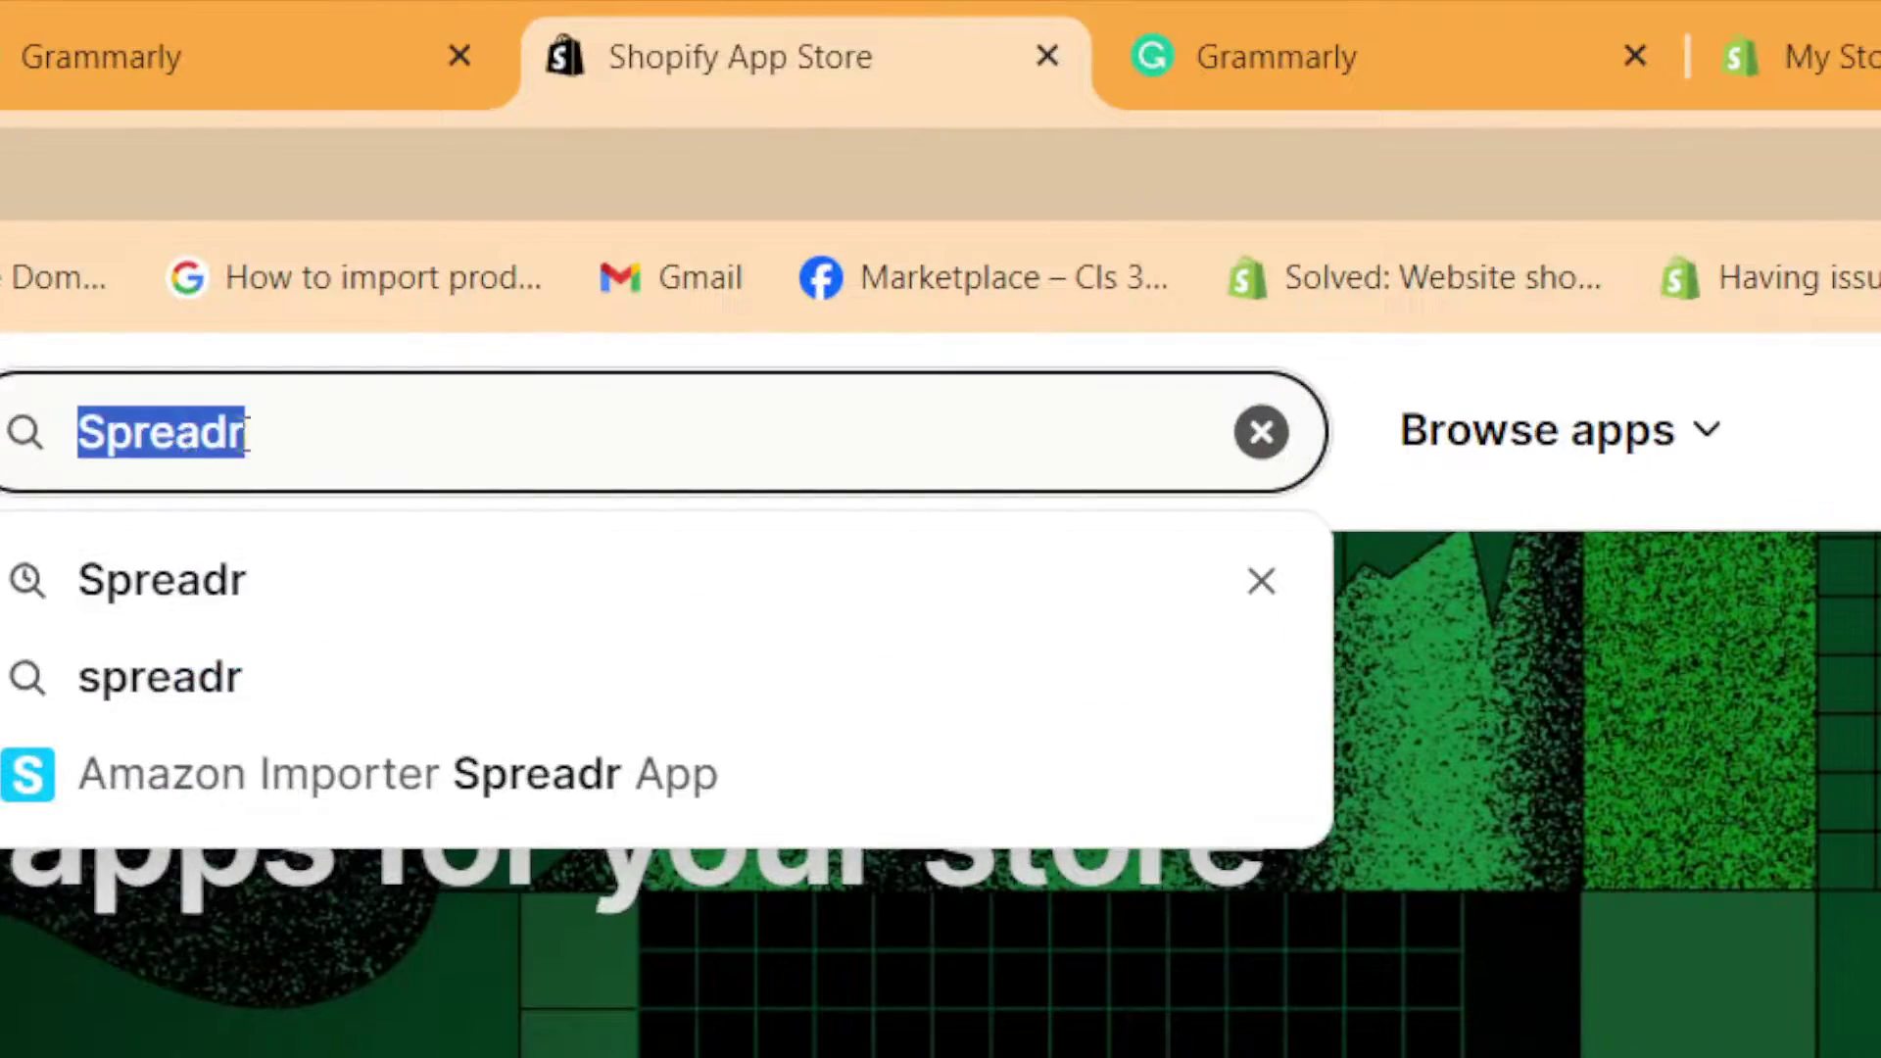
click(294, 428)
key(Return)
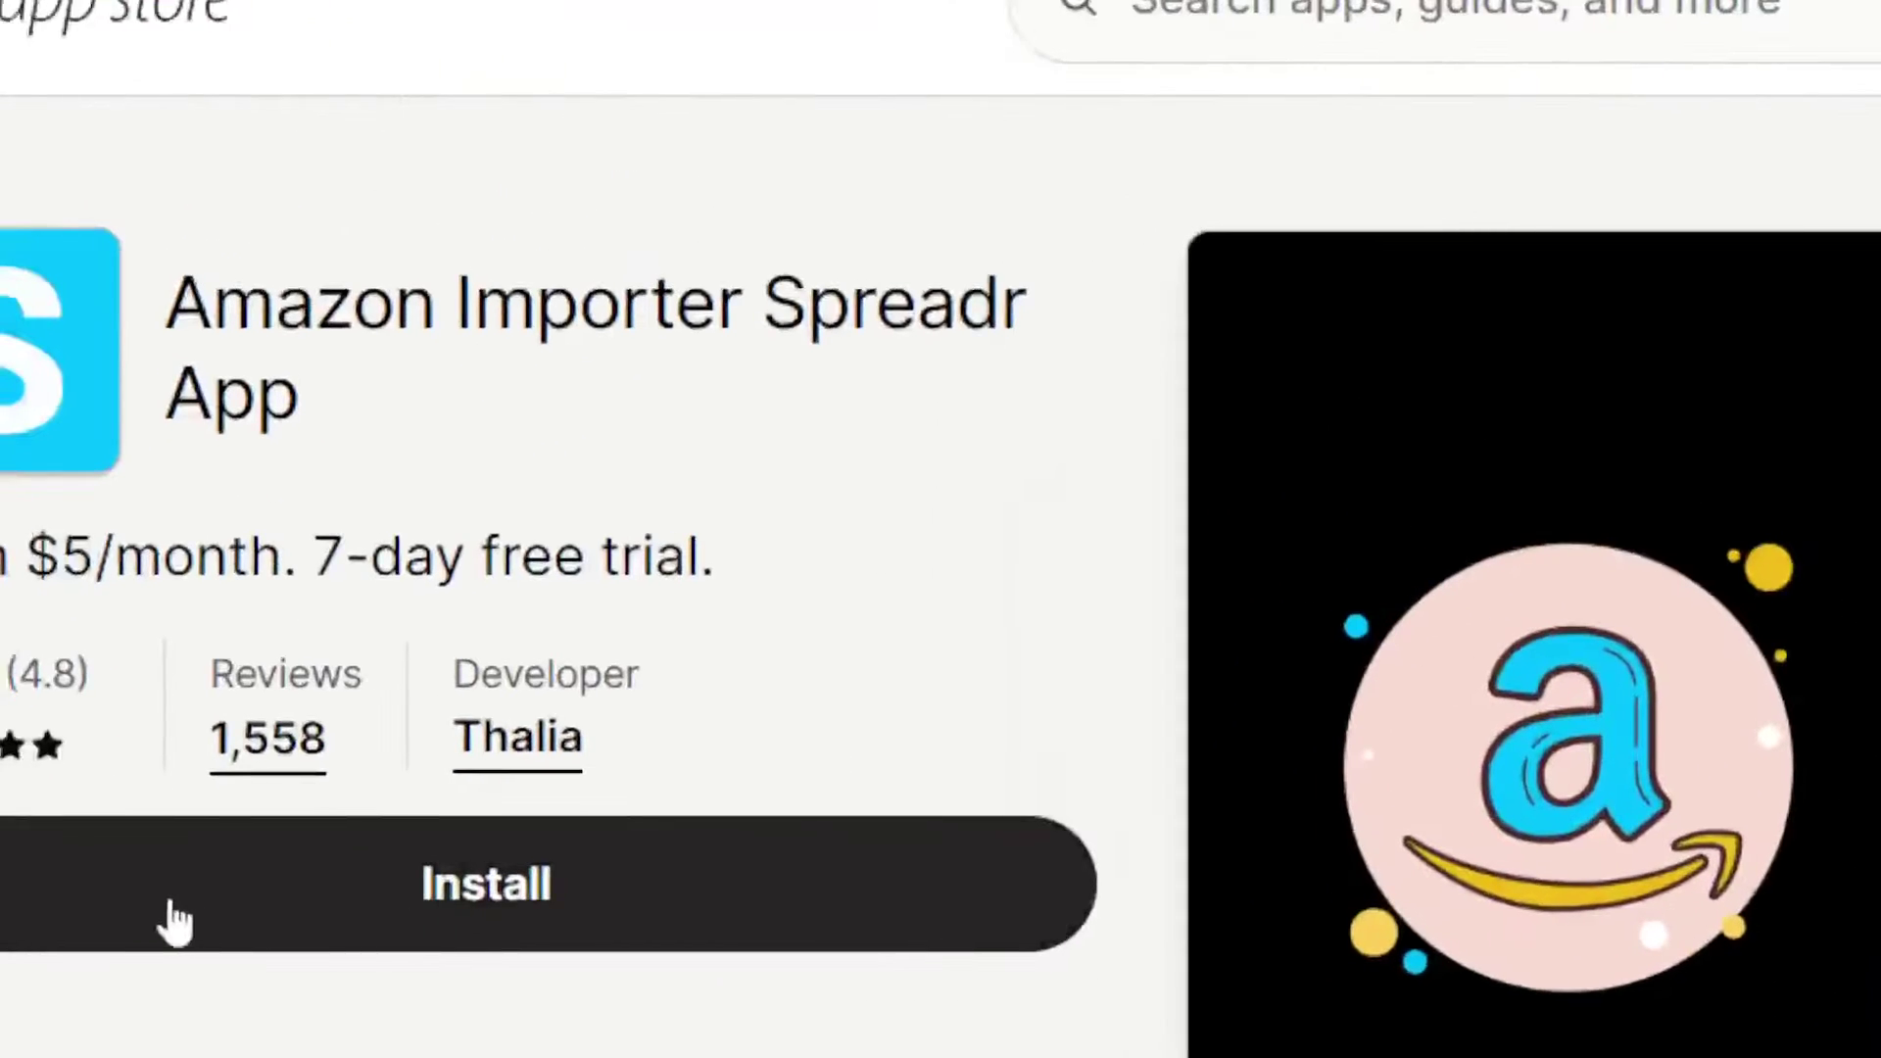
Start installing the Amazon Importer Spreadr App from its App Store listing
click(220, 600)
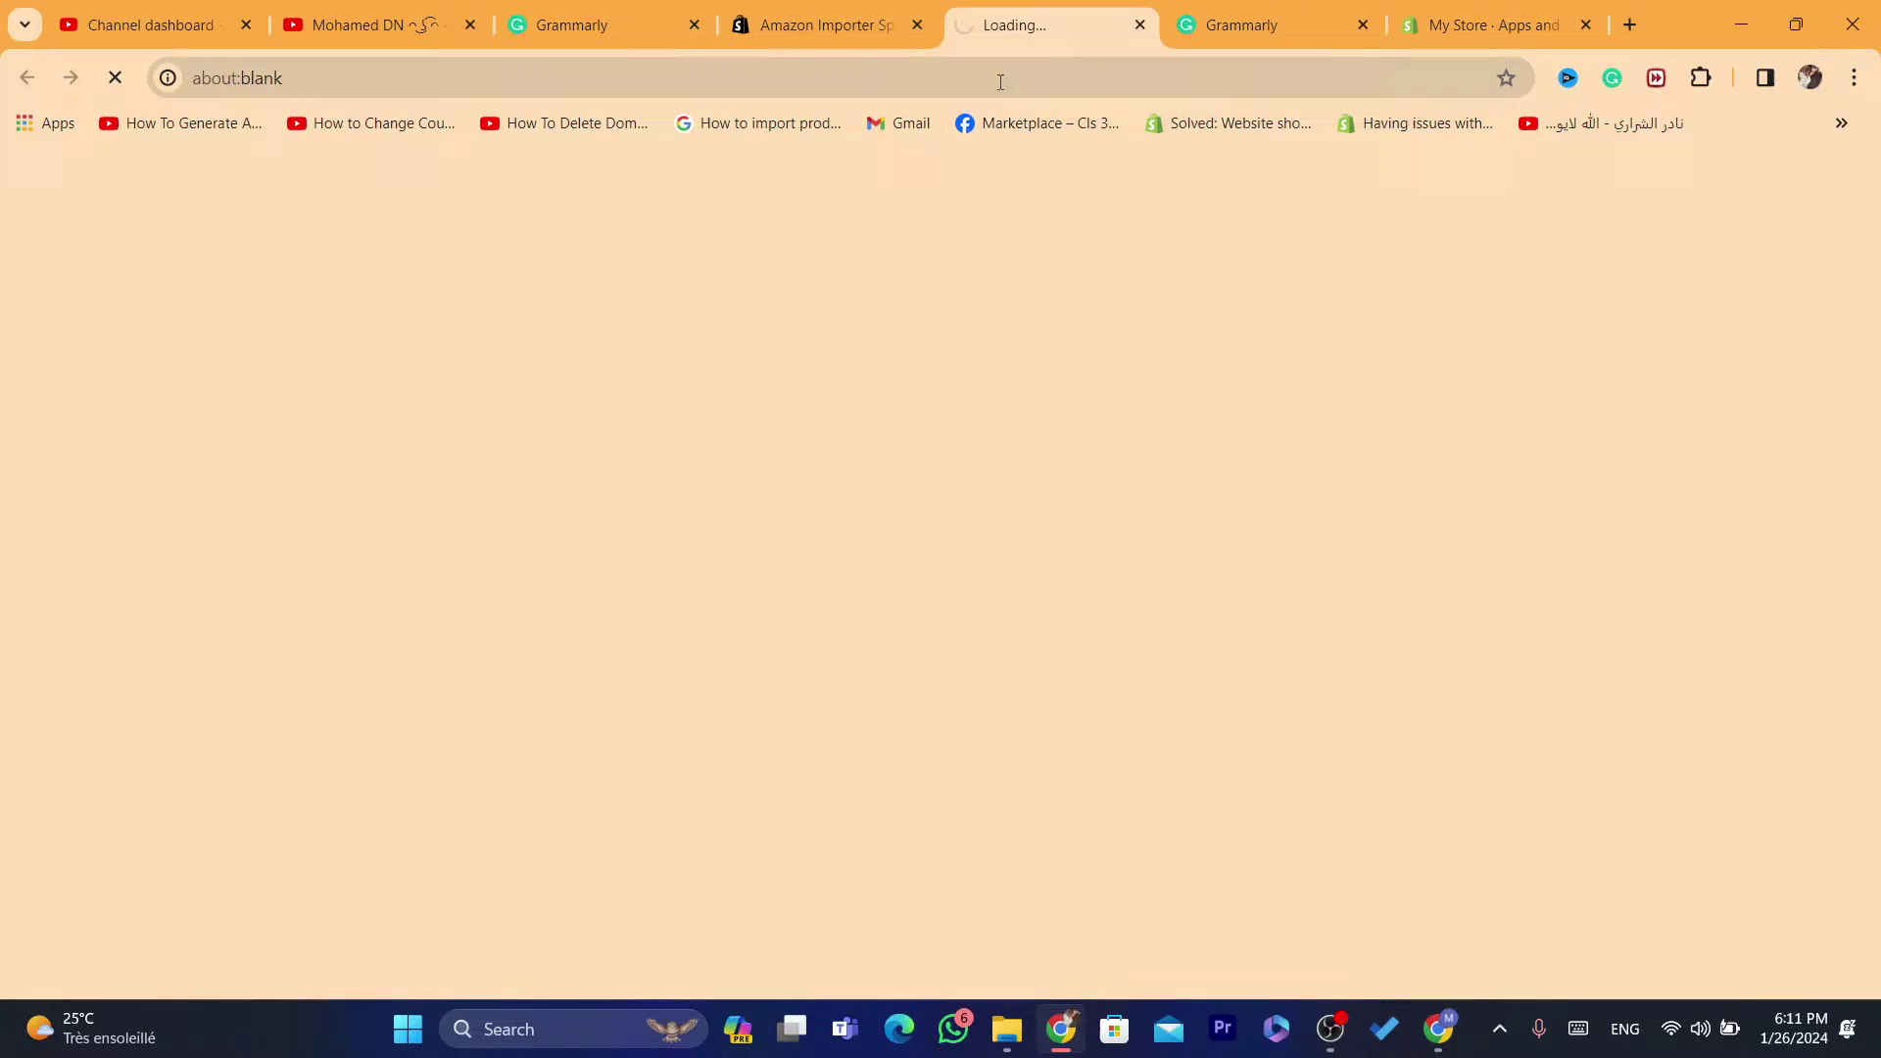
click(1000, 81)
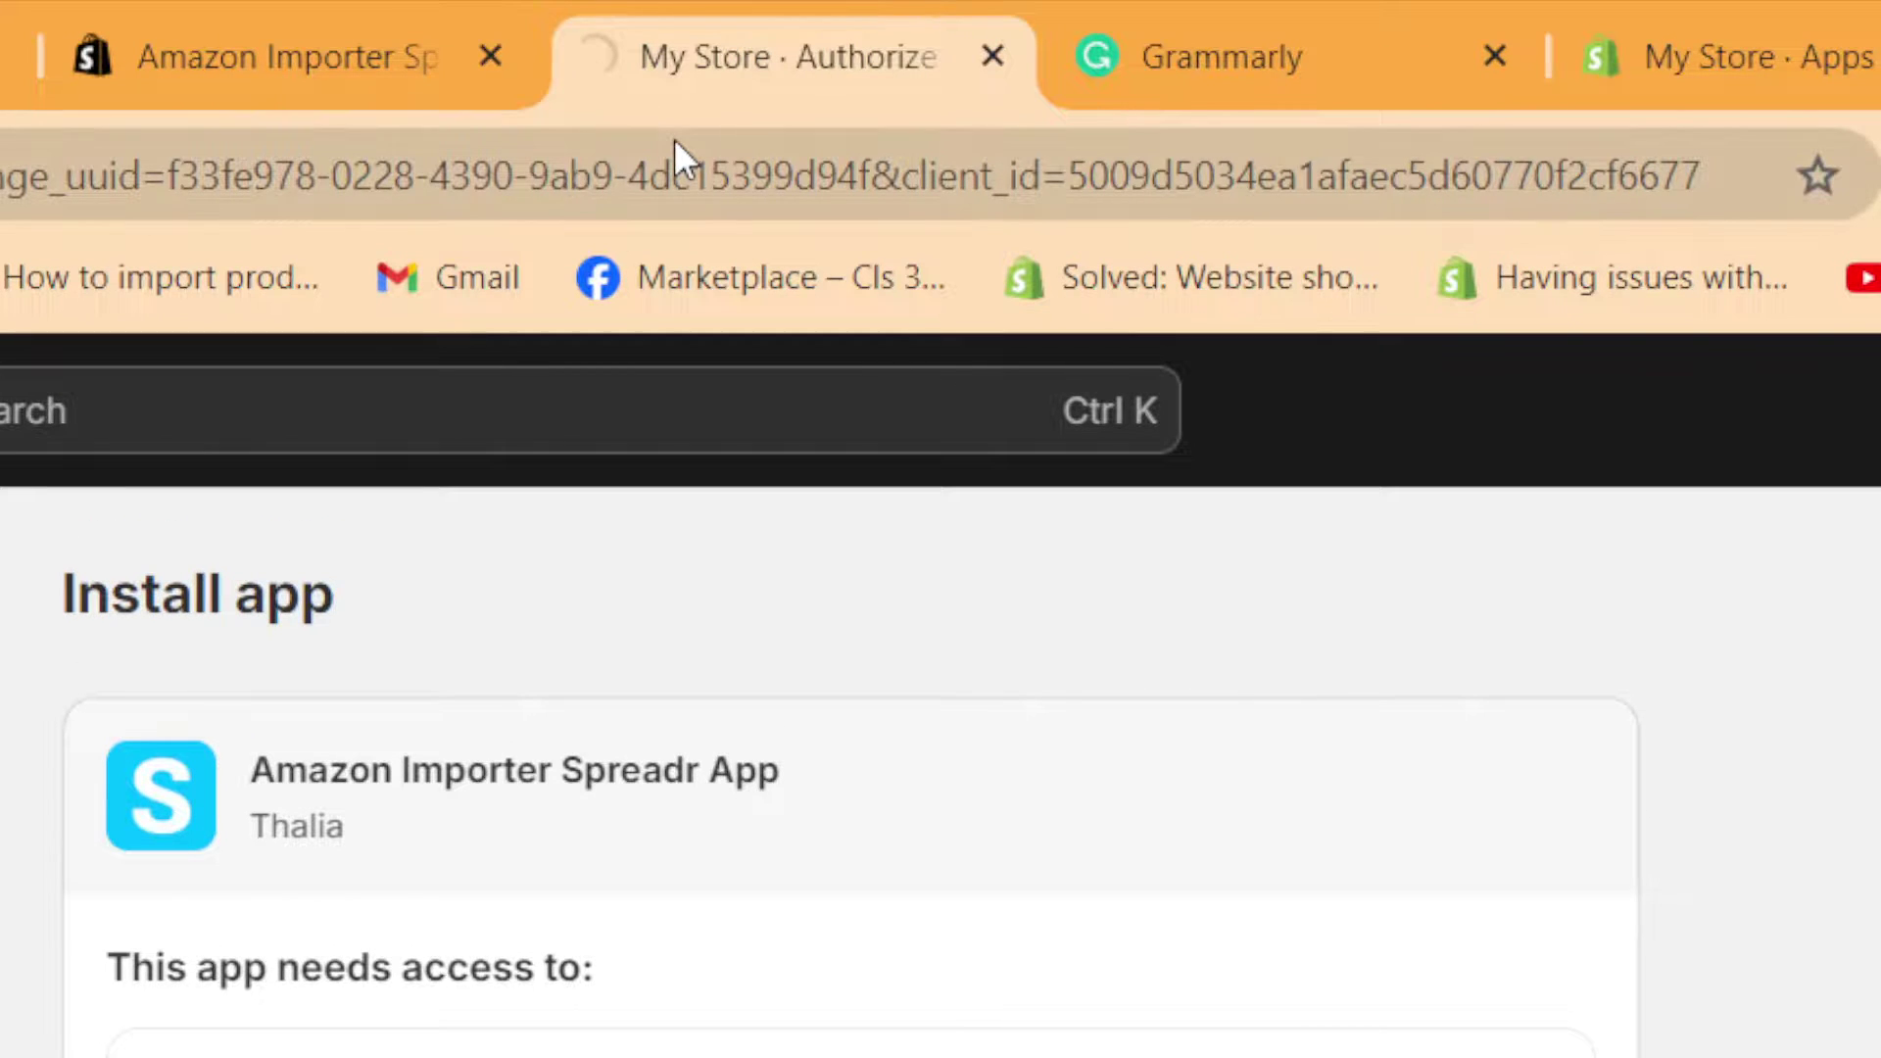
drag(839, 25, 407, 14)
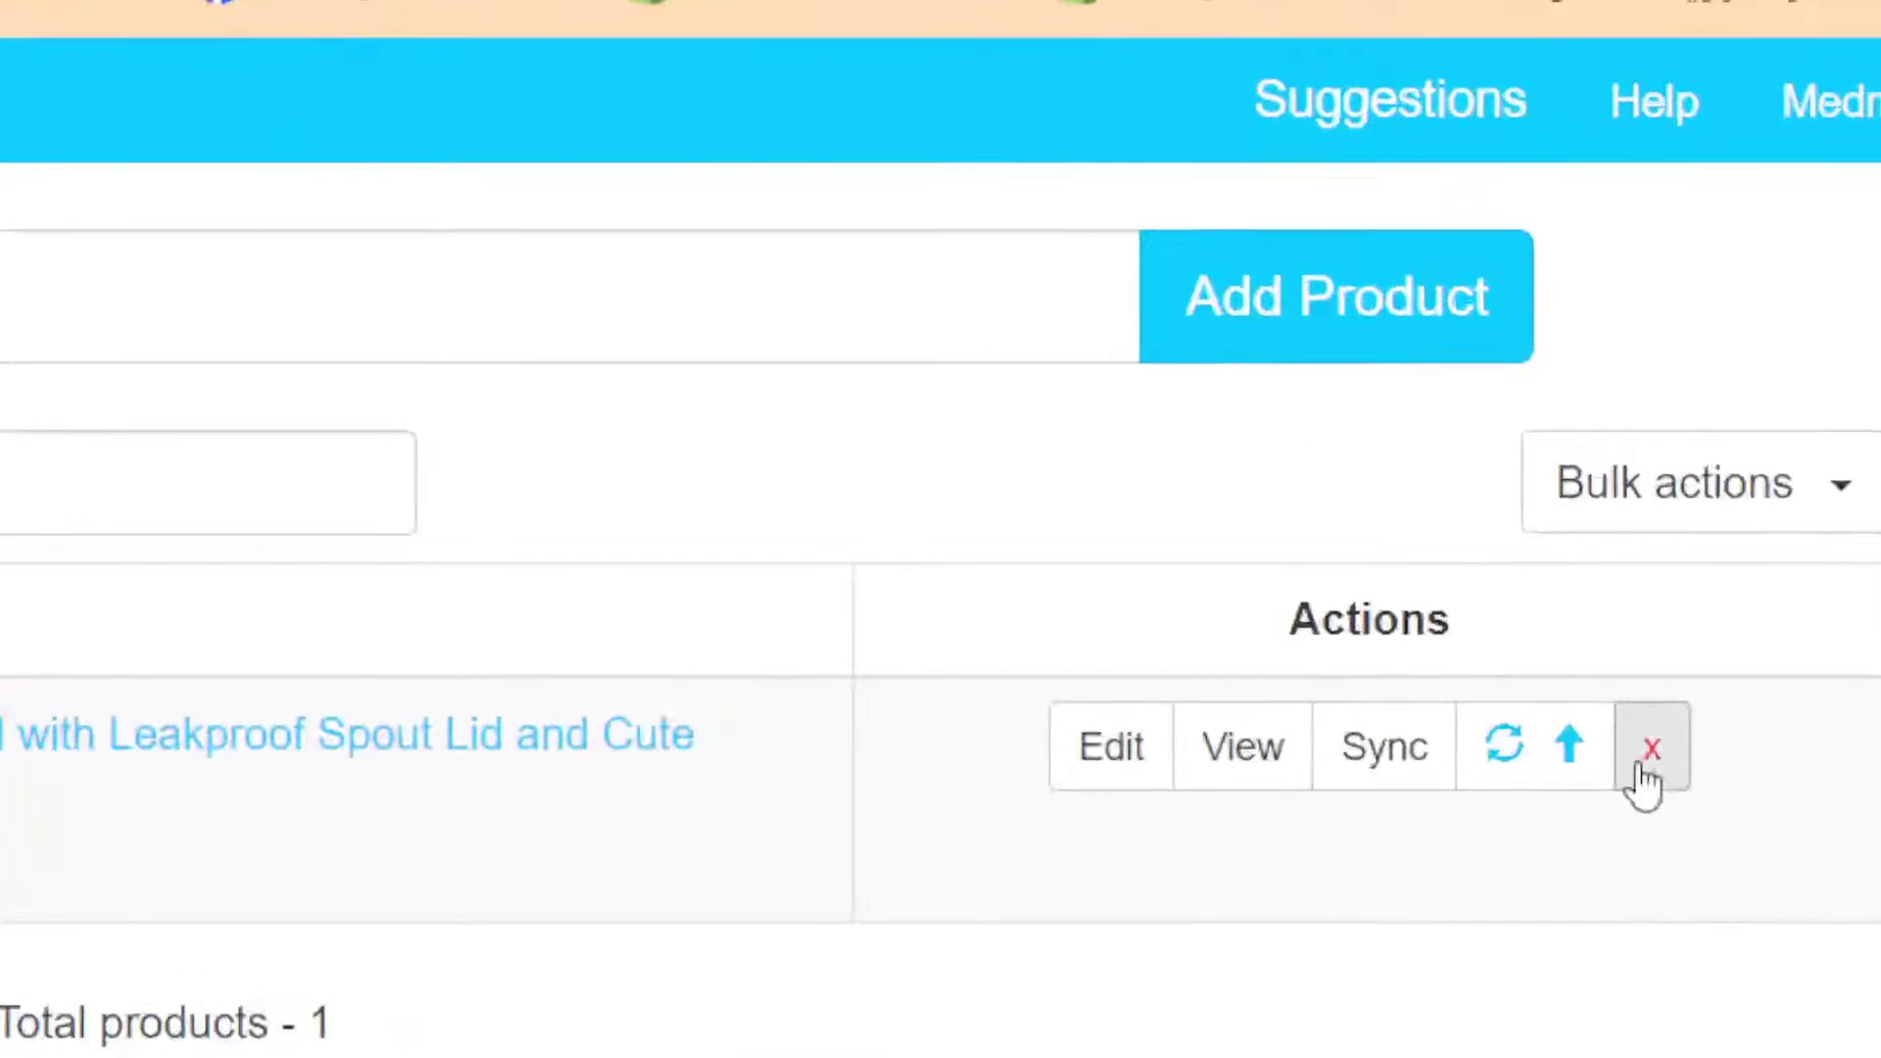
Delete the only imported product from both the Shopify and Spreadr accounts
click(1641, 763)
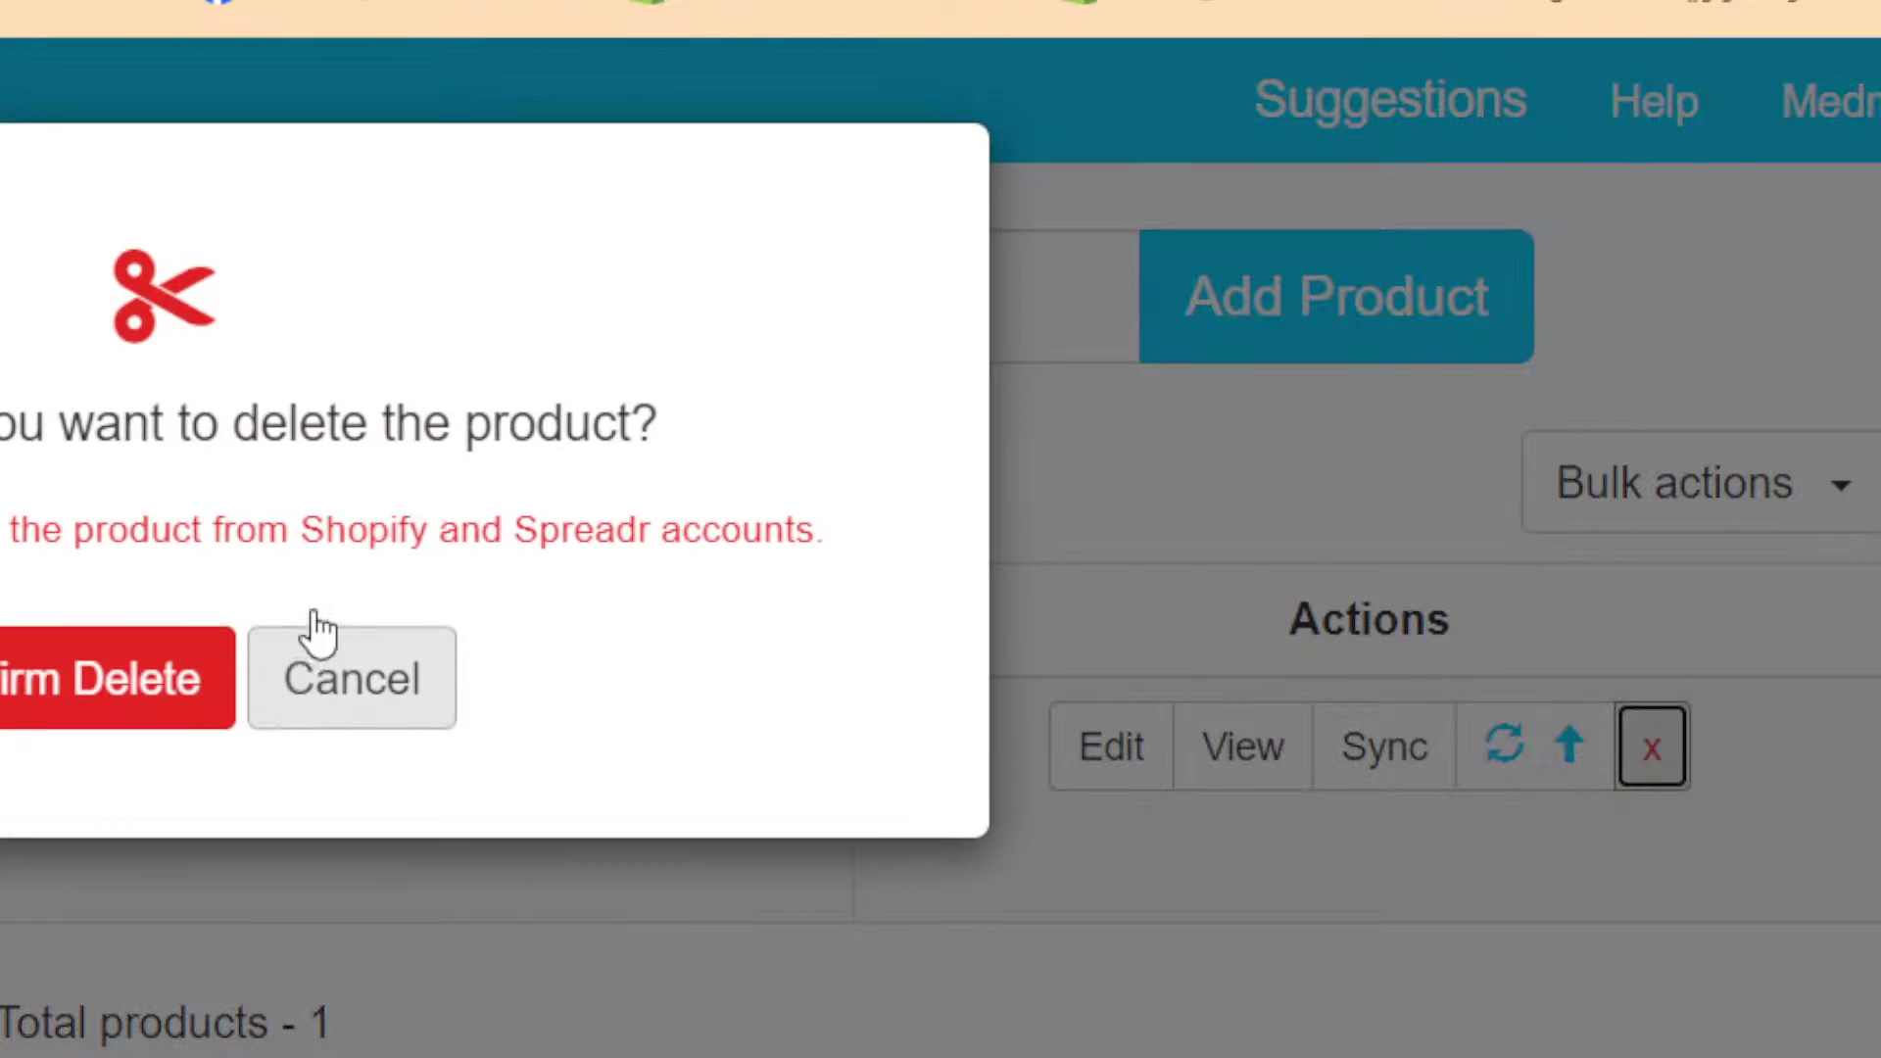
click(92, 692)
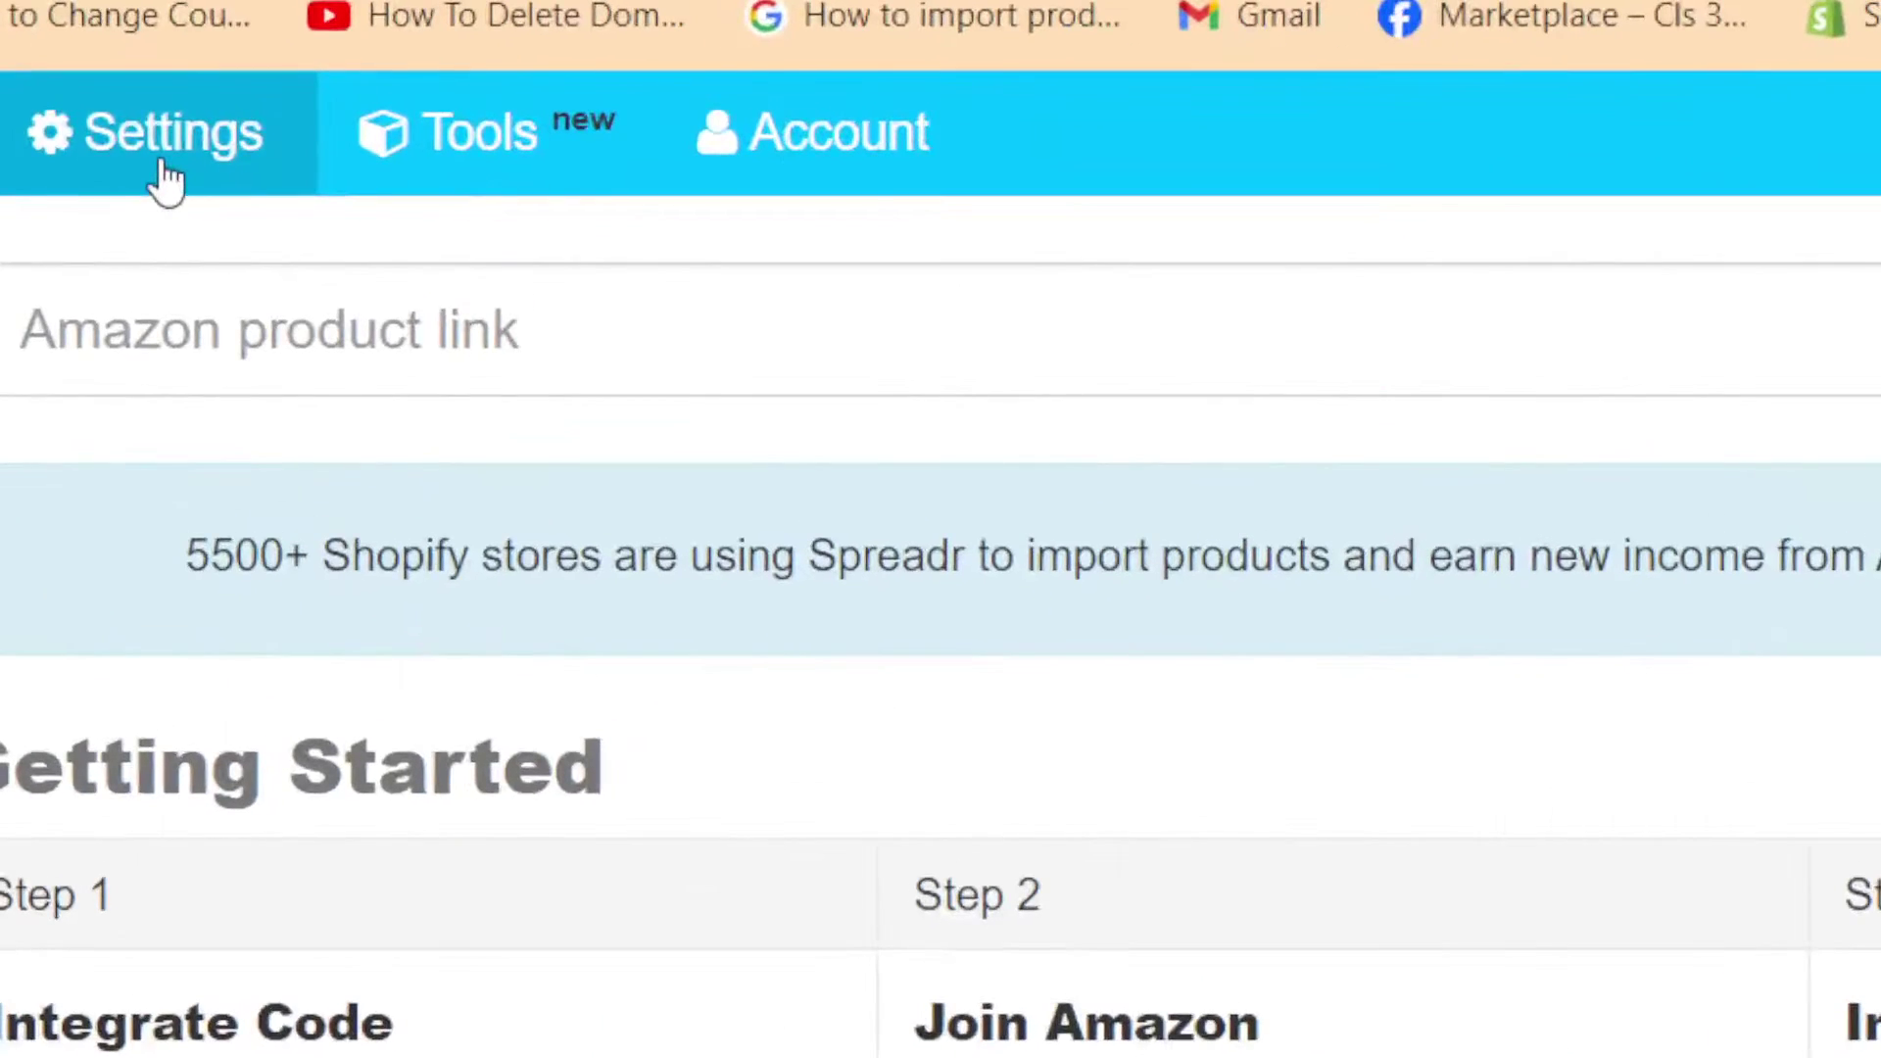
Open the Spreadr settings and examine the Affiliate / Associate ID field for the United States
click(167, 181)
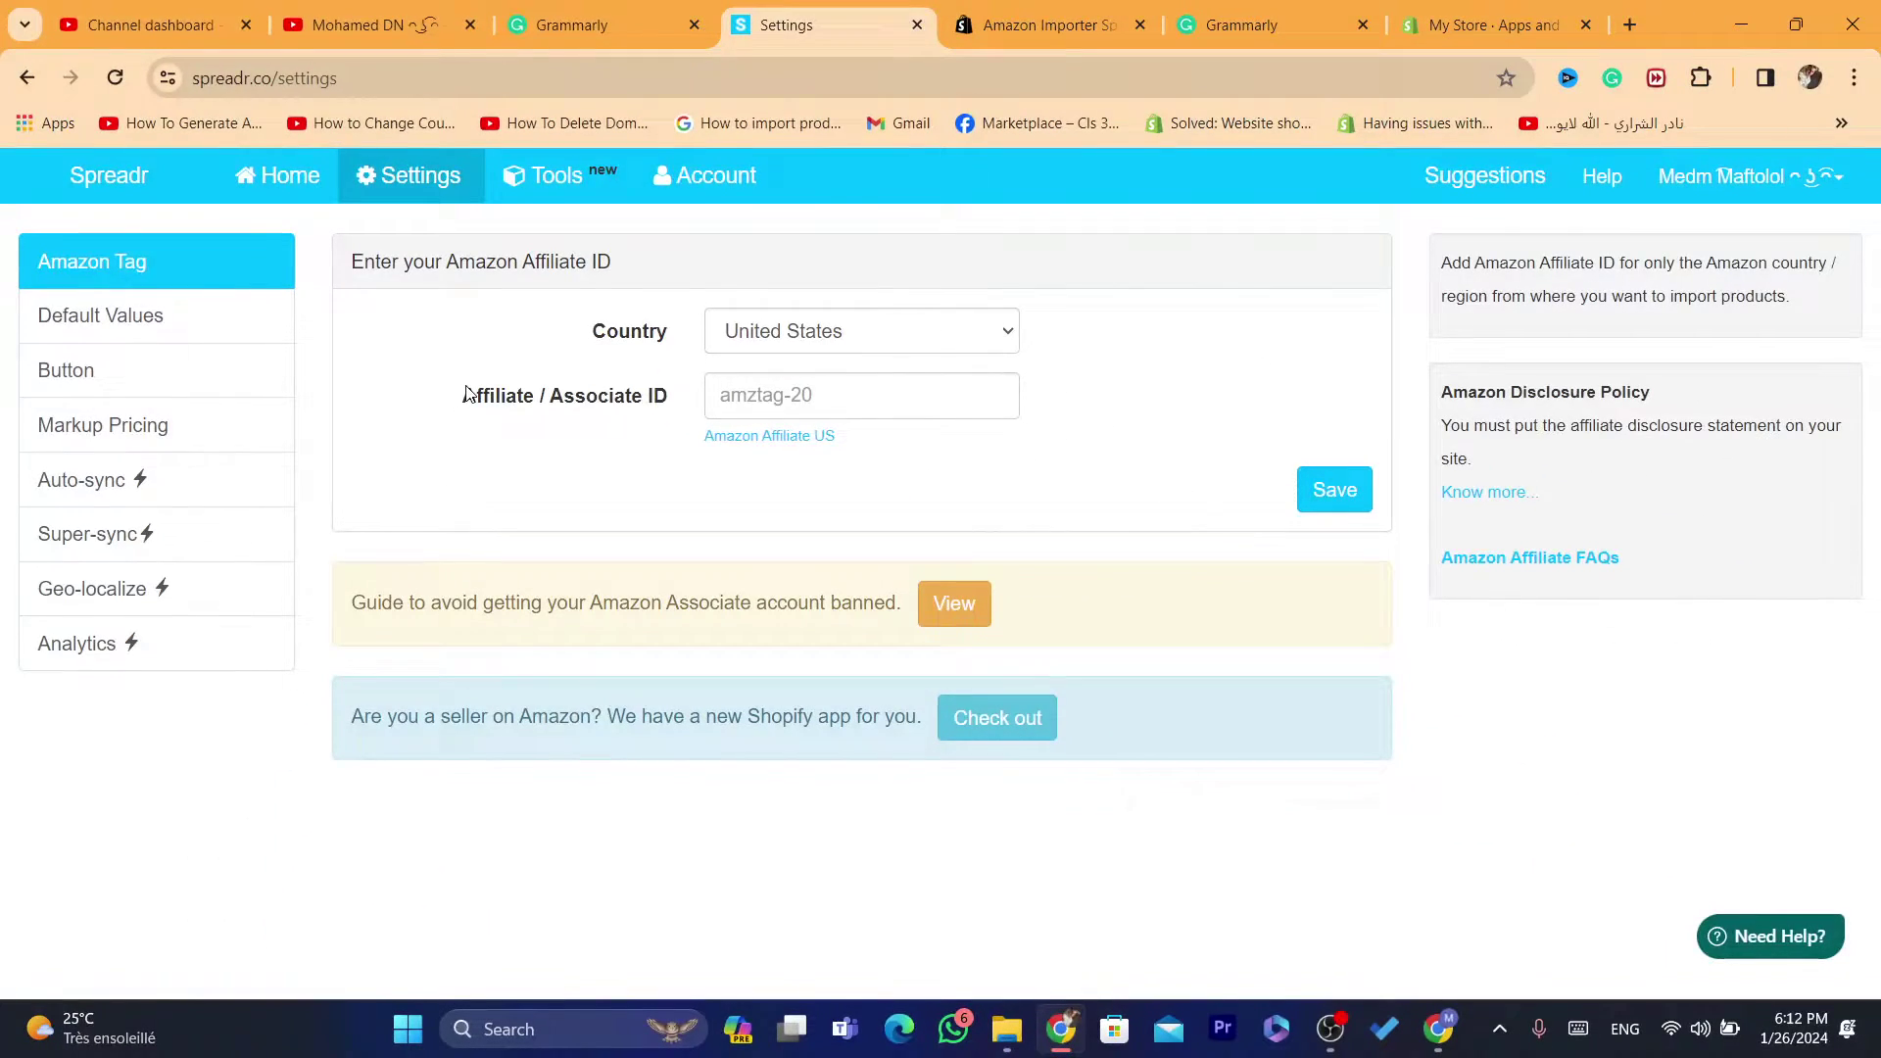
drag(467, 394, 685, 392)
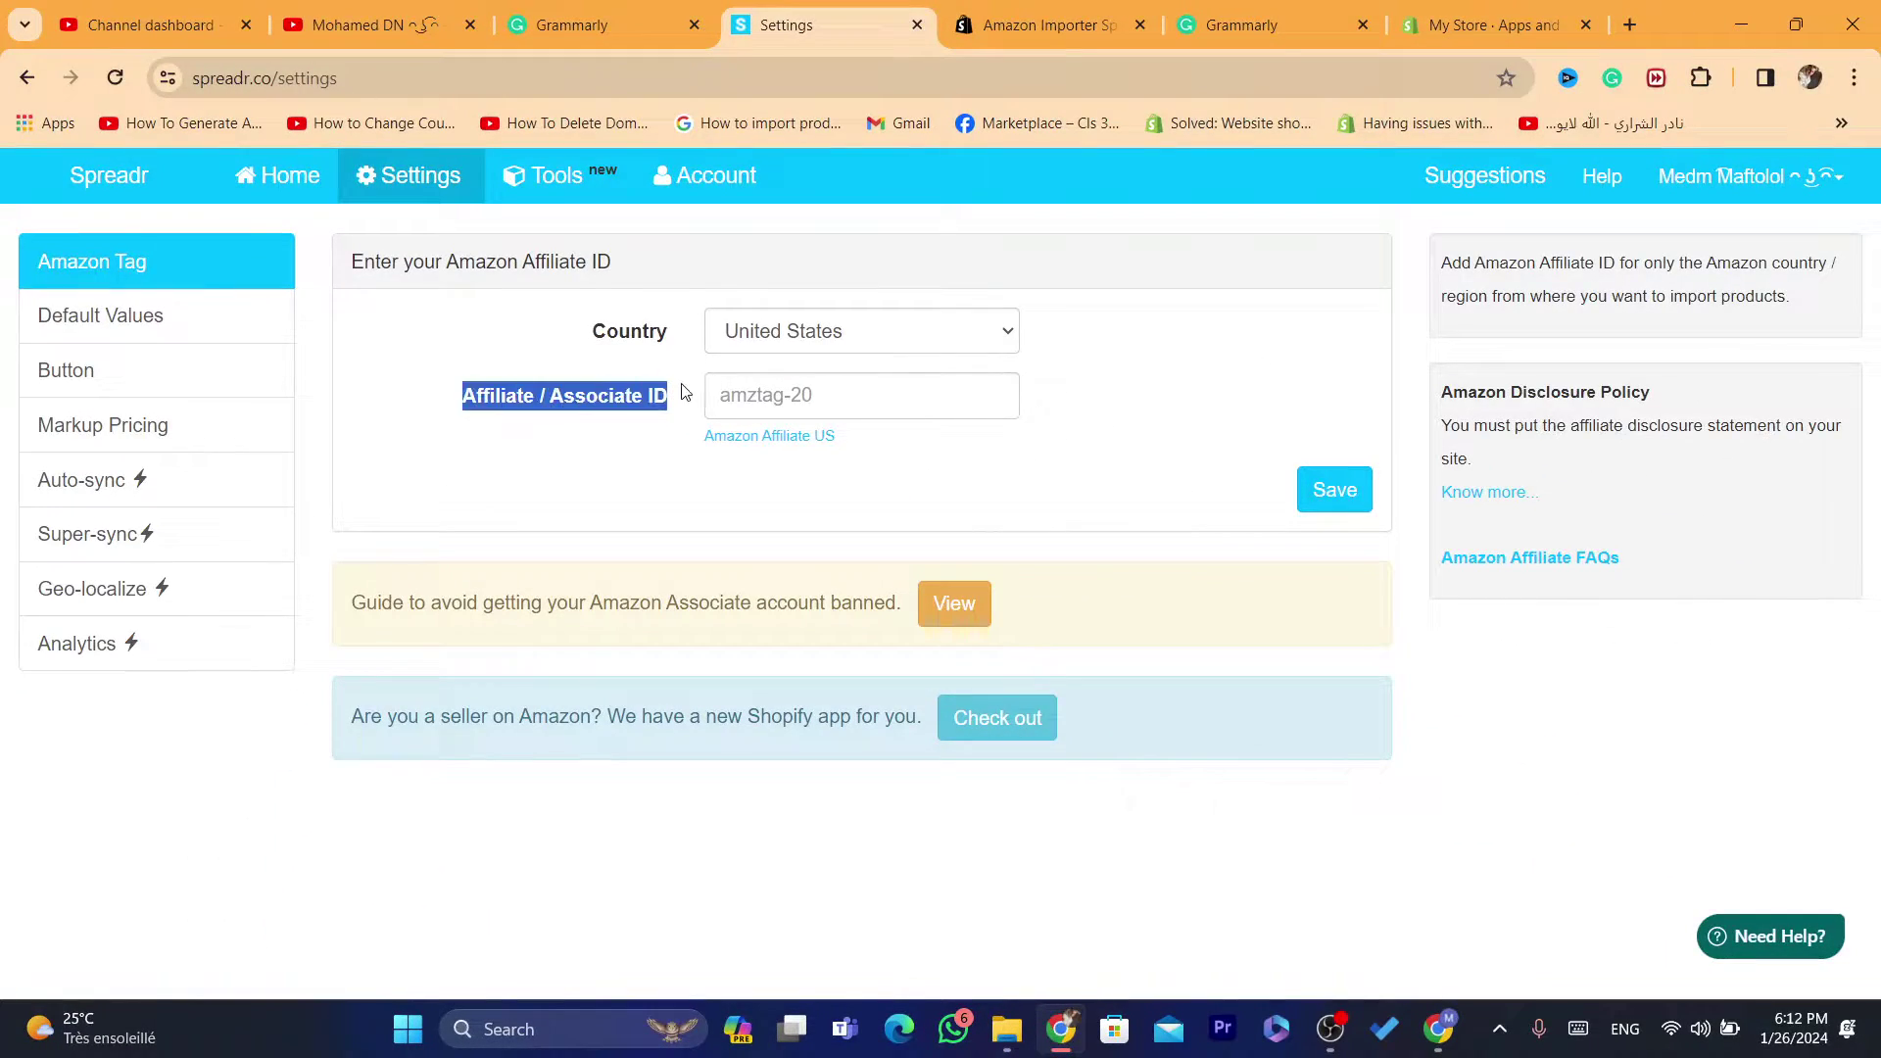
click(827, 394)
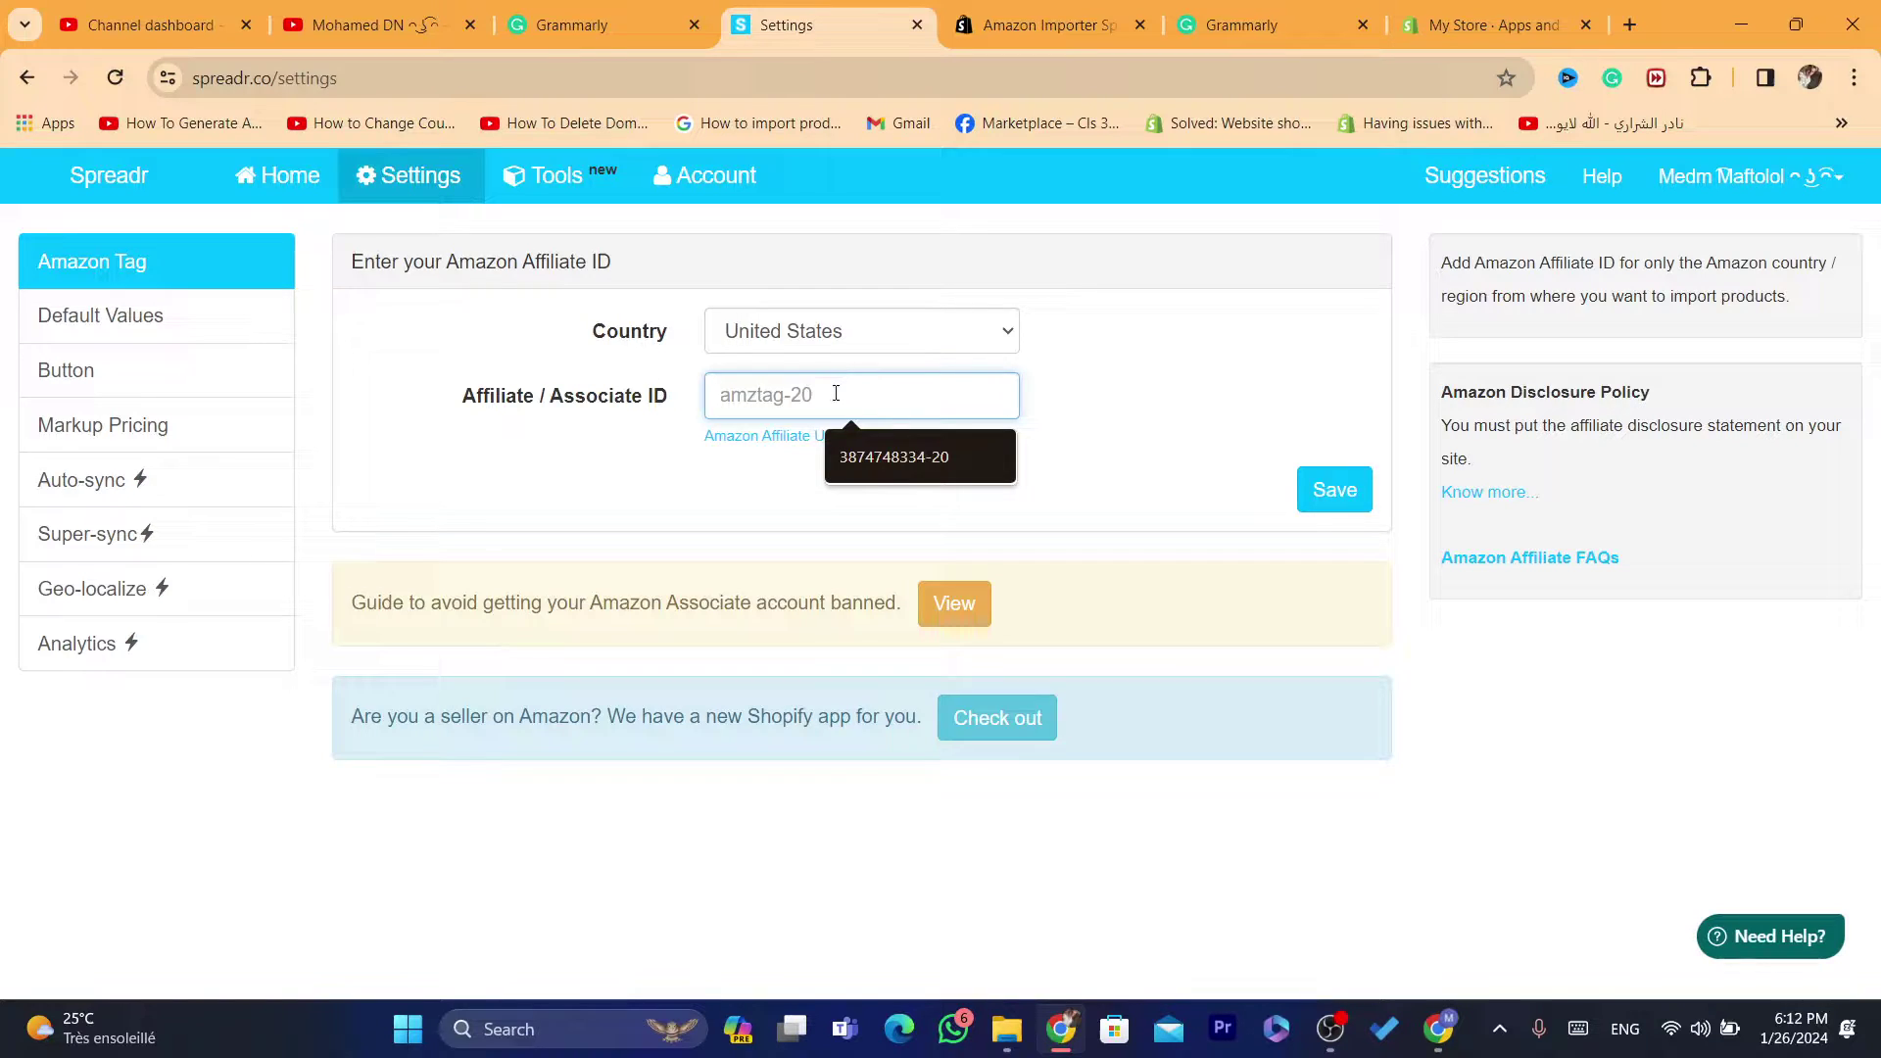
click(1248, 448)
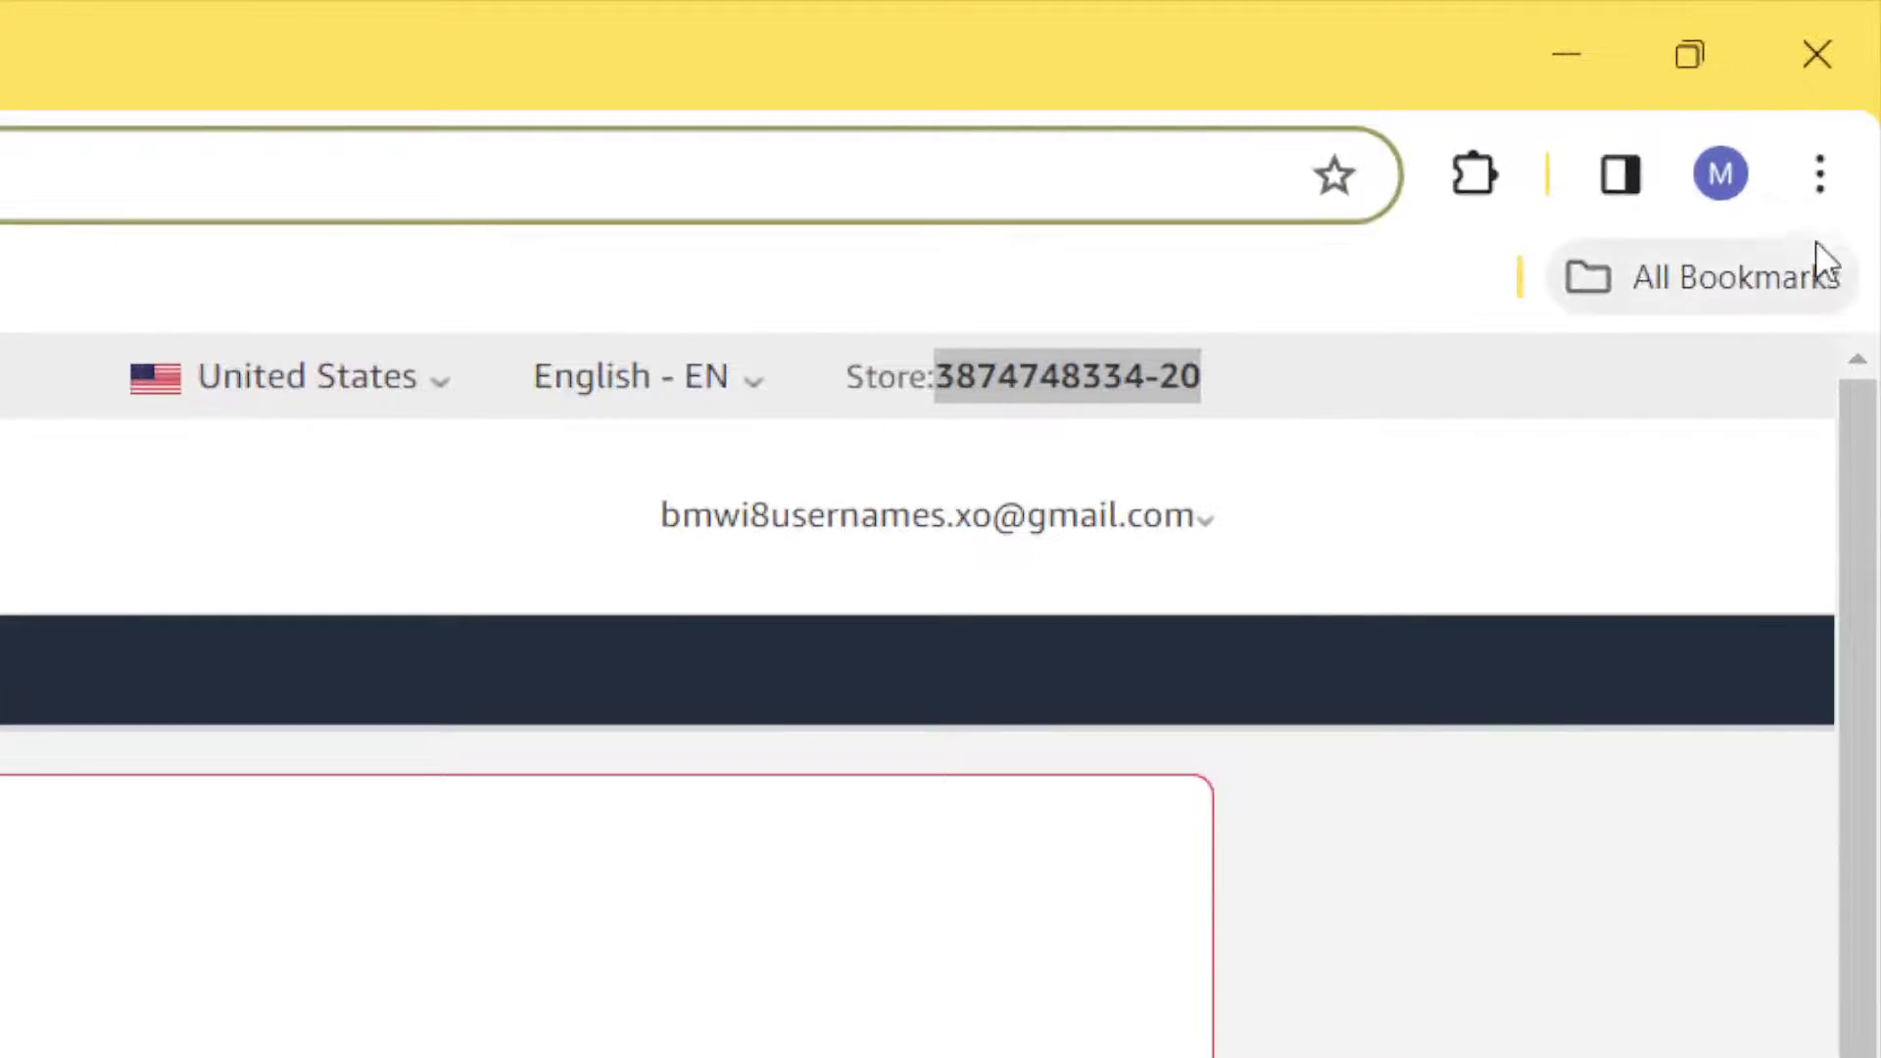
In a new incognito window, search for "amazon associates" and open the Amazon.com Associates Central result
click(1853, 78)
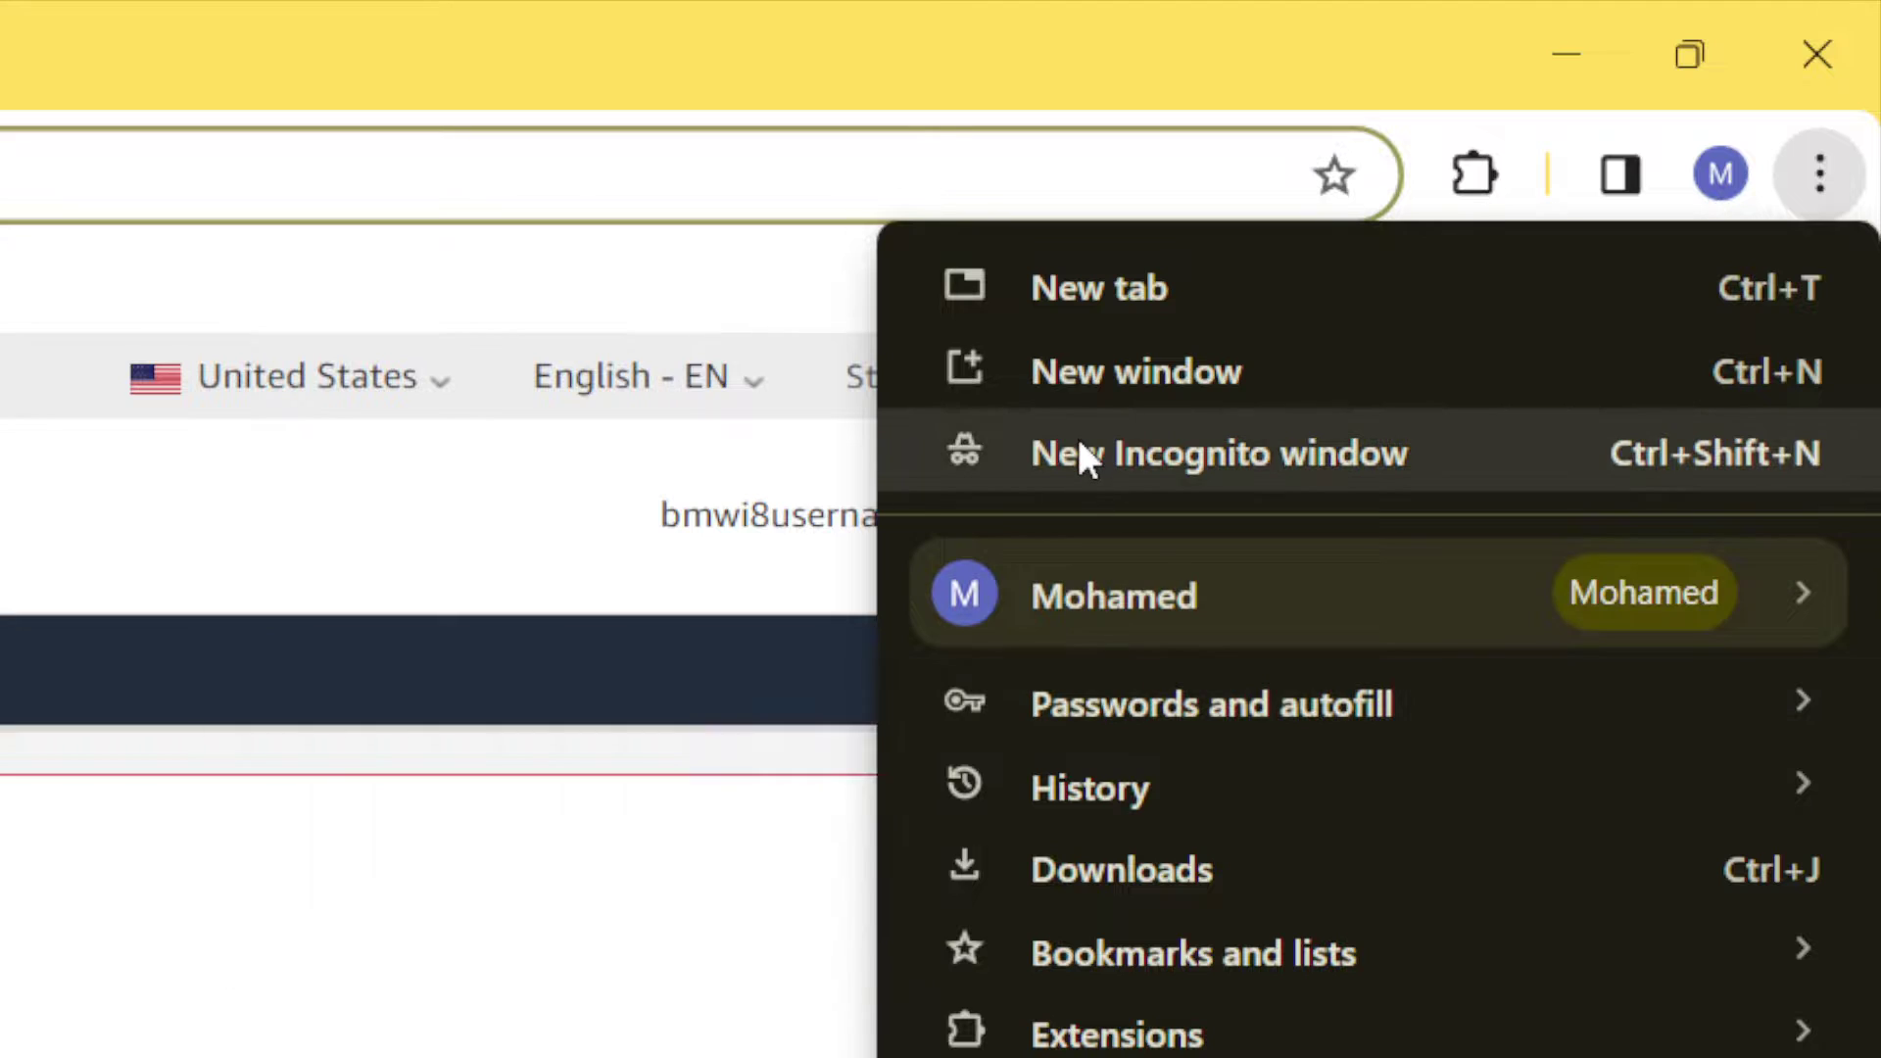
click(1079, 454)
text(amazon+)
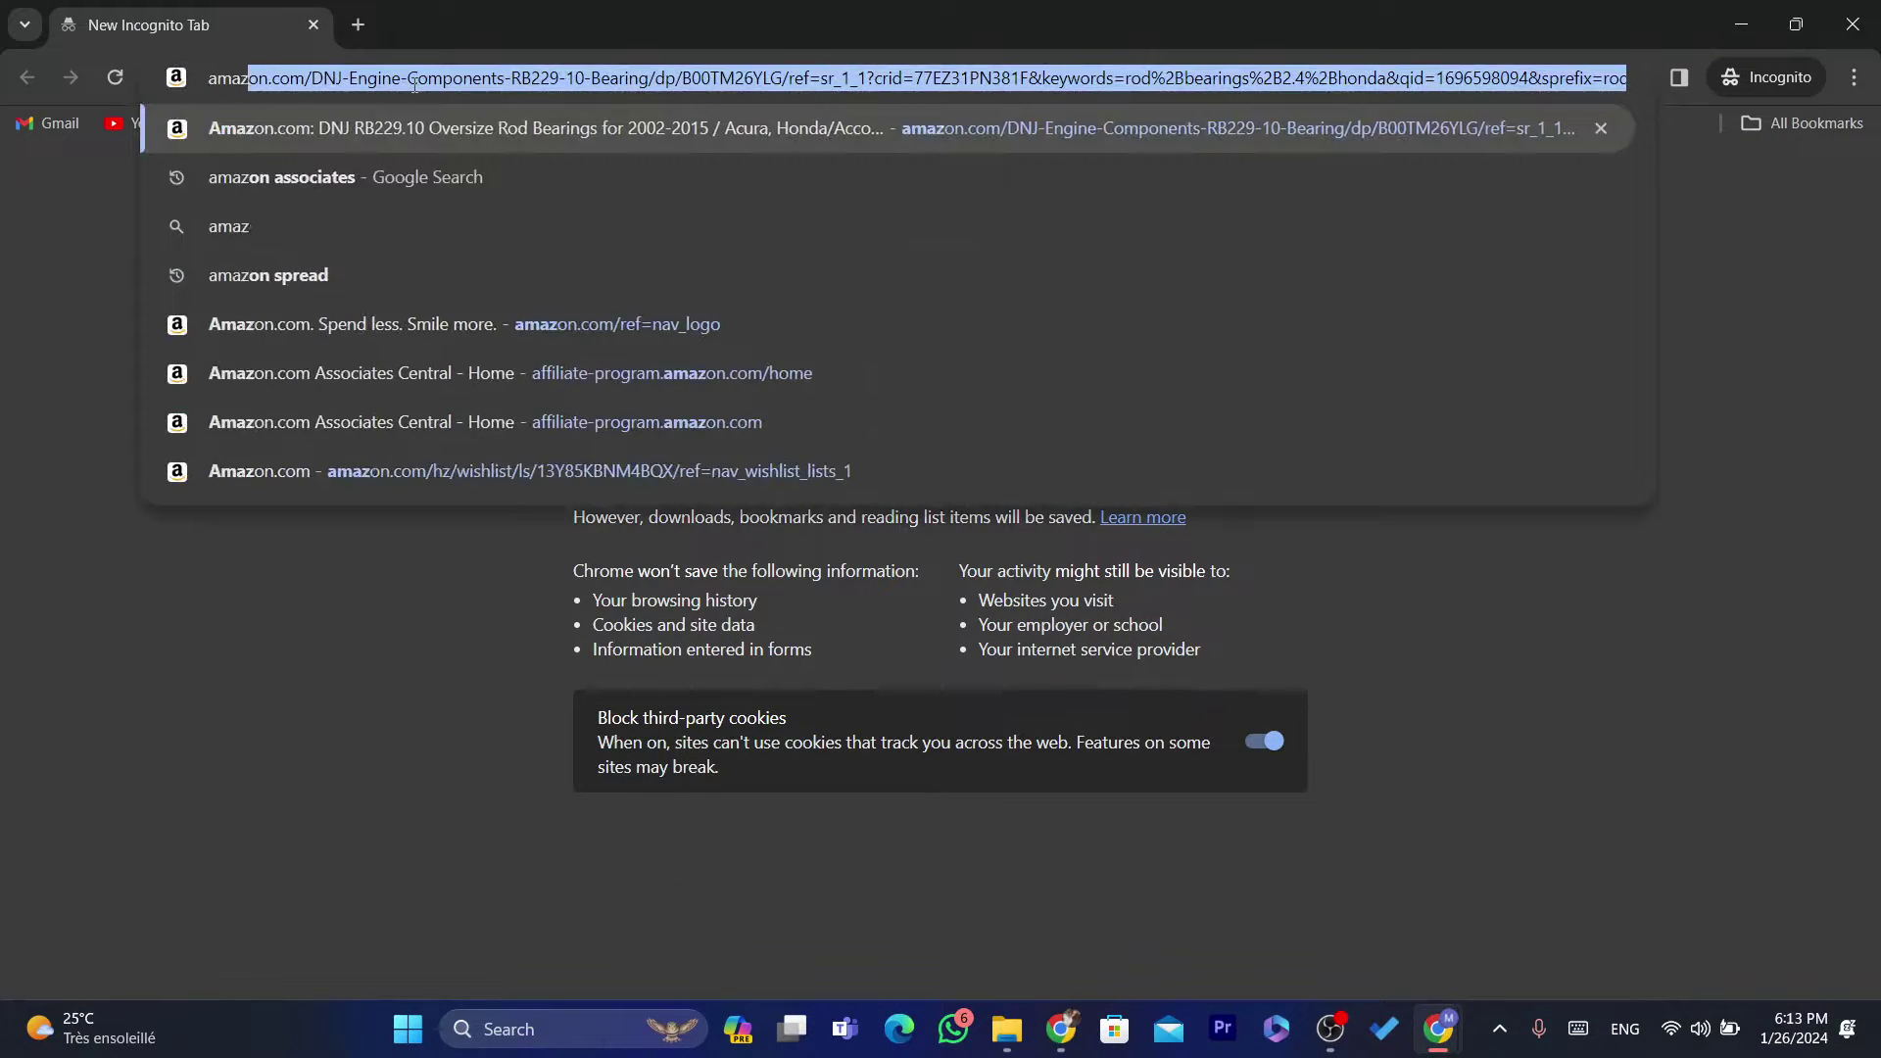
text(as)
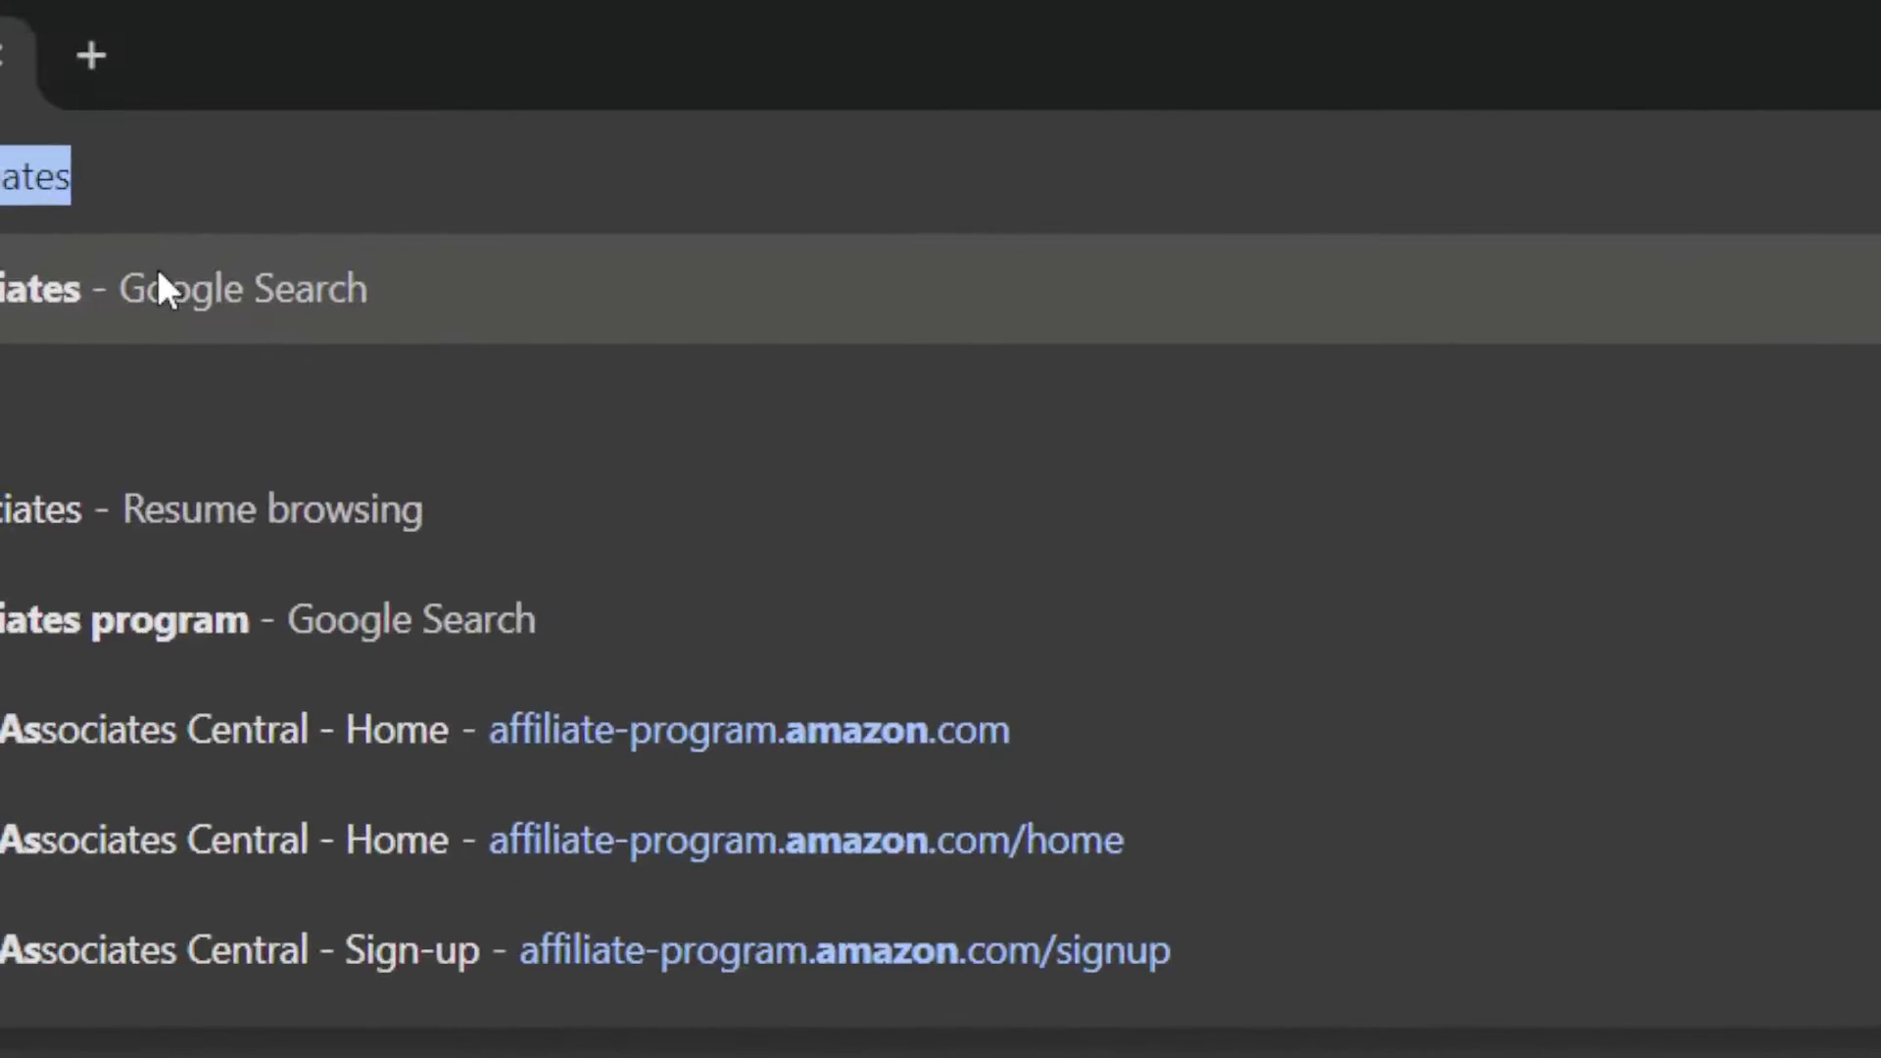
click(388, 128)
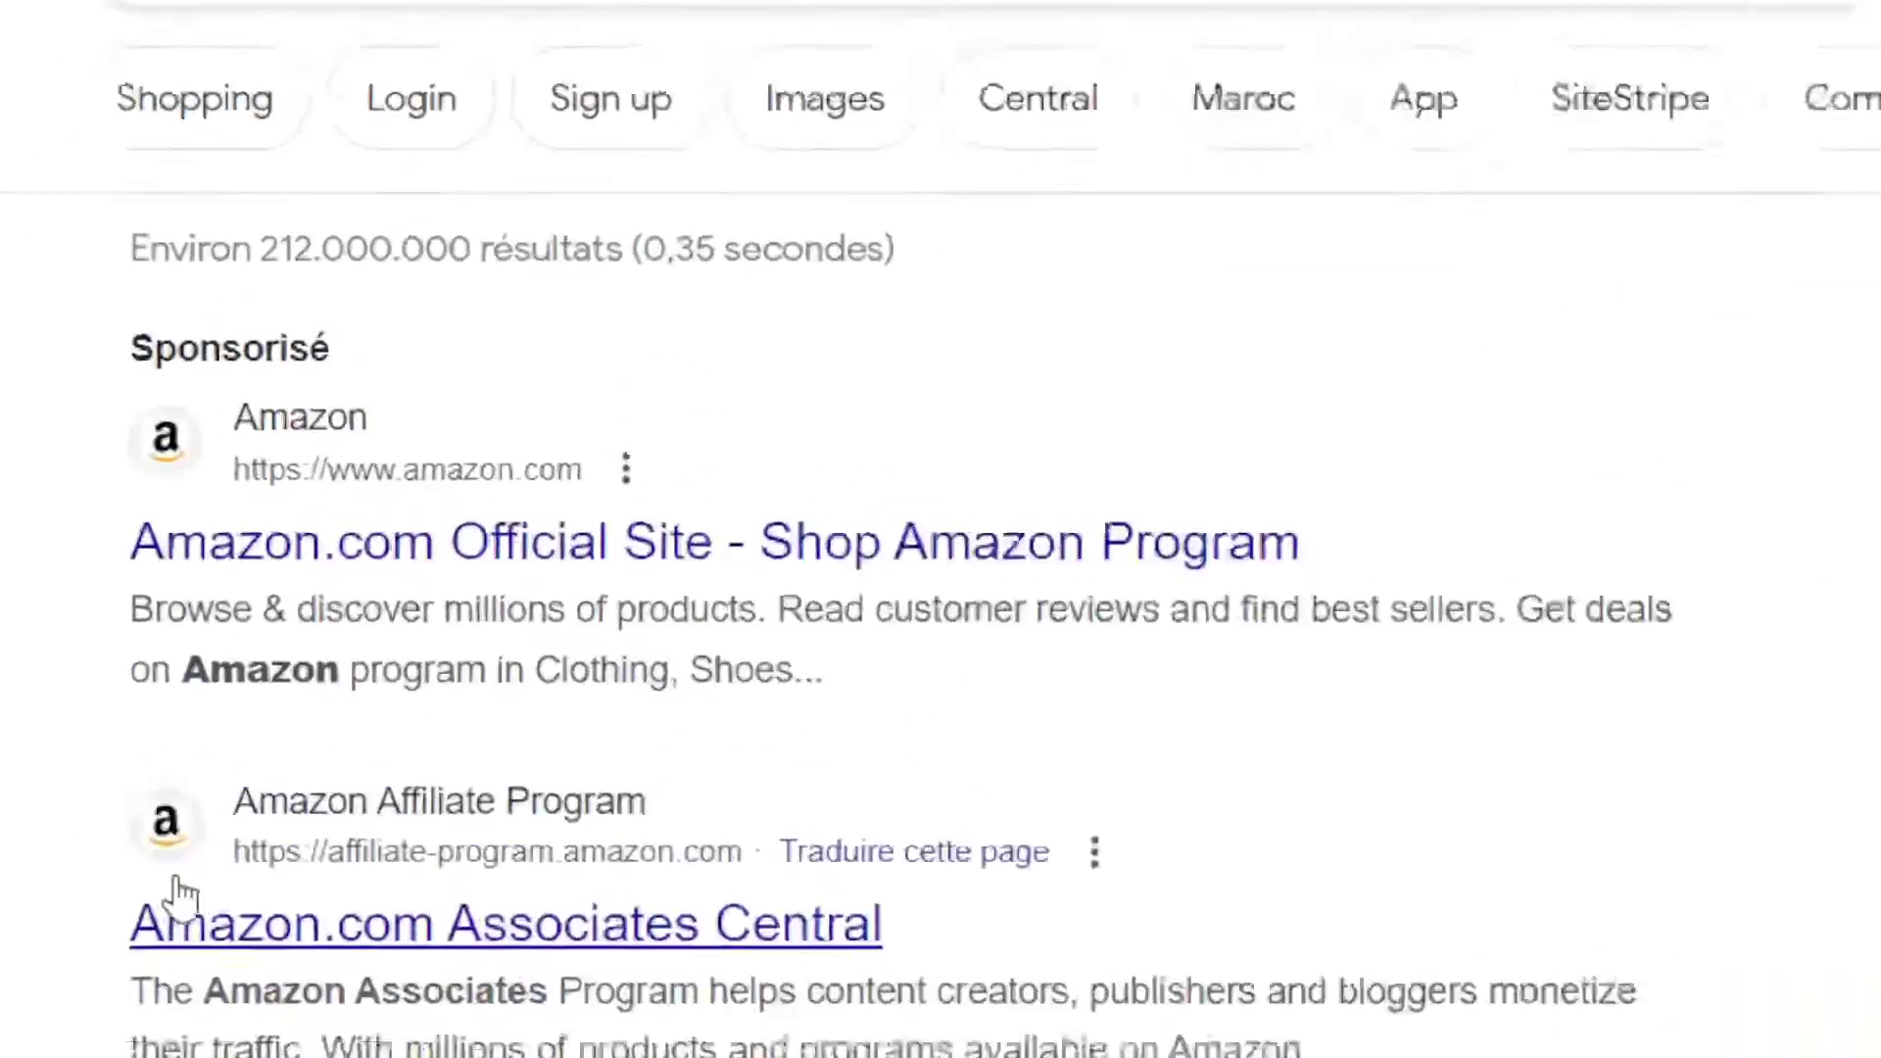
click(440, 925)
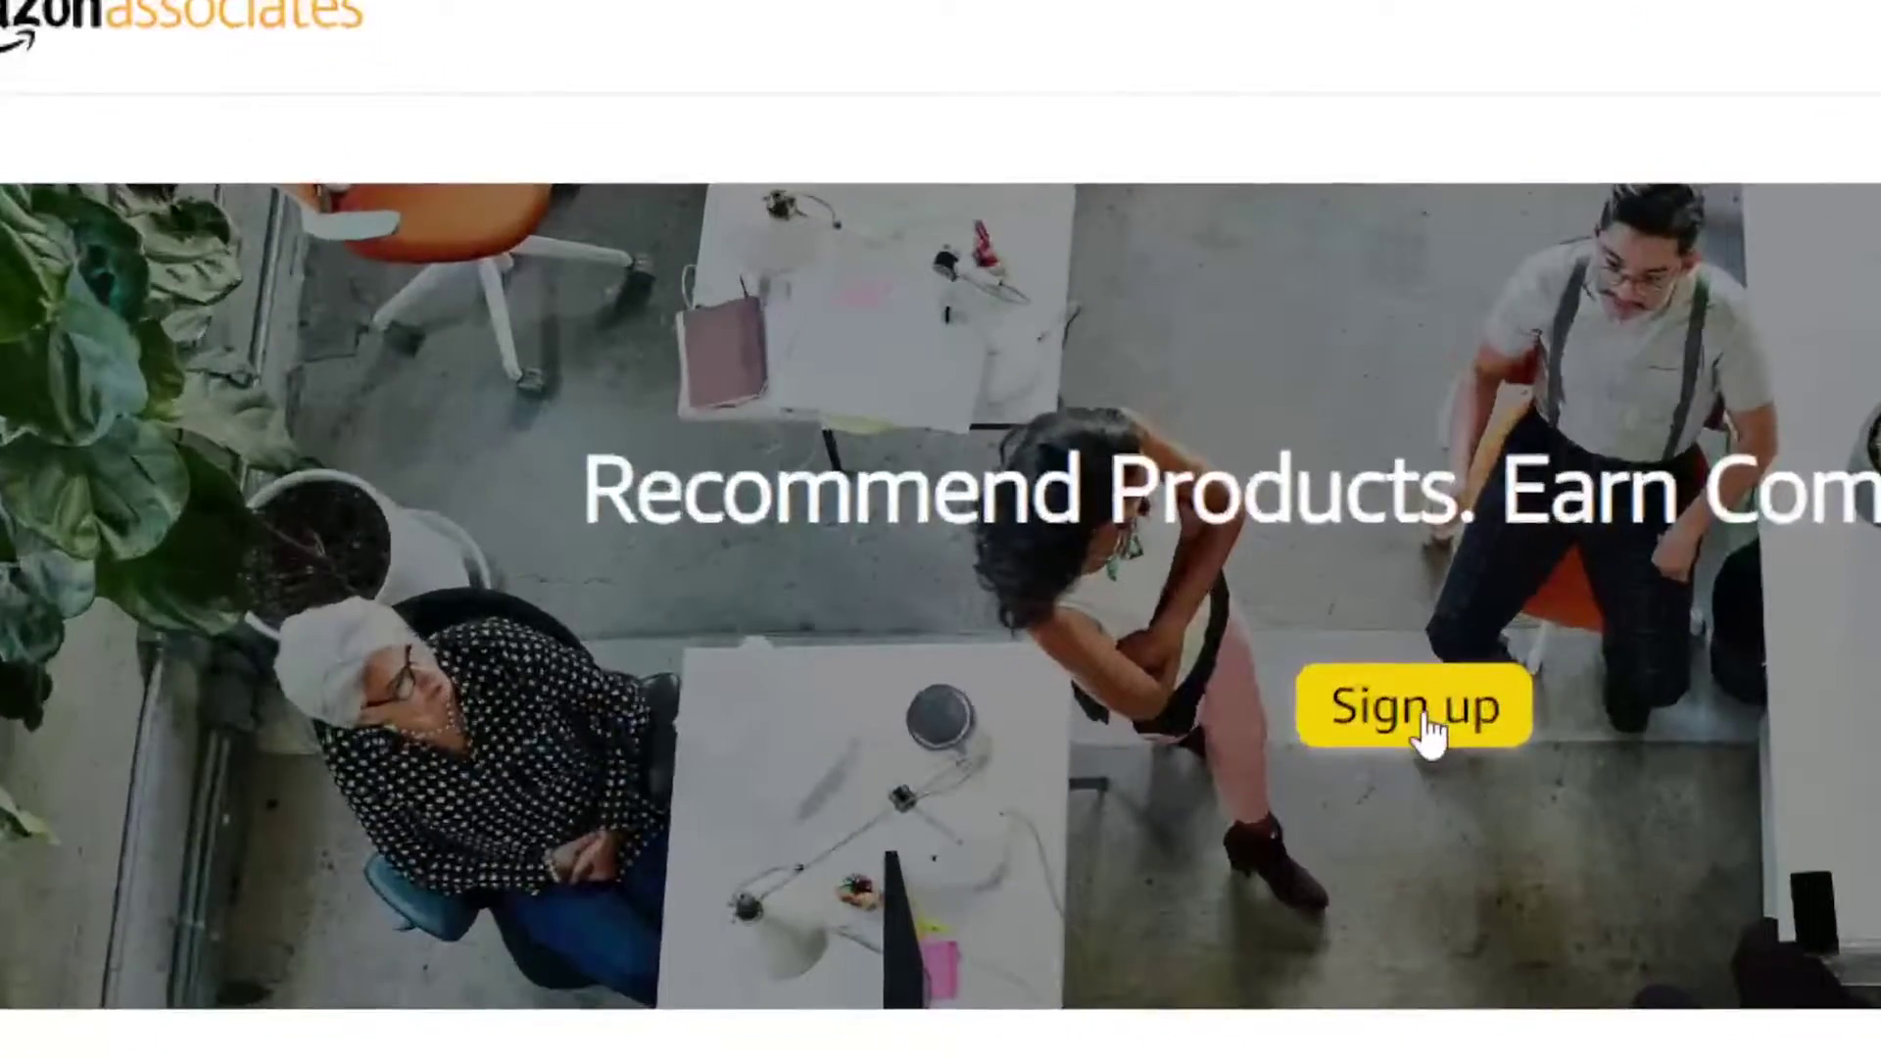
Open the Amazon Associates sign-up and examine the email and password fields of the sign-in form
click(1422, 715)
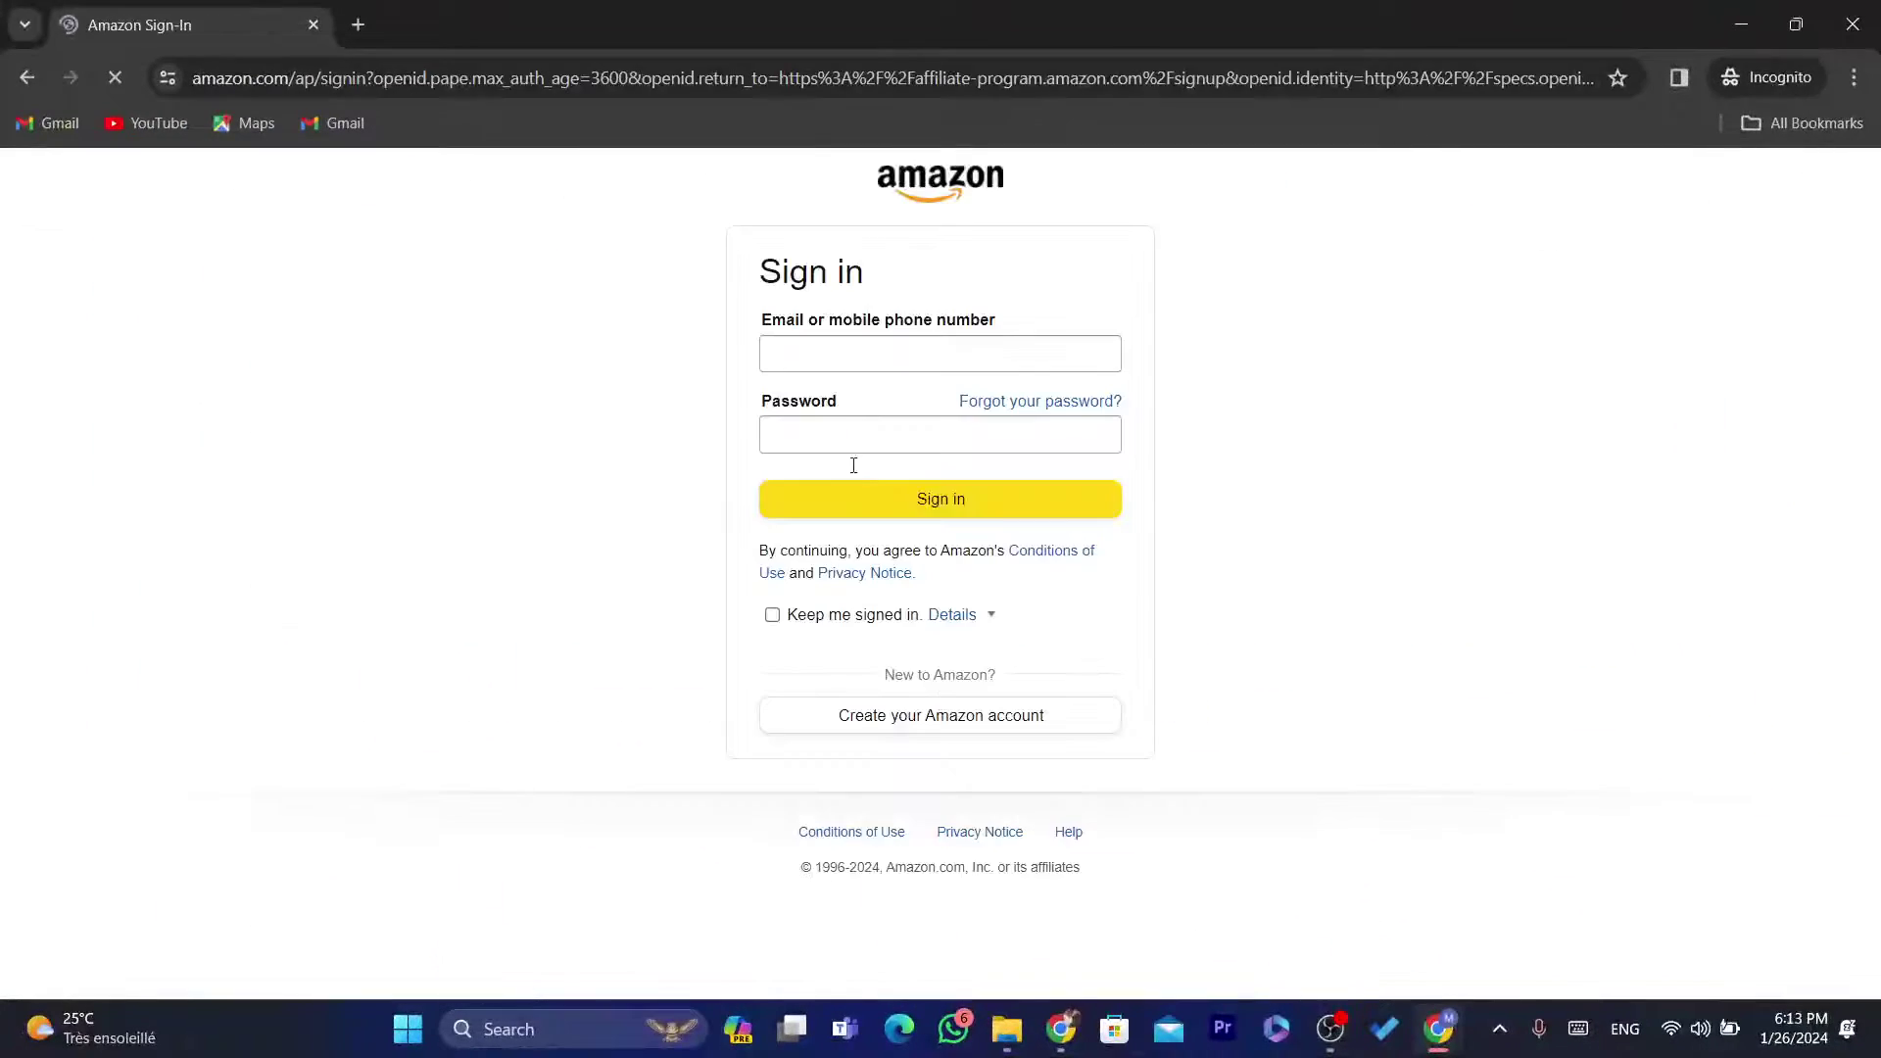
click(803, 340)
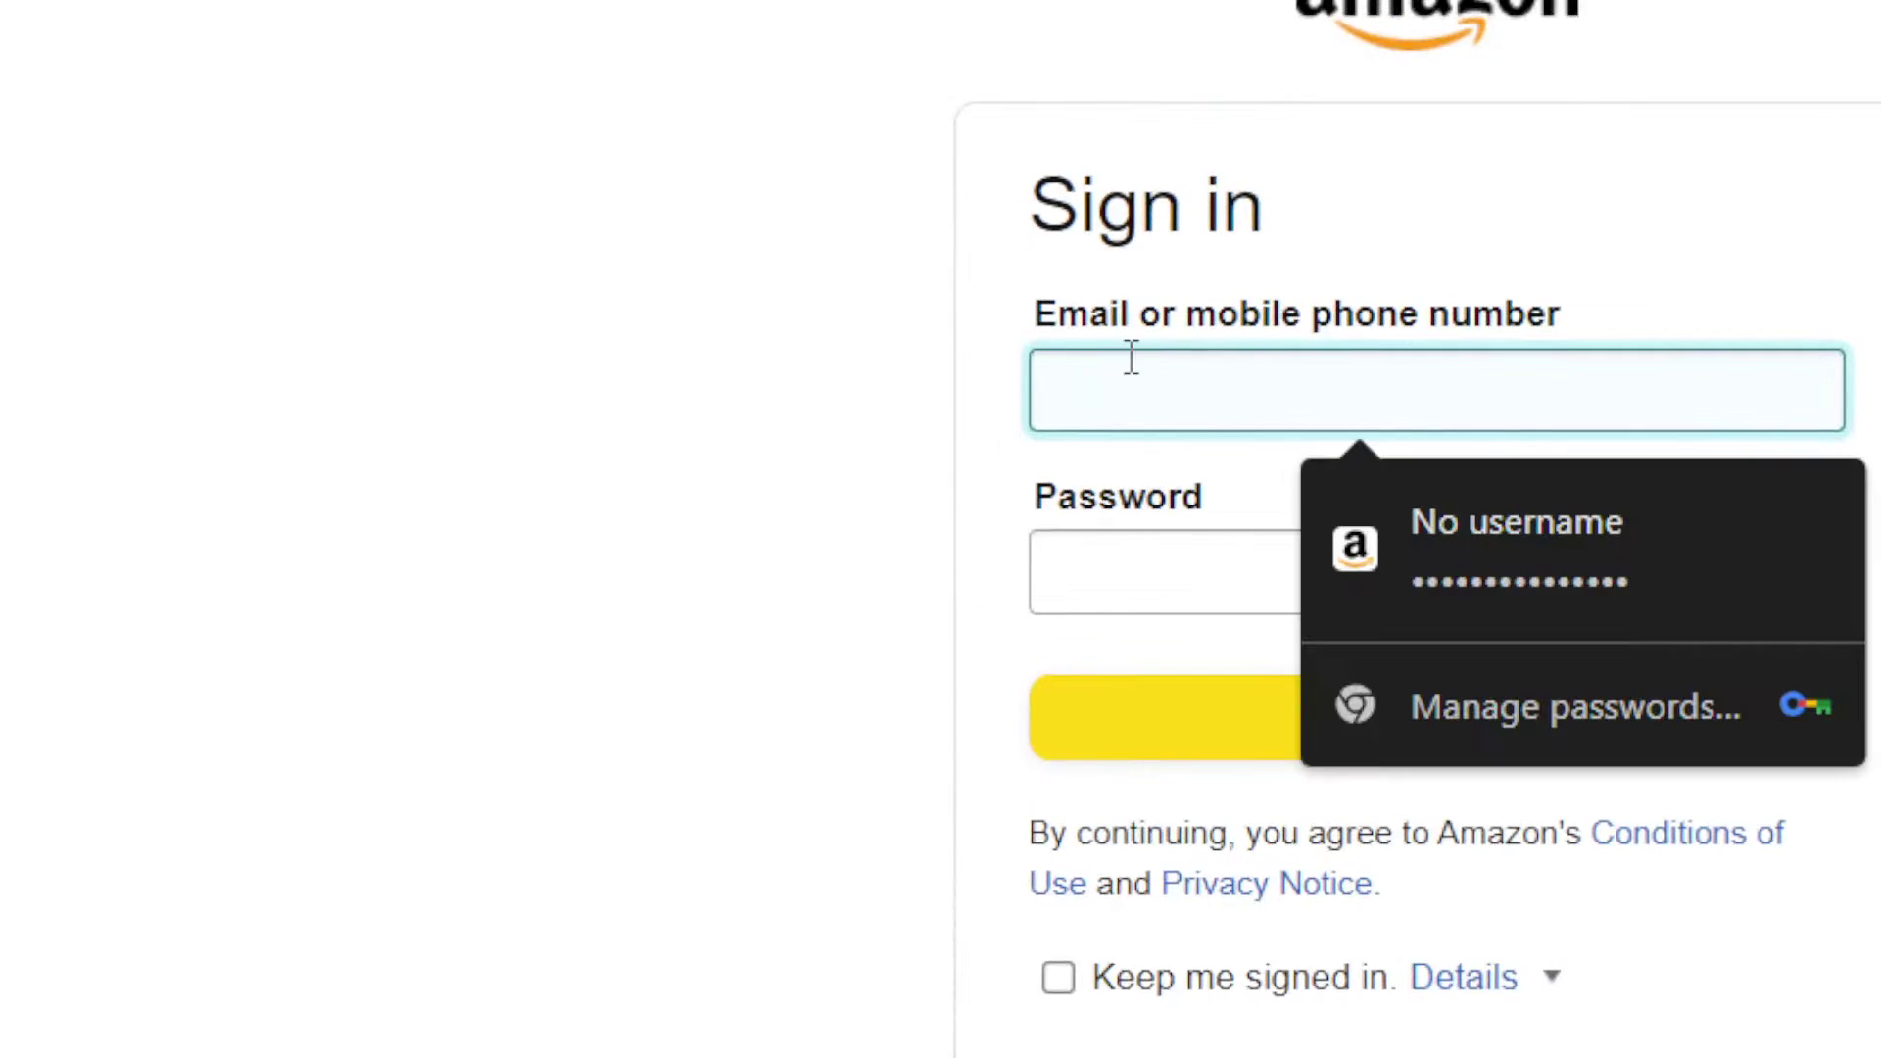
click(935, 417)
click(1310, 743)
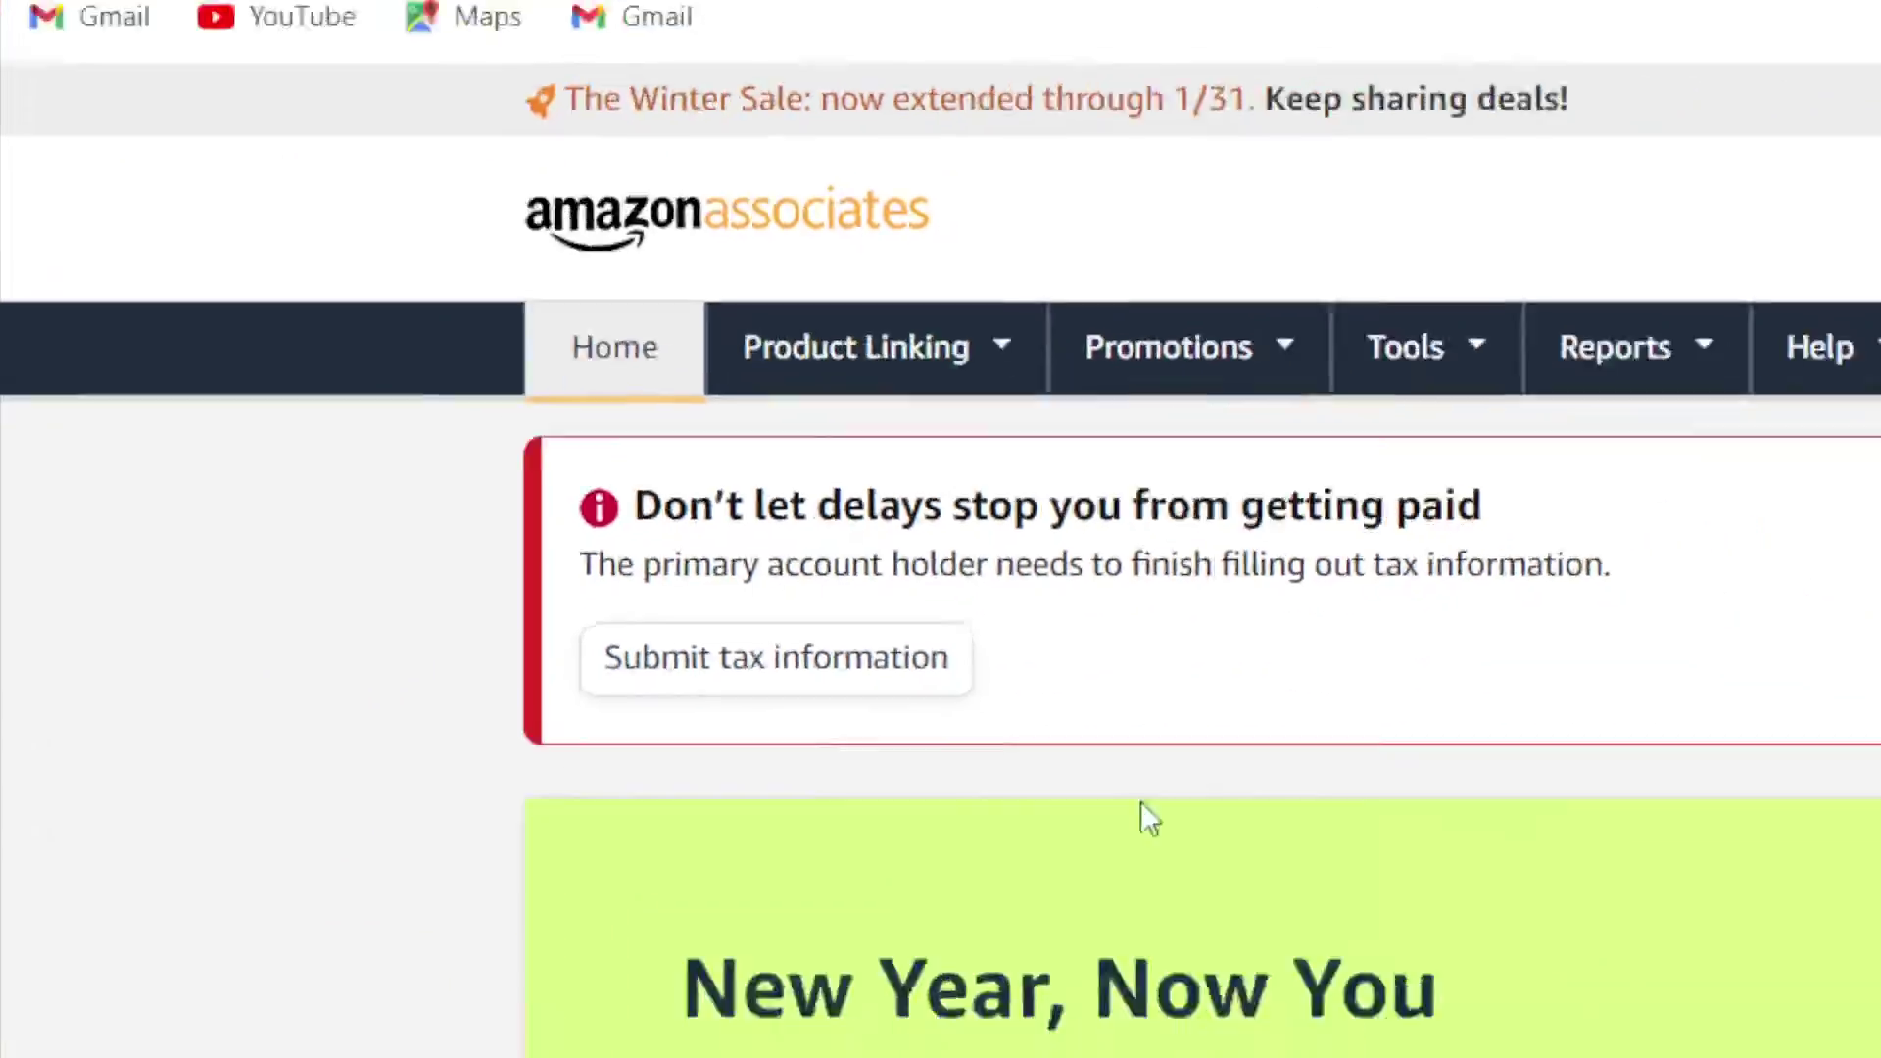
Examine the Associates Central home page and the Amazon Associates SiteStripe bar on the Amazon storefront
scroll(1148, 818, down, 5)
scroll(1148, 818, up, 5)
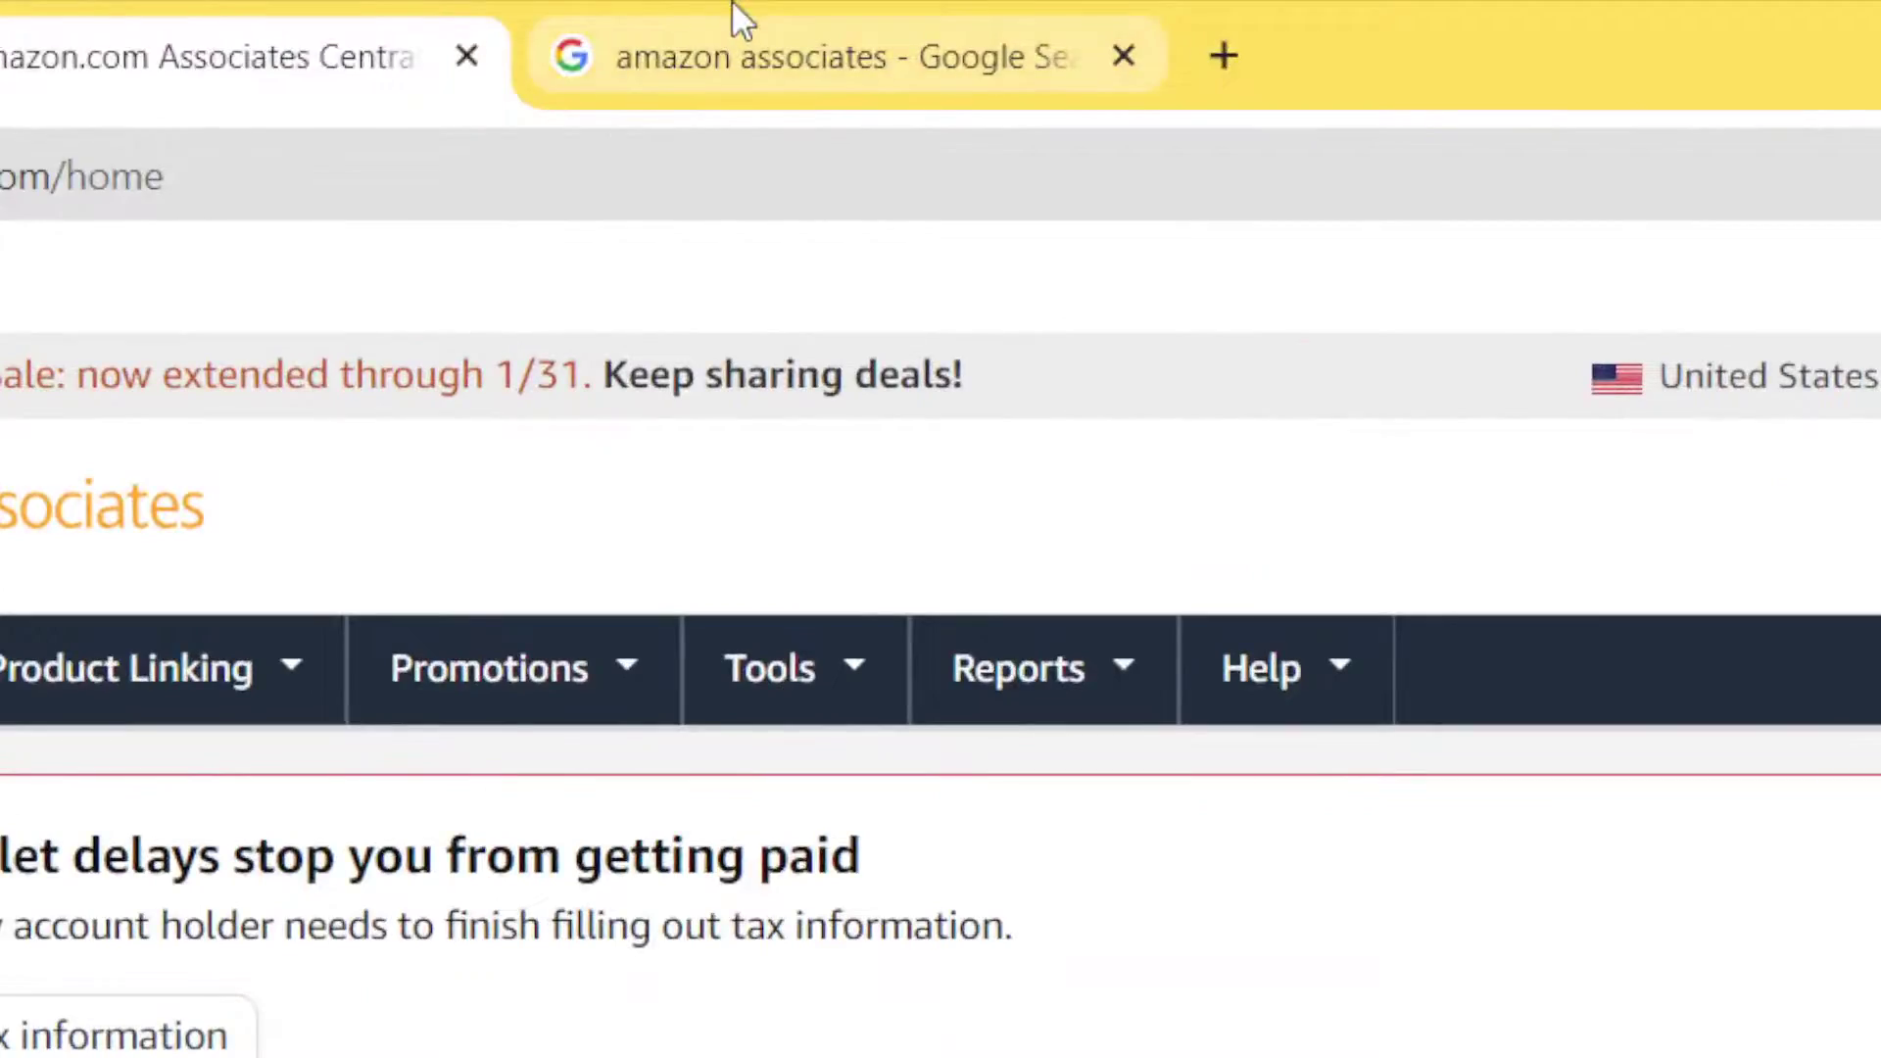
click(149, 10)
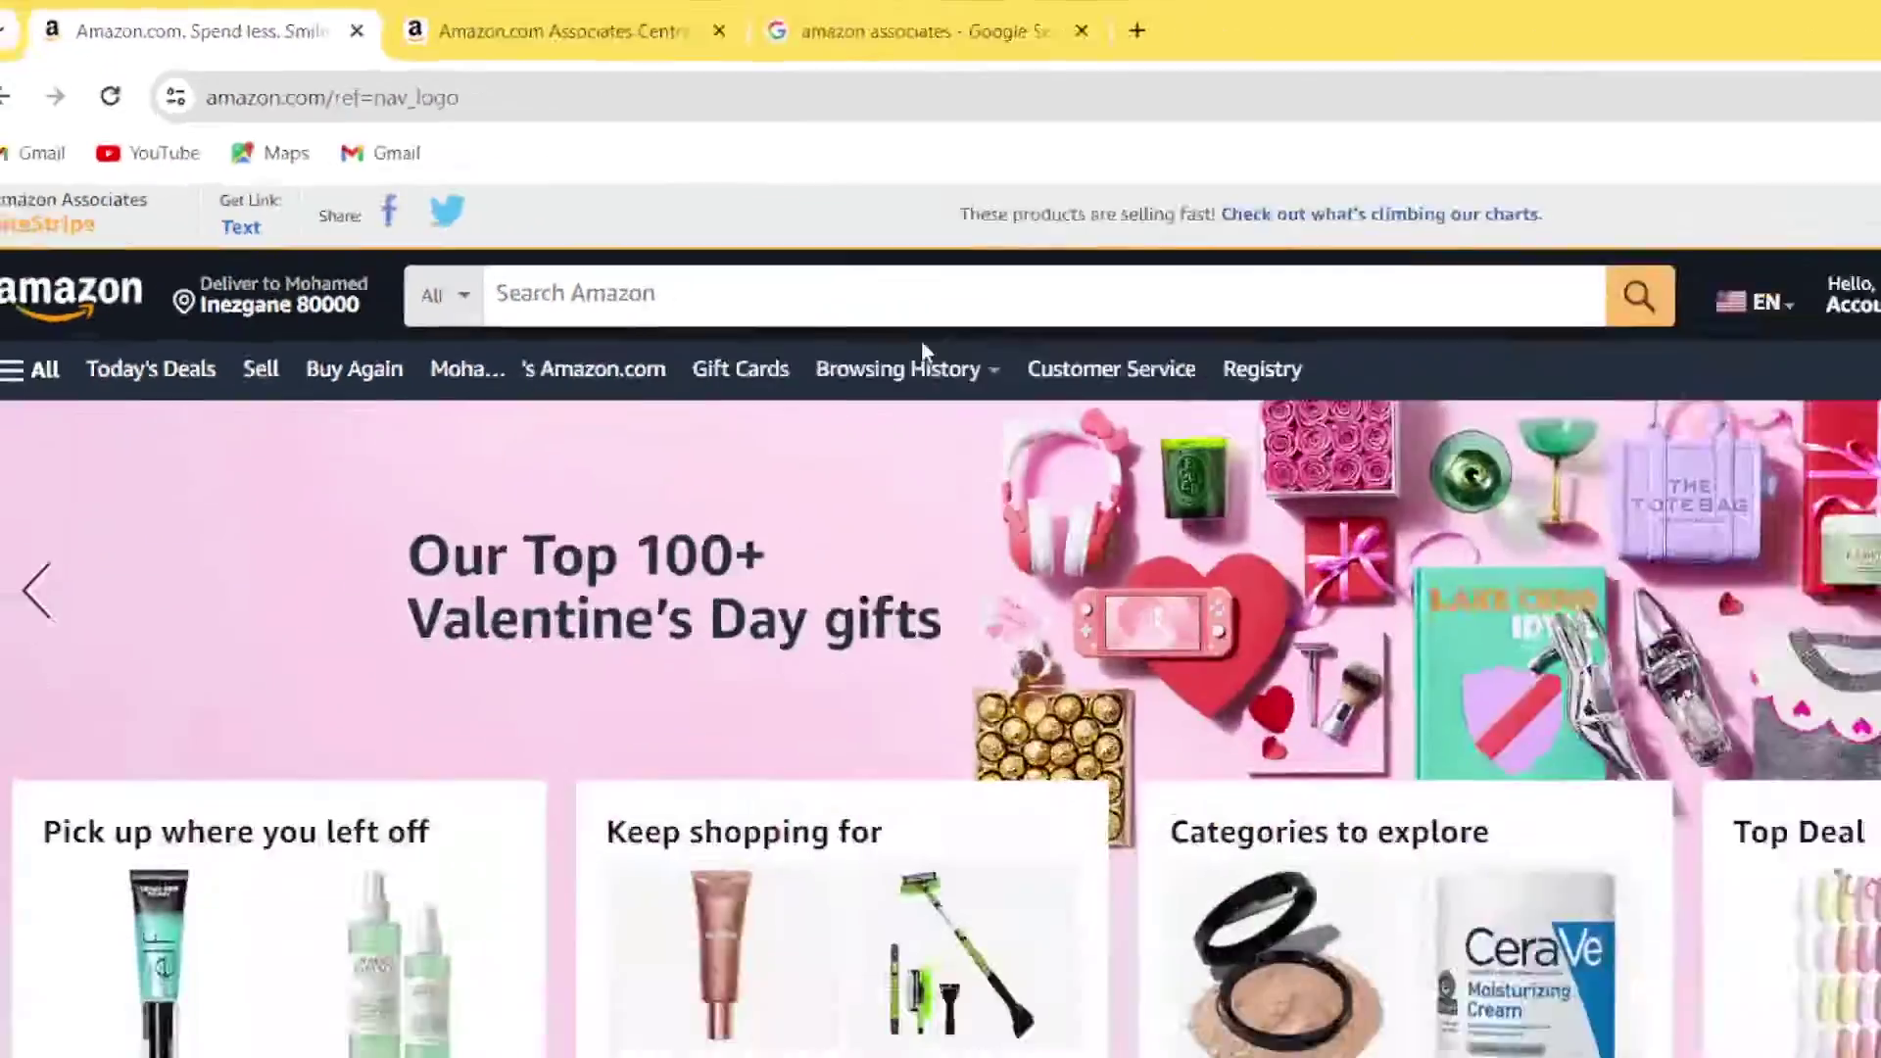
scroll(940, 587, down, 6)
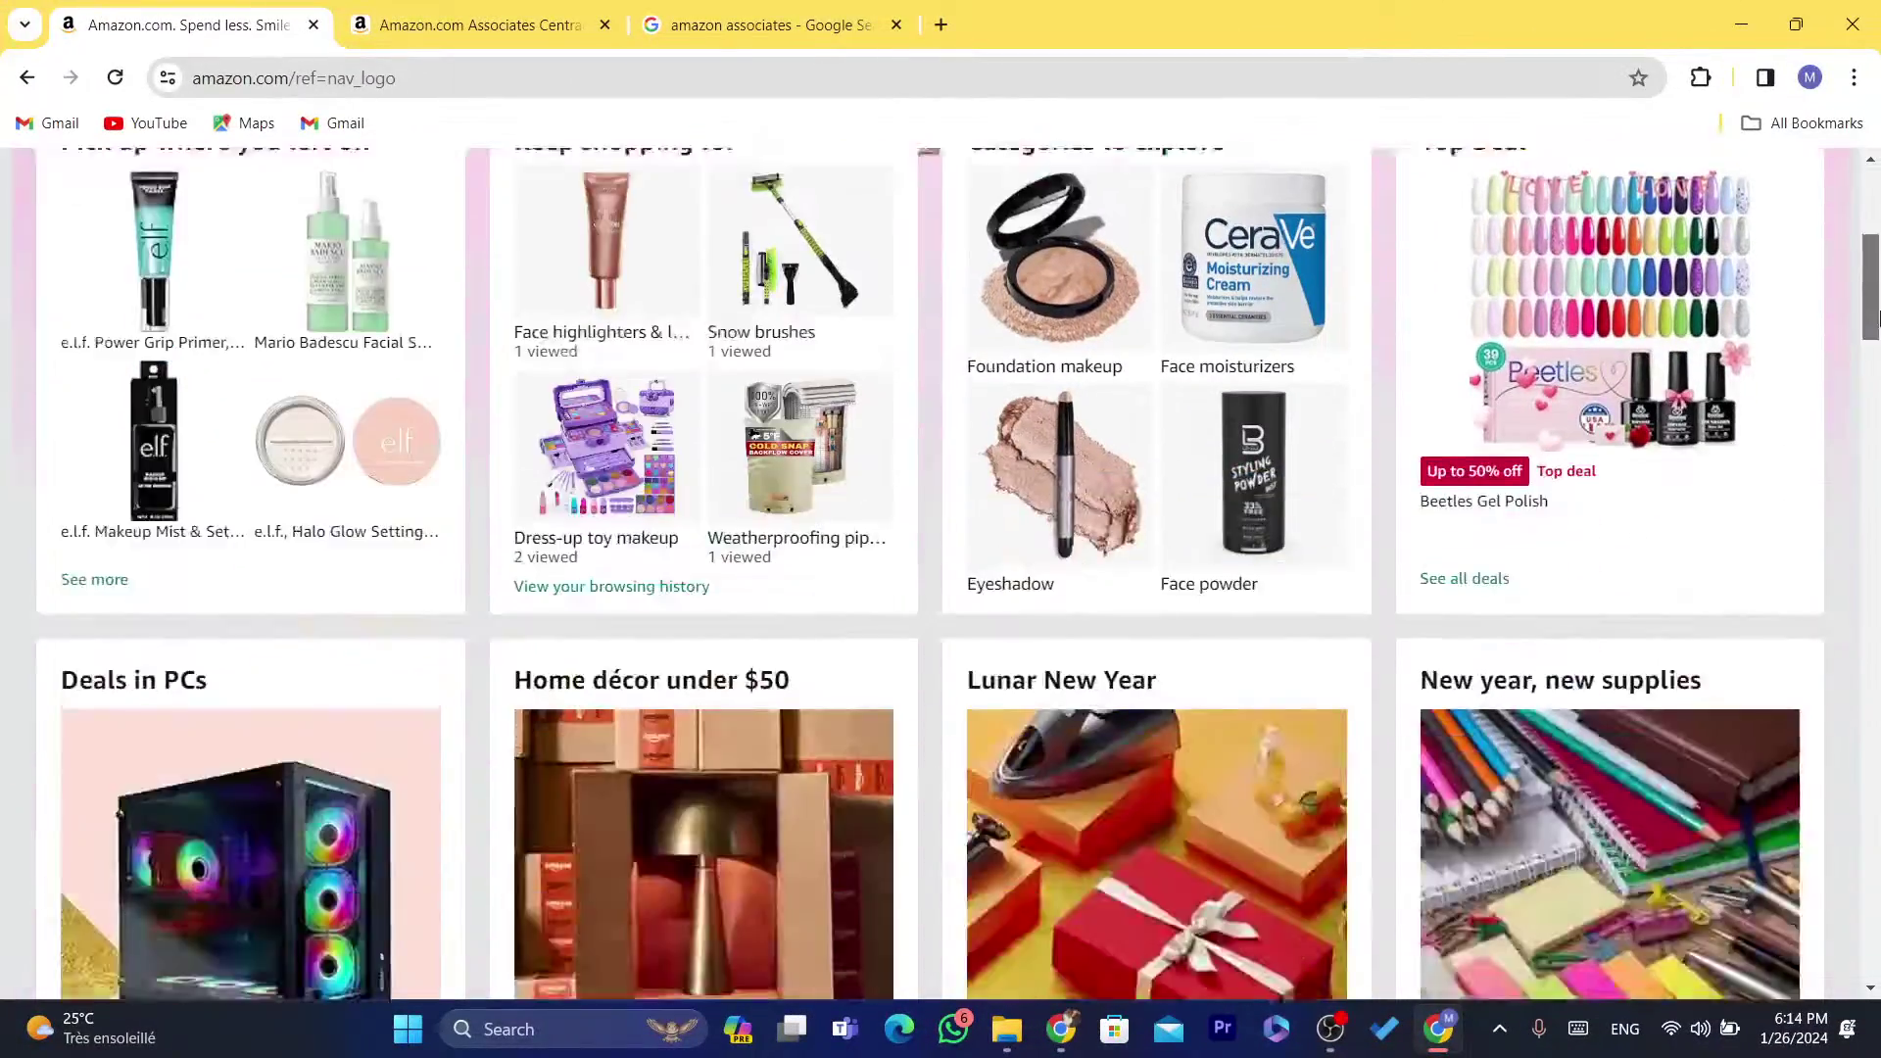
scroll(940, 588, up, 6)
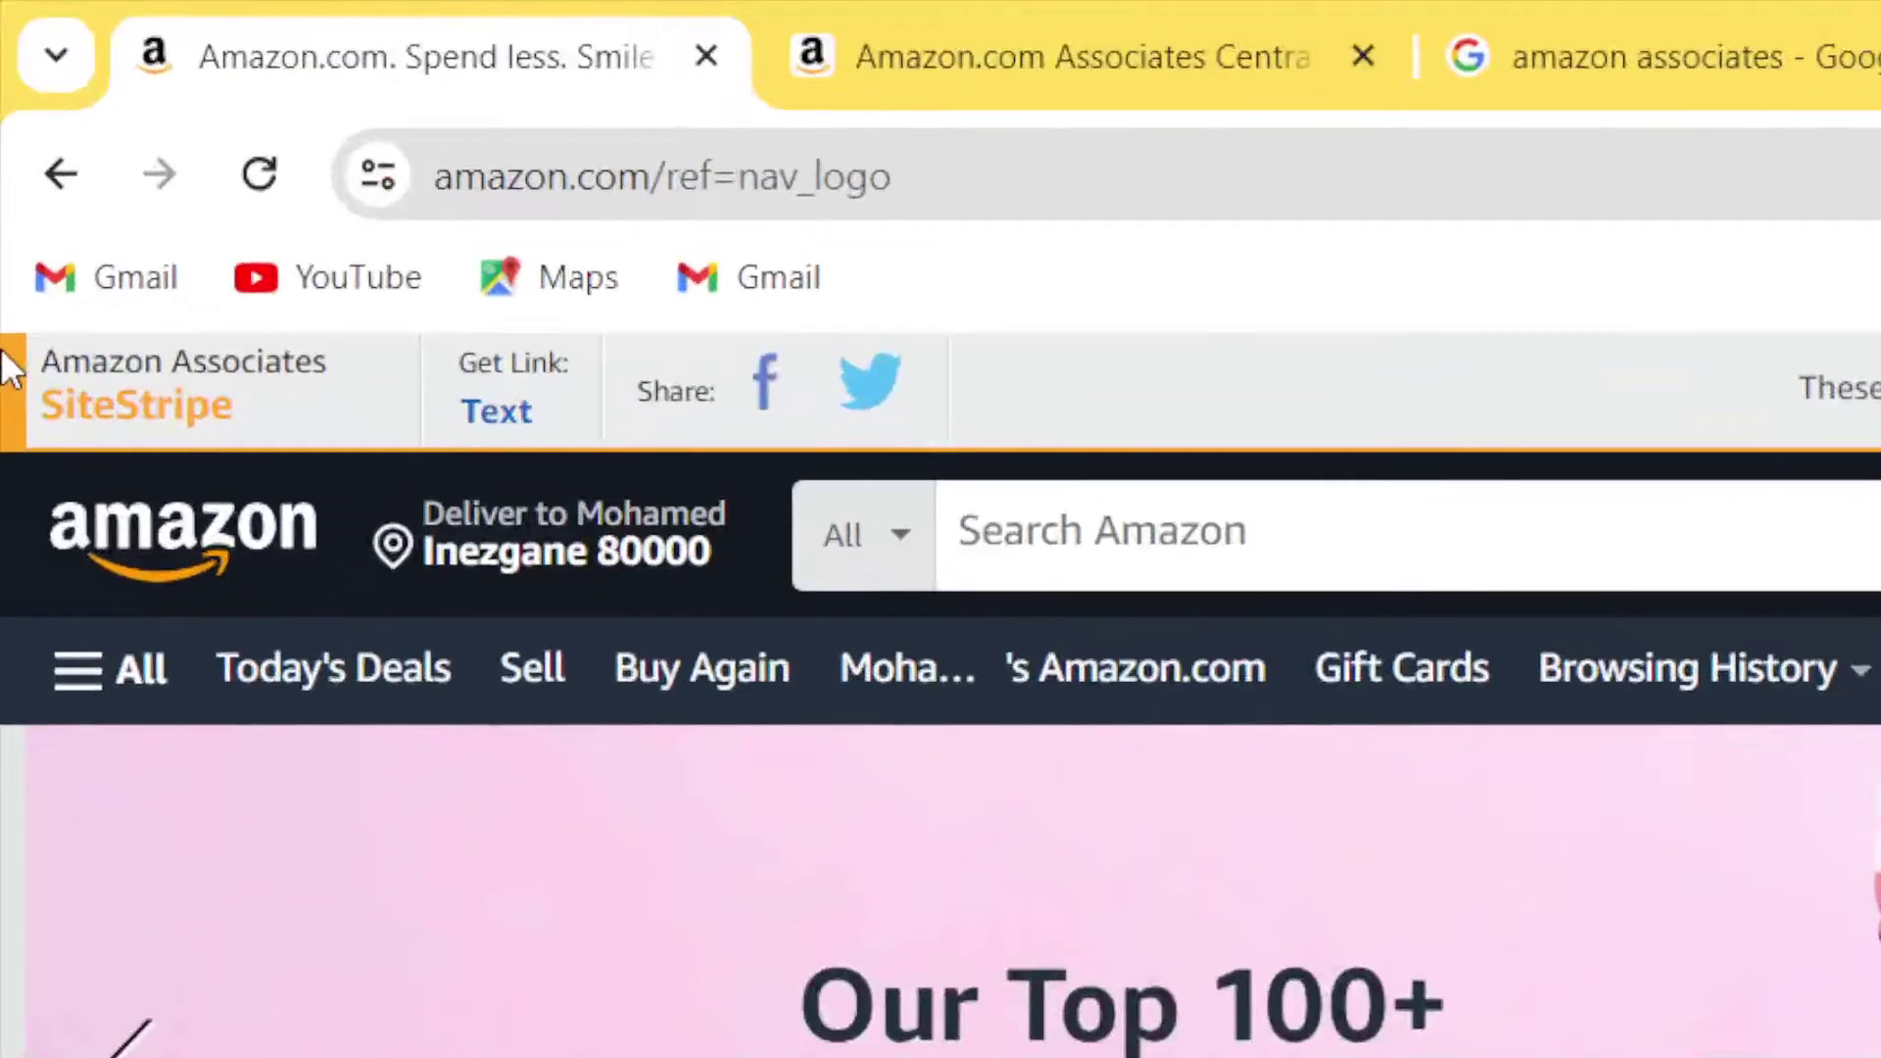
drag(842, 172, 88, 155)
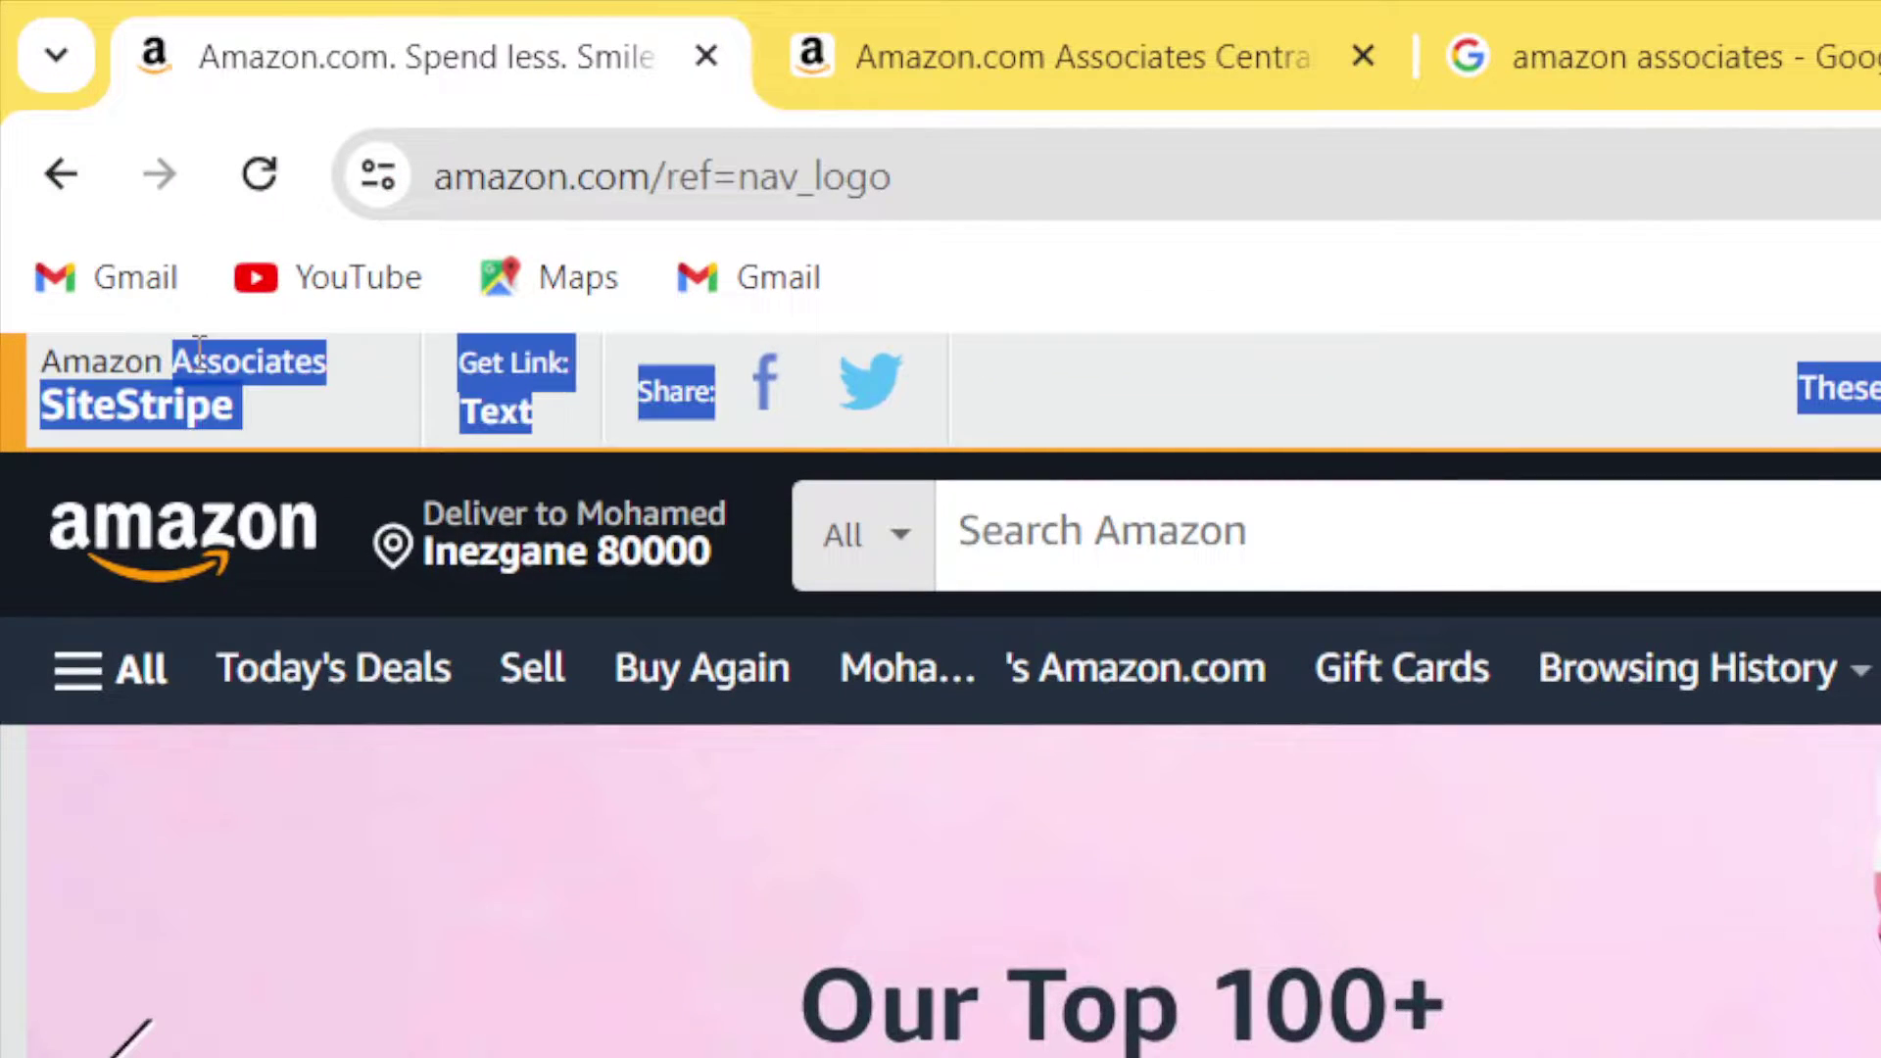
Examine the Amazon Associates SiteStripe label above the Amazon storefront
click(277, 368)
drag(325, 370, 27, 377)
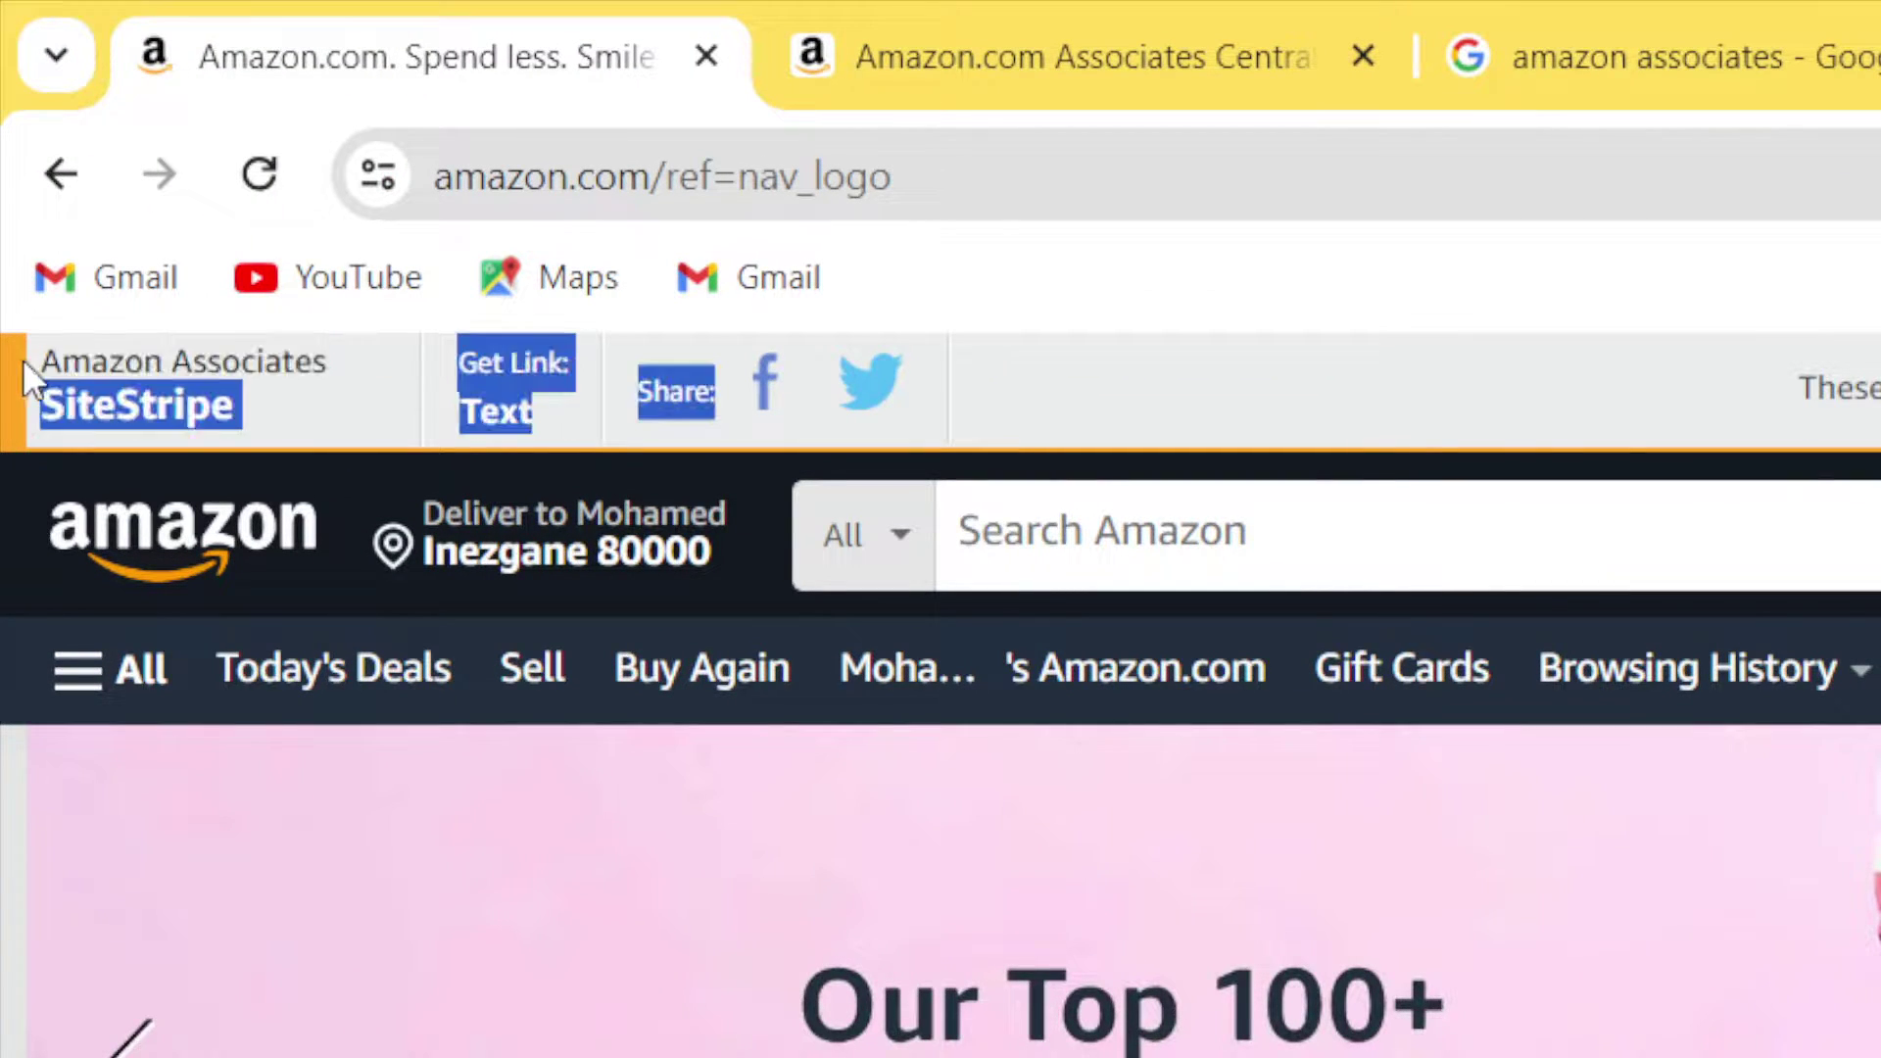
click(1702, 404)
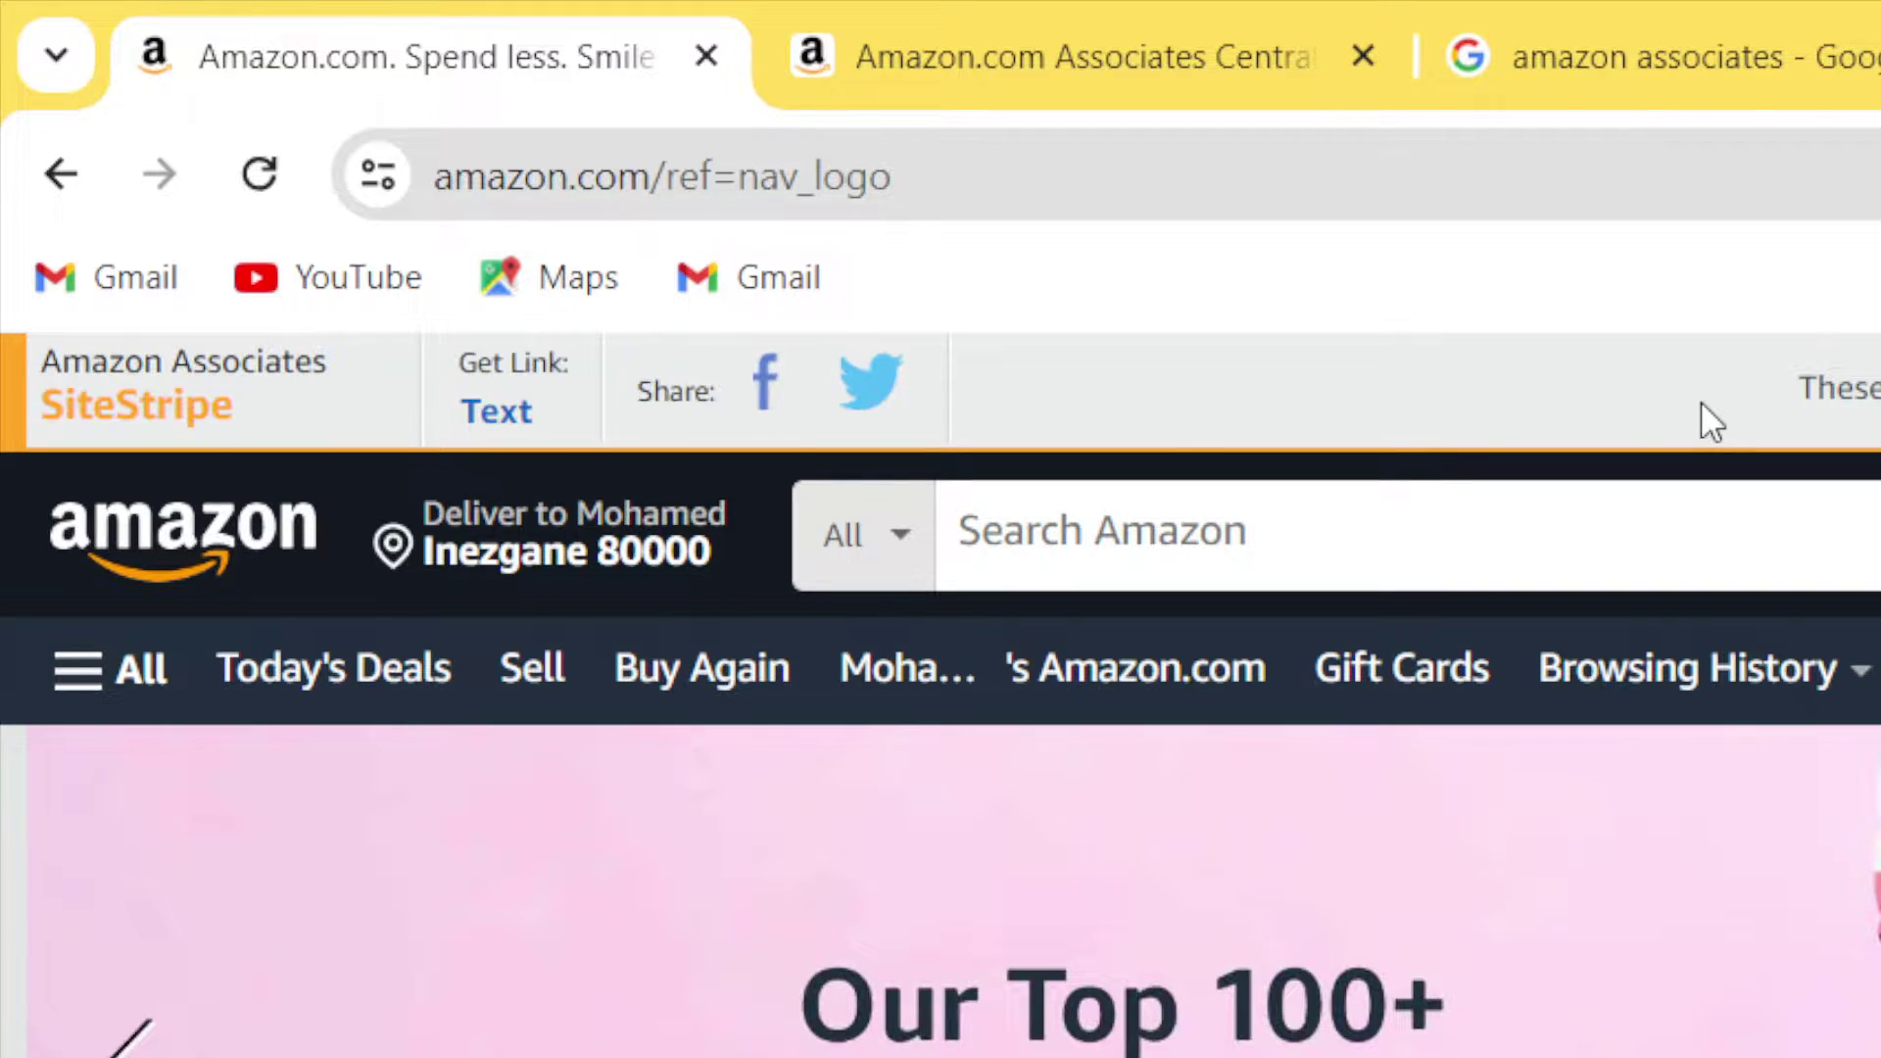
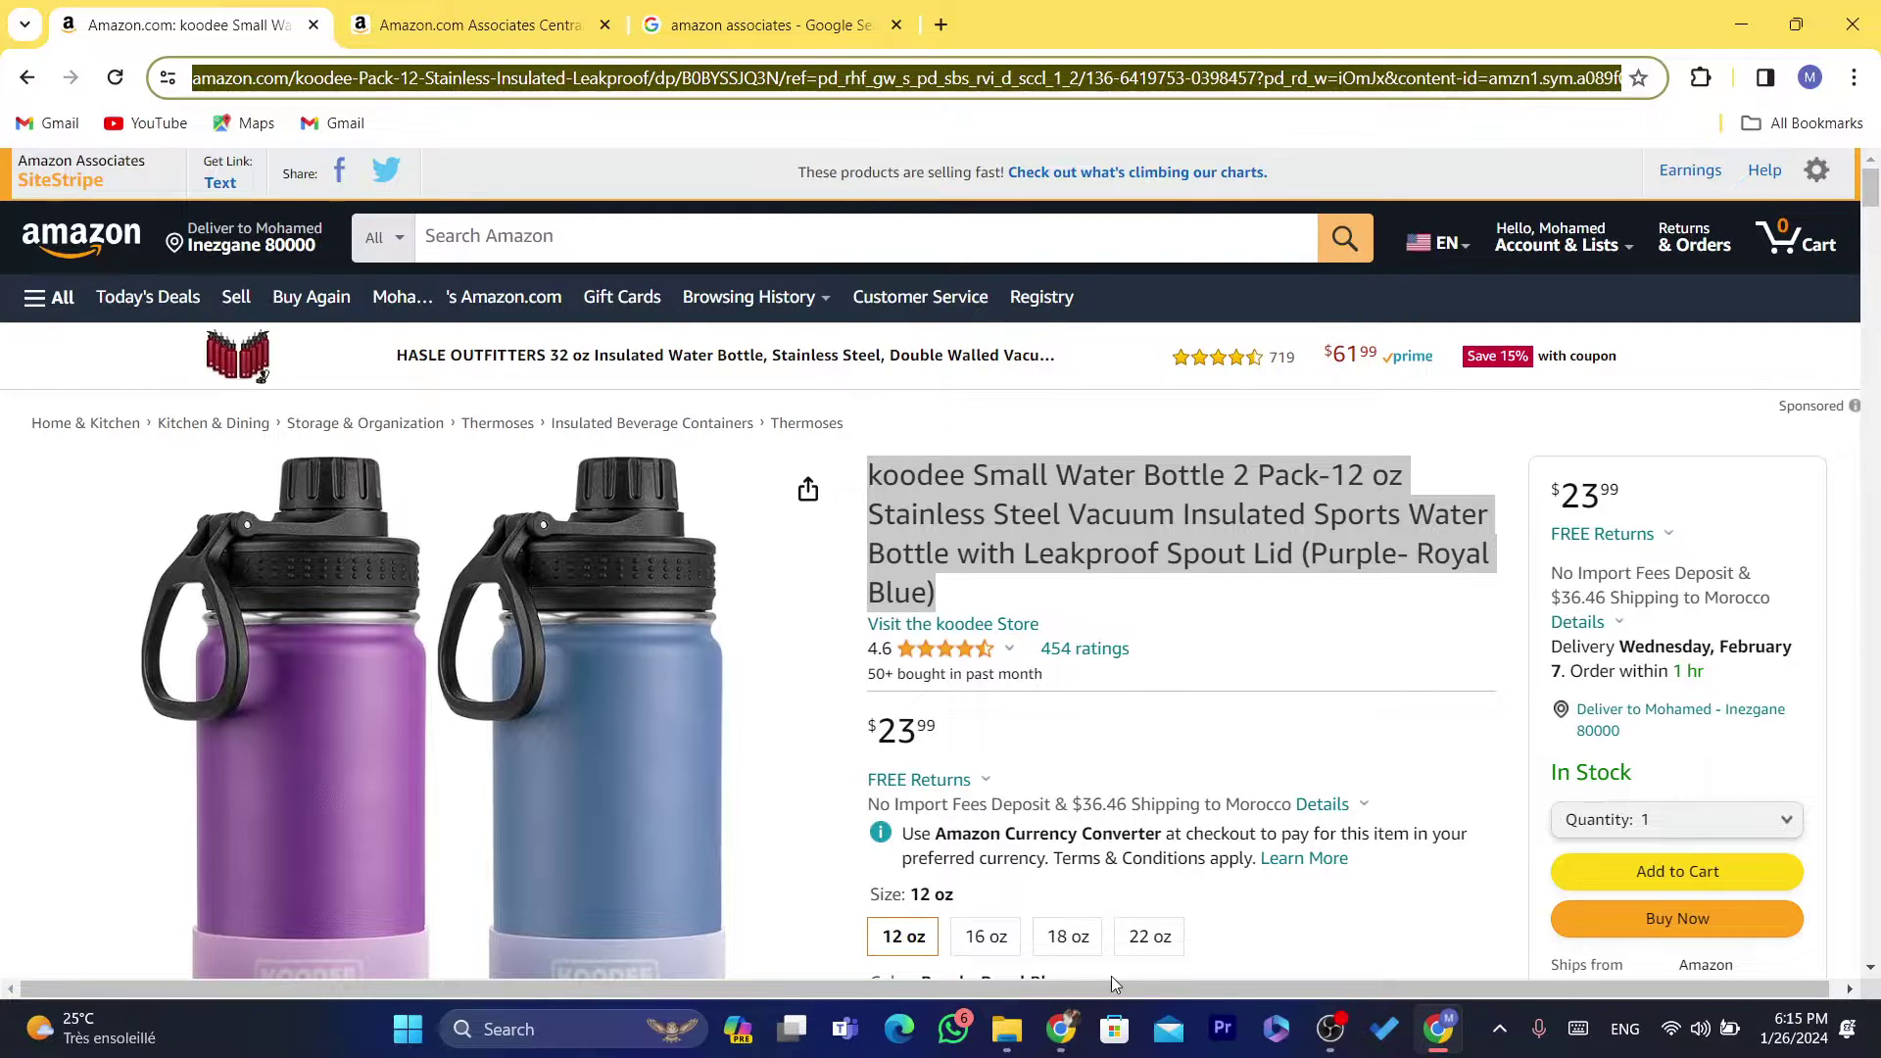
Return to the Amazon Associates Central home page and examine its header
click(428, 10)
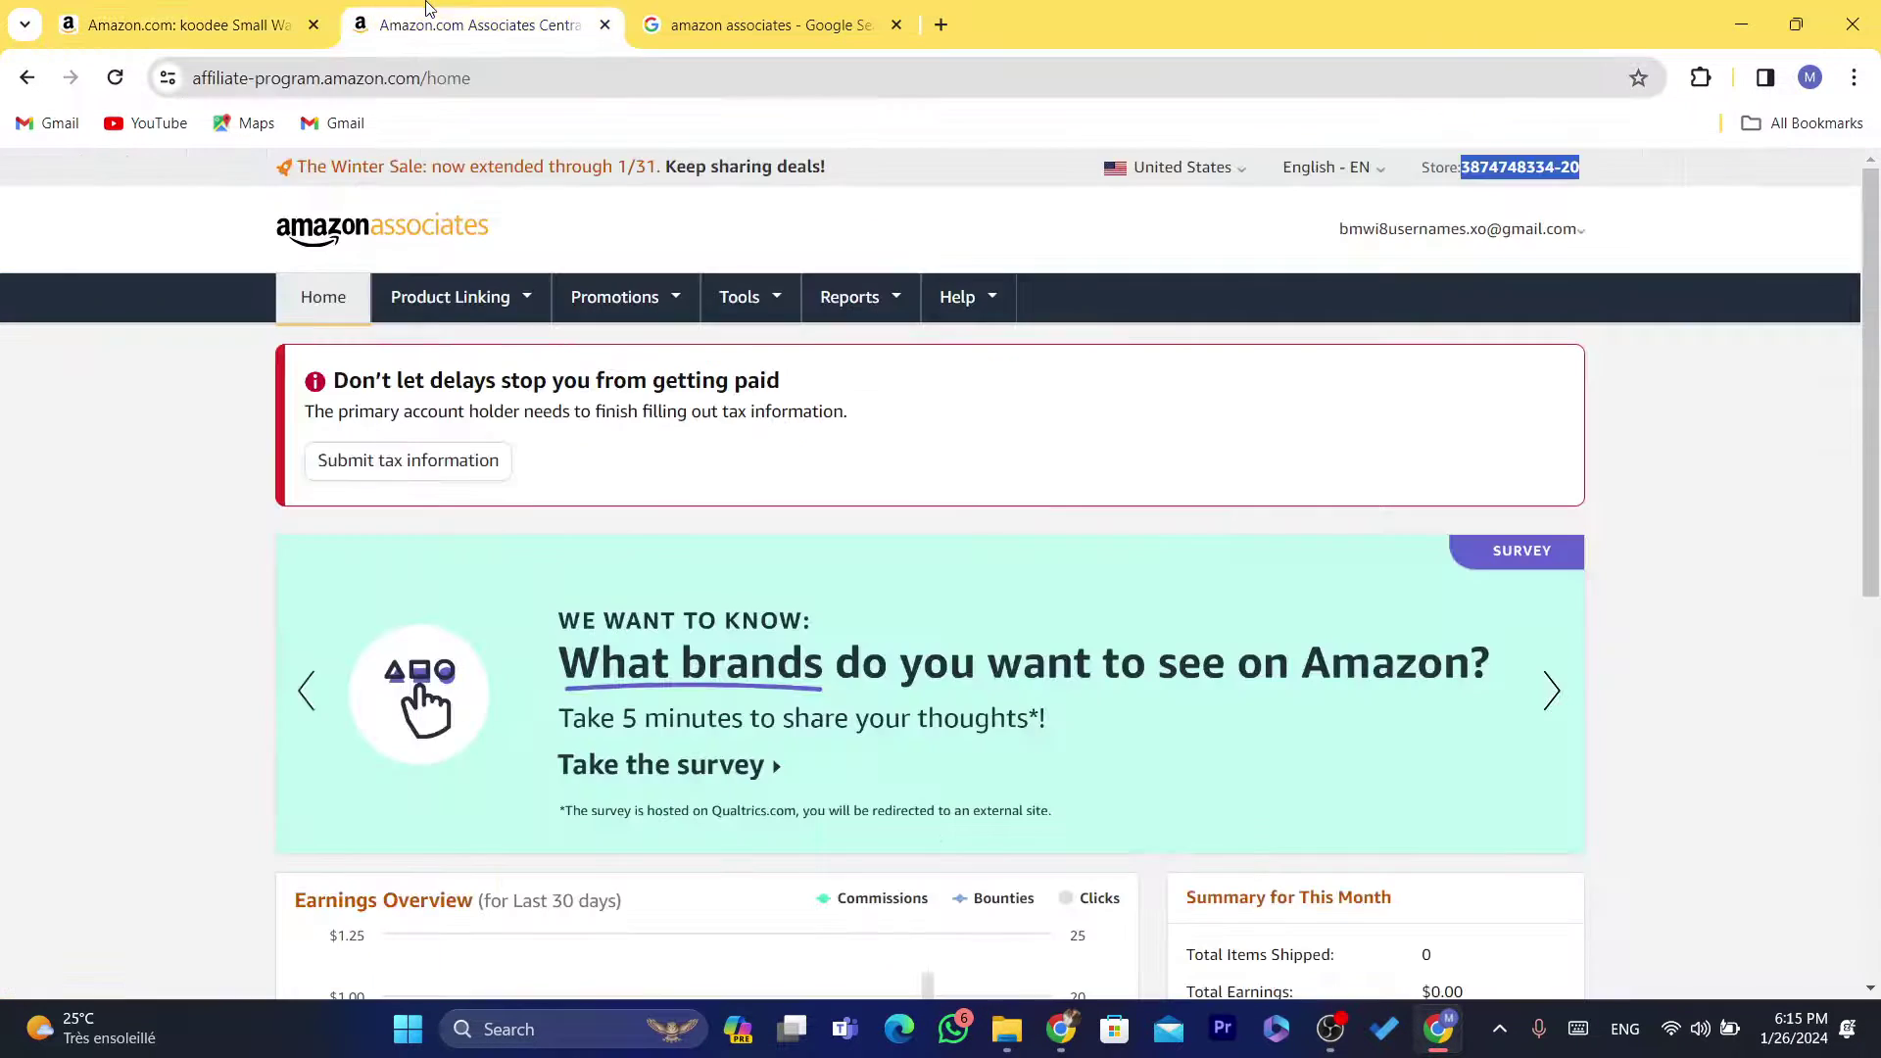
drag(780, 380, 470, 166)
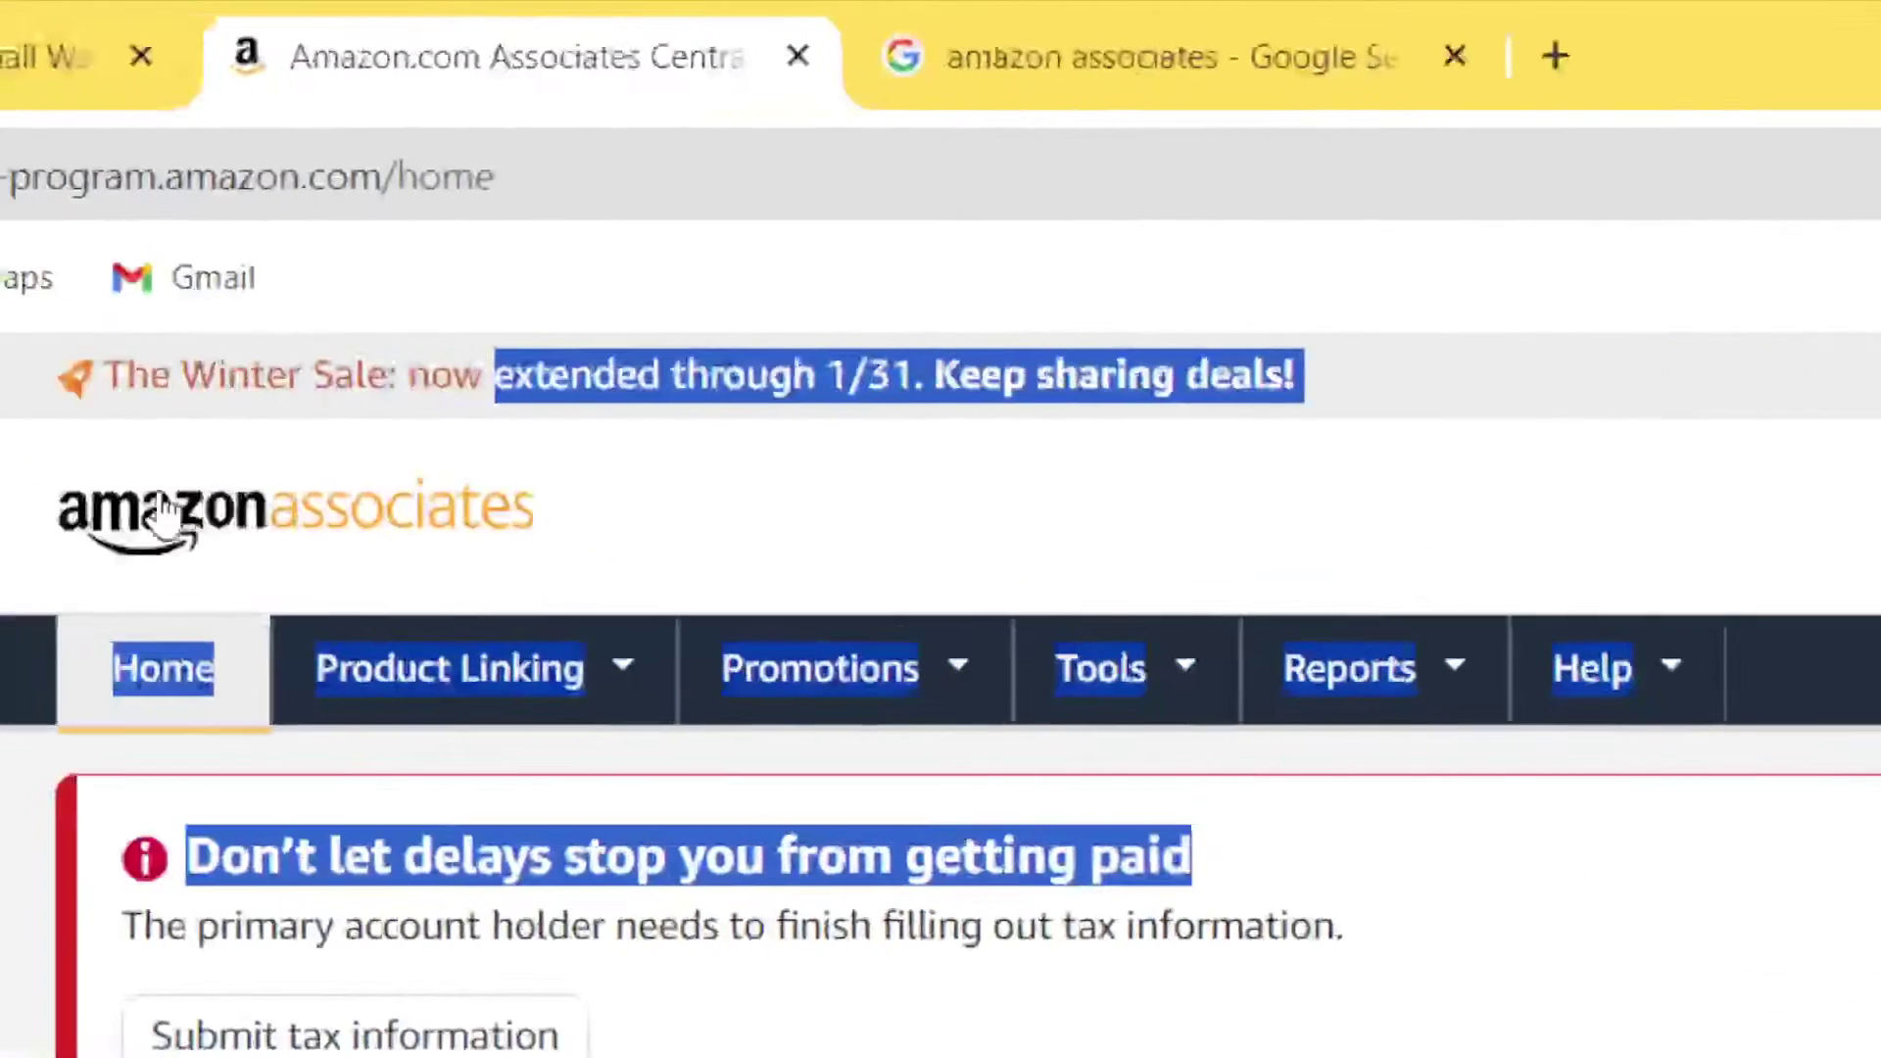
mouse_move(459, 379)
click(1196, 942)
click(235, 134)
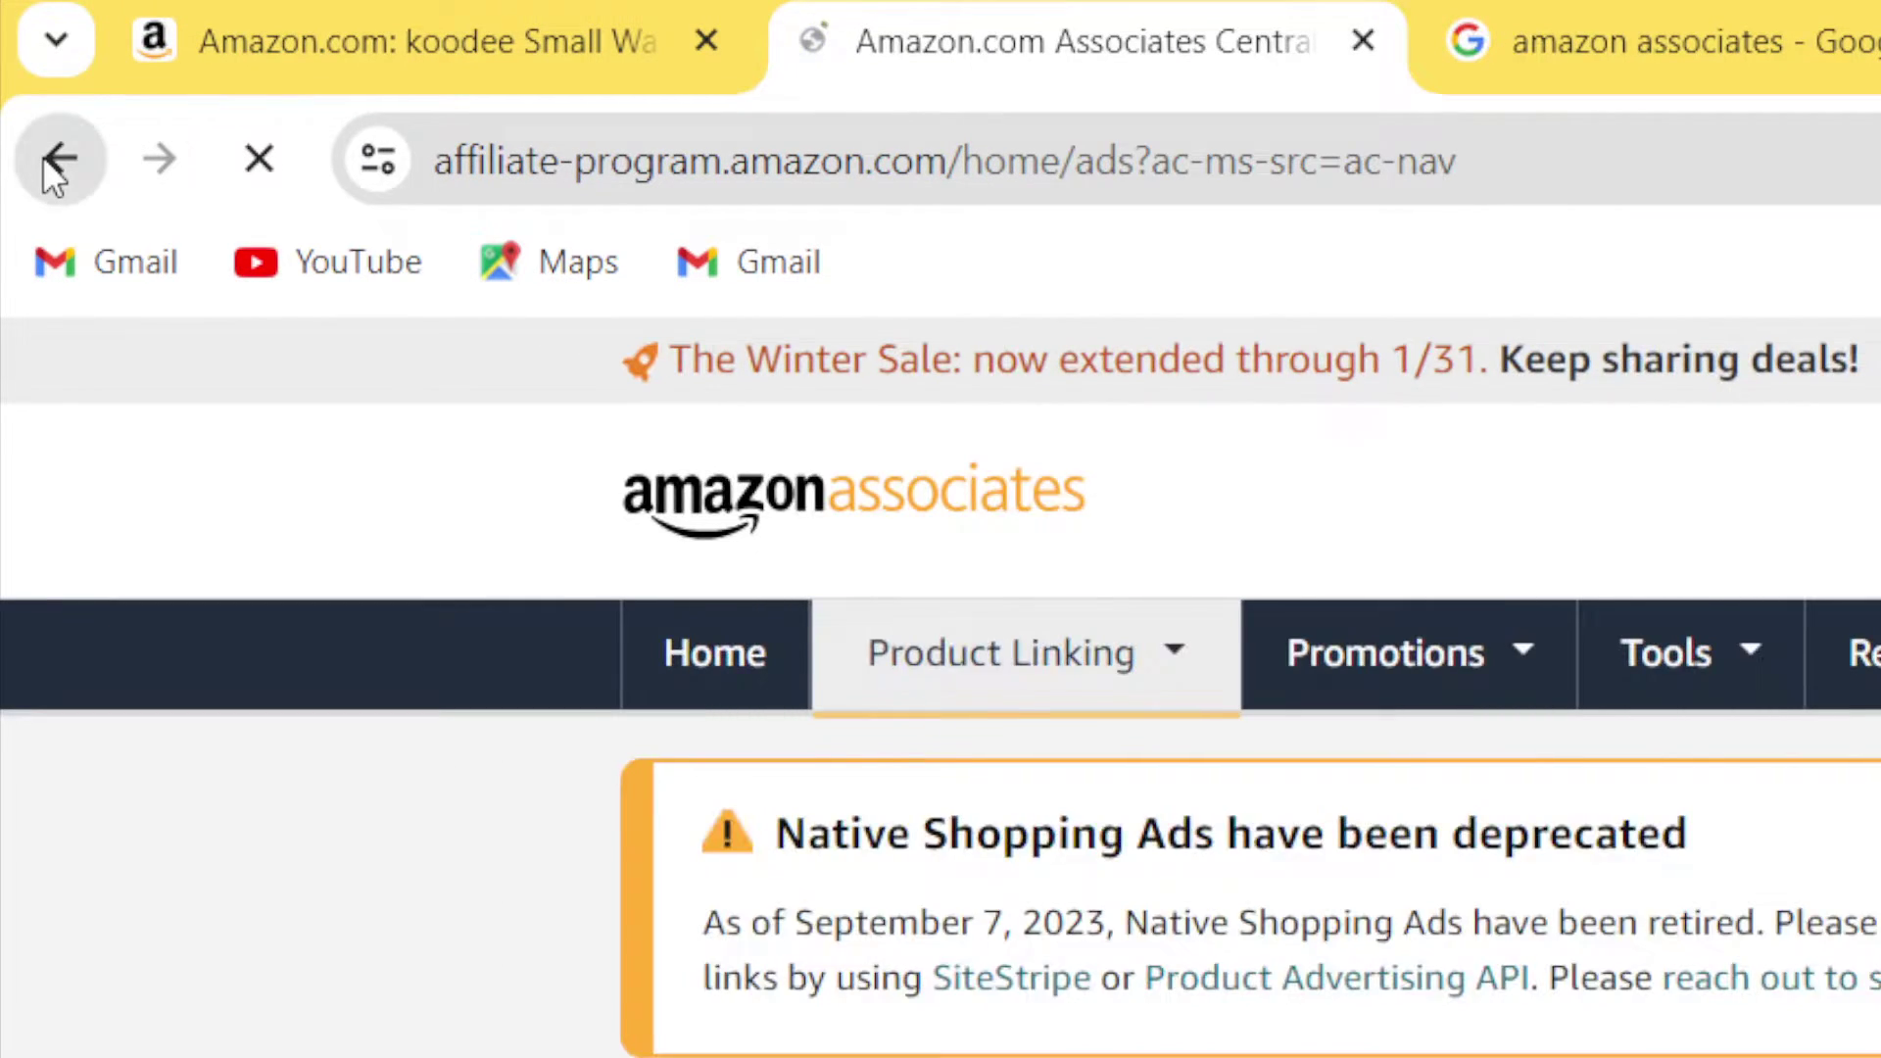
click(43, 159)
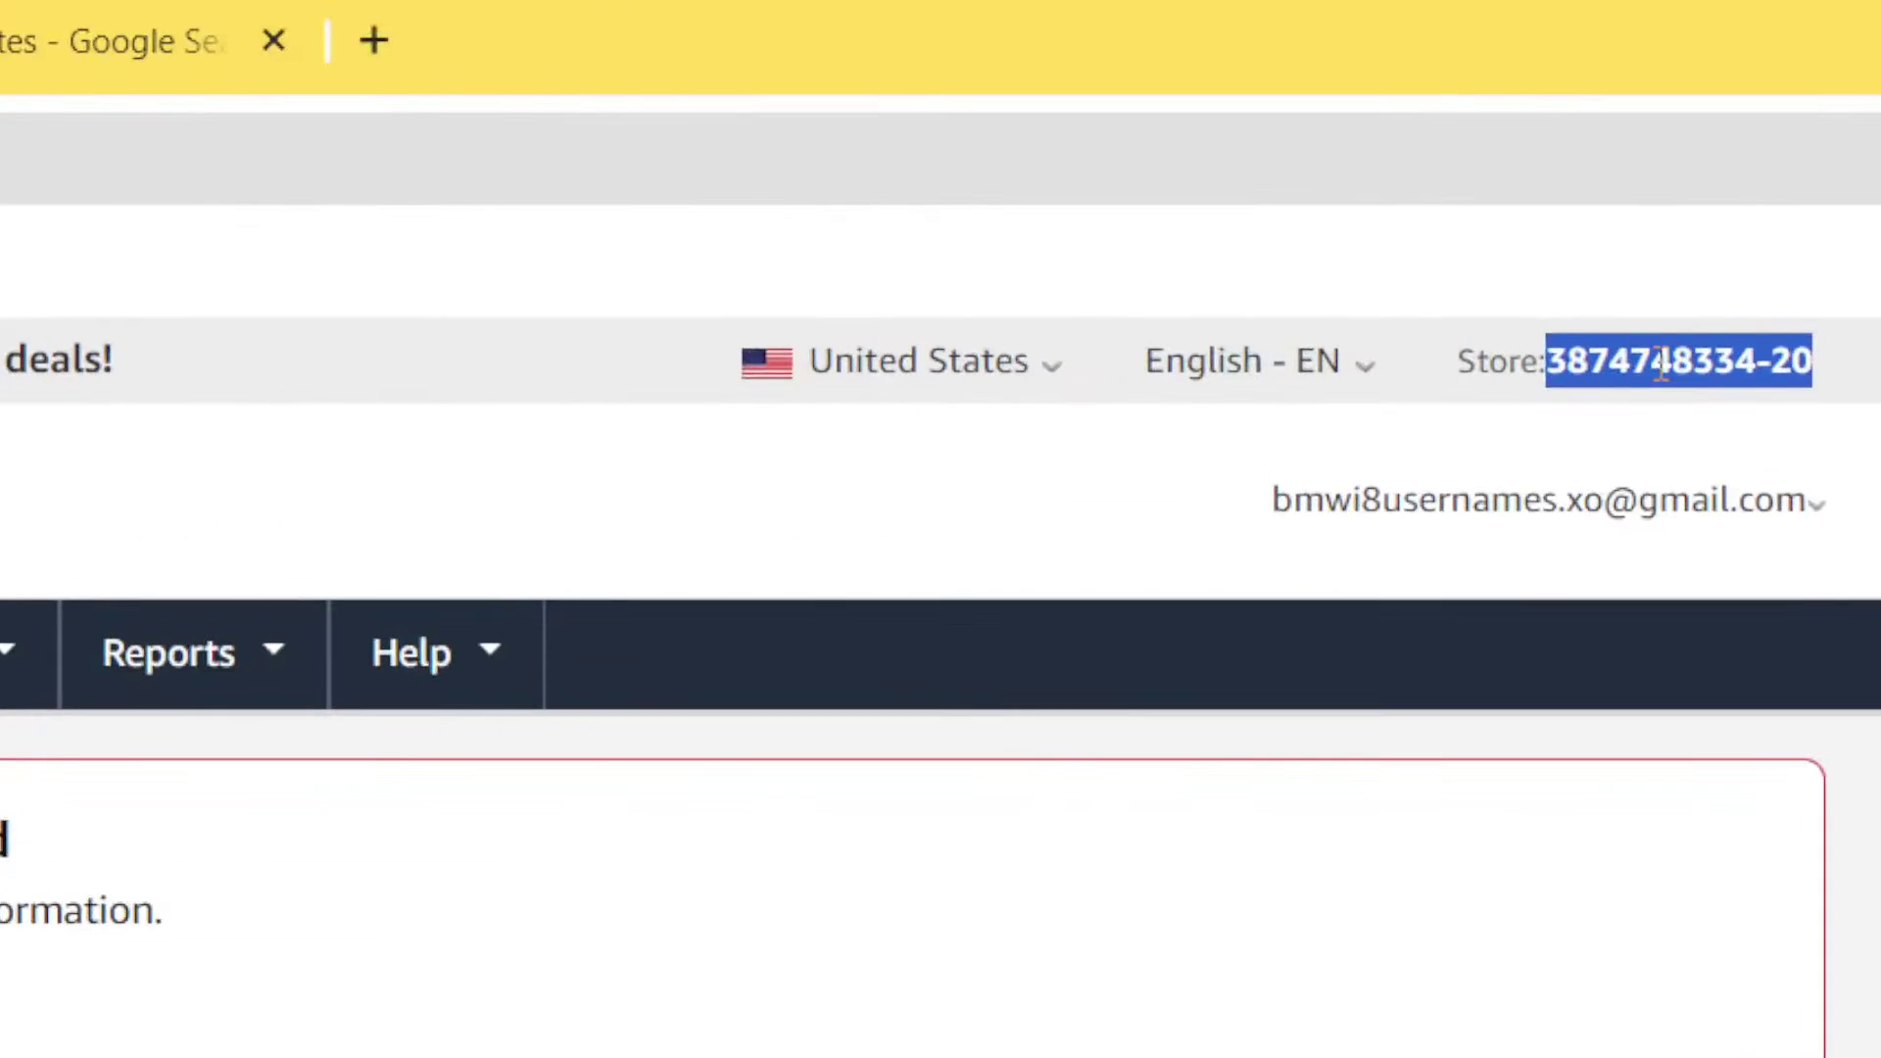
Copy the Store ID from Associates Central and save it as the United States Affiliate / Associate ID in the Spreadr settings
right_click(1510, 166)
click(1355, 431)
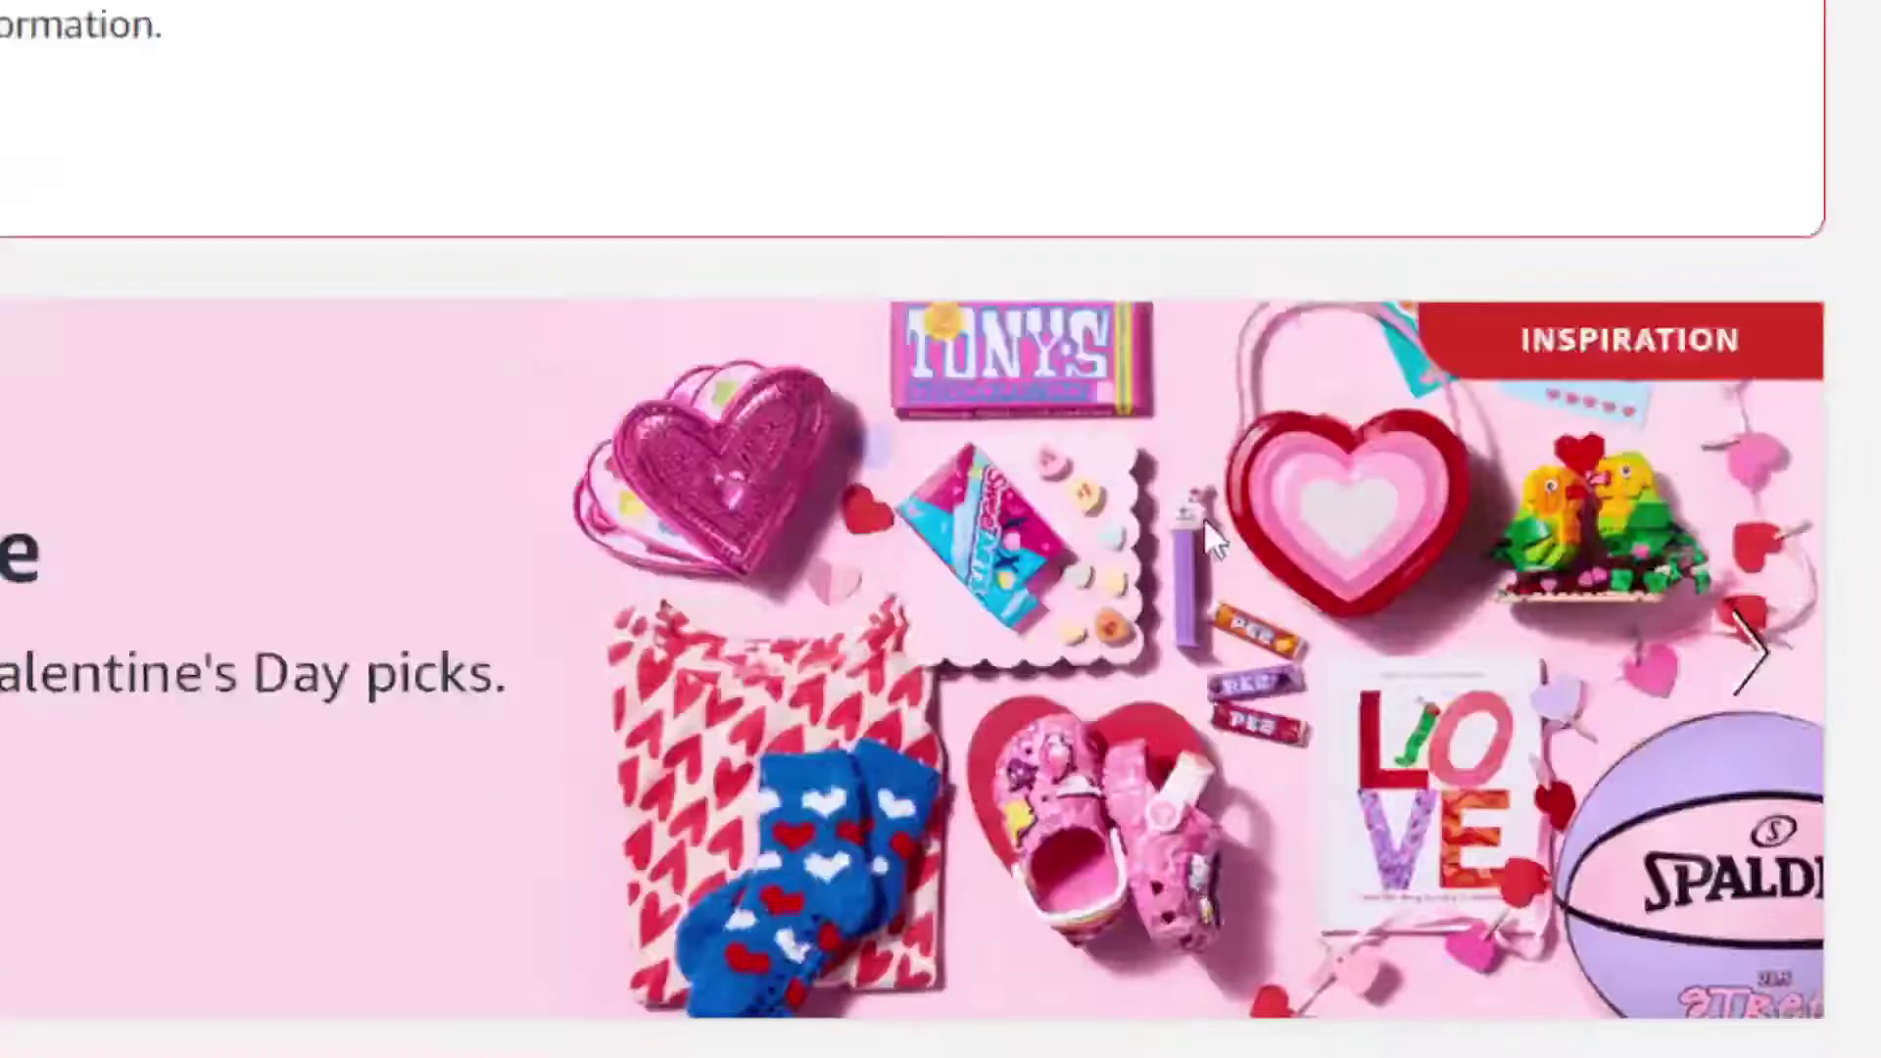
click(1056, 1050)
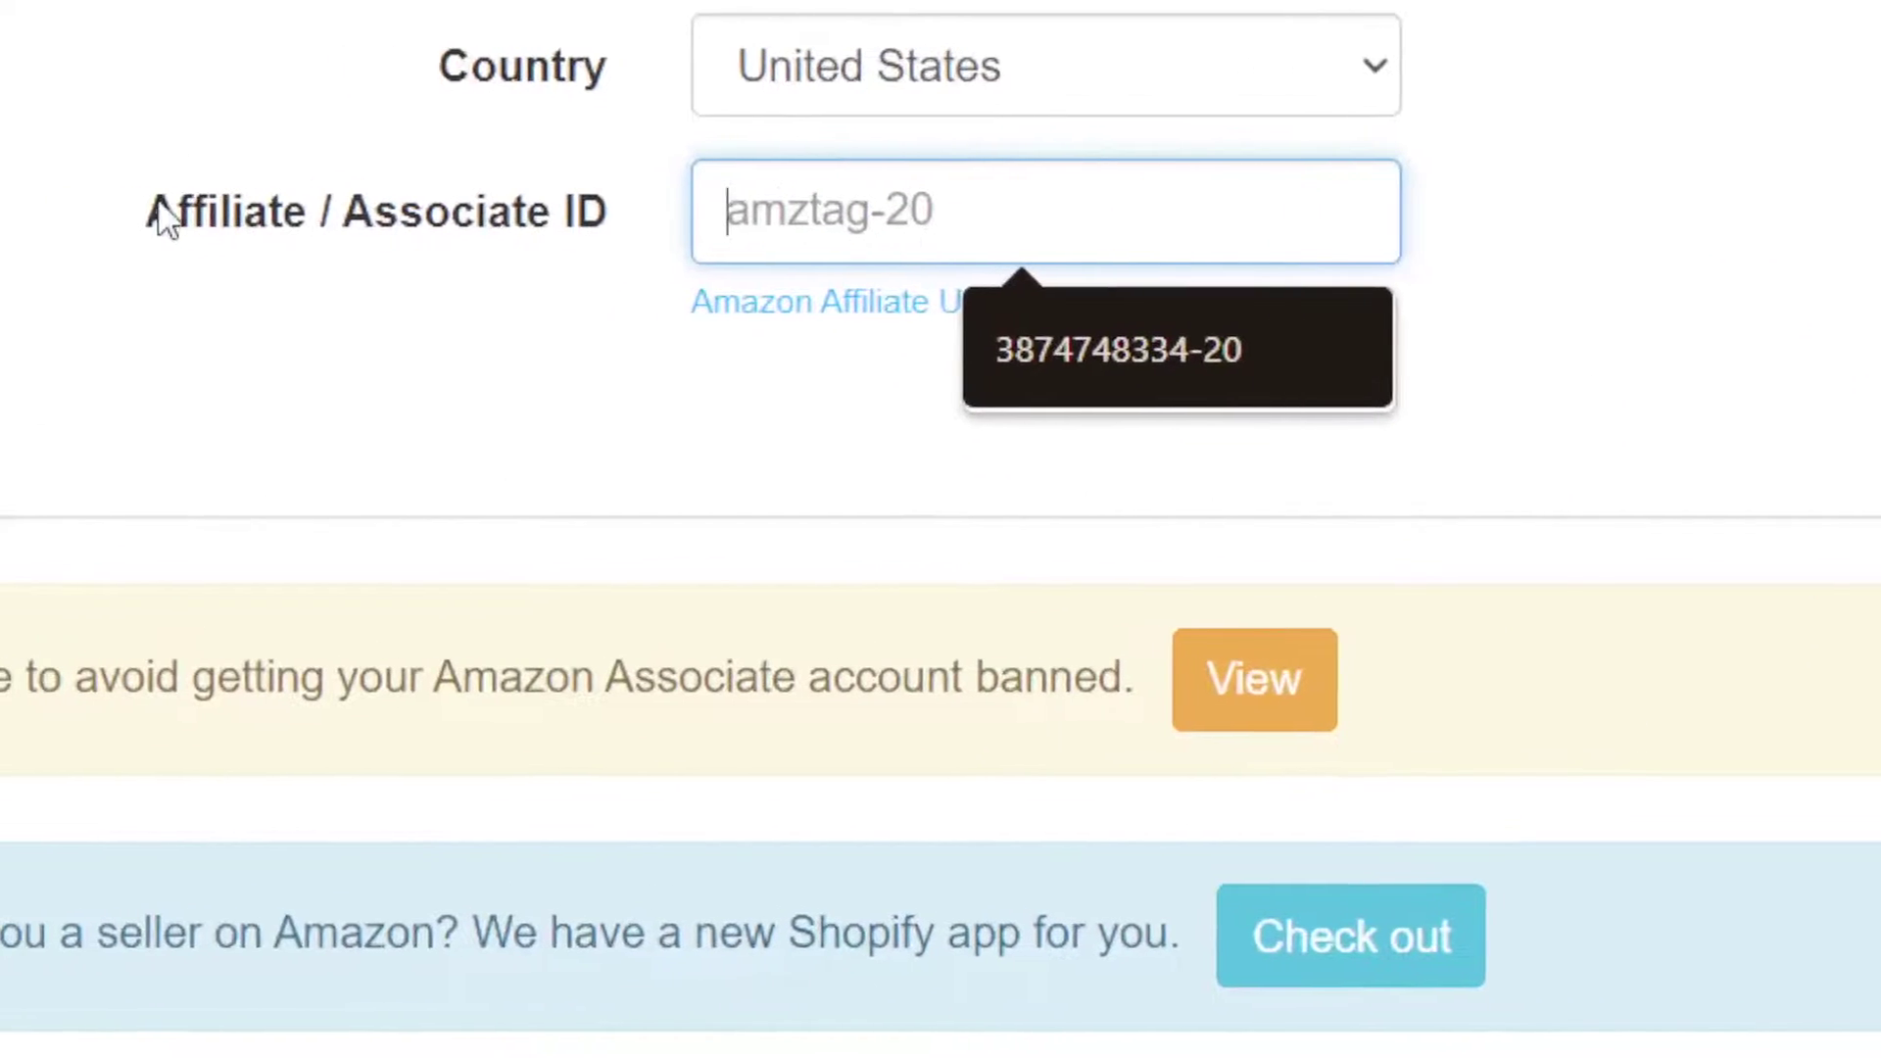
drag(464, 395, 671, 399)
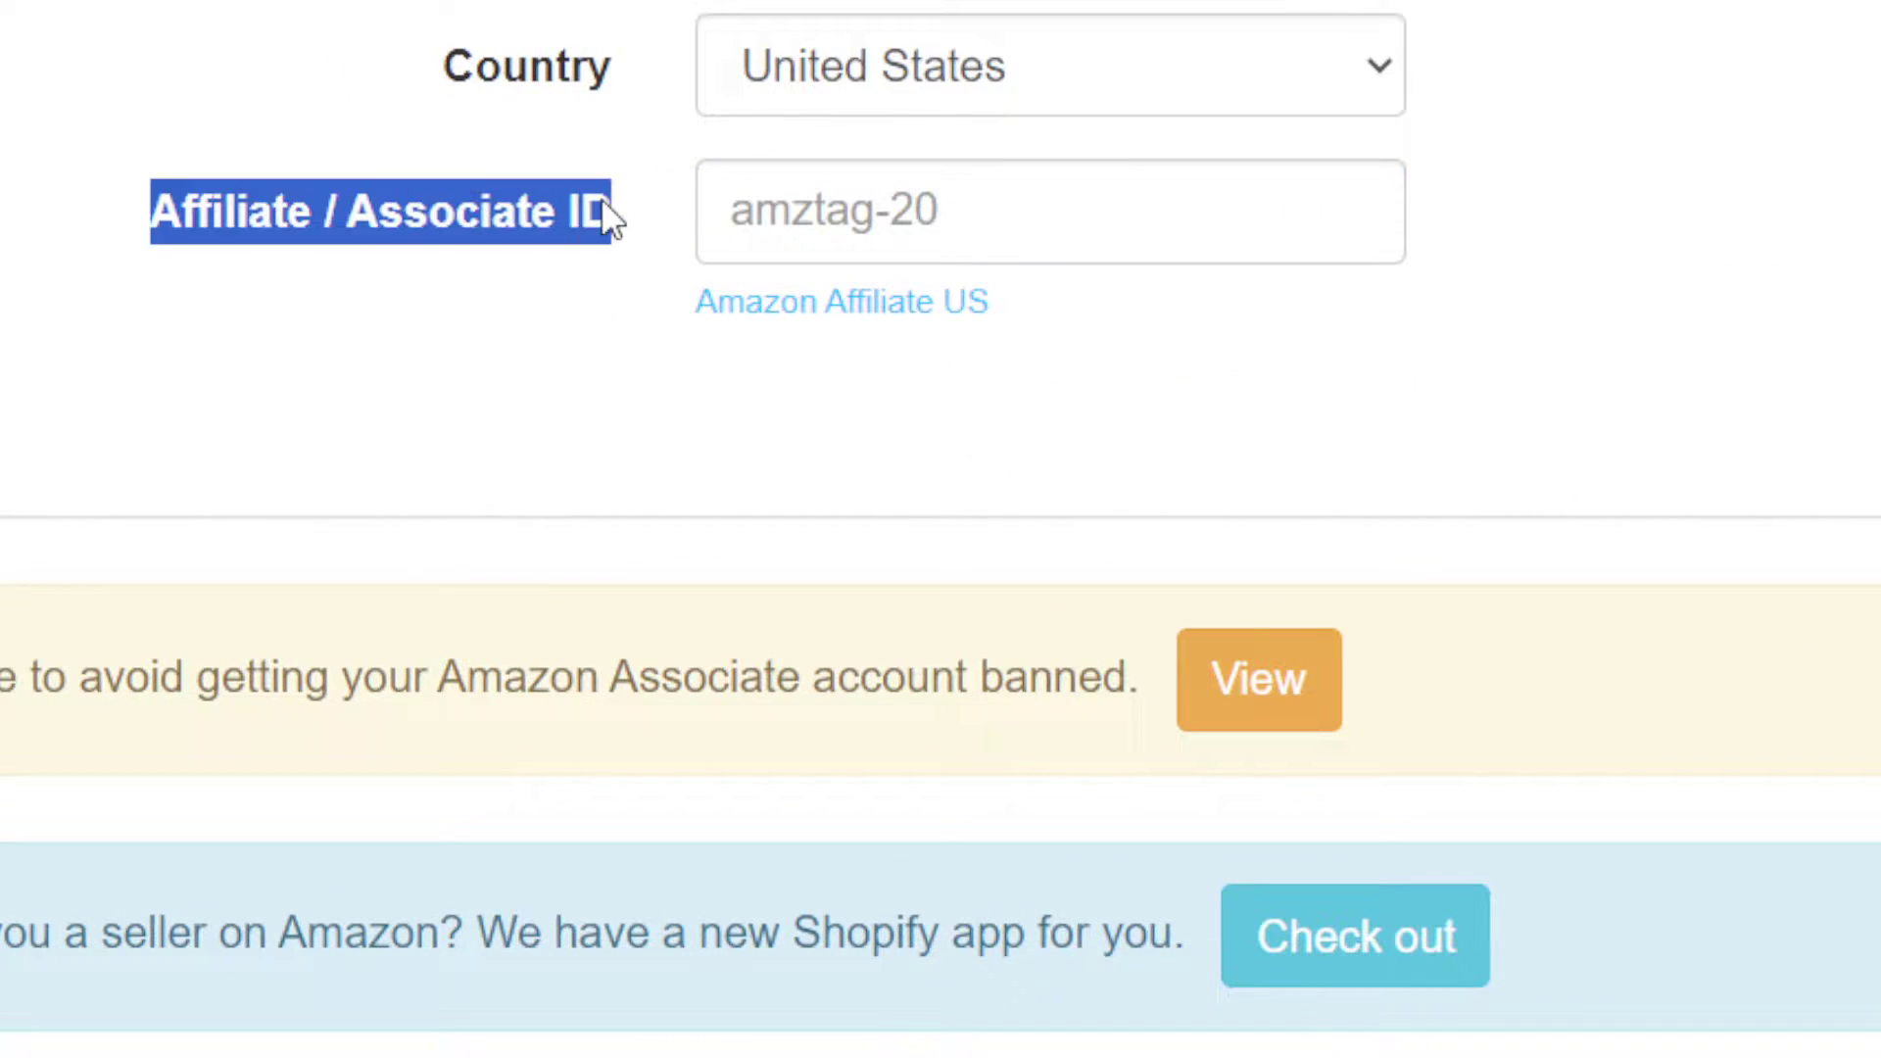
click(772, 375)
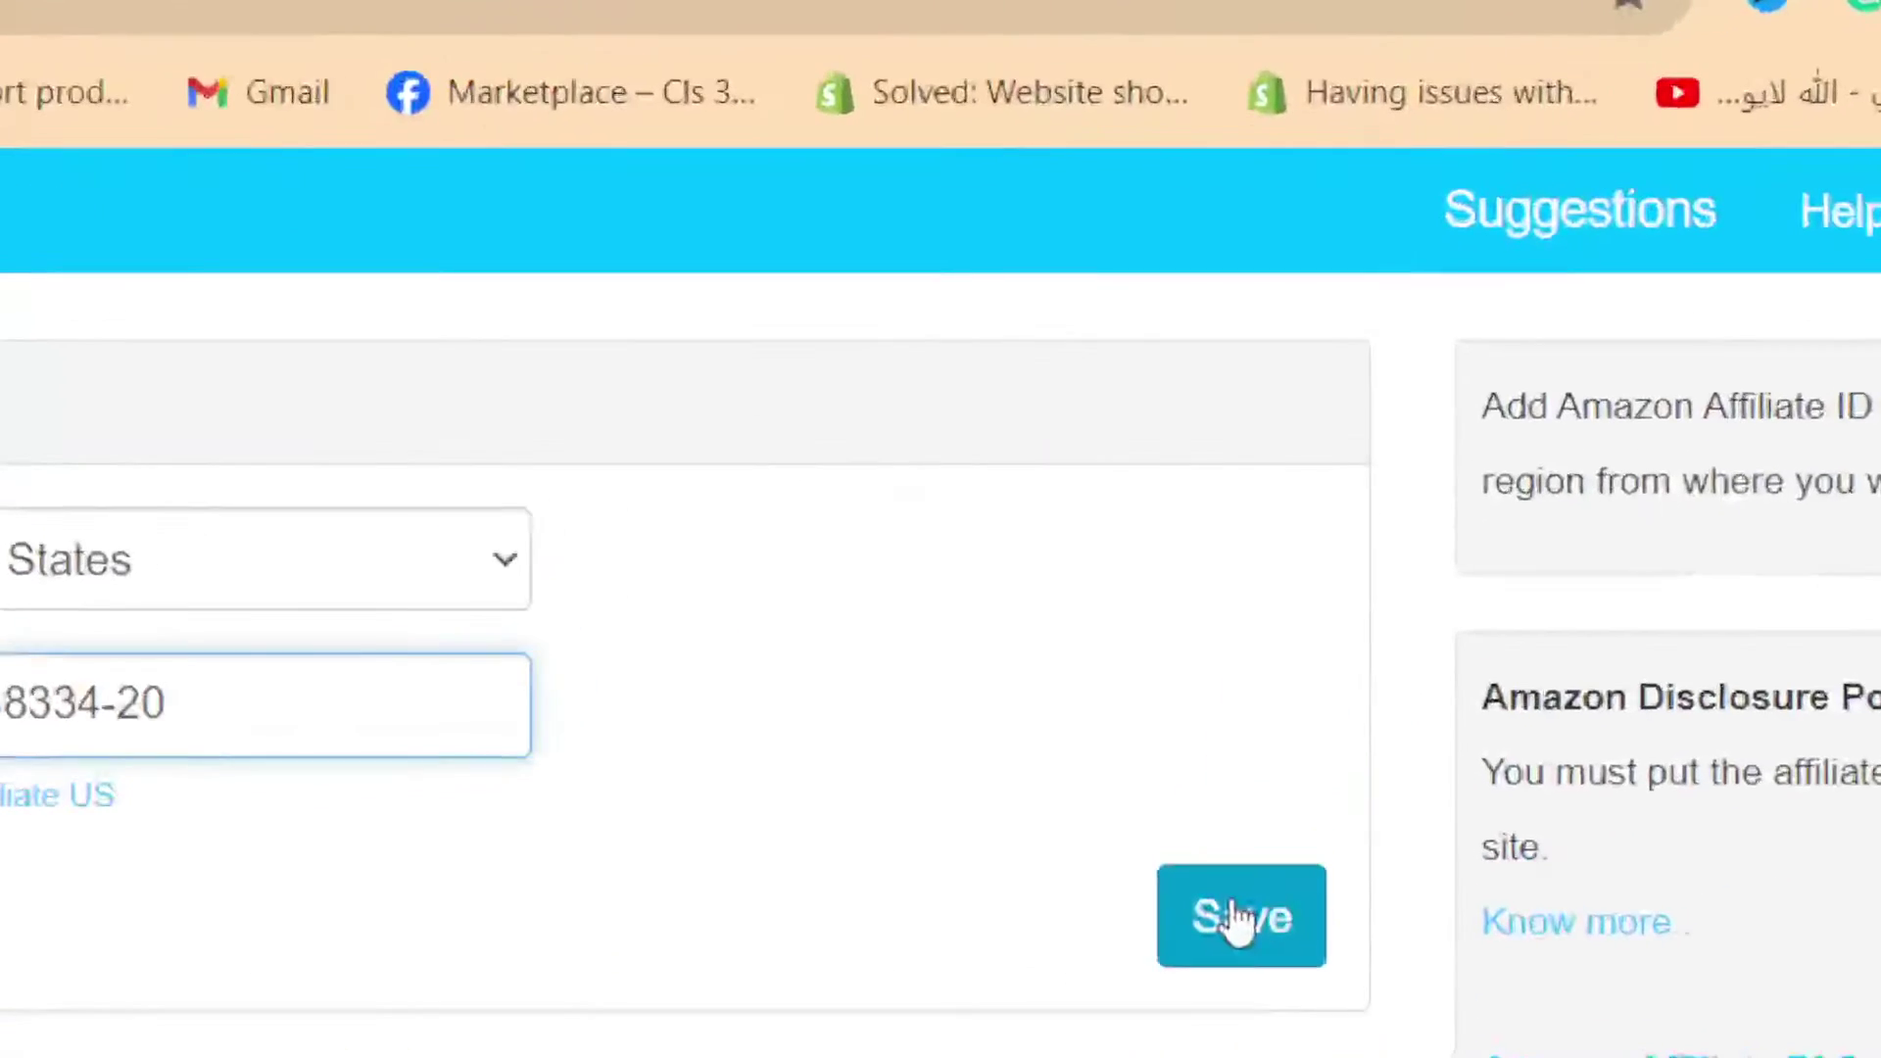
click(1237, 922)
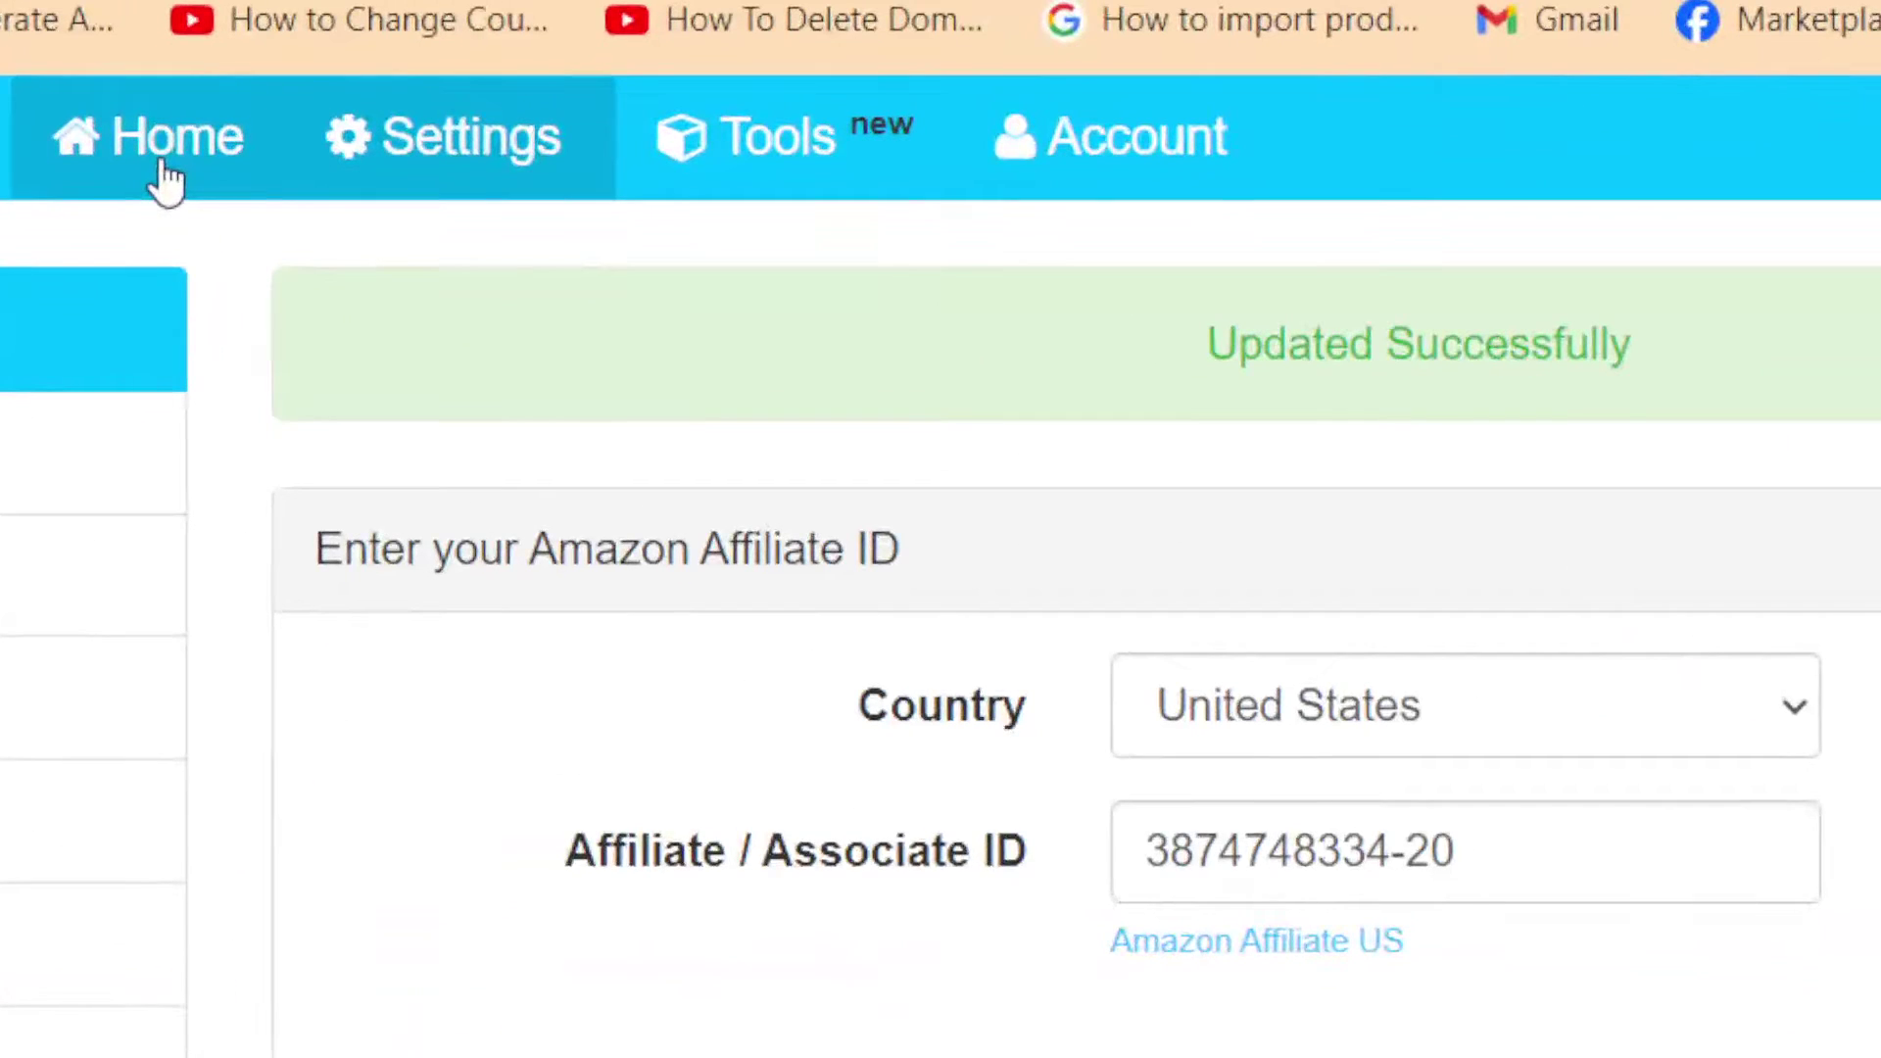
Open the Spreadr home page, then copy the page link of the koodee Small Water Bottle 2 Pack from Amazon
click(166, 181)
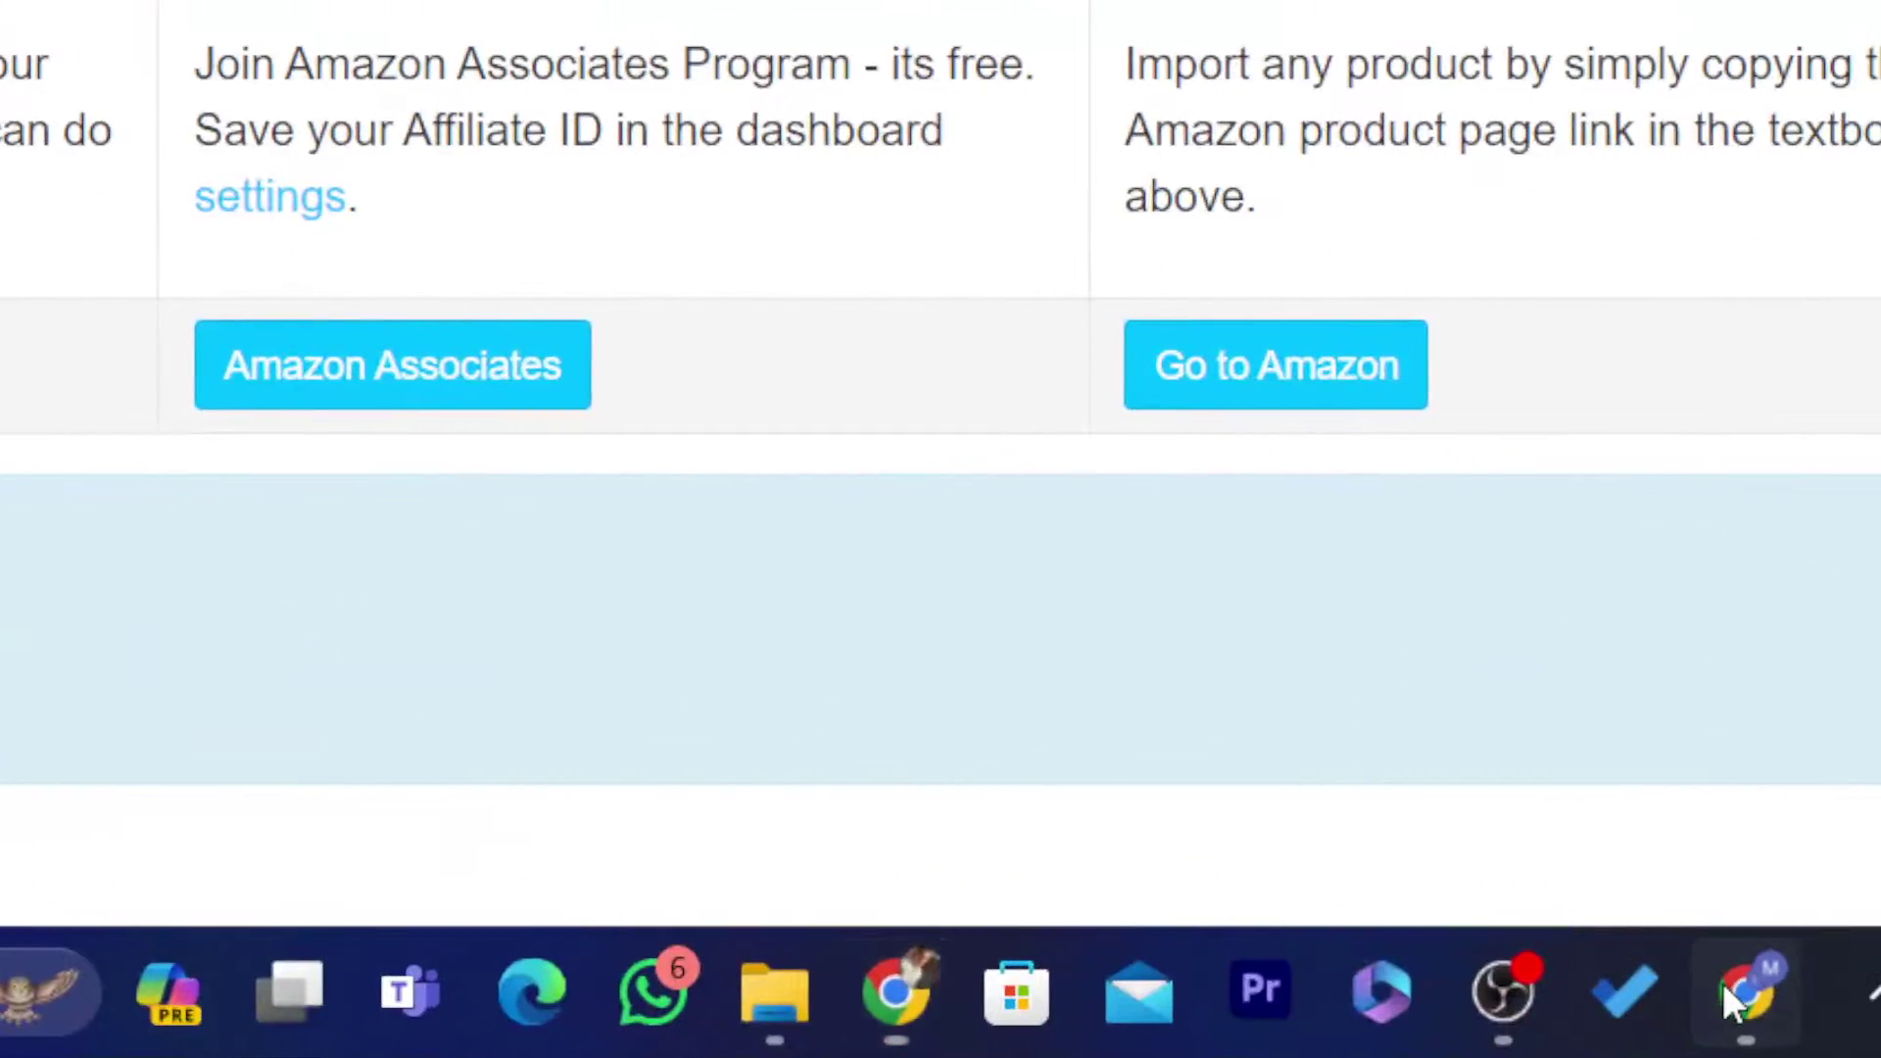
click(1722, 984)
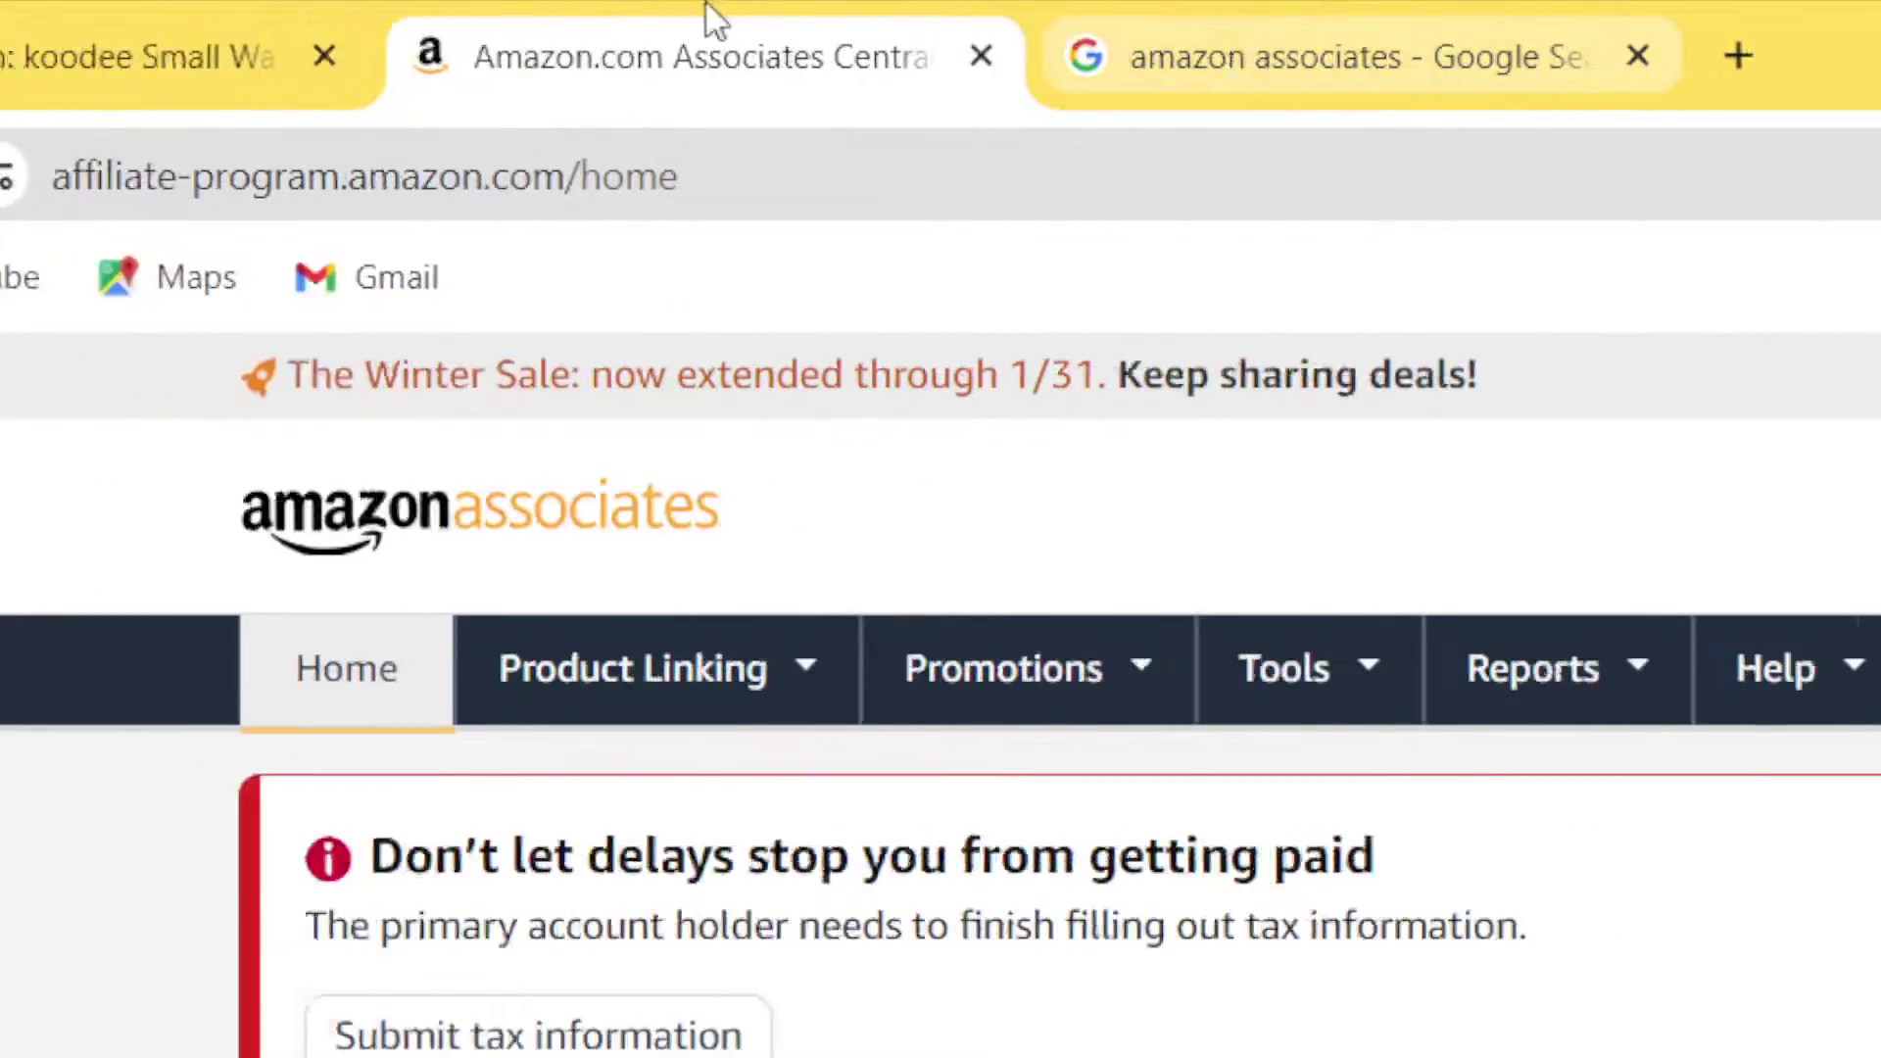
click(58, 56)
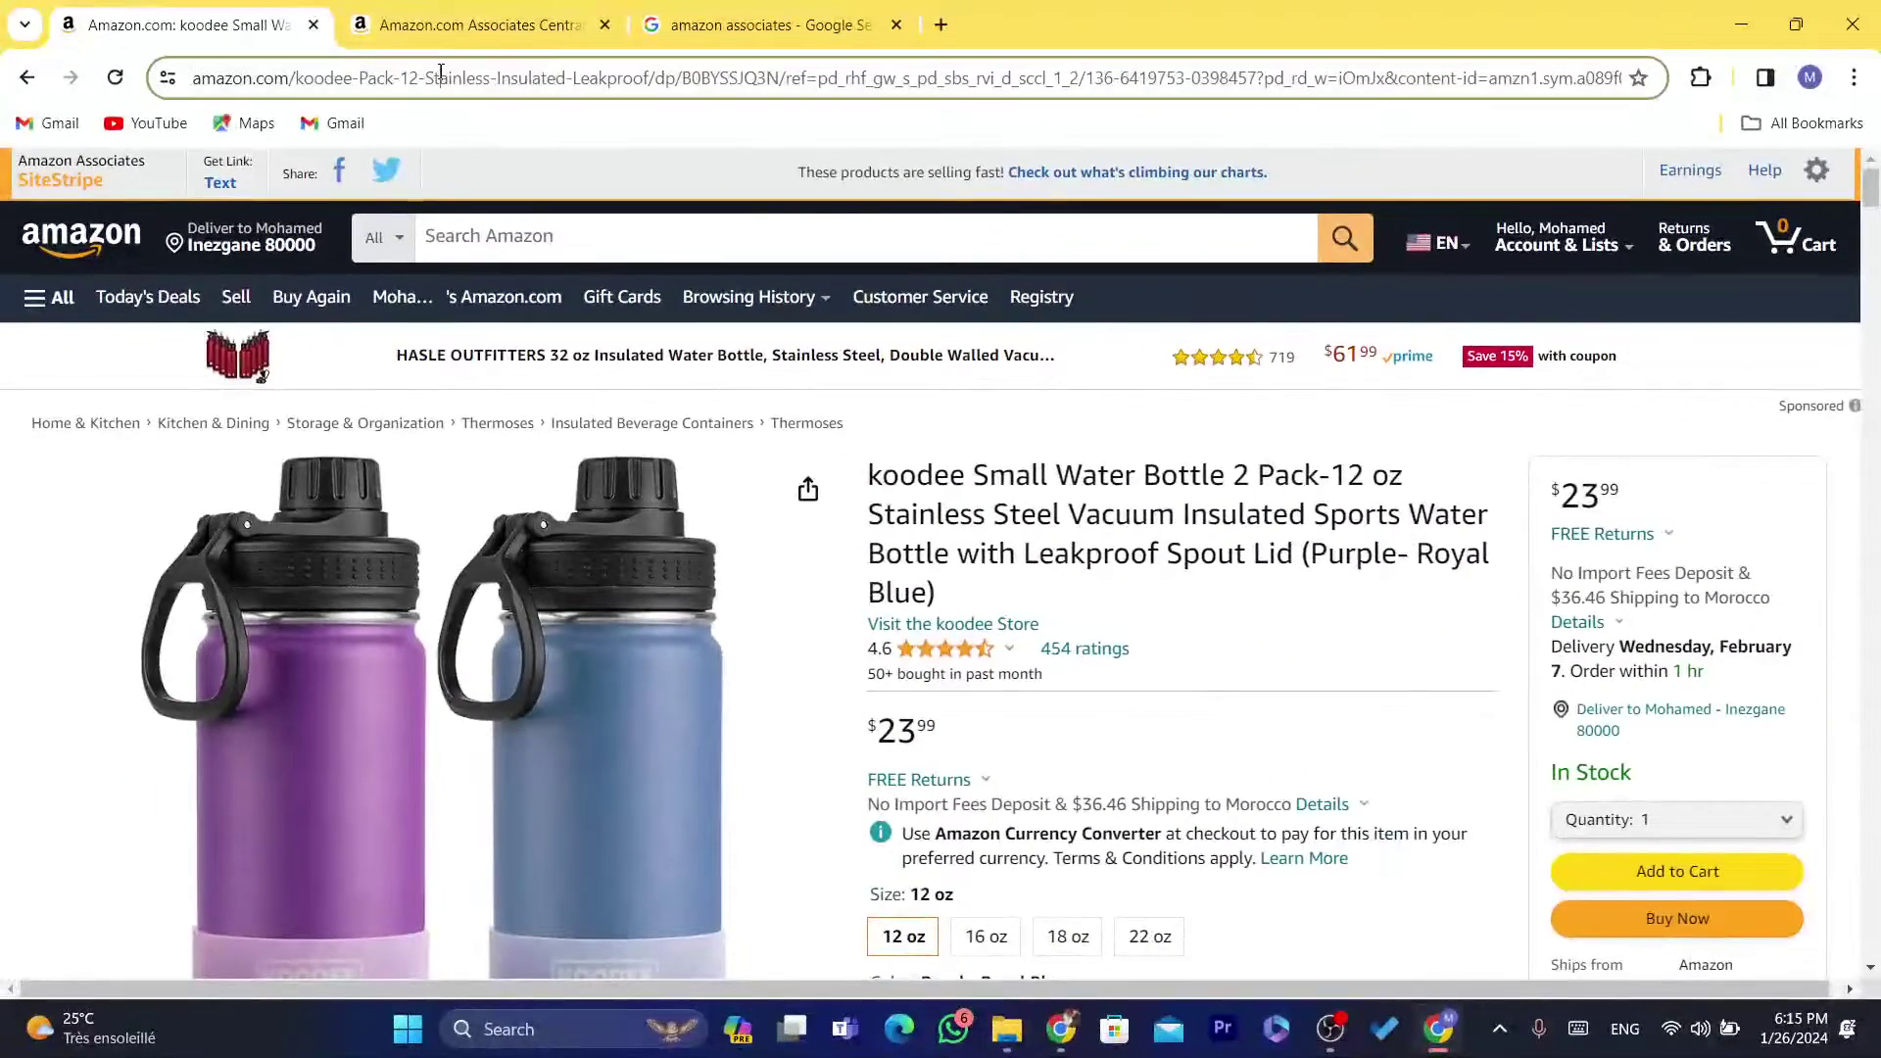
click(440, 73)
right_click(440, 73)
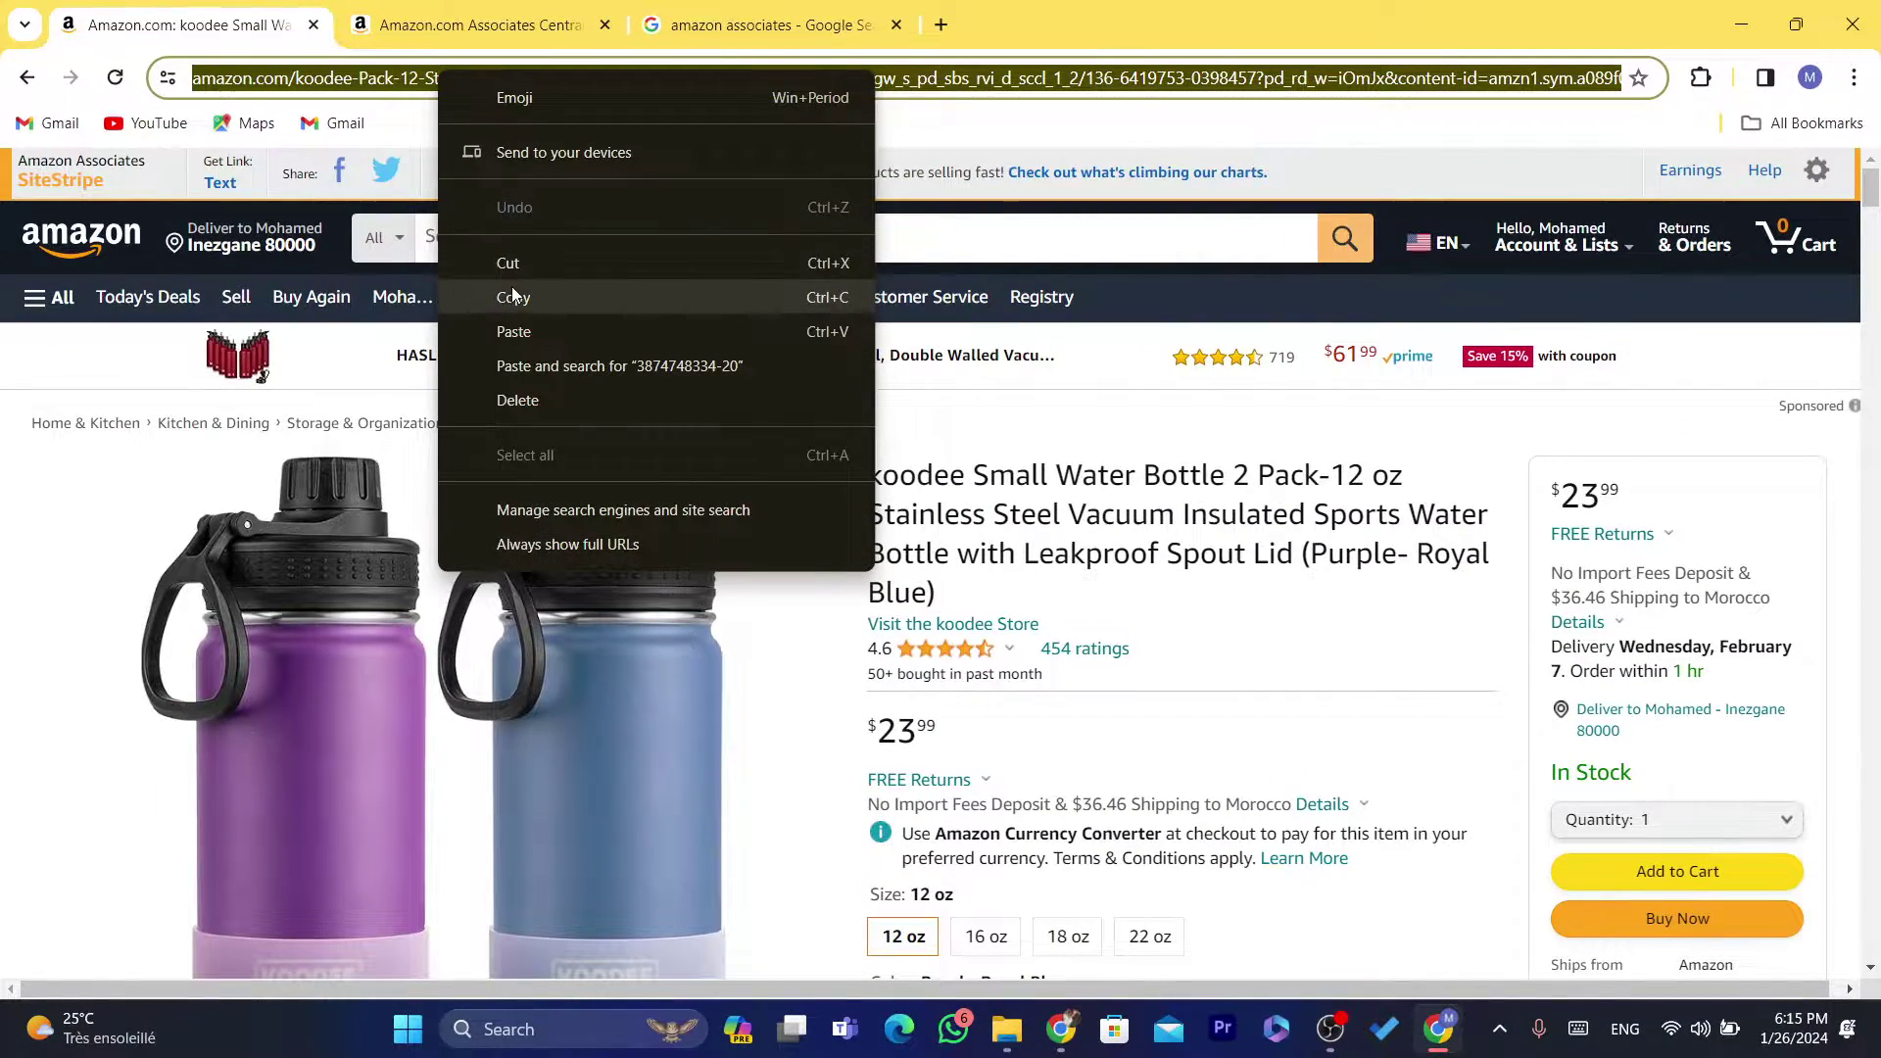
click(512, 294)
In Spreadr, paste the copied Amazon product link and add the product to the Shopify store
click(1062, 1029)
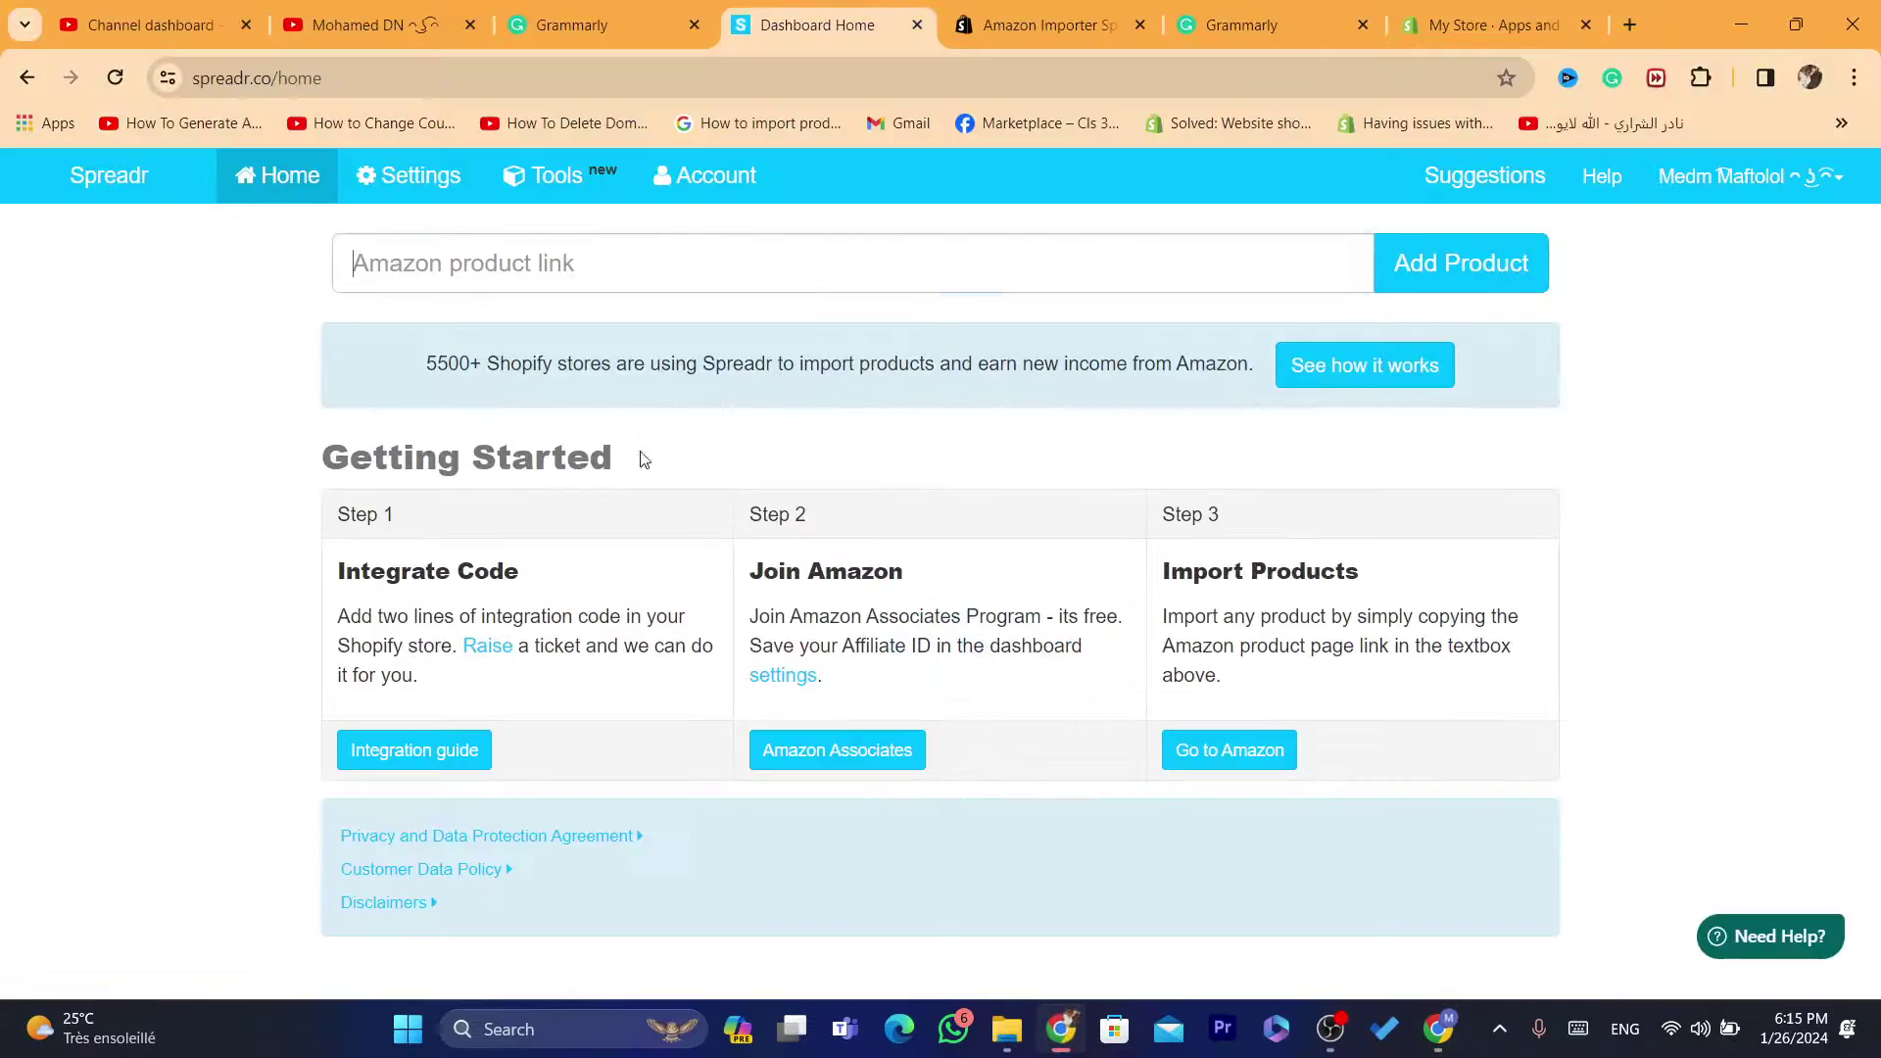
right_click(450, 273)
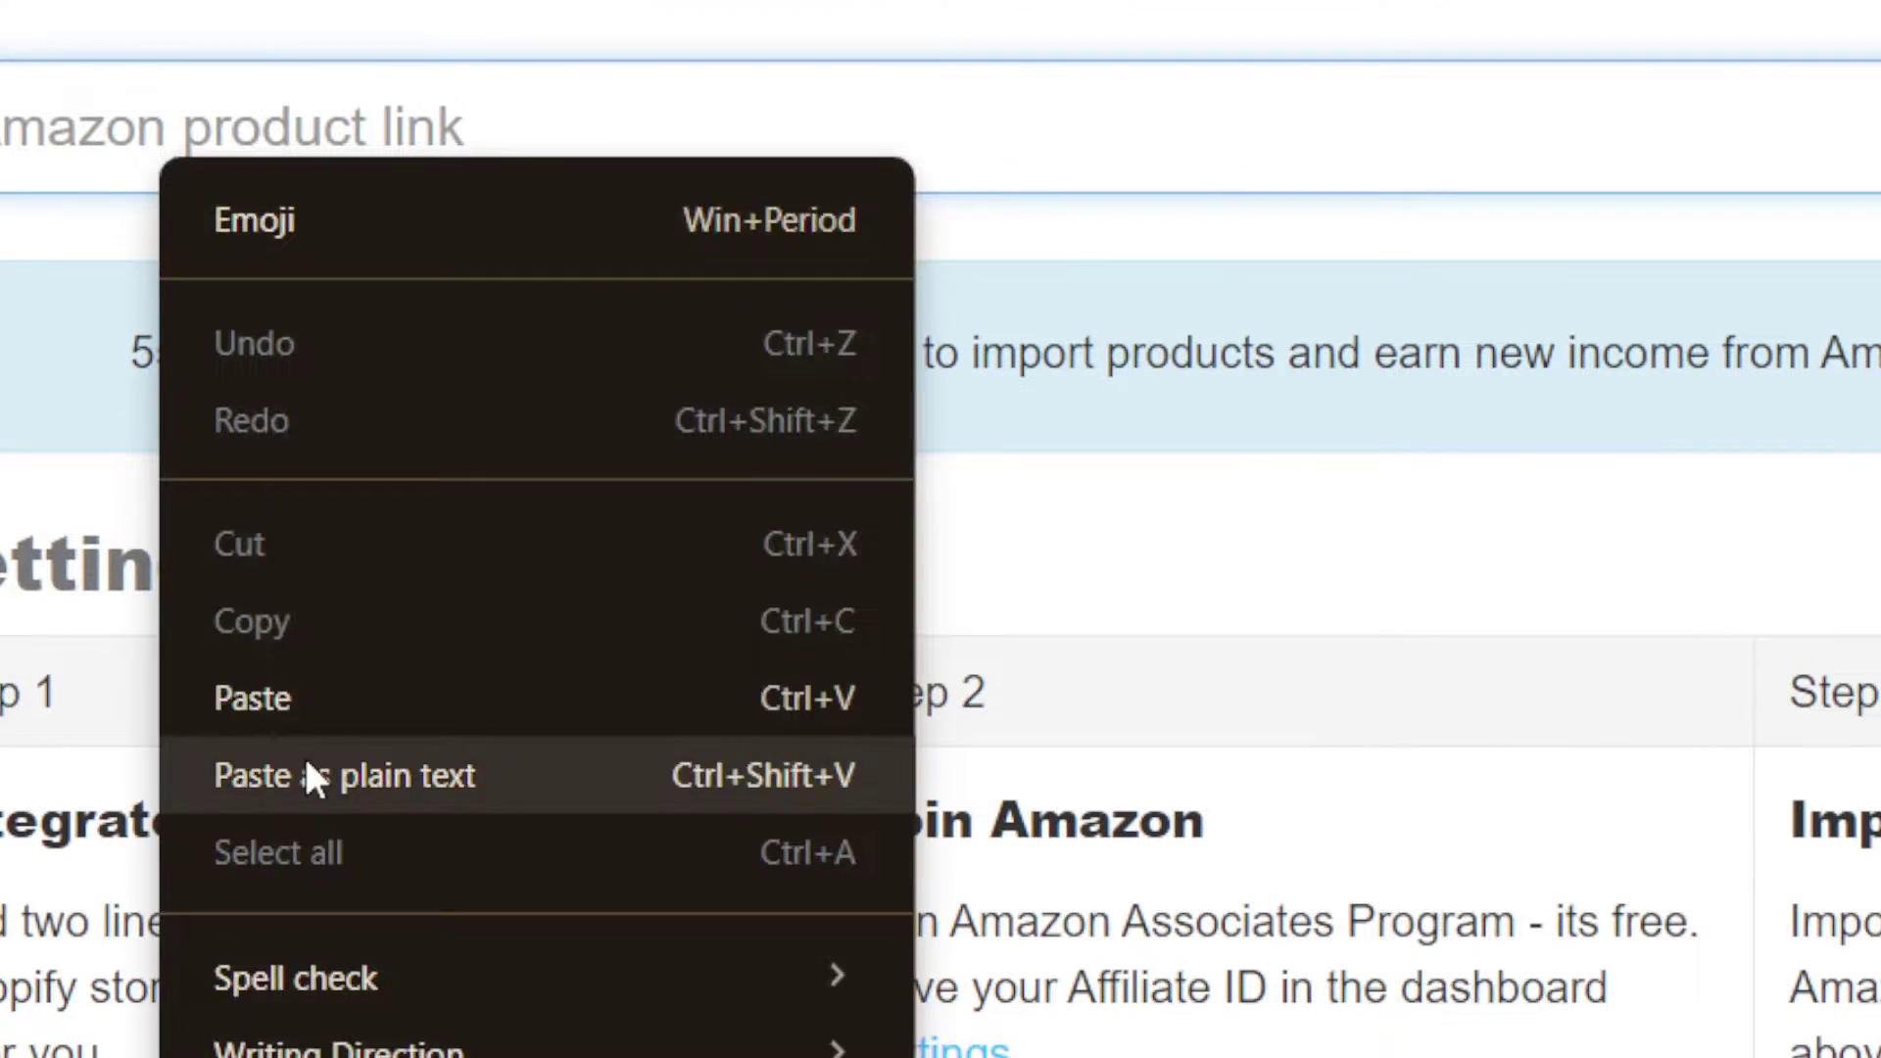
click(268, 702)
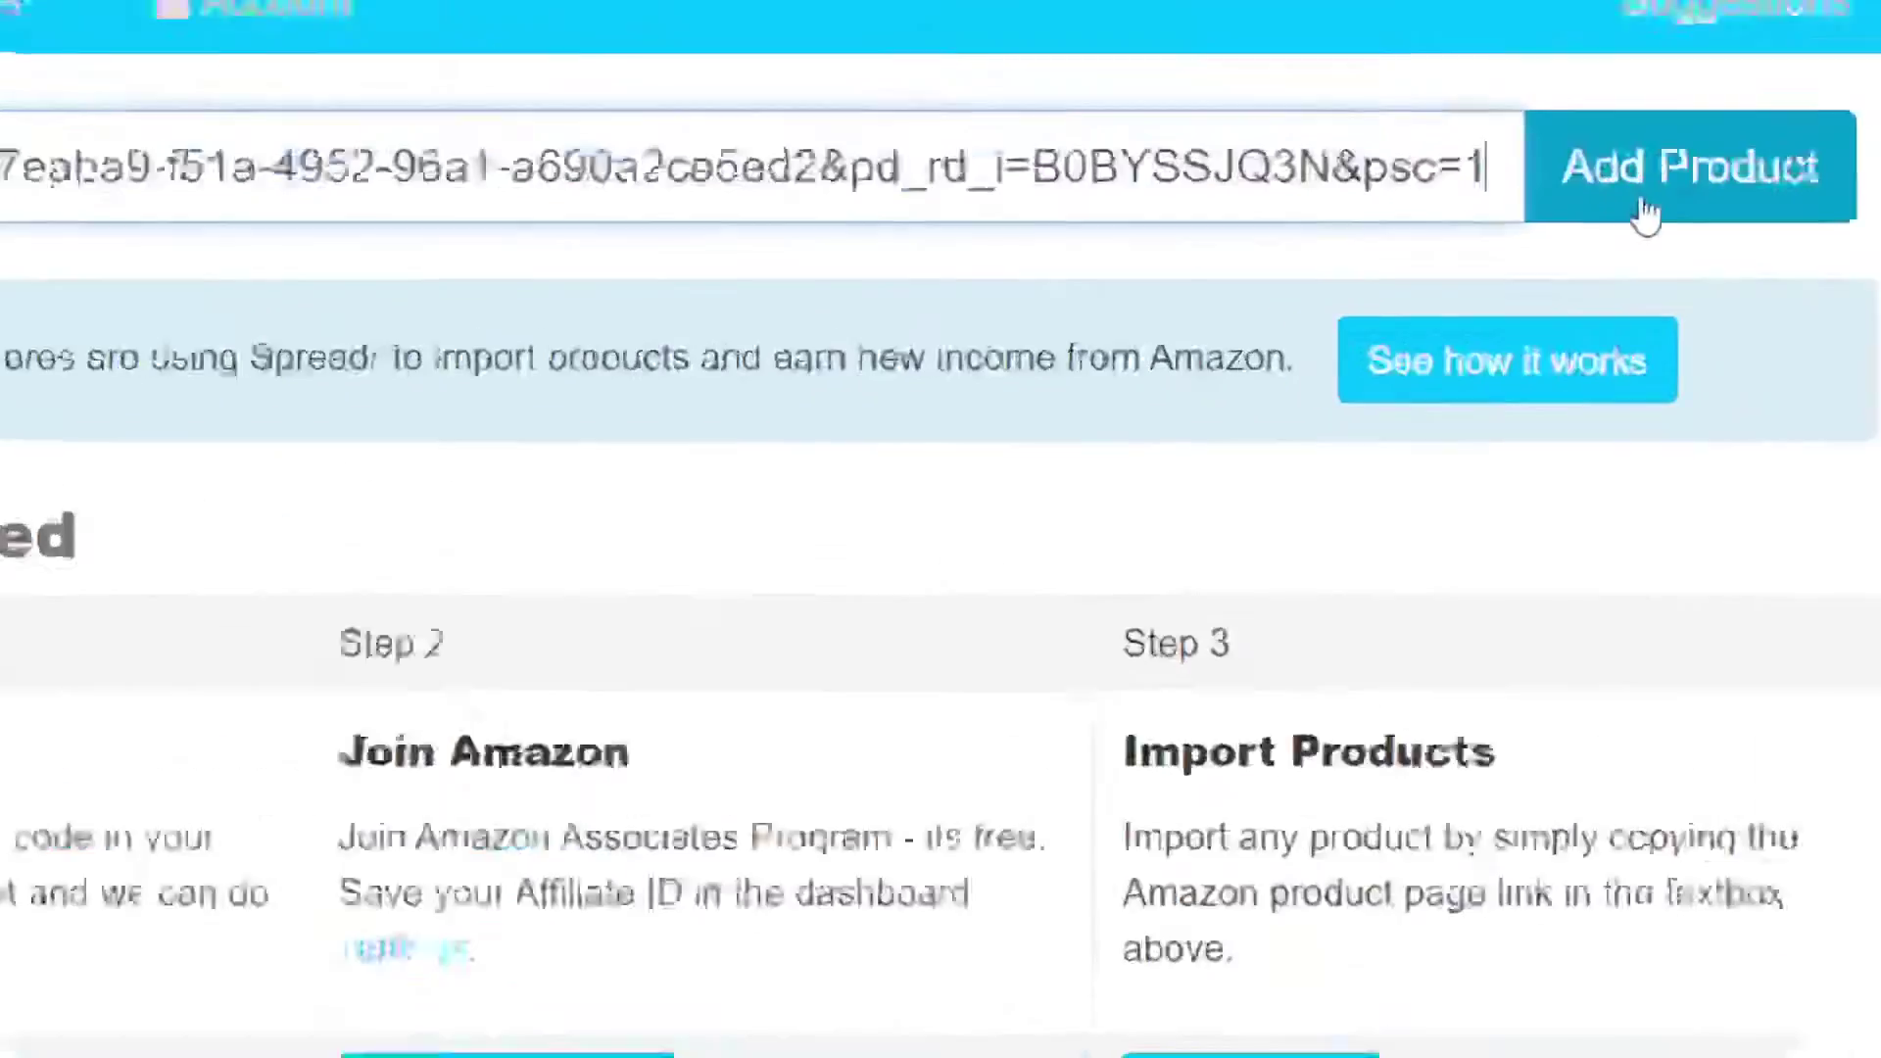
click(1439, 290)
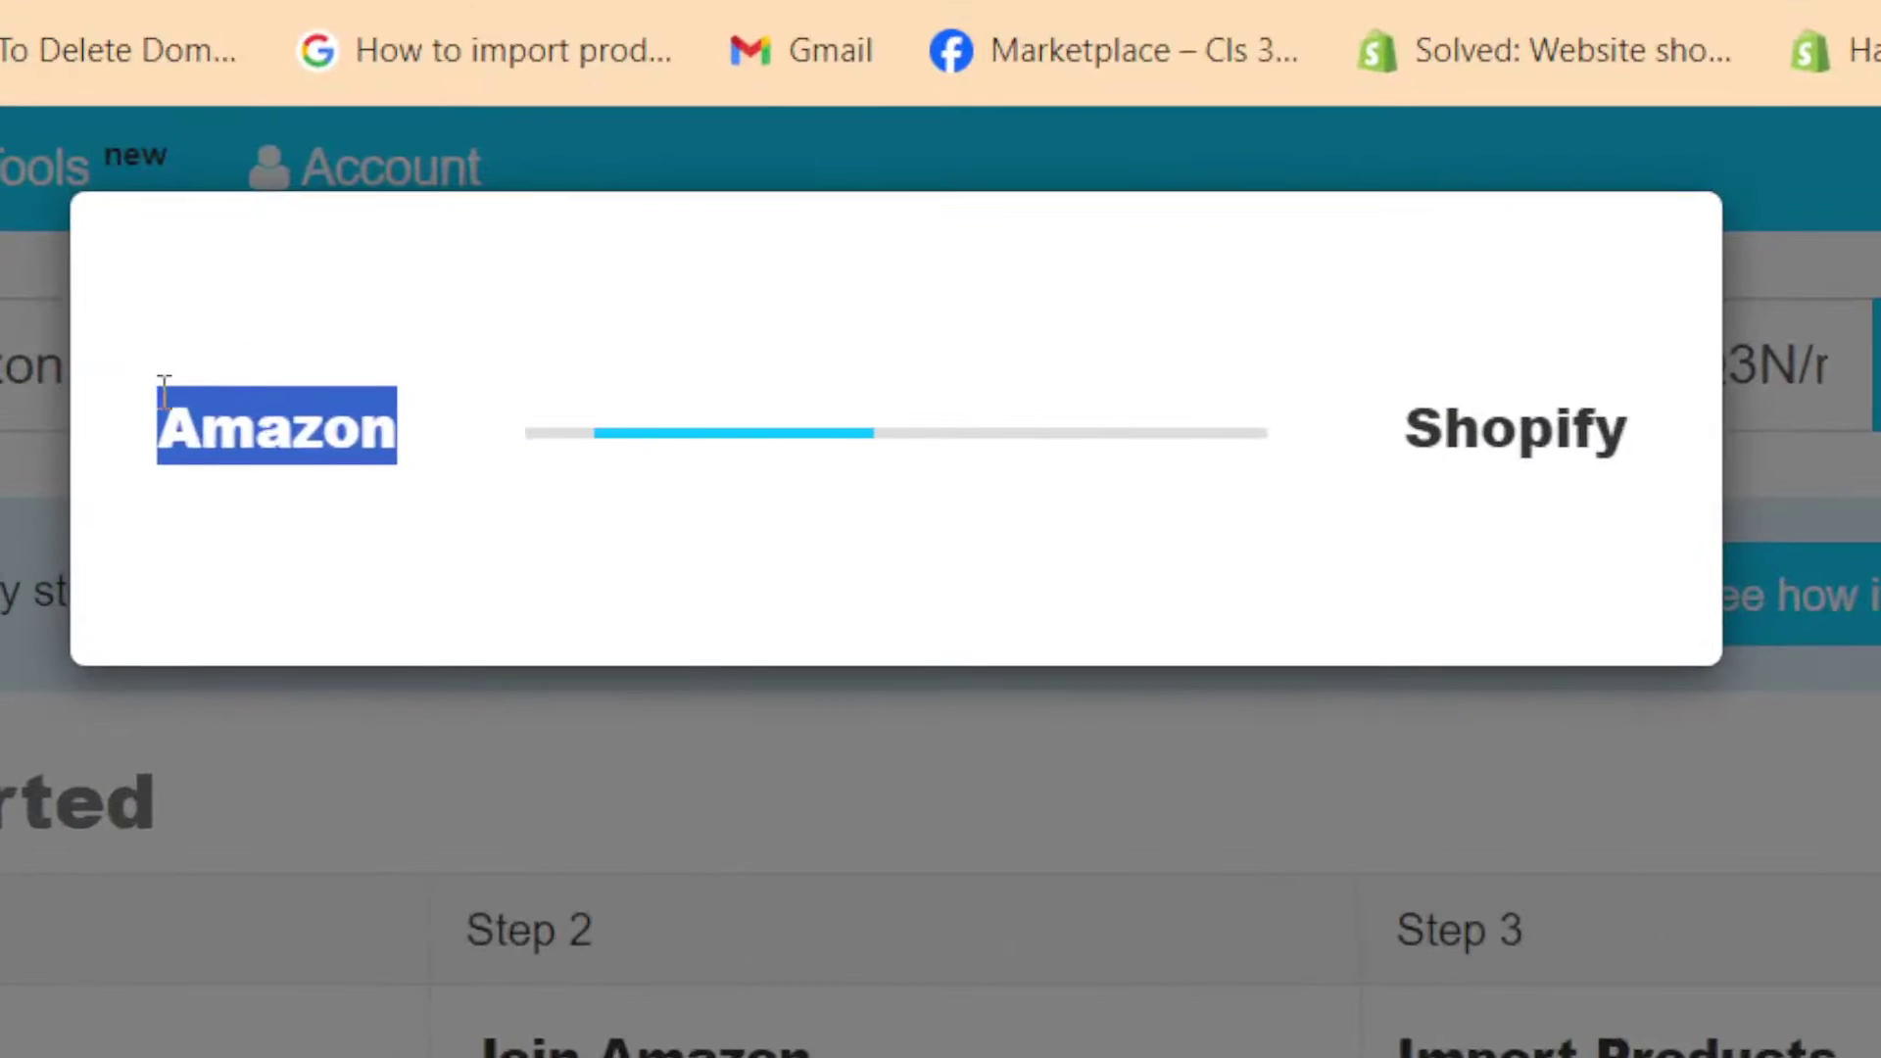
drag(476, 392, 632, 419)
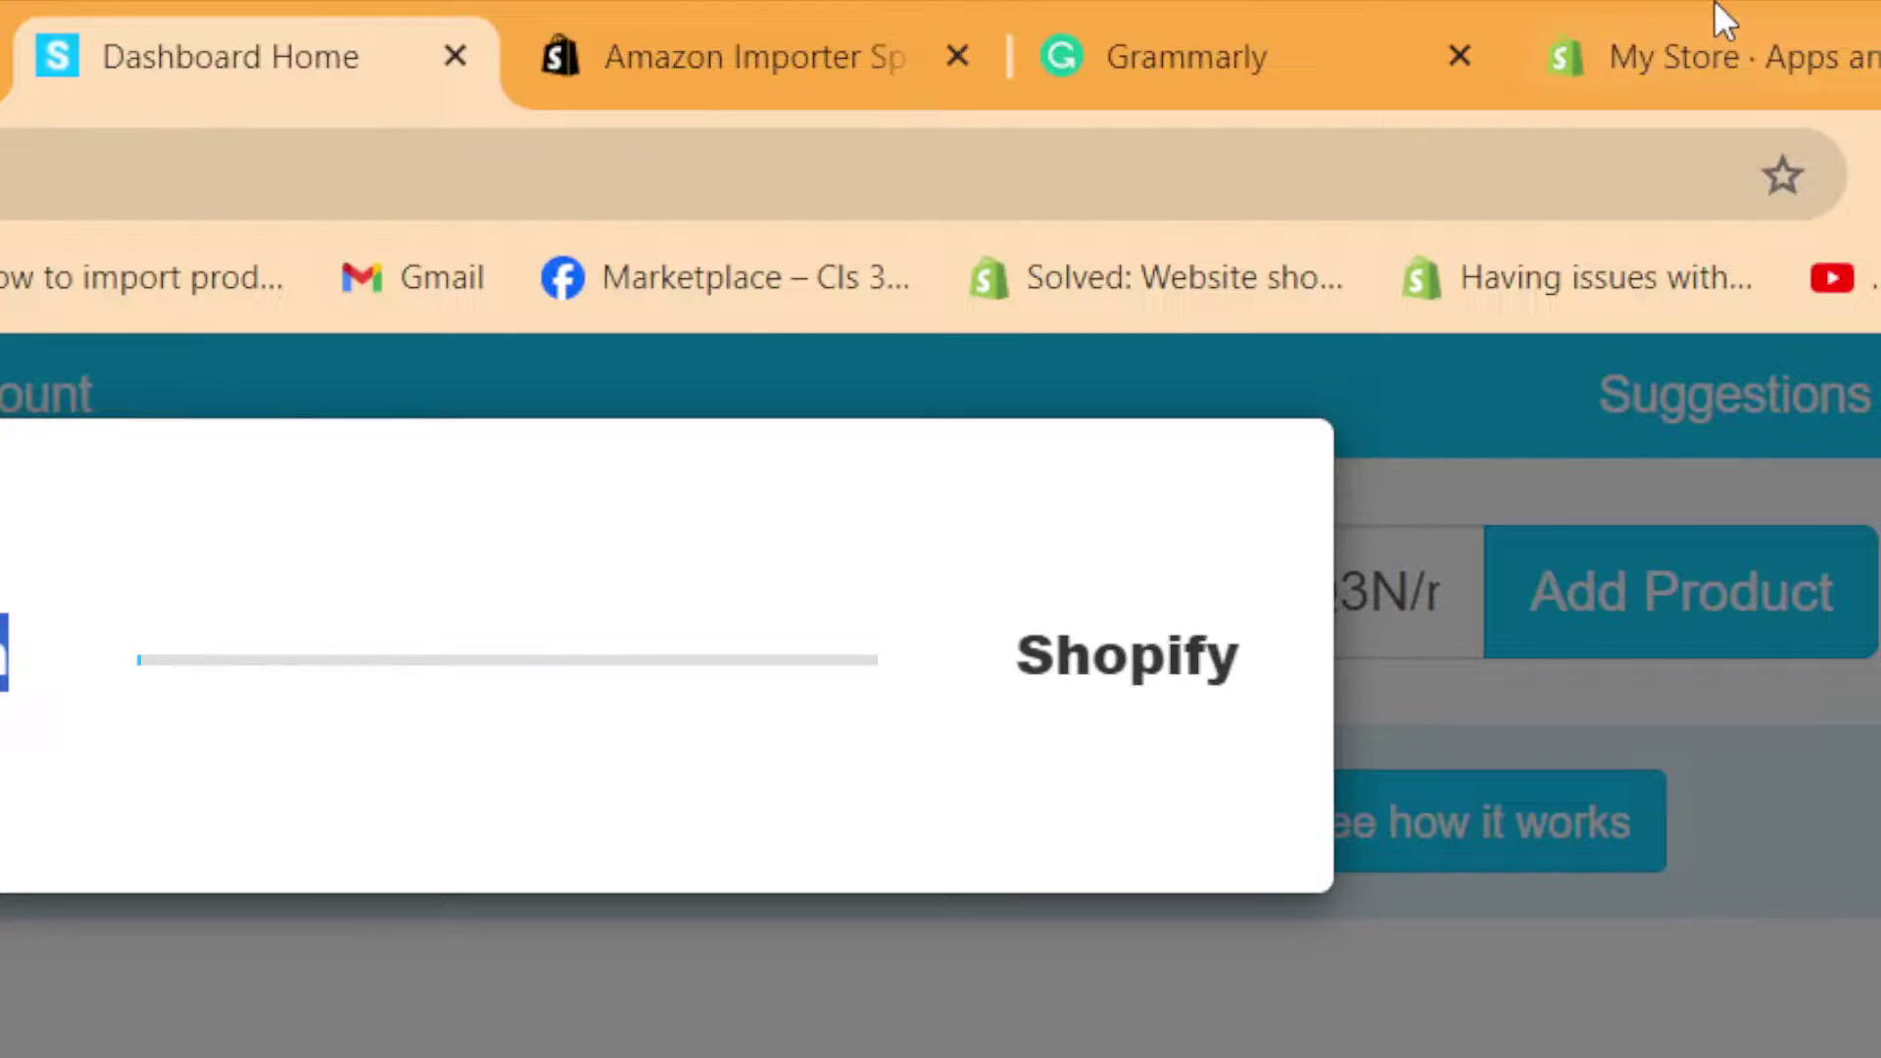
Move the My Store admin tab ahead of the Spreadr dashboard tab and check the import's progress
click(1721, 21)
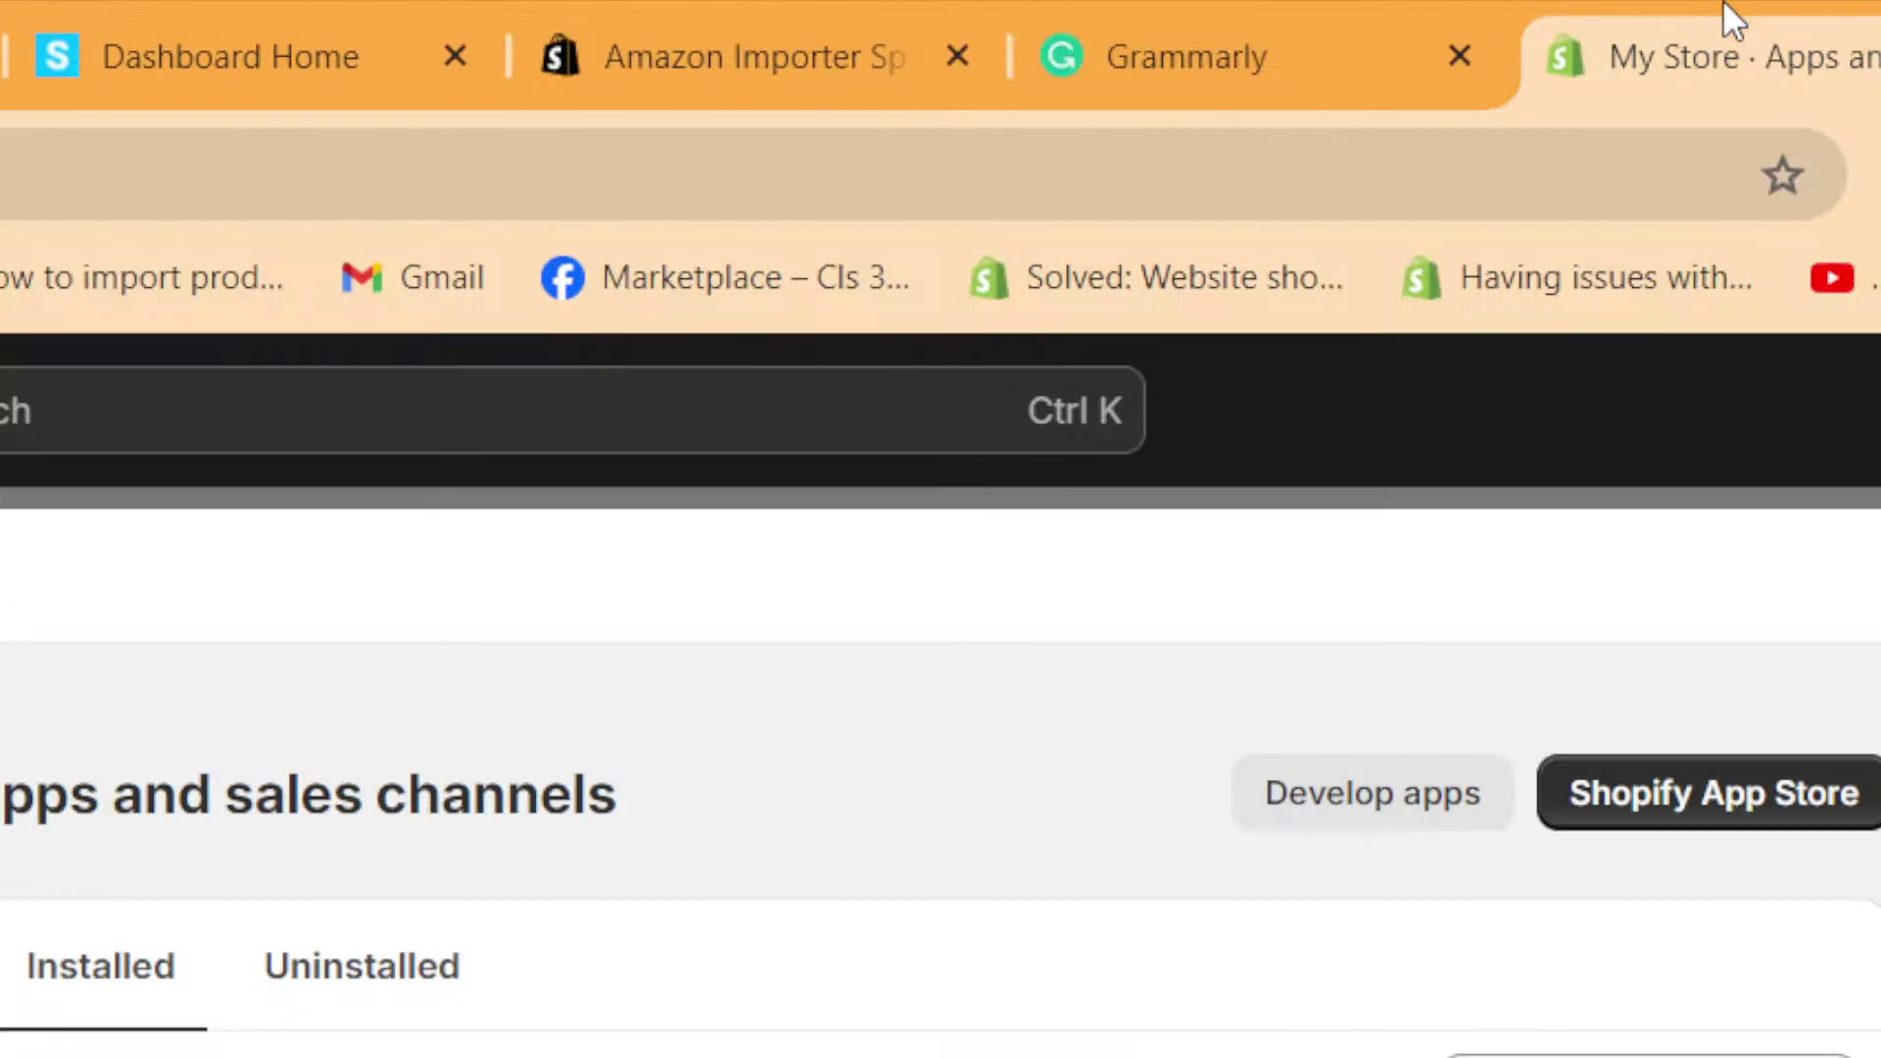
drag(1721, 20, 345, 15)
click(160, 17)
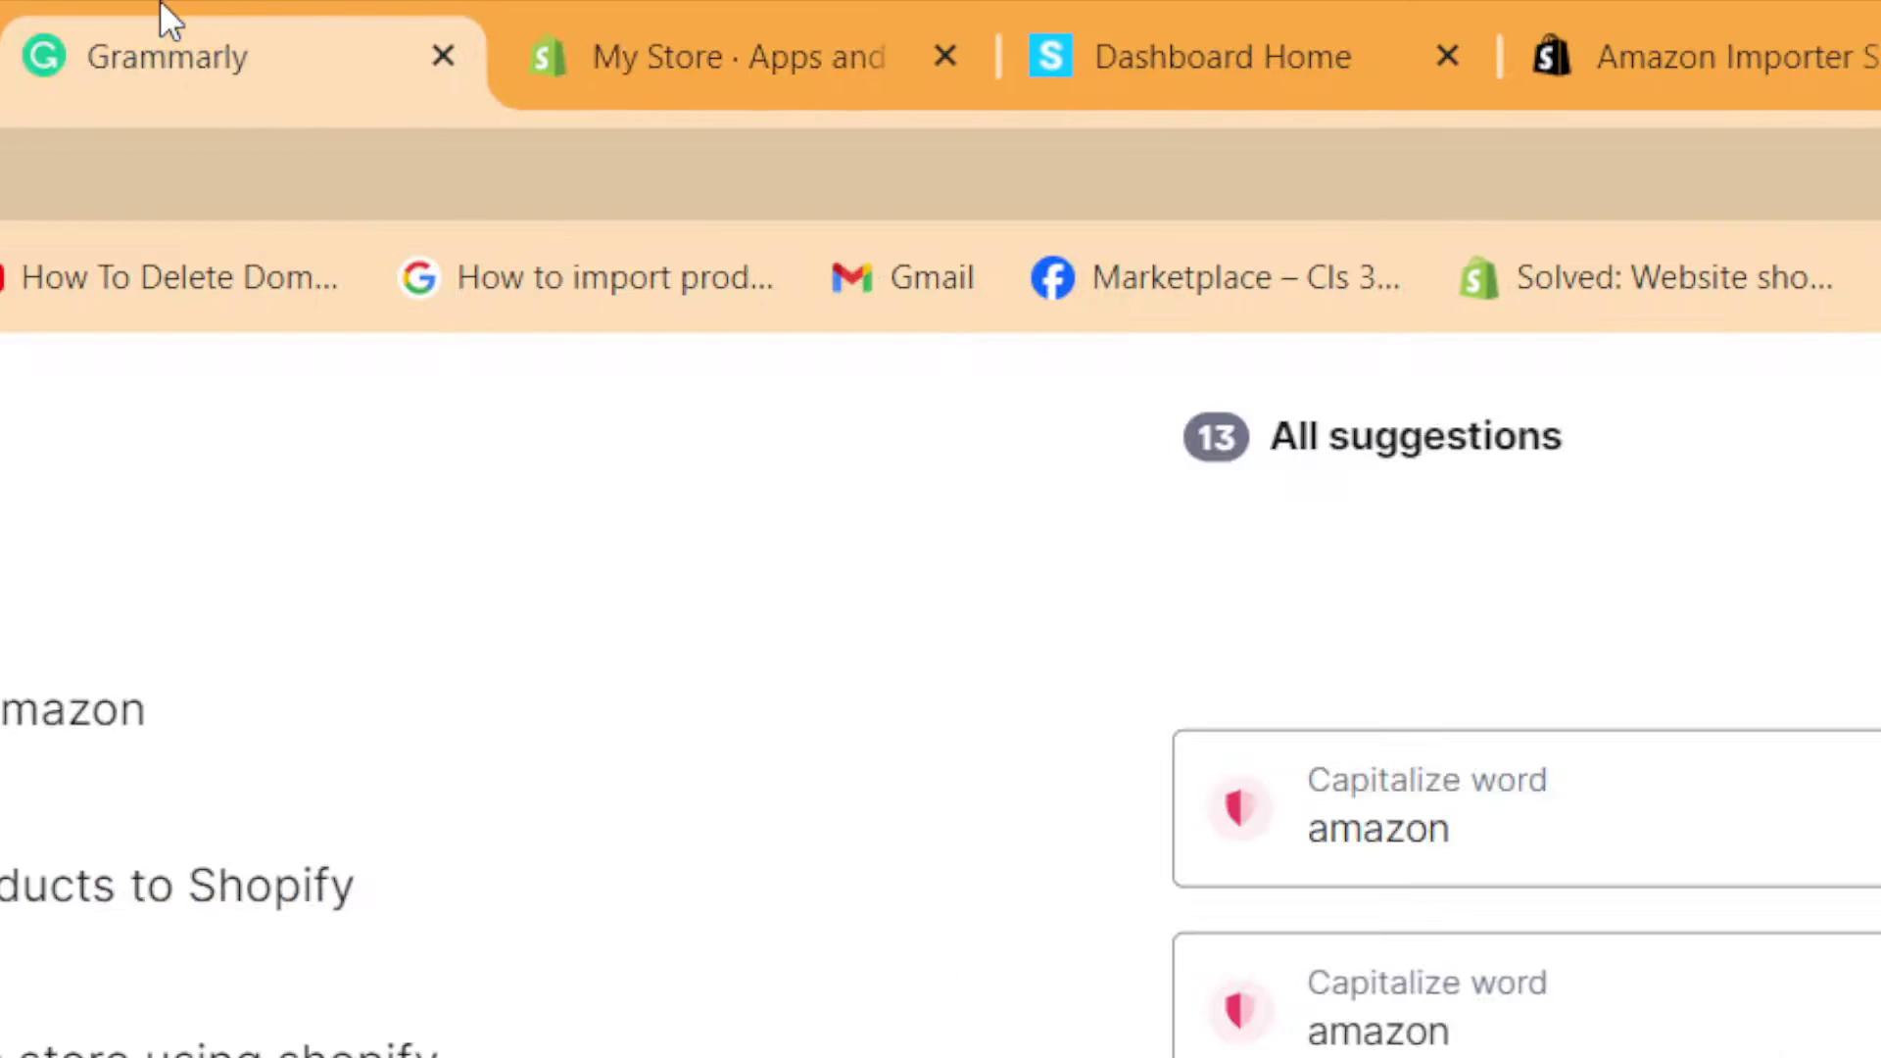
click(249, 15)
click(1179, 2)
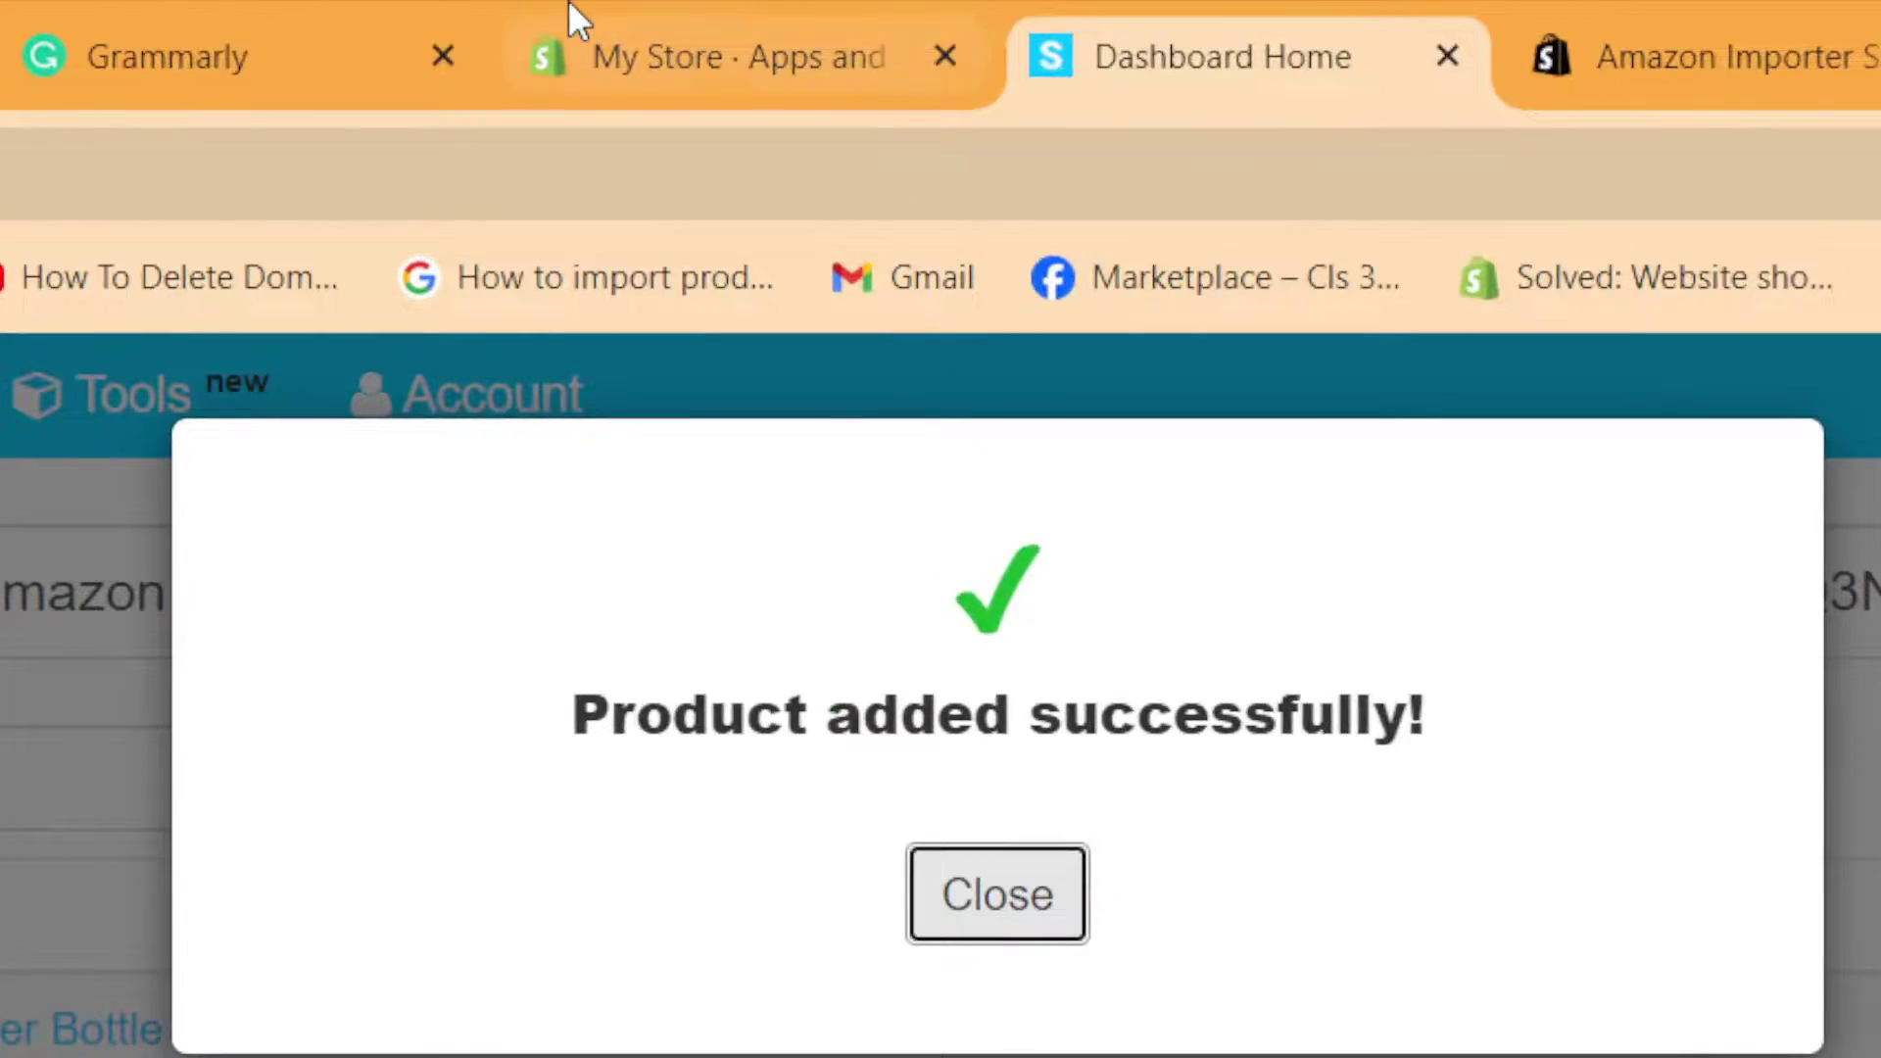
In the Shopify admin, leave the apps settings and open the imported koodee water bottle from Products for a storefront preview
click(588, 15)
click(1763, 578)
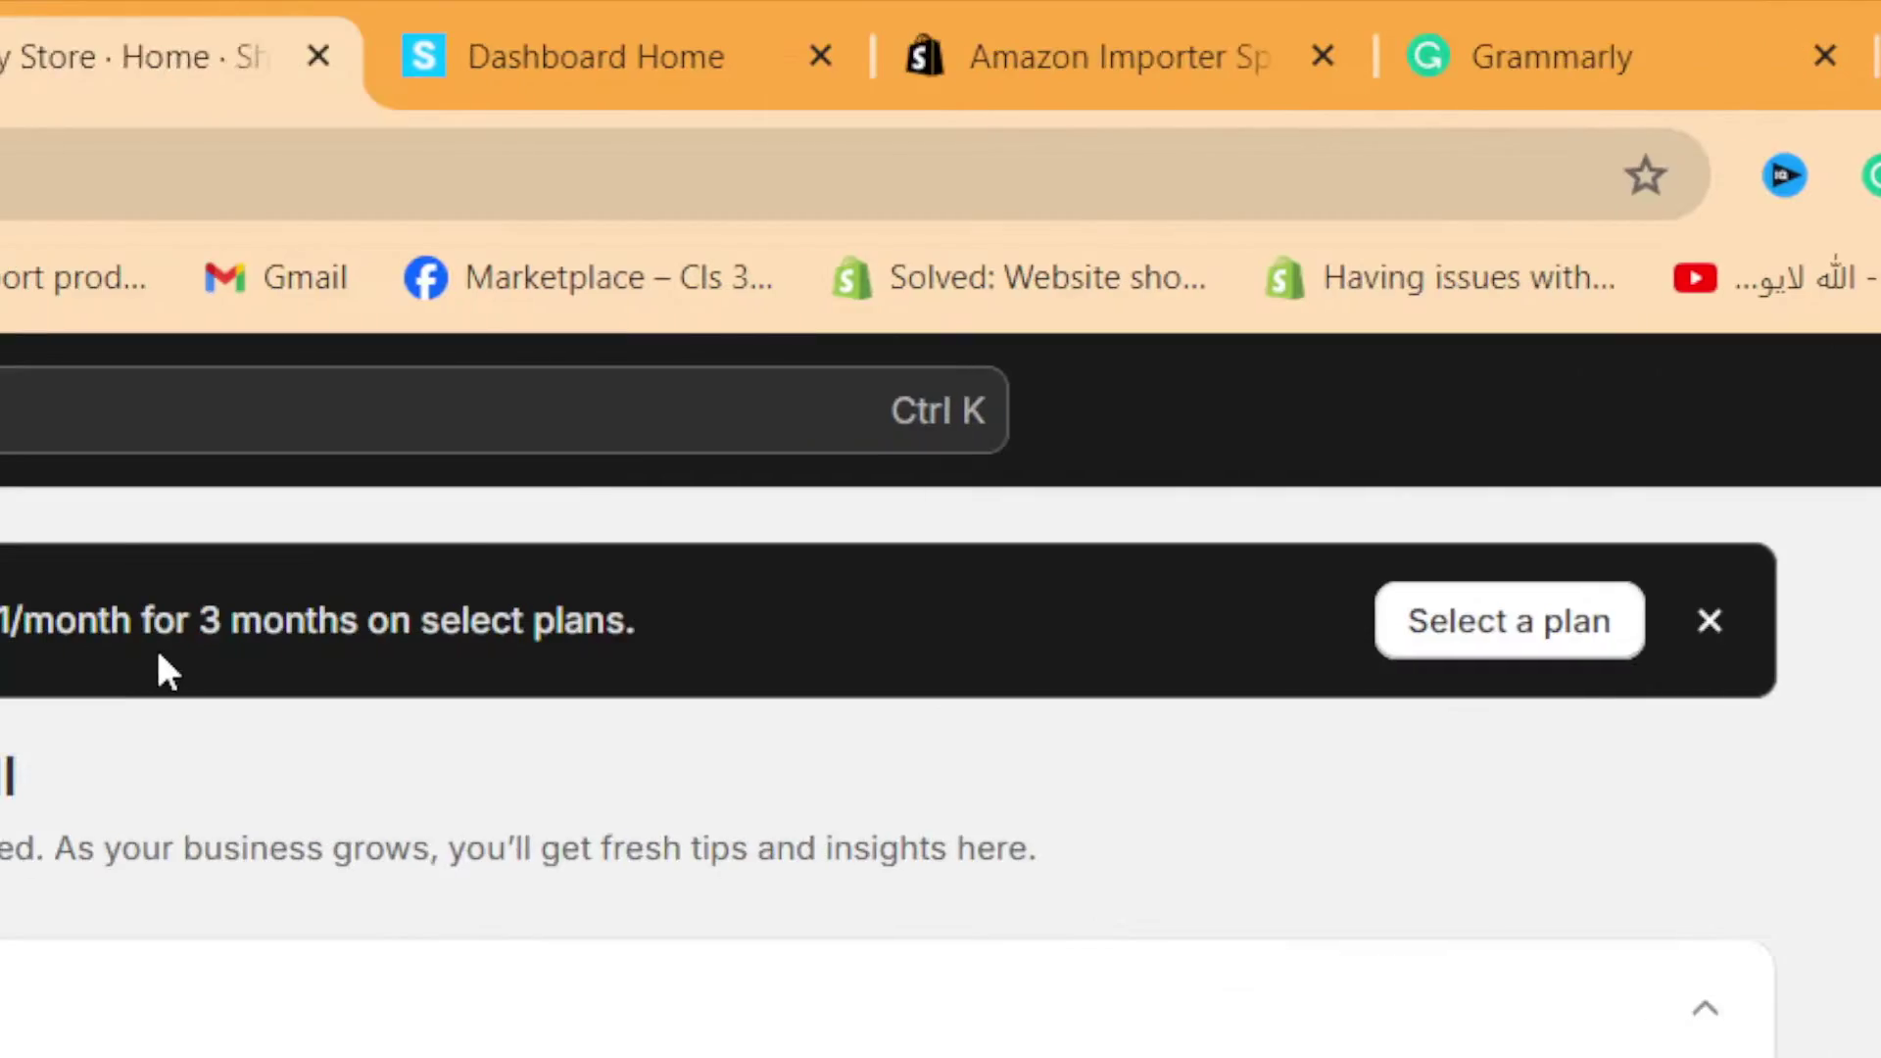
click(92, 320)
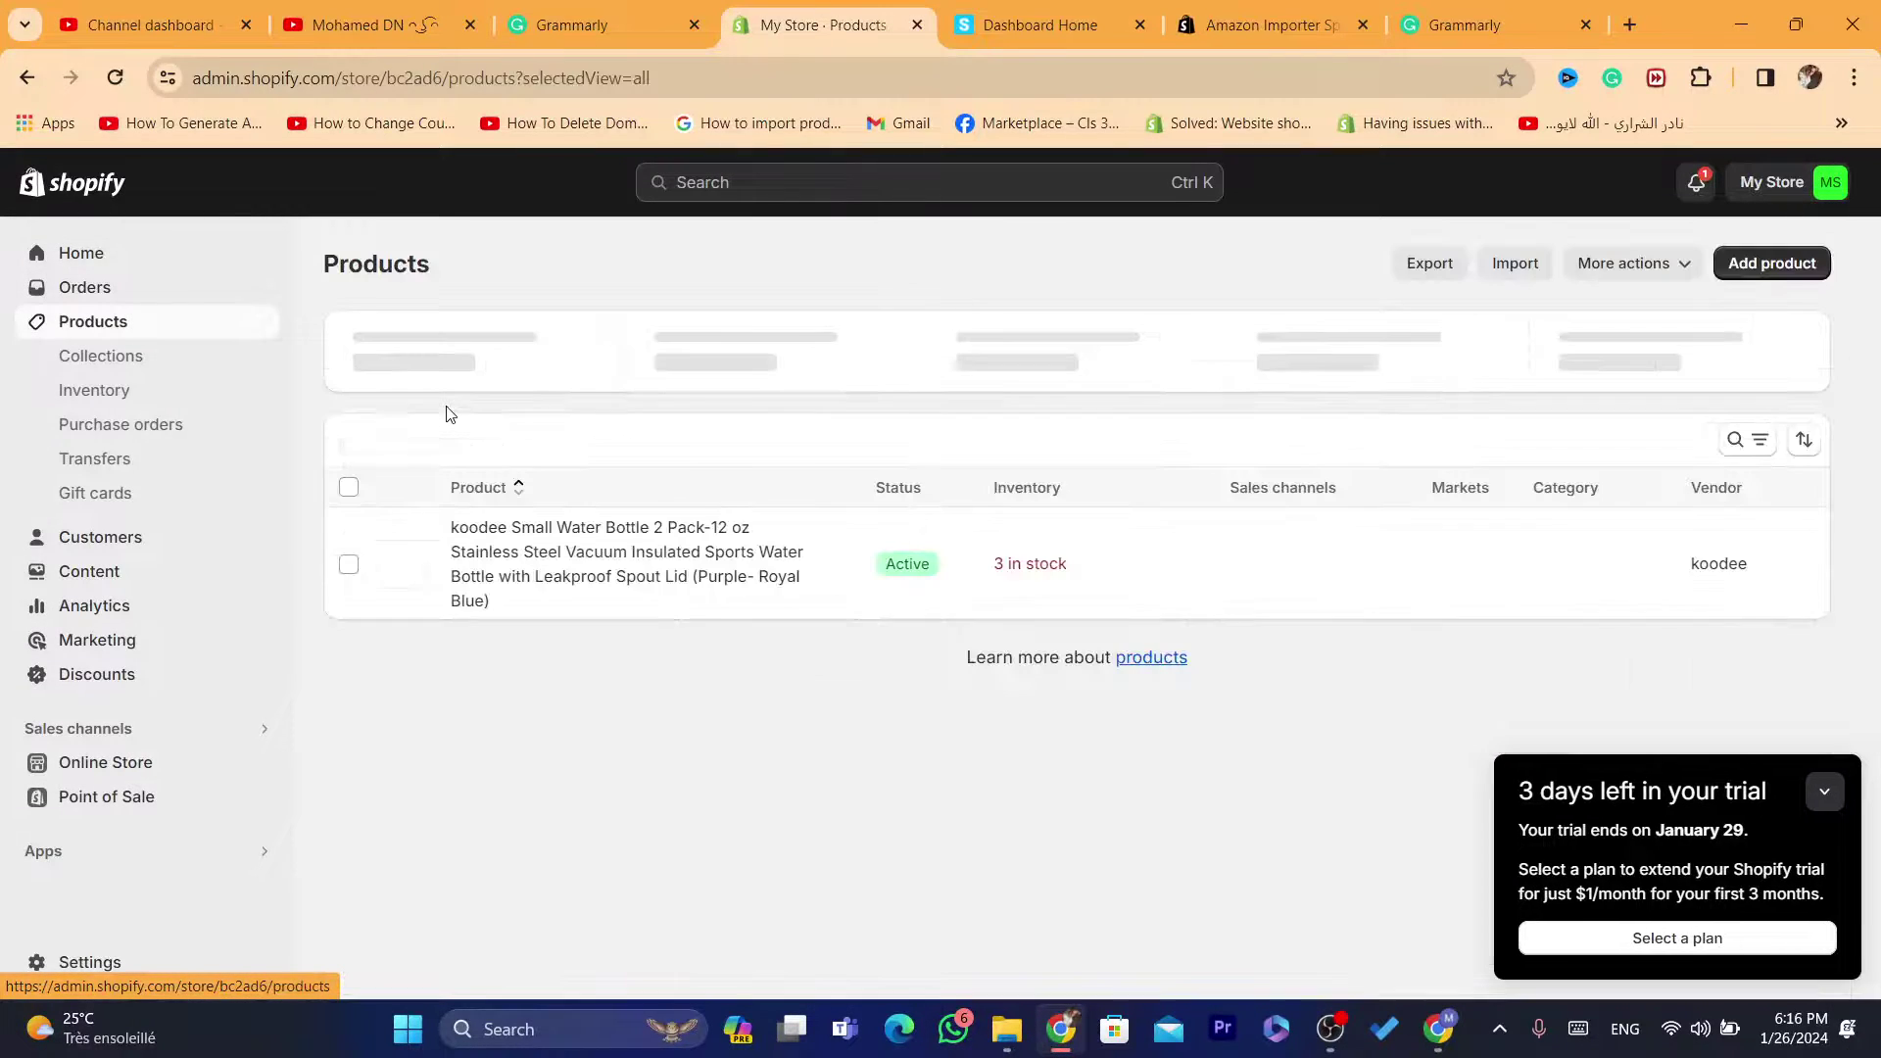
click(848, 564)
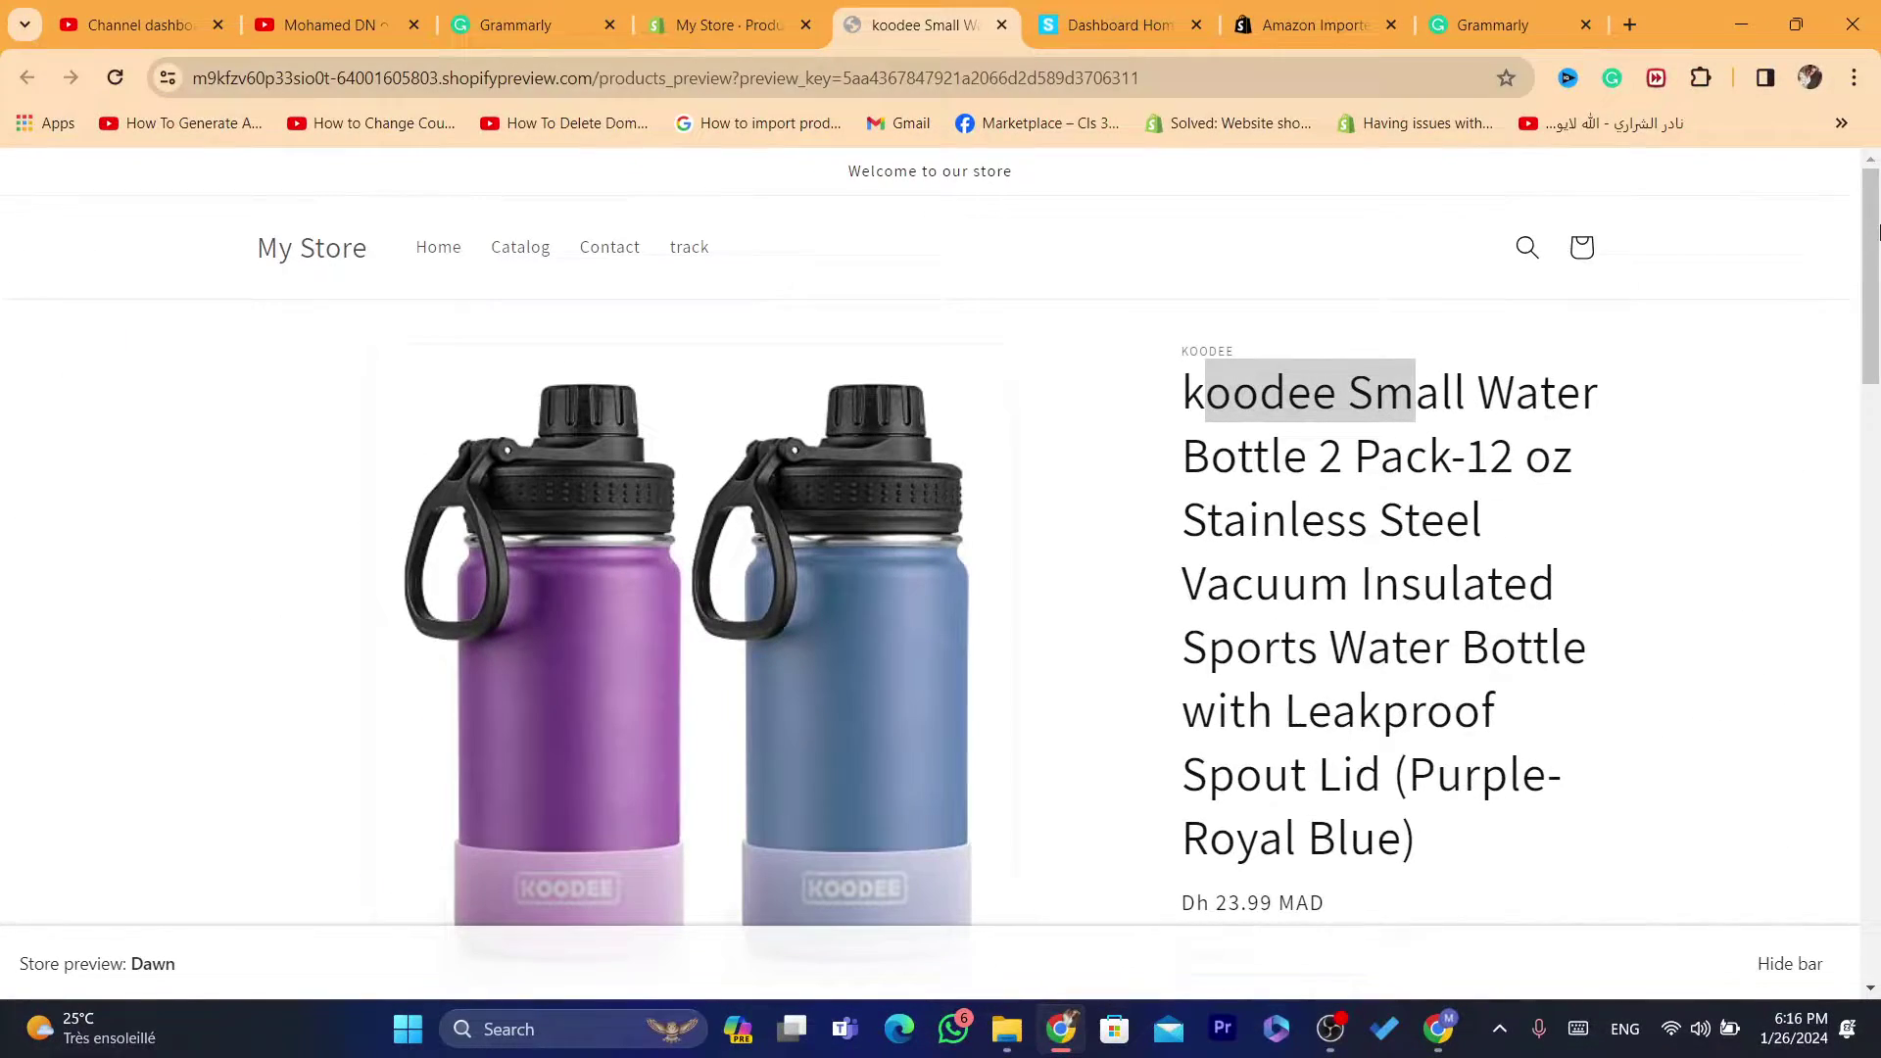
Examine the koodee water bottle's storefront preview, including its title, price and View on Amazon button
drag(1878, 231, 1877, 450)
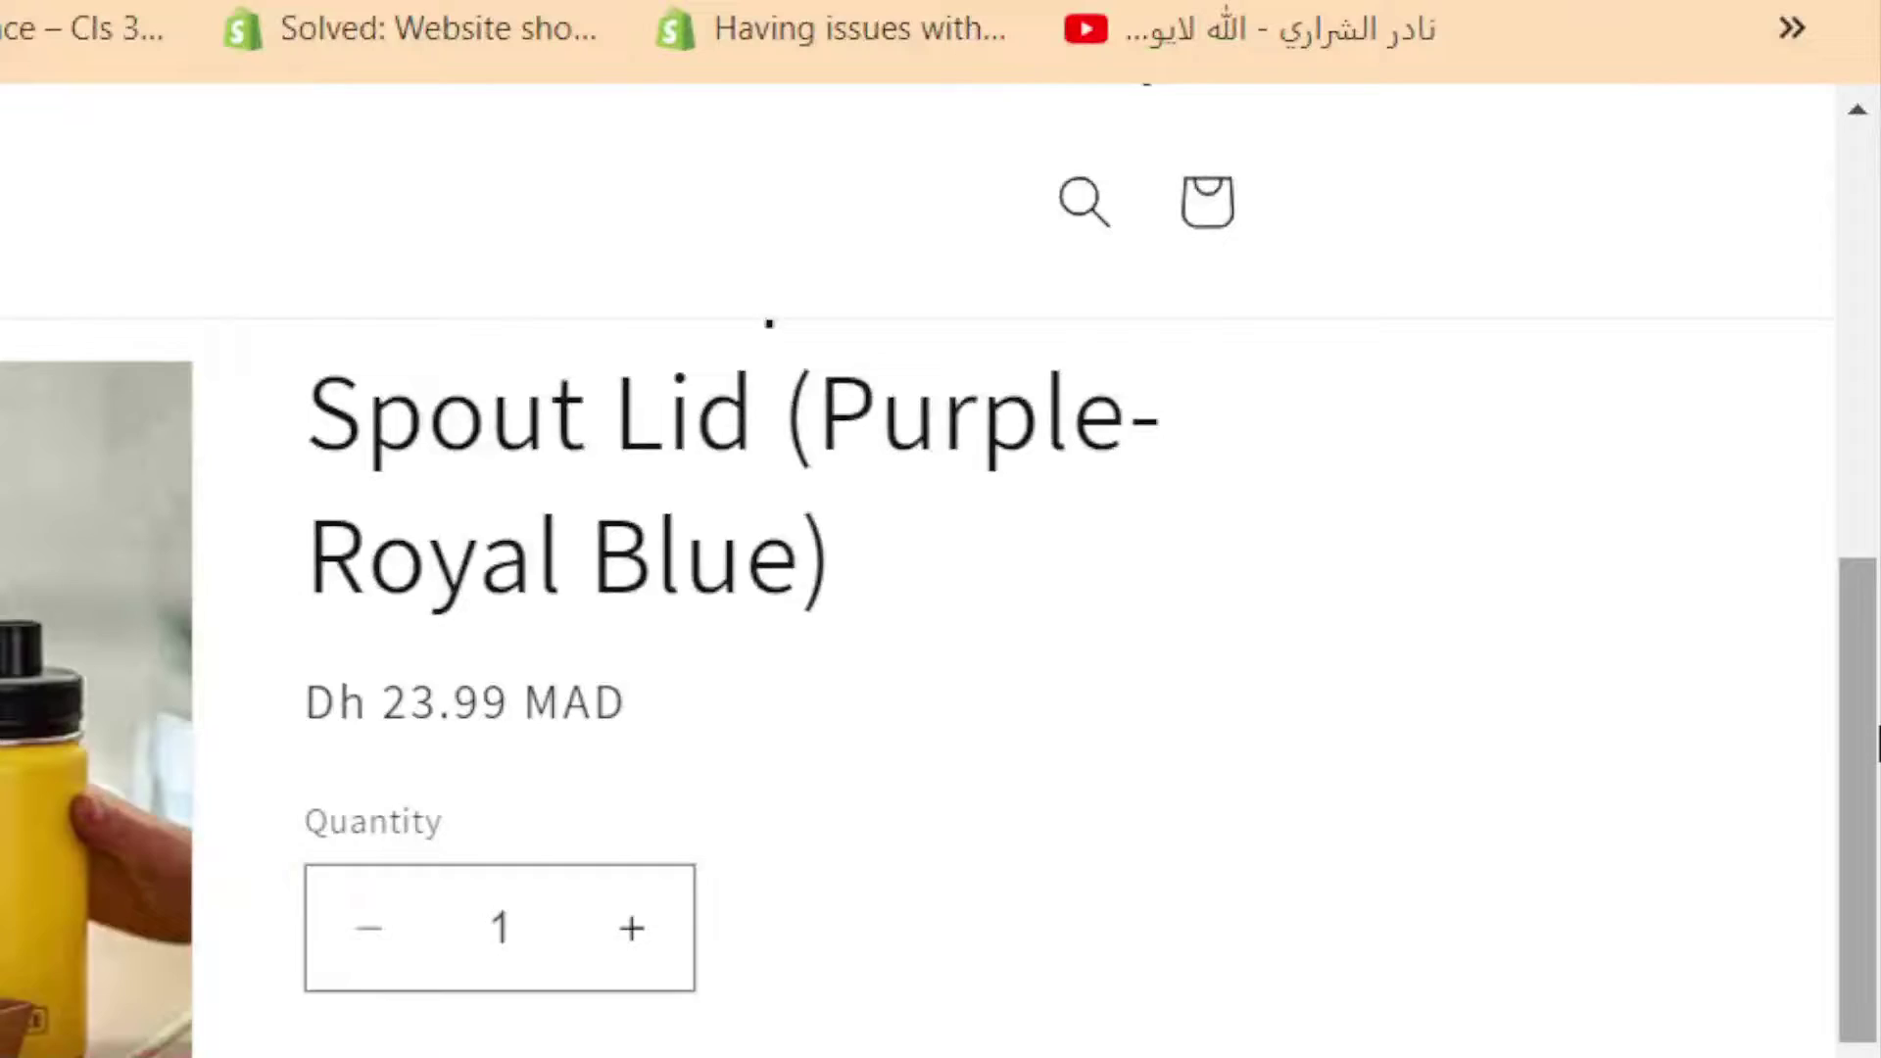
scroll(1739, 391, up, 5)
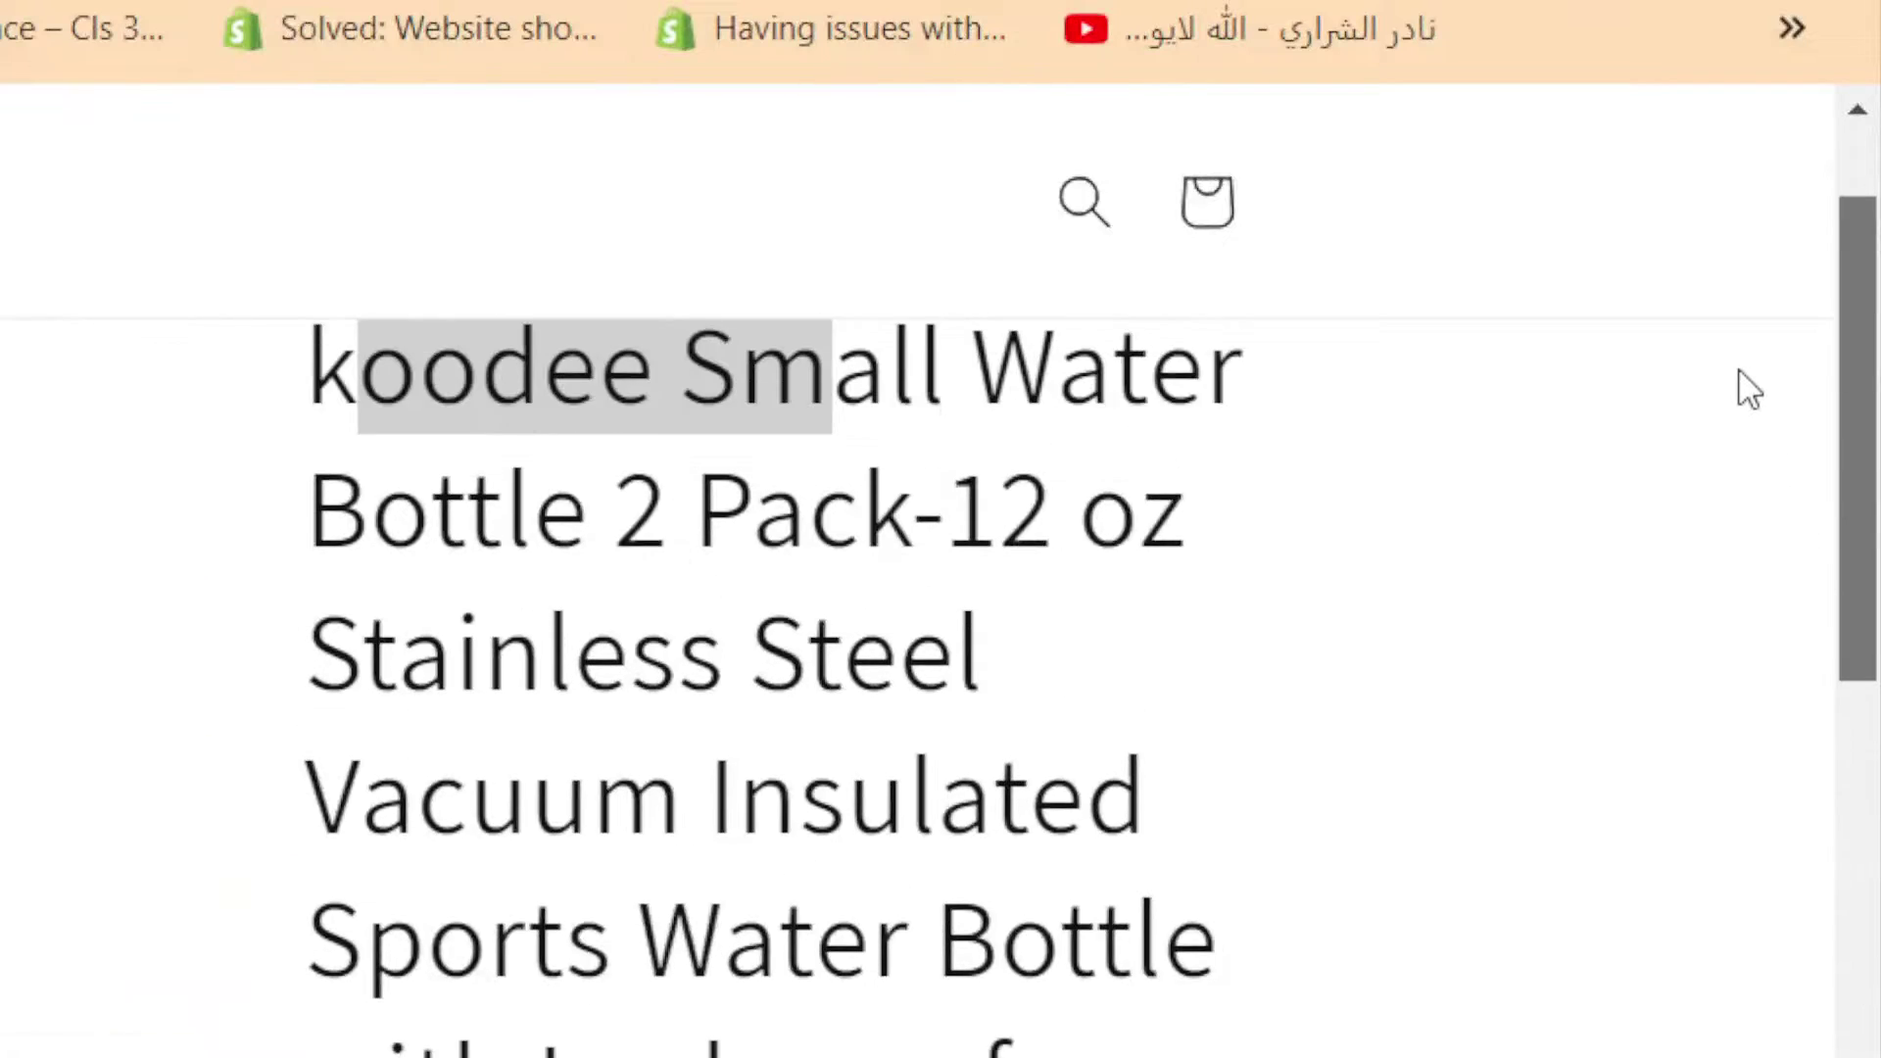
drag(1873, 468, 1873, 703)
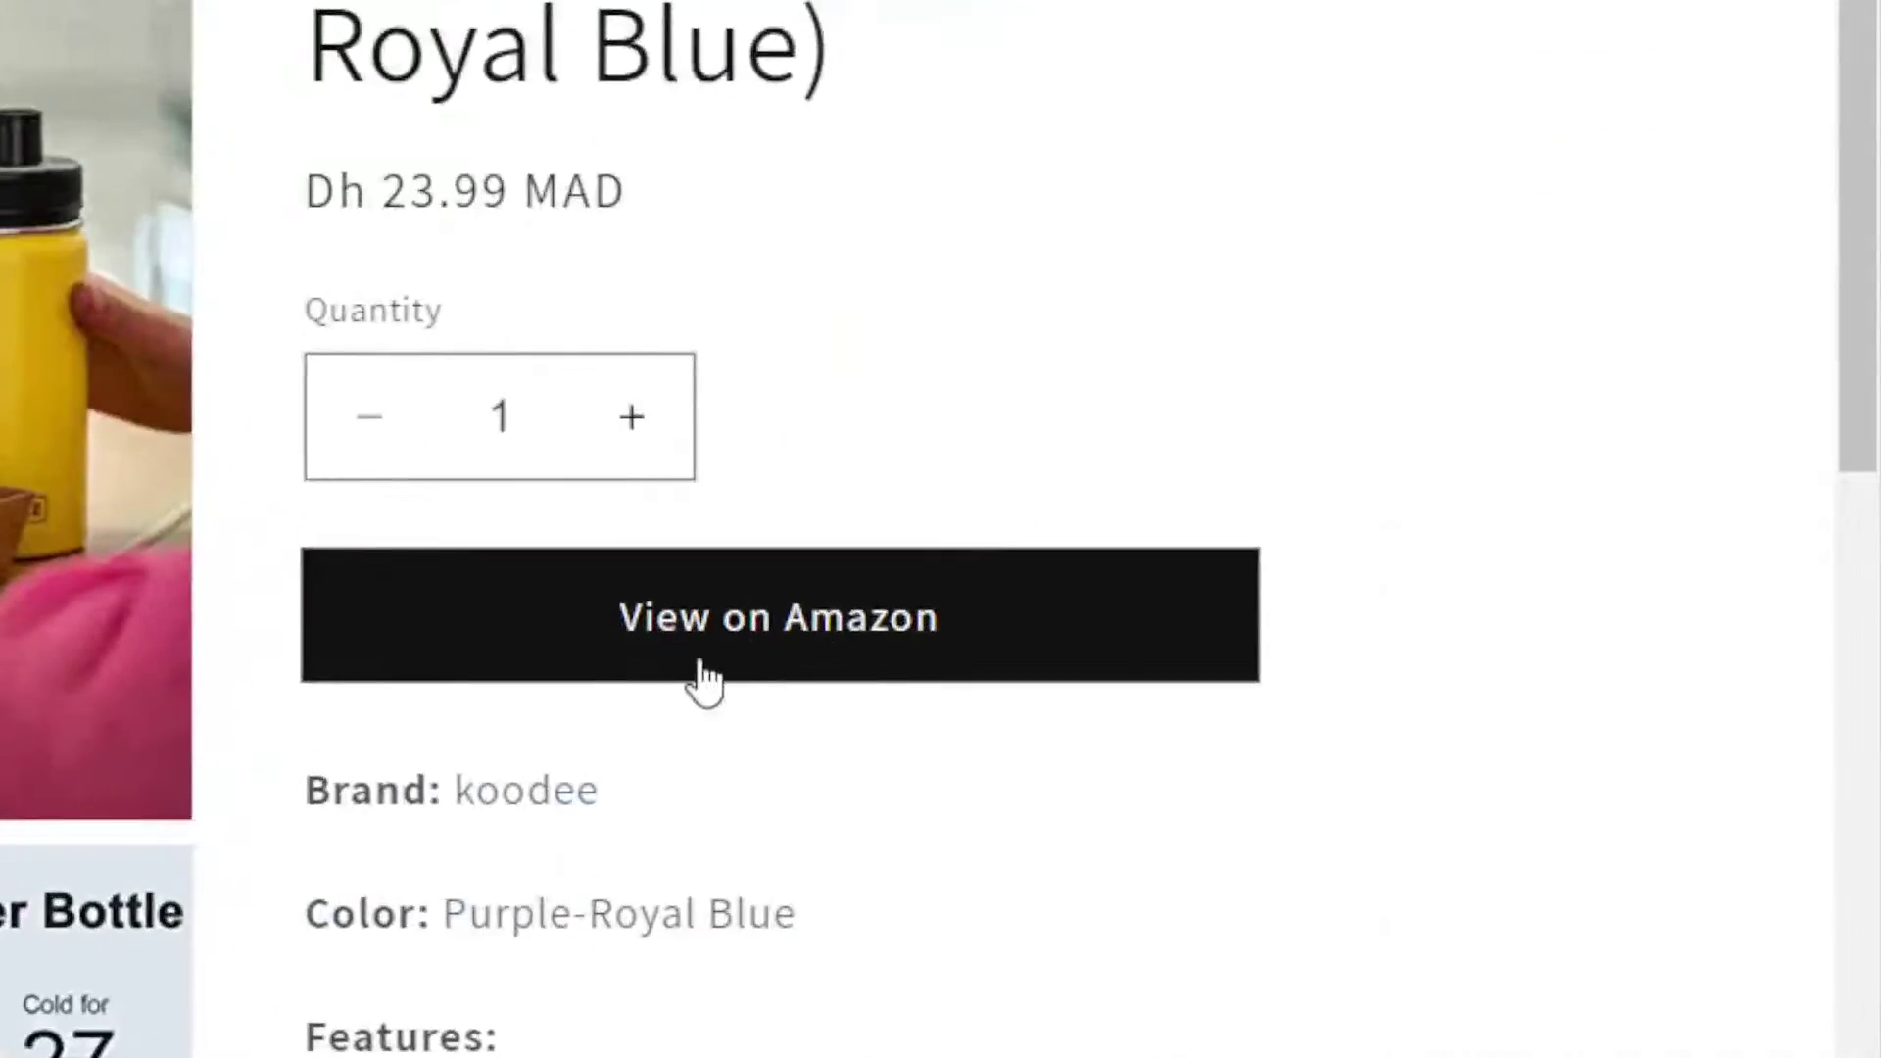
scroll(1858, 201, up, 5)
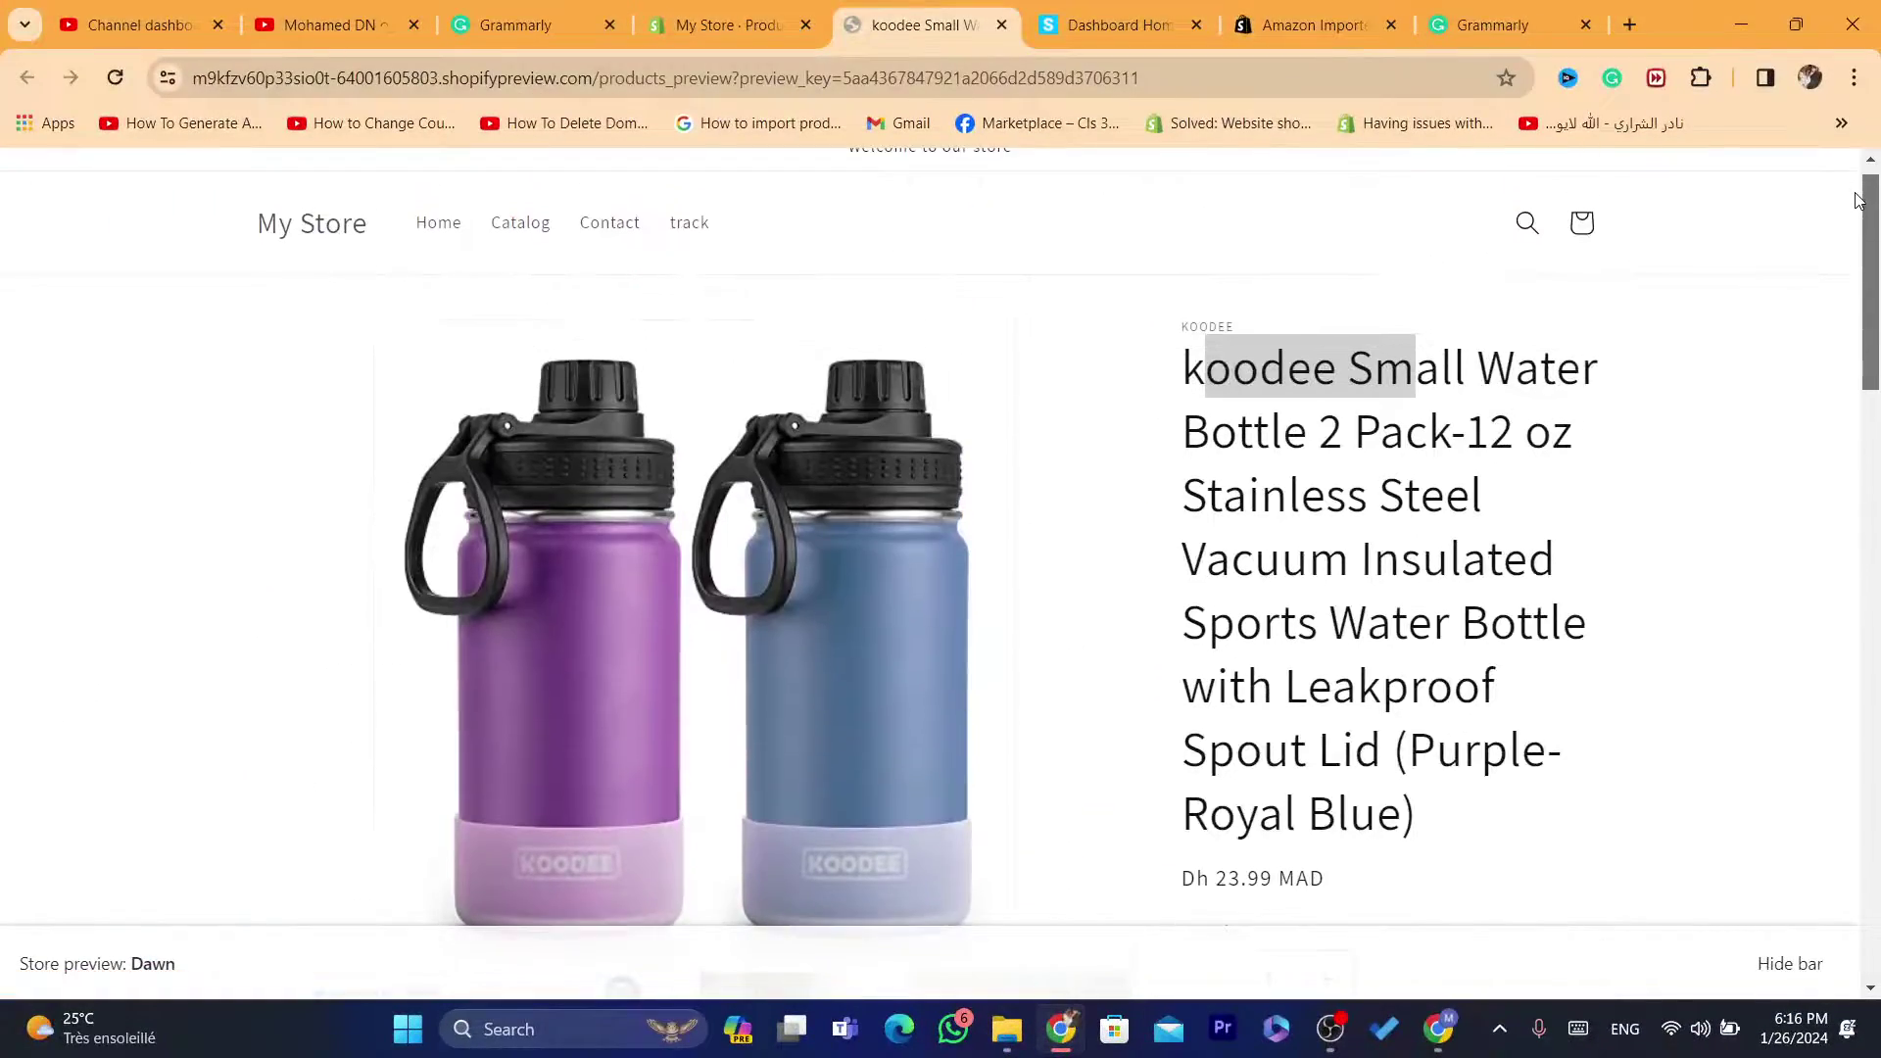
scroll(1420, 724, down, 4)
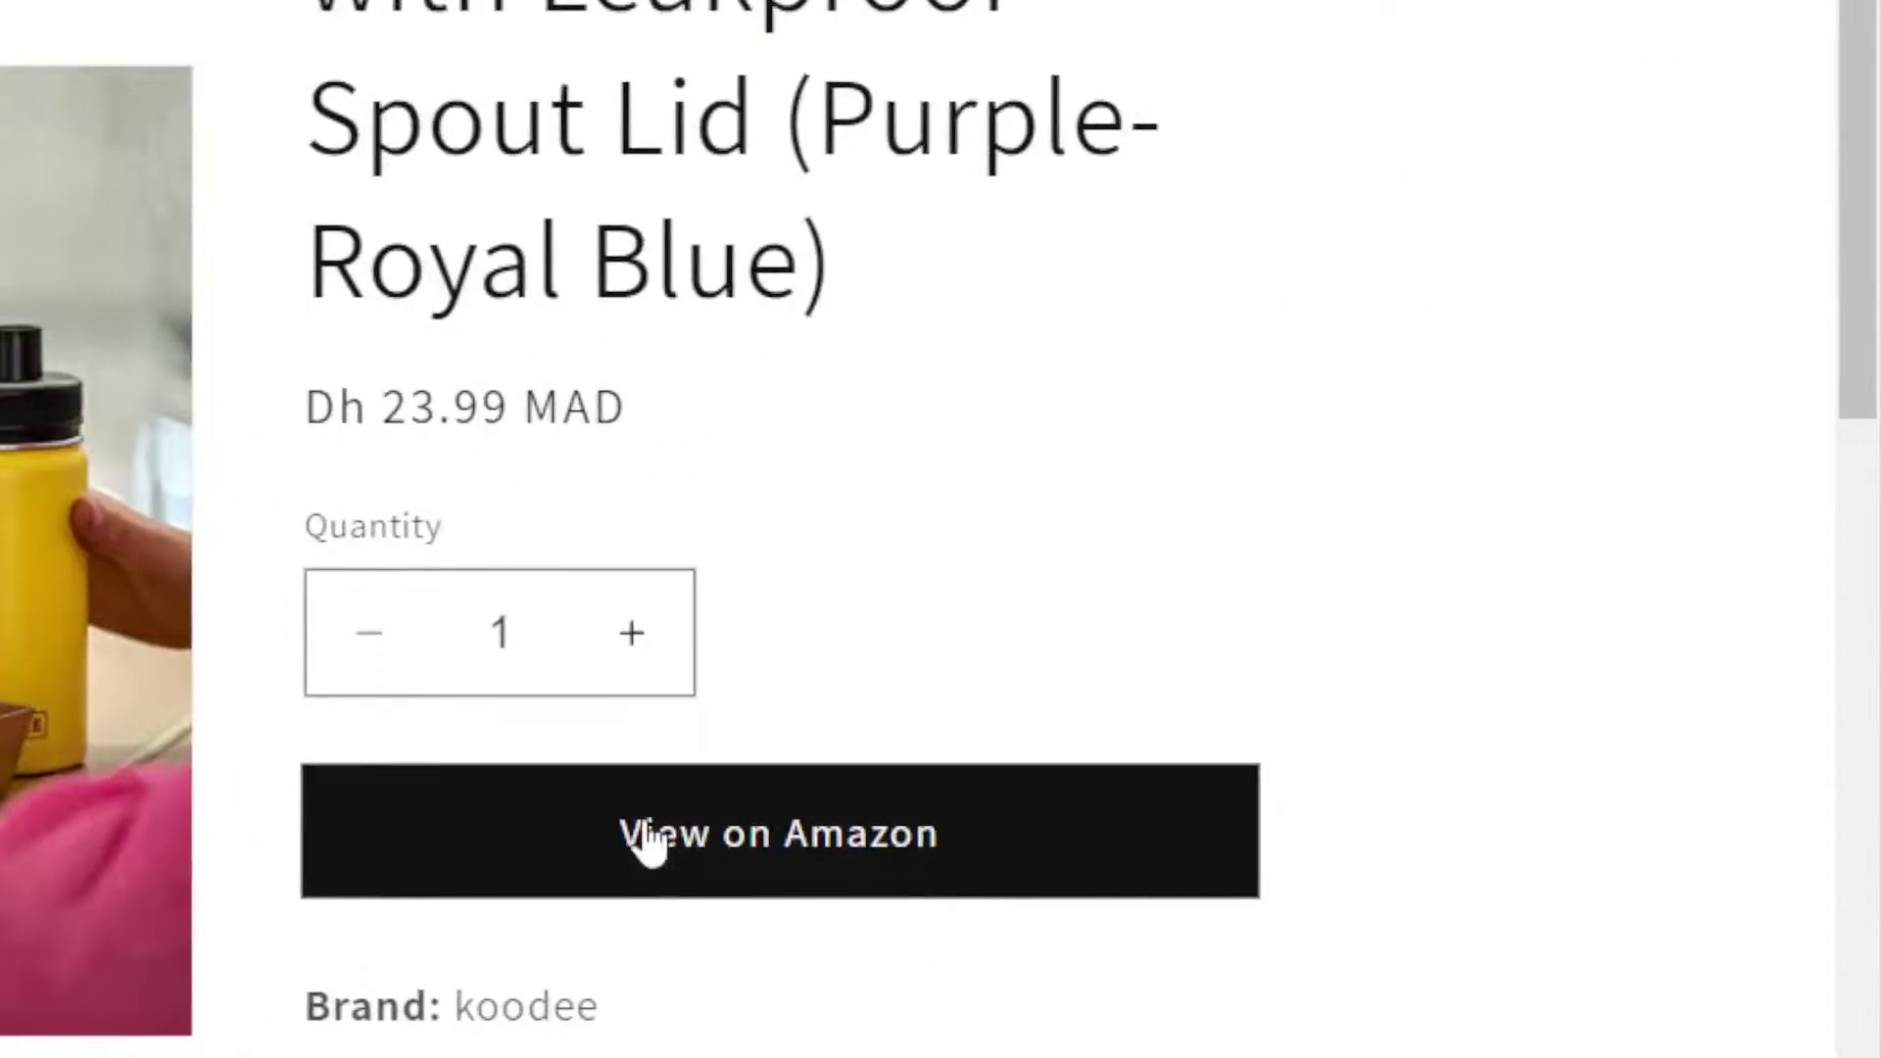
Follow the product's View on Amazon link and examine the product title on the Amazon page
click(1334, 732)
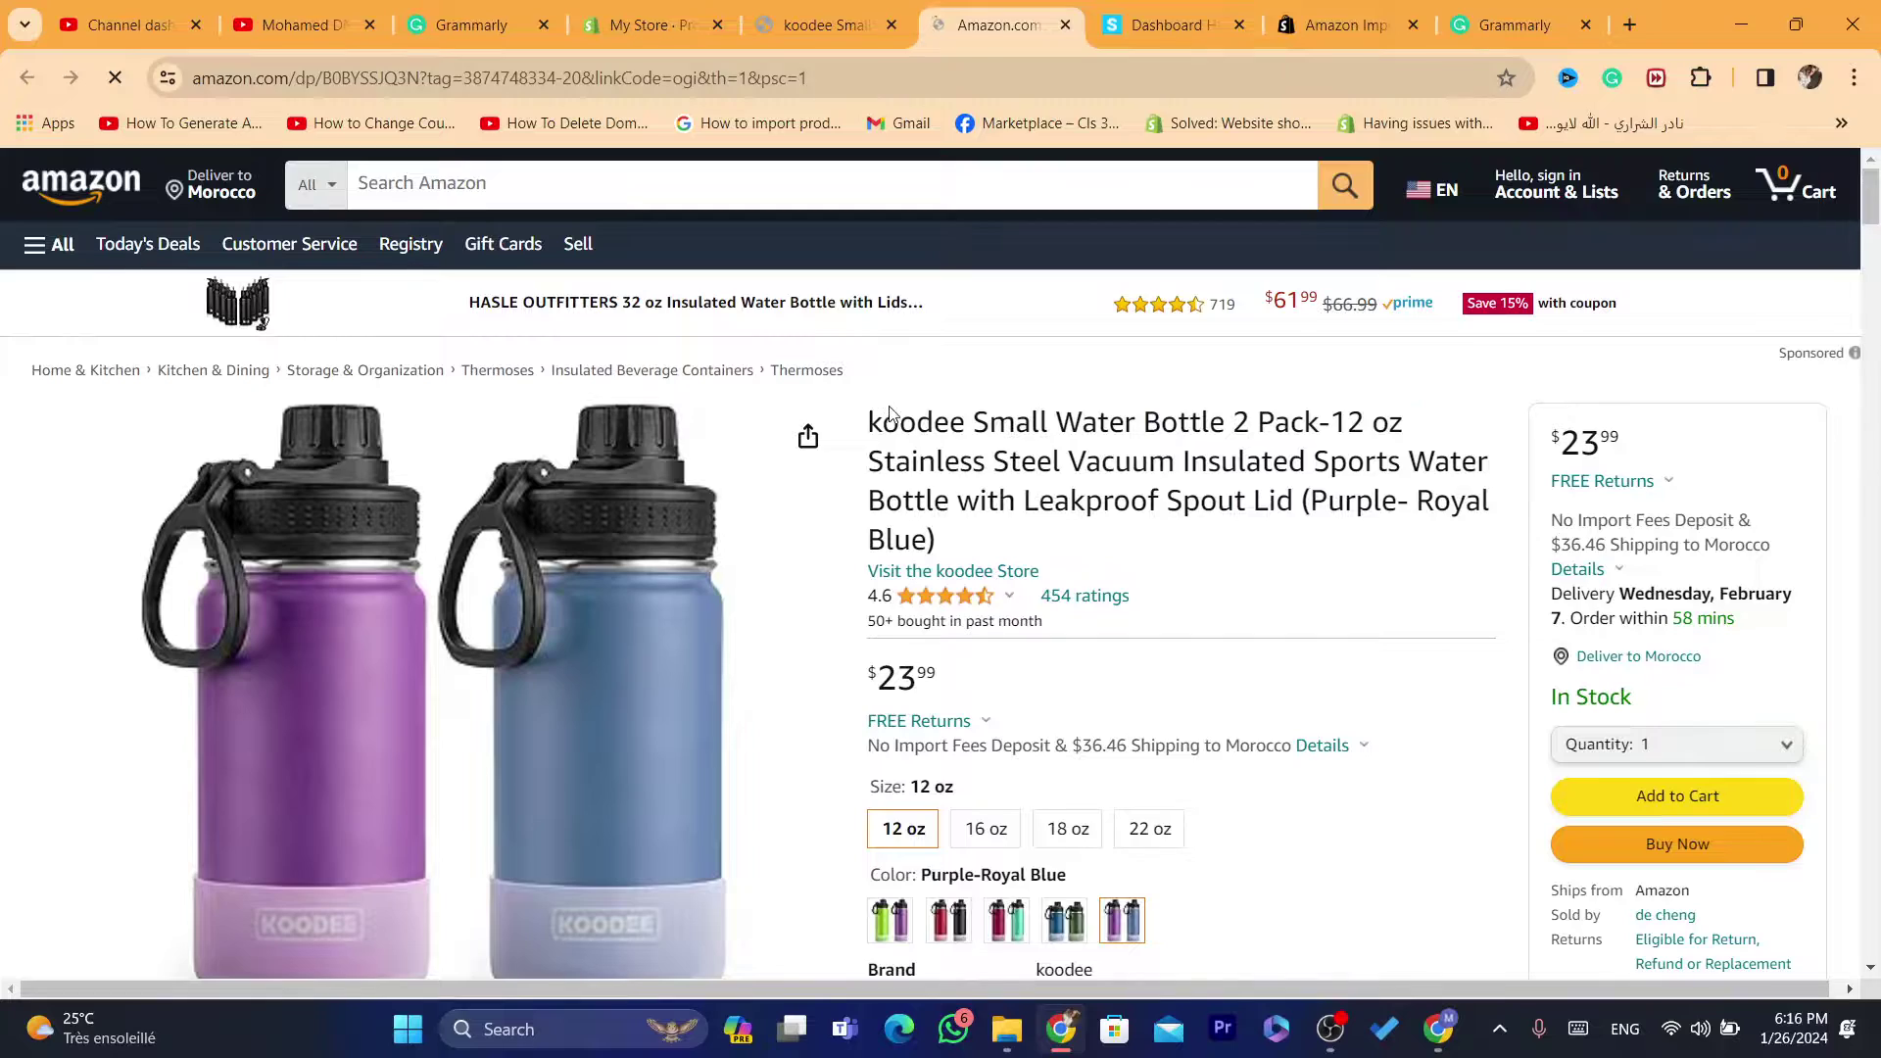
drag(888, 416, 938, 541)
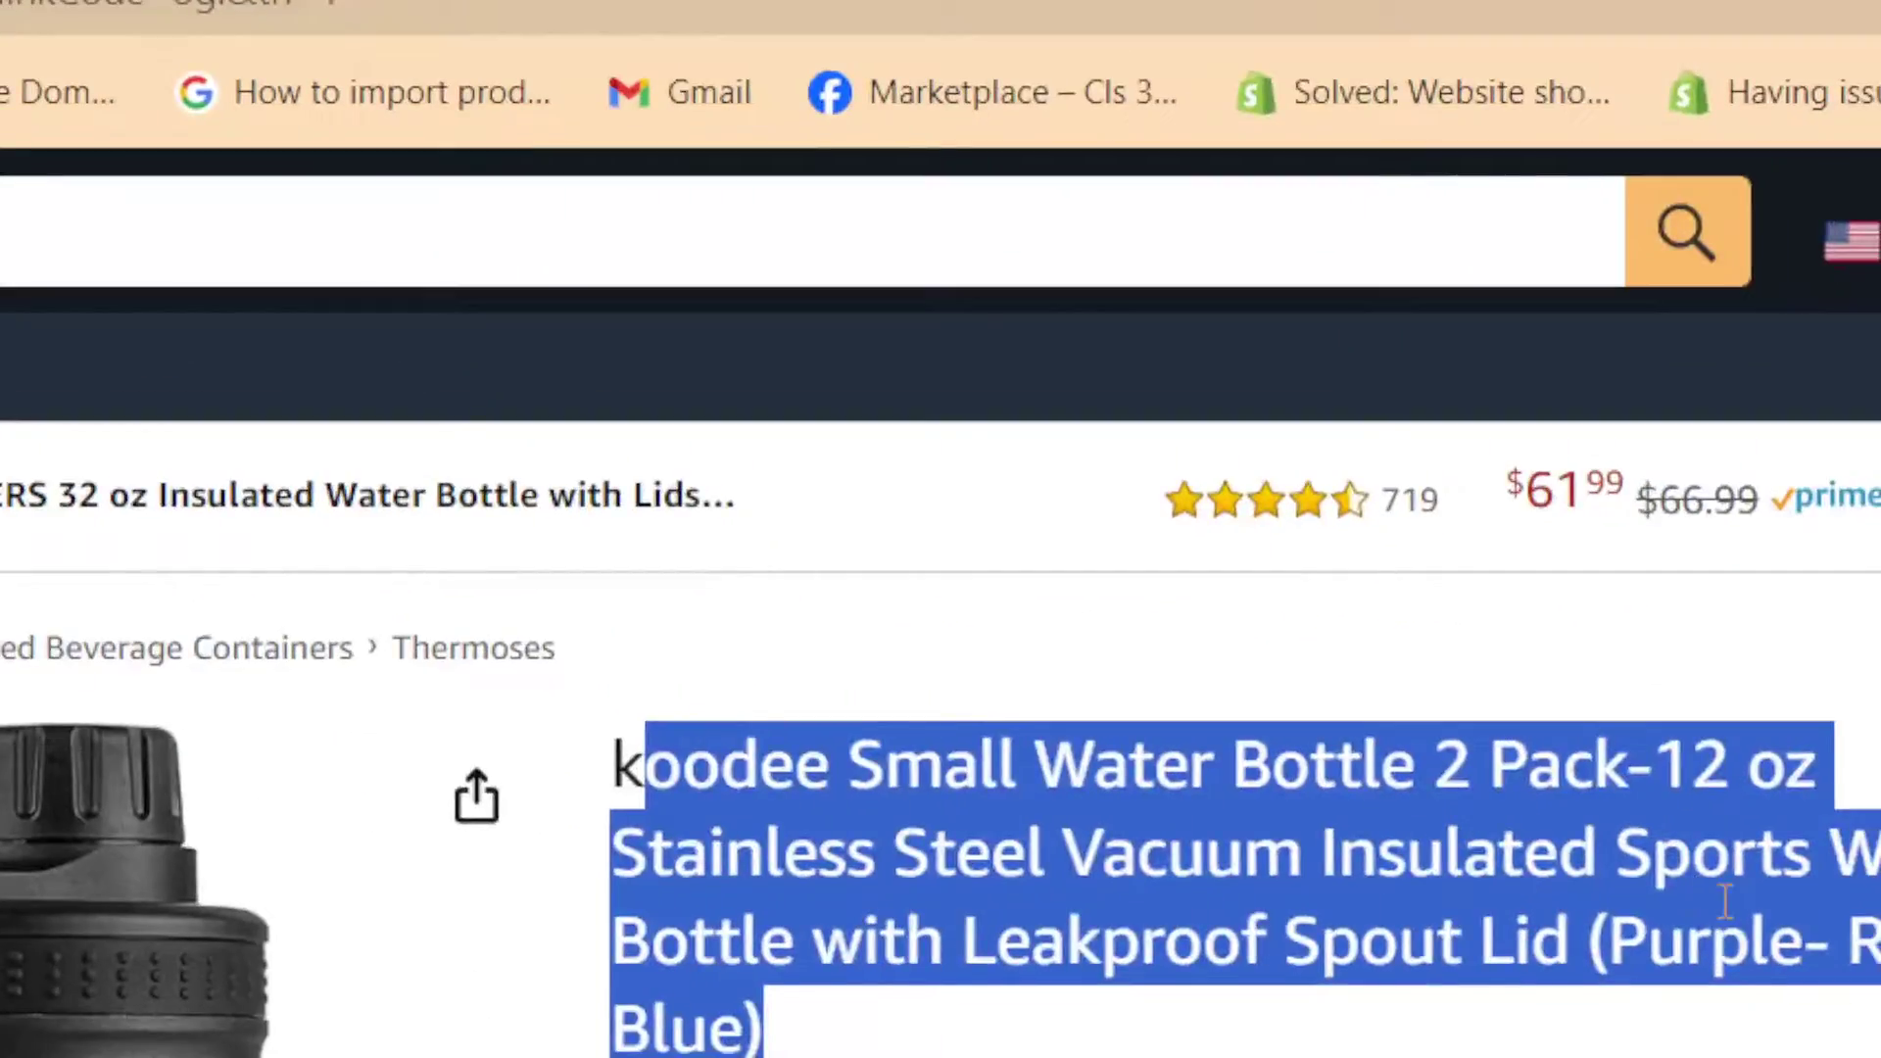
click(1630, 882)
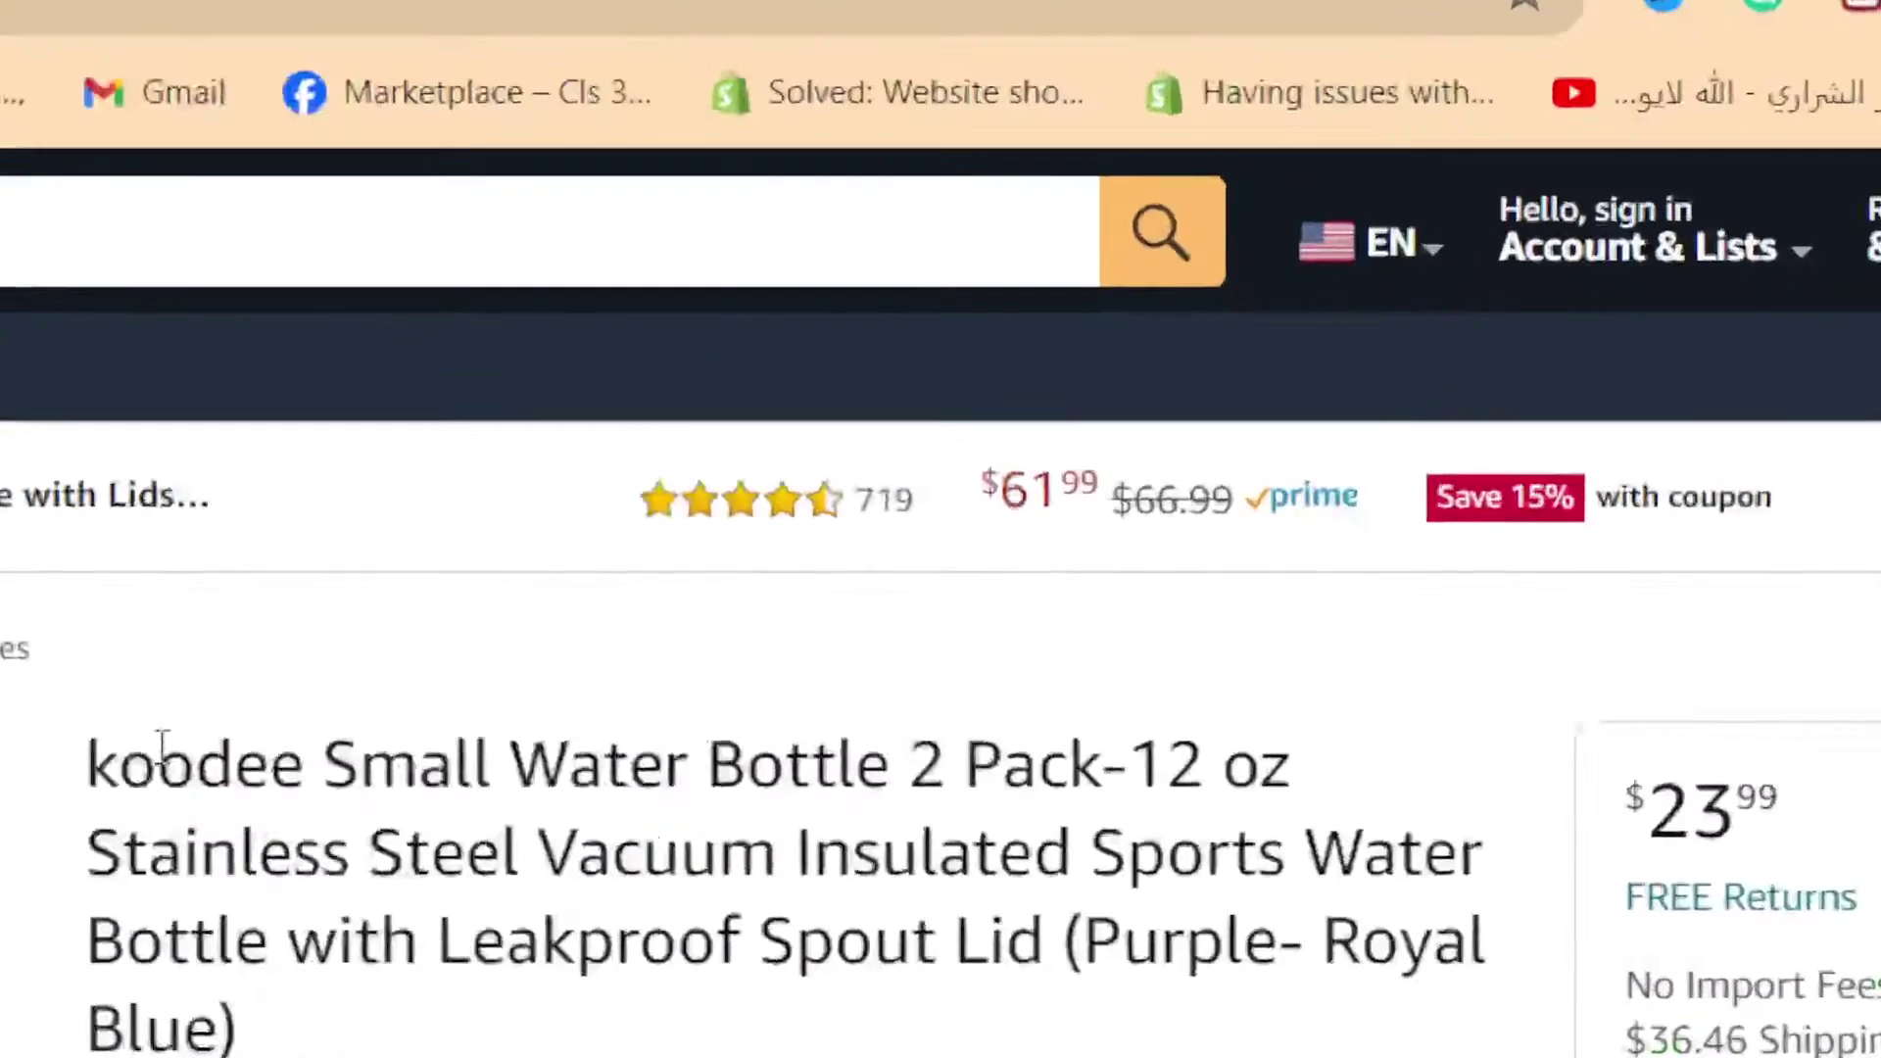
Return to the koodee bottle's storefront preview, follow its View on Amazon link again and examine the product title on Amazon
drag(863, 422, 1031, 570)
click(441, 761)
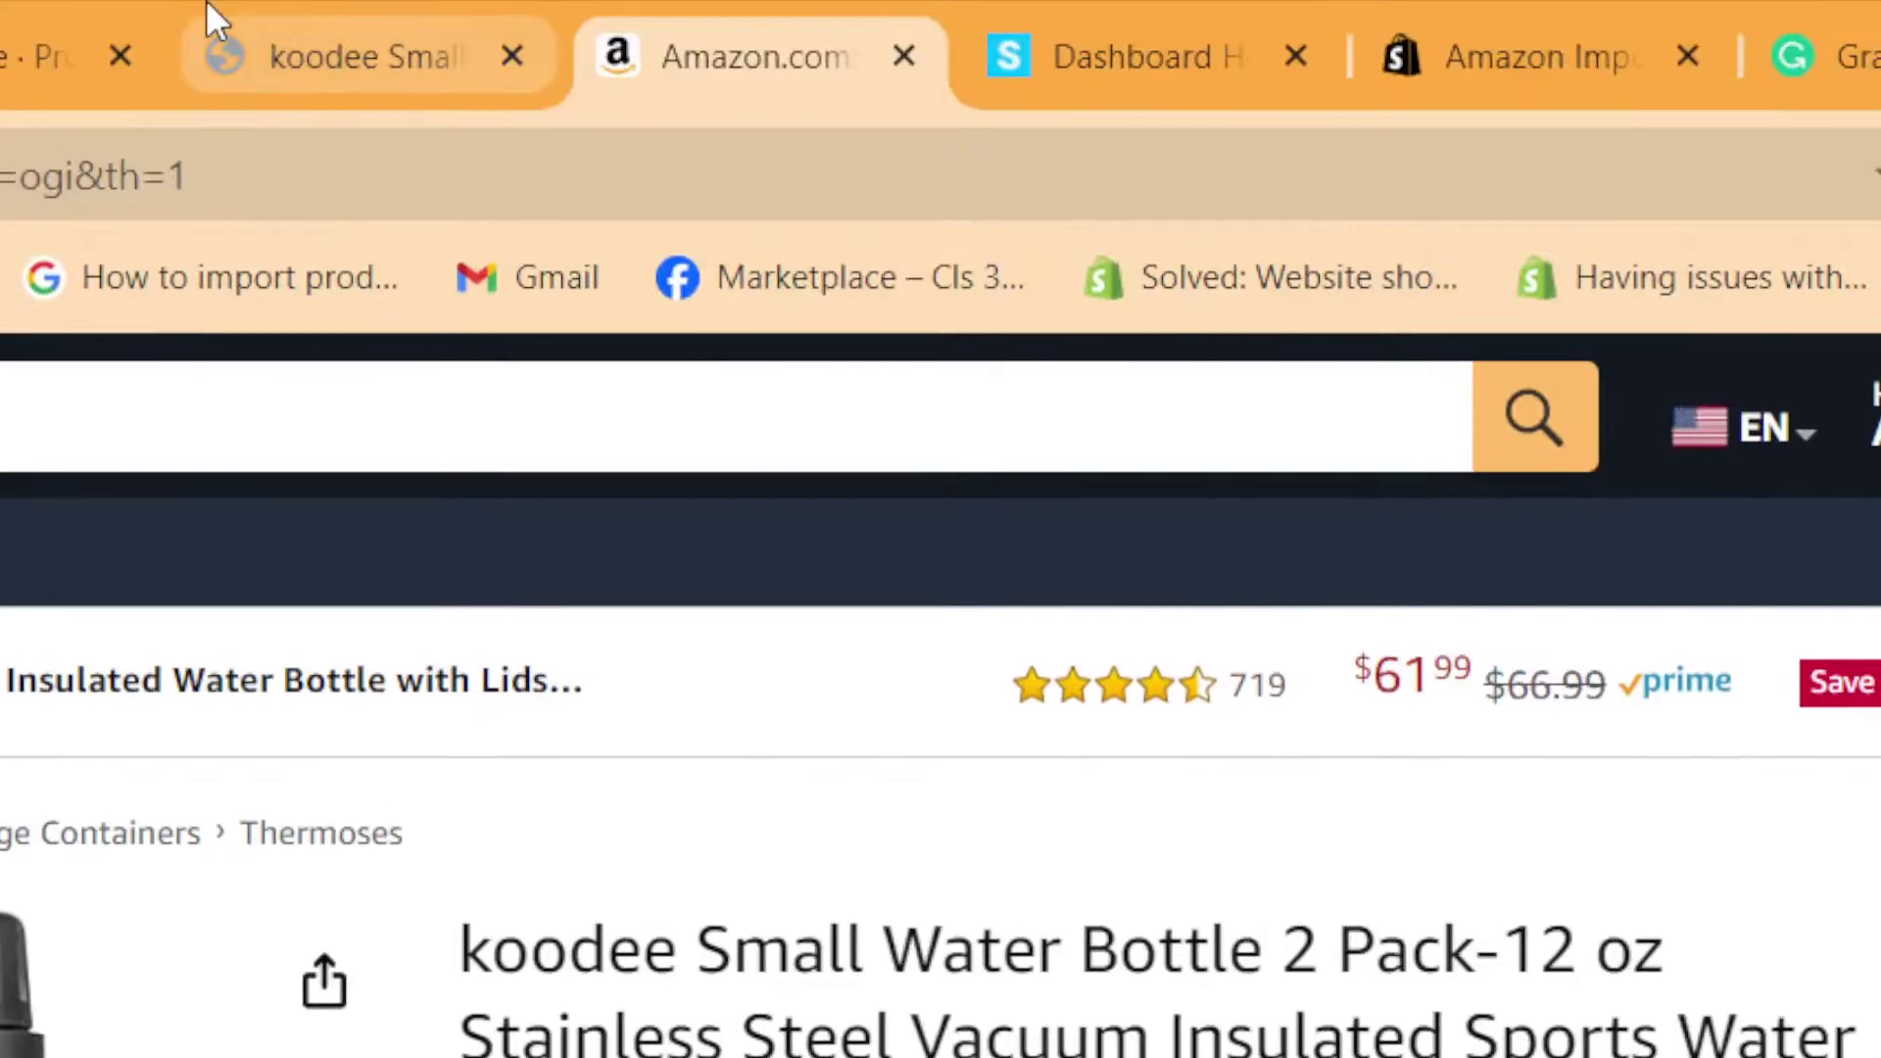
click(210, 21)
click(1398, 740)
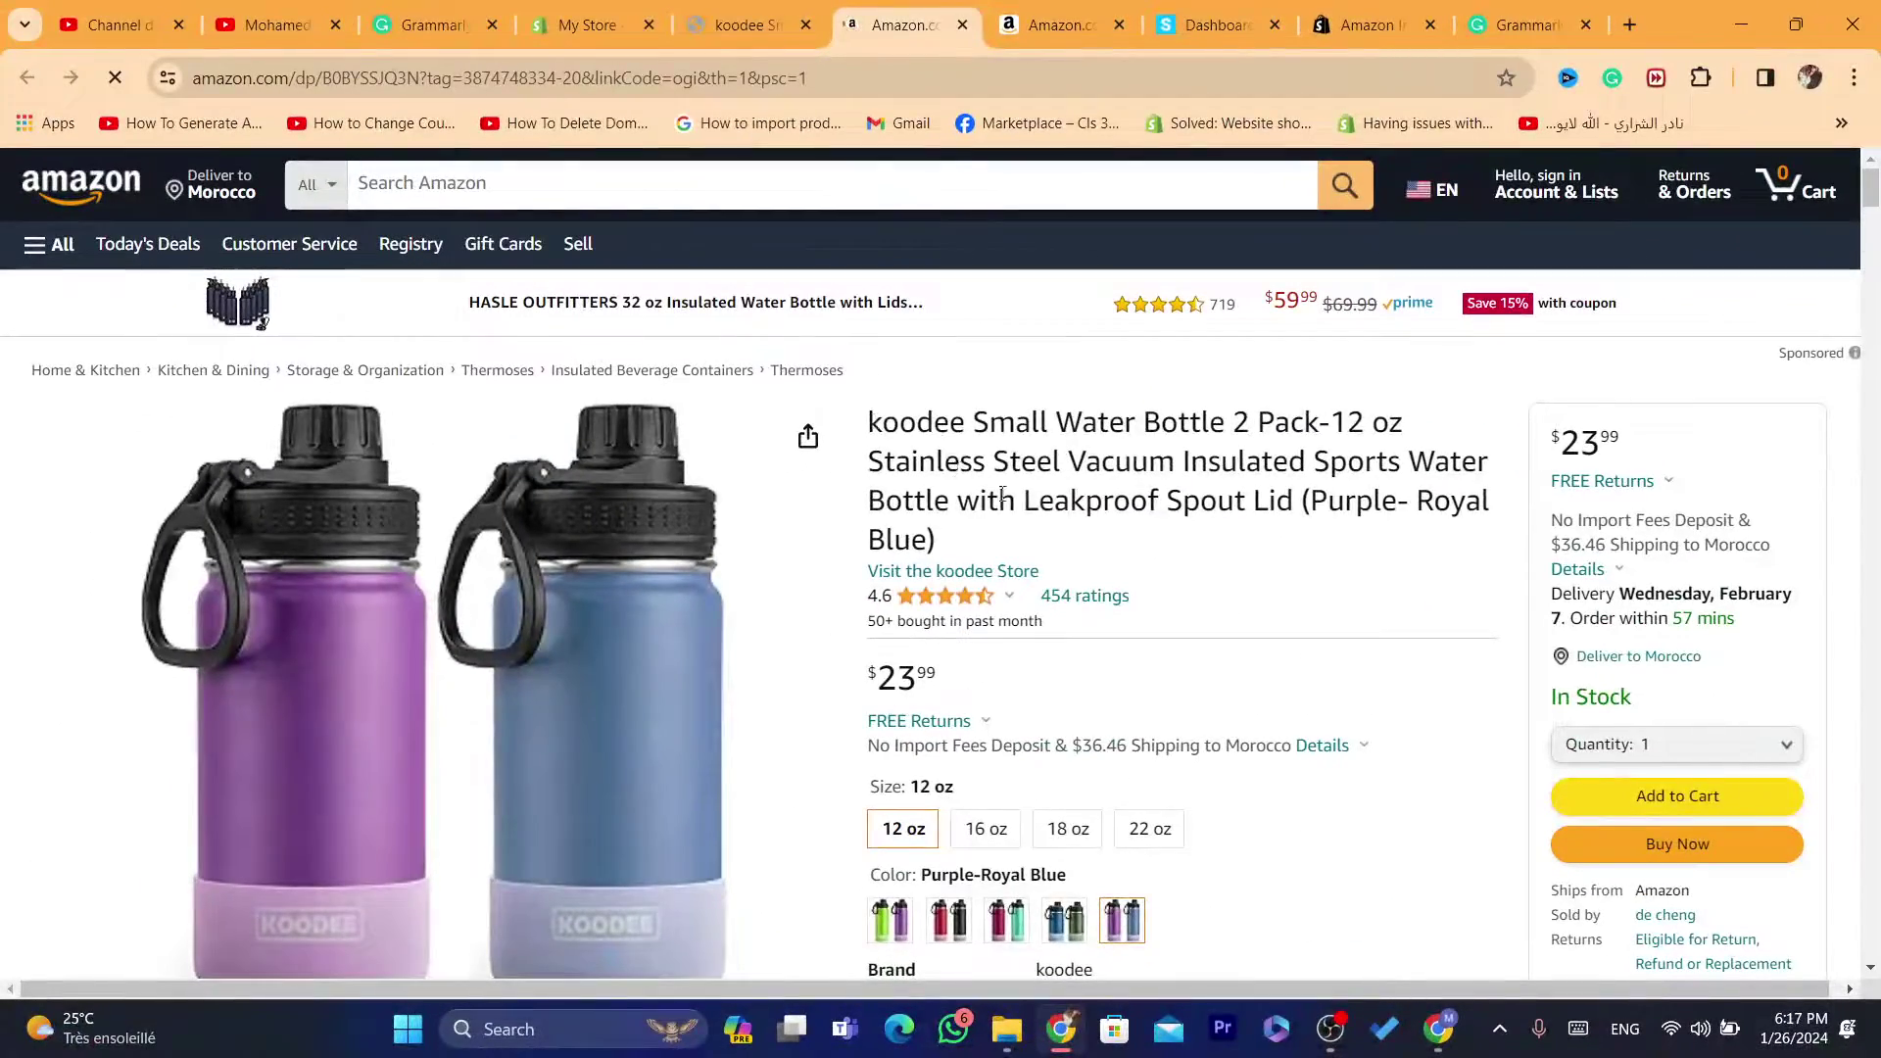
triple_click(1001, 492)
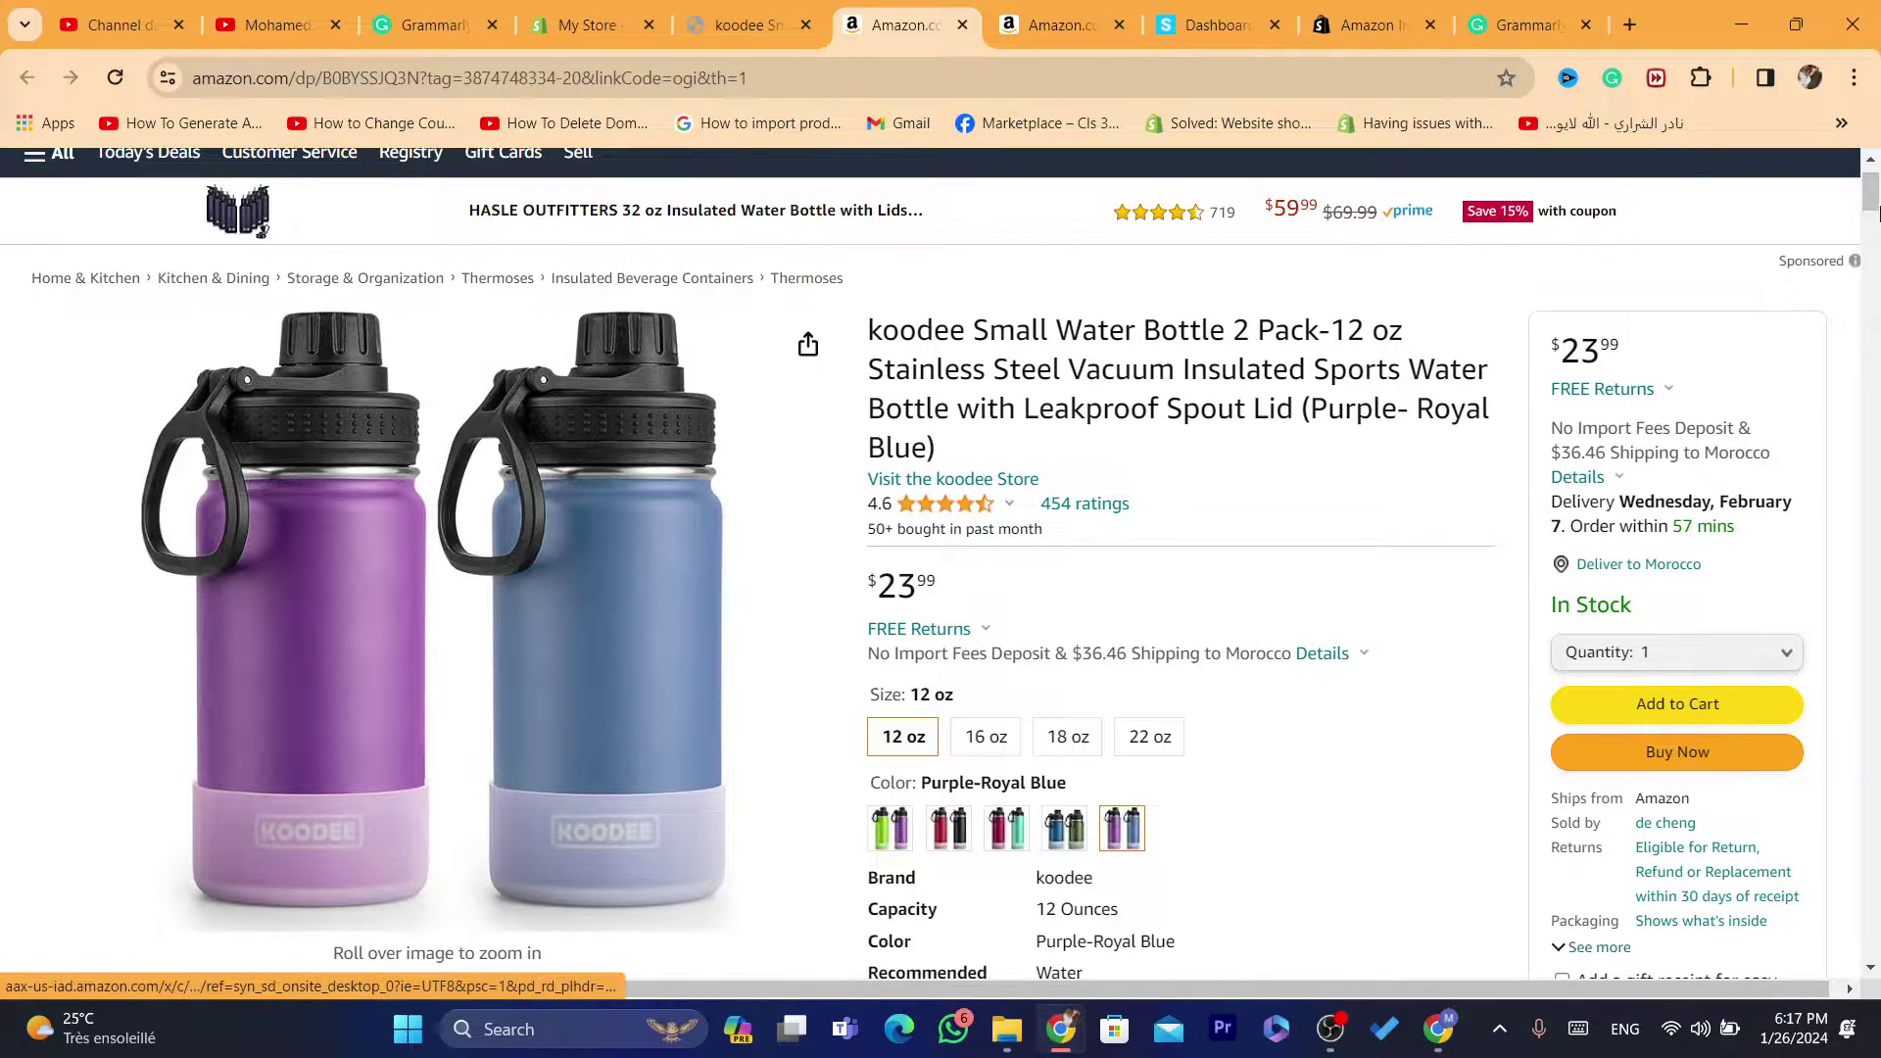
Look through the koodee bottle's Amazon page, including its product details and similar items
drag(1870, 209, 1873, 228)
scroll(891, 637, down, 10)
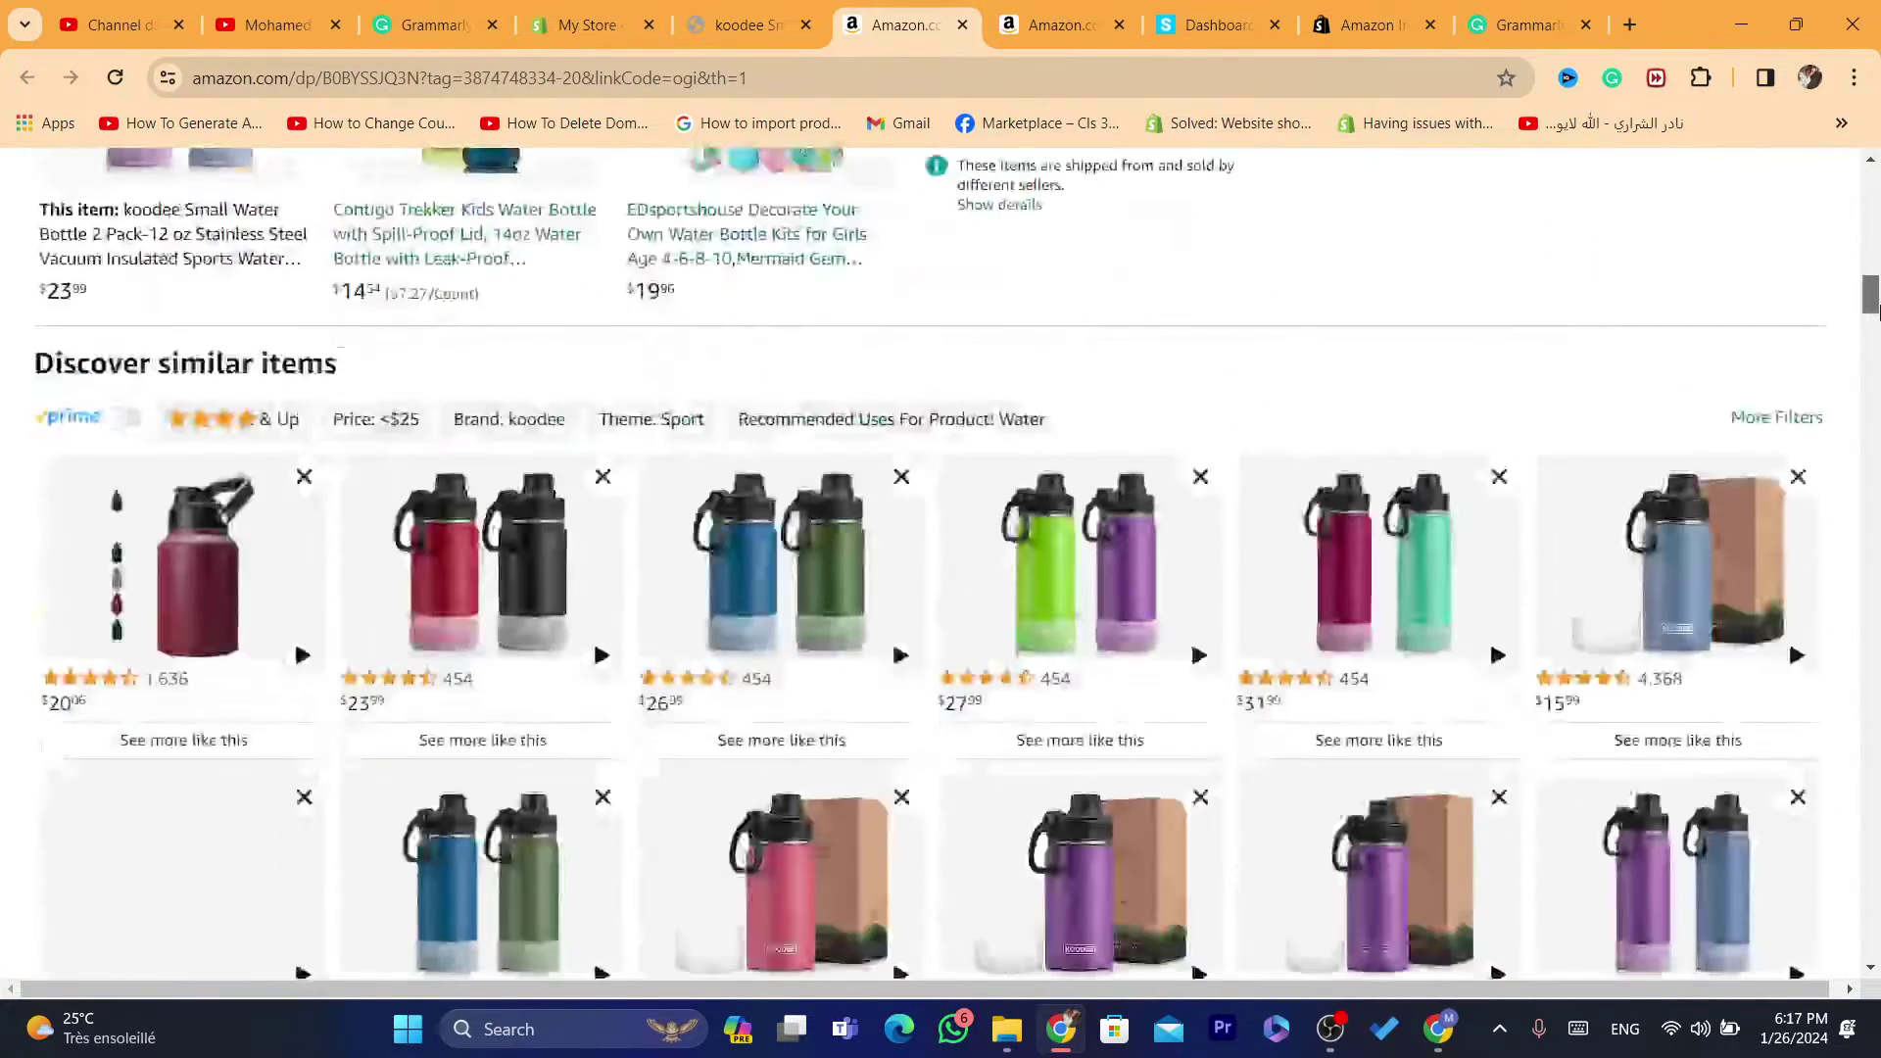
scroll(891, 637, up, 12)
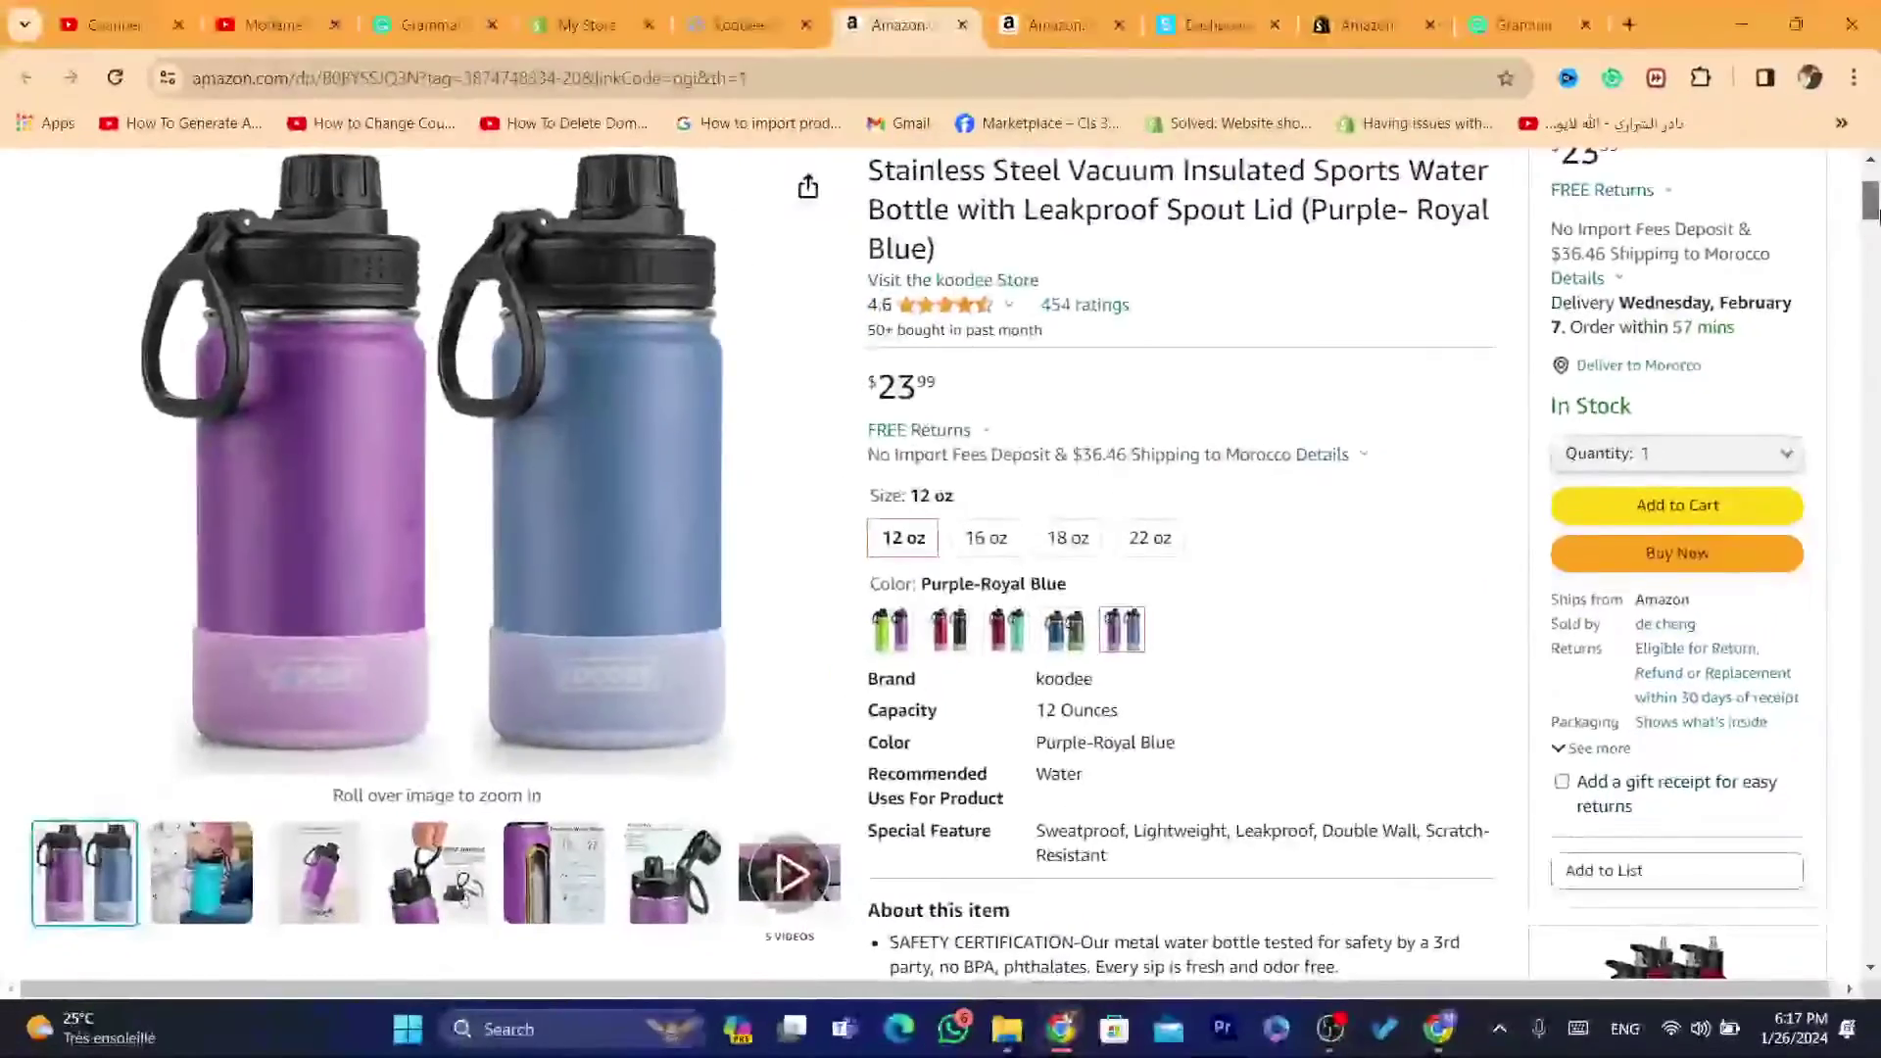
drag(1871, 195, 1873, 365)
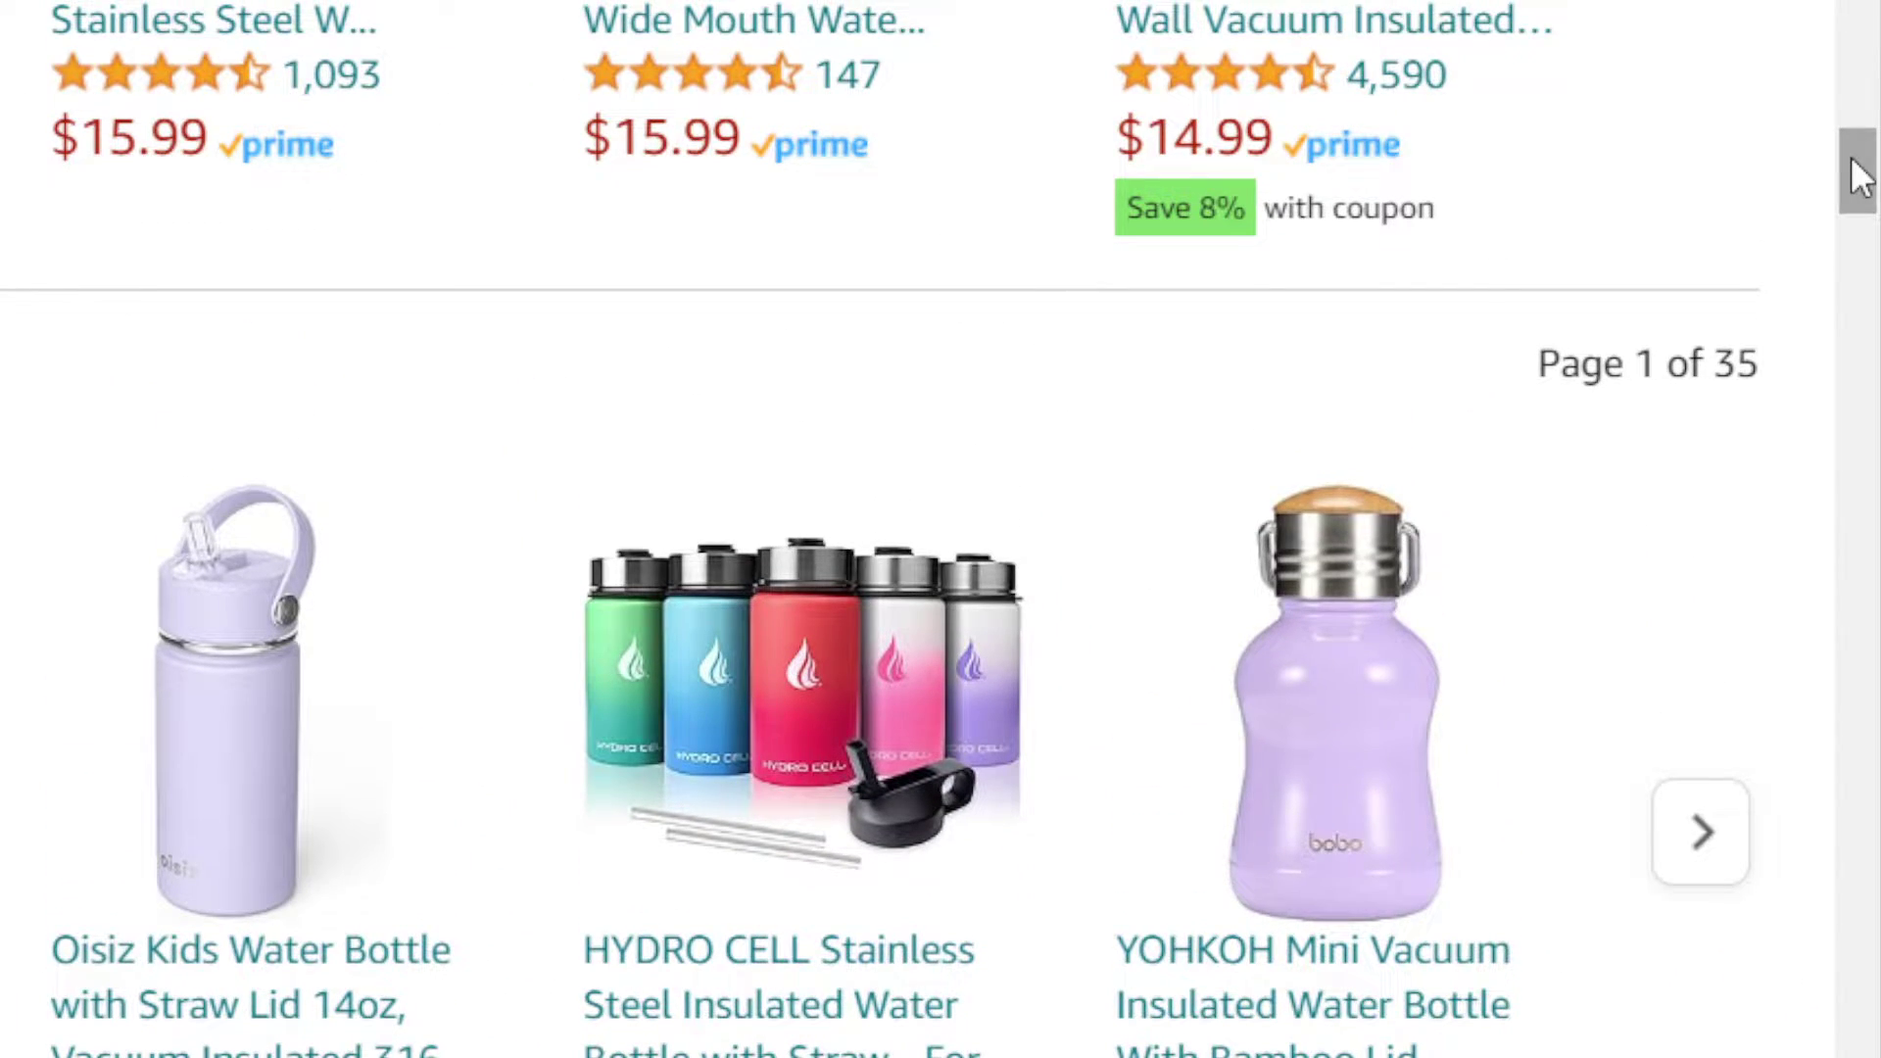
drag(1859, 172, 1859, 284)
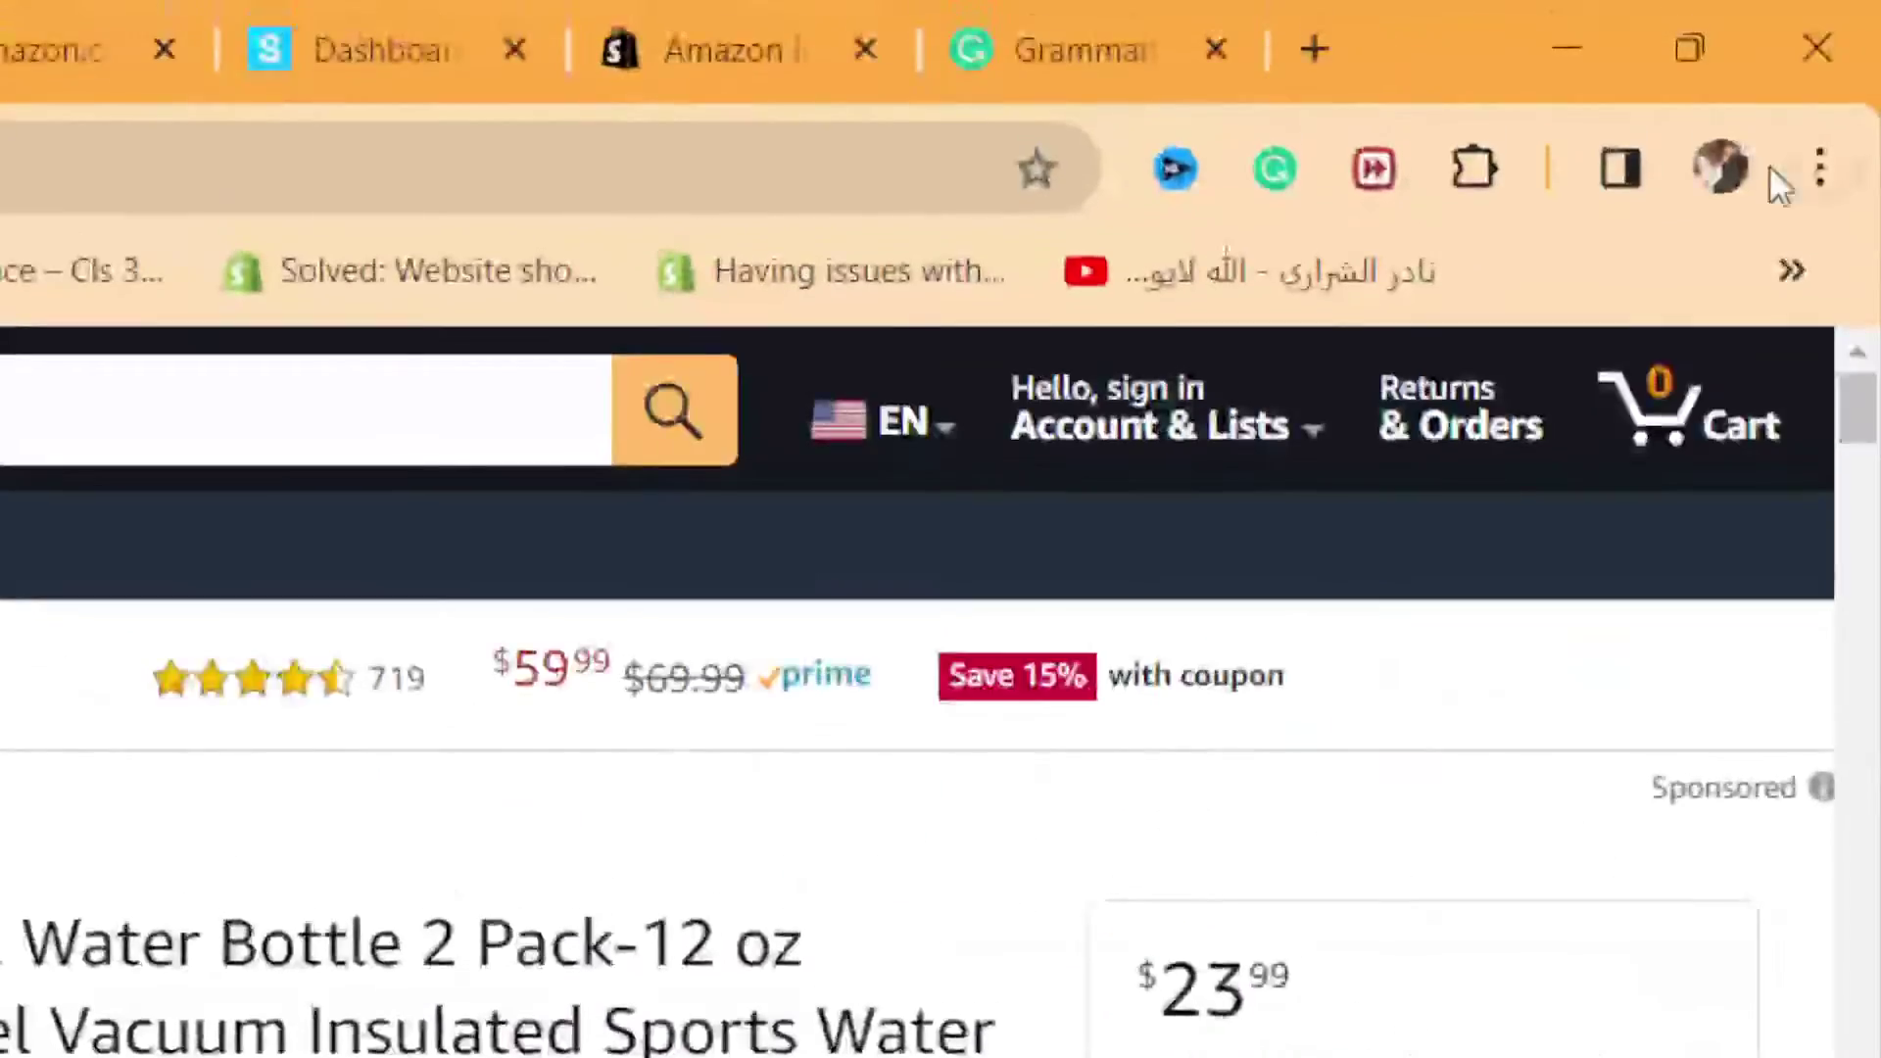
Switch to the Spreadr dashboard, close the product import message and open the Default Values settings
click(1050, 3)
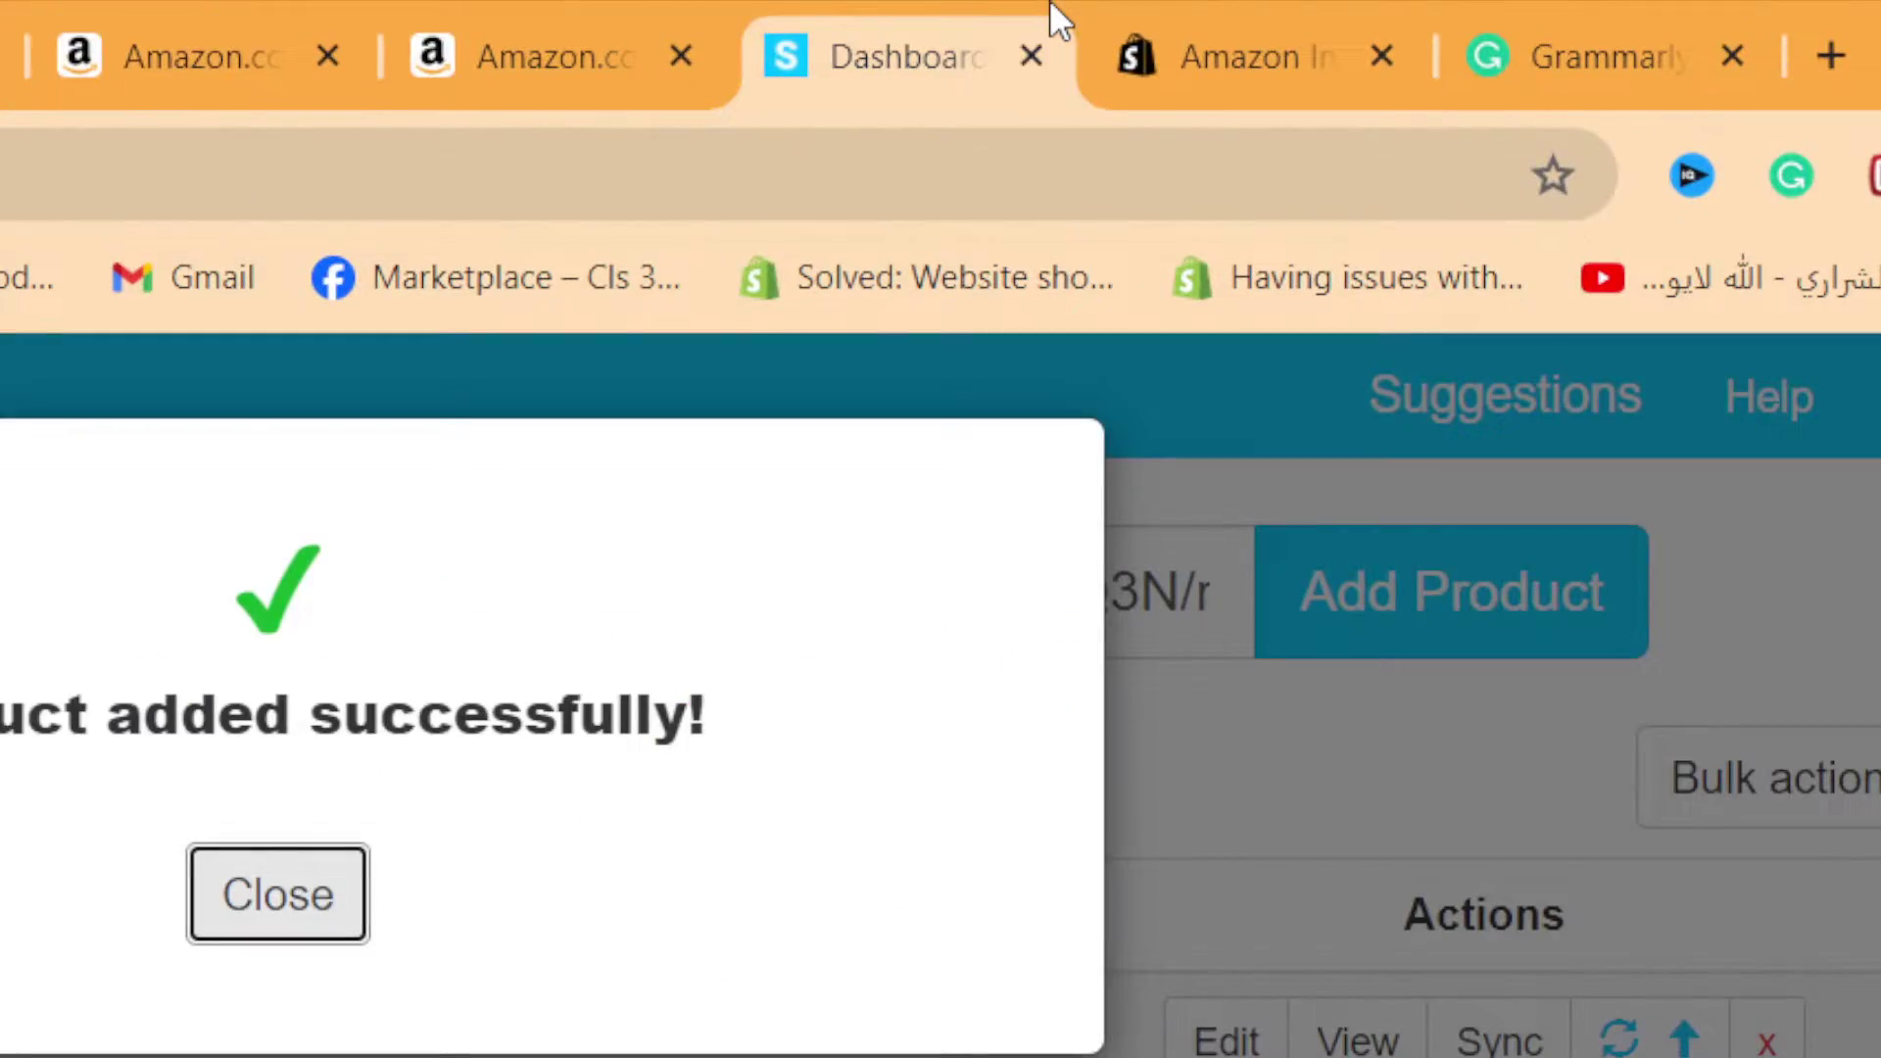
click(314, 902)
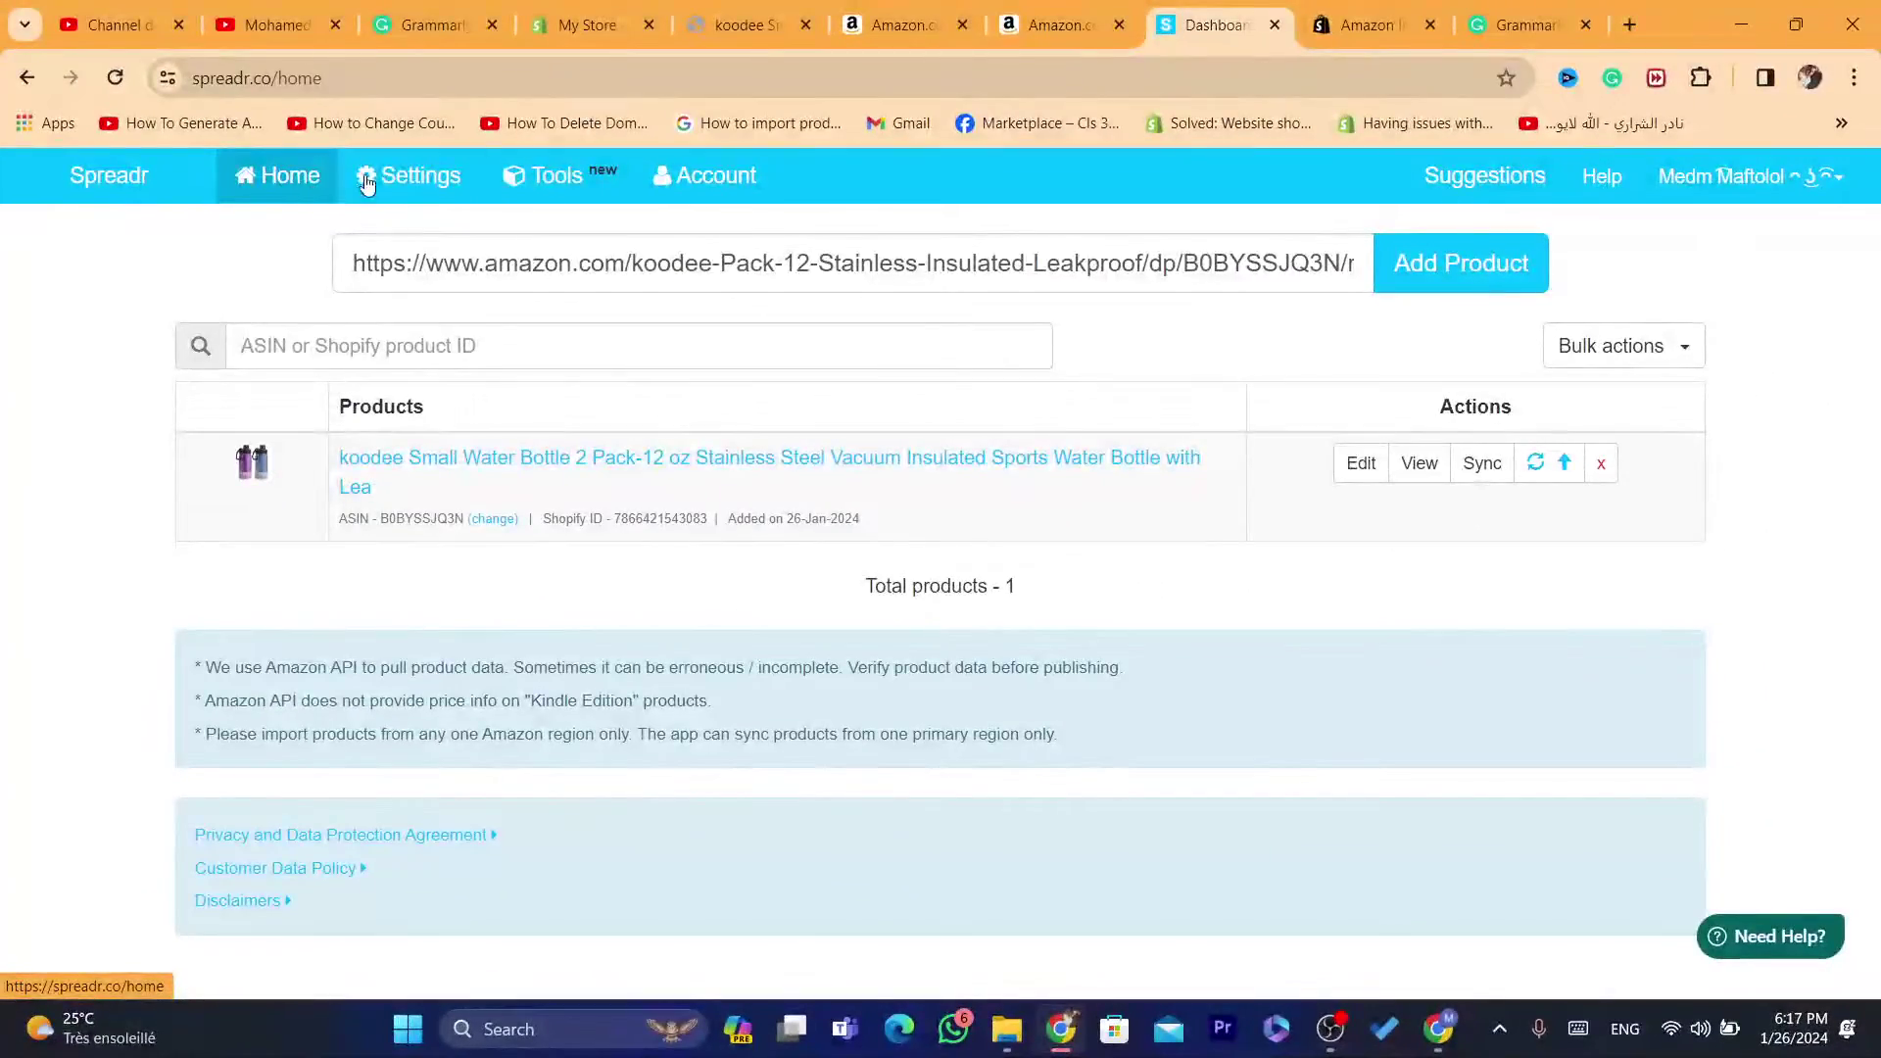
click(365, 185)
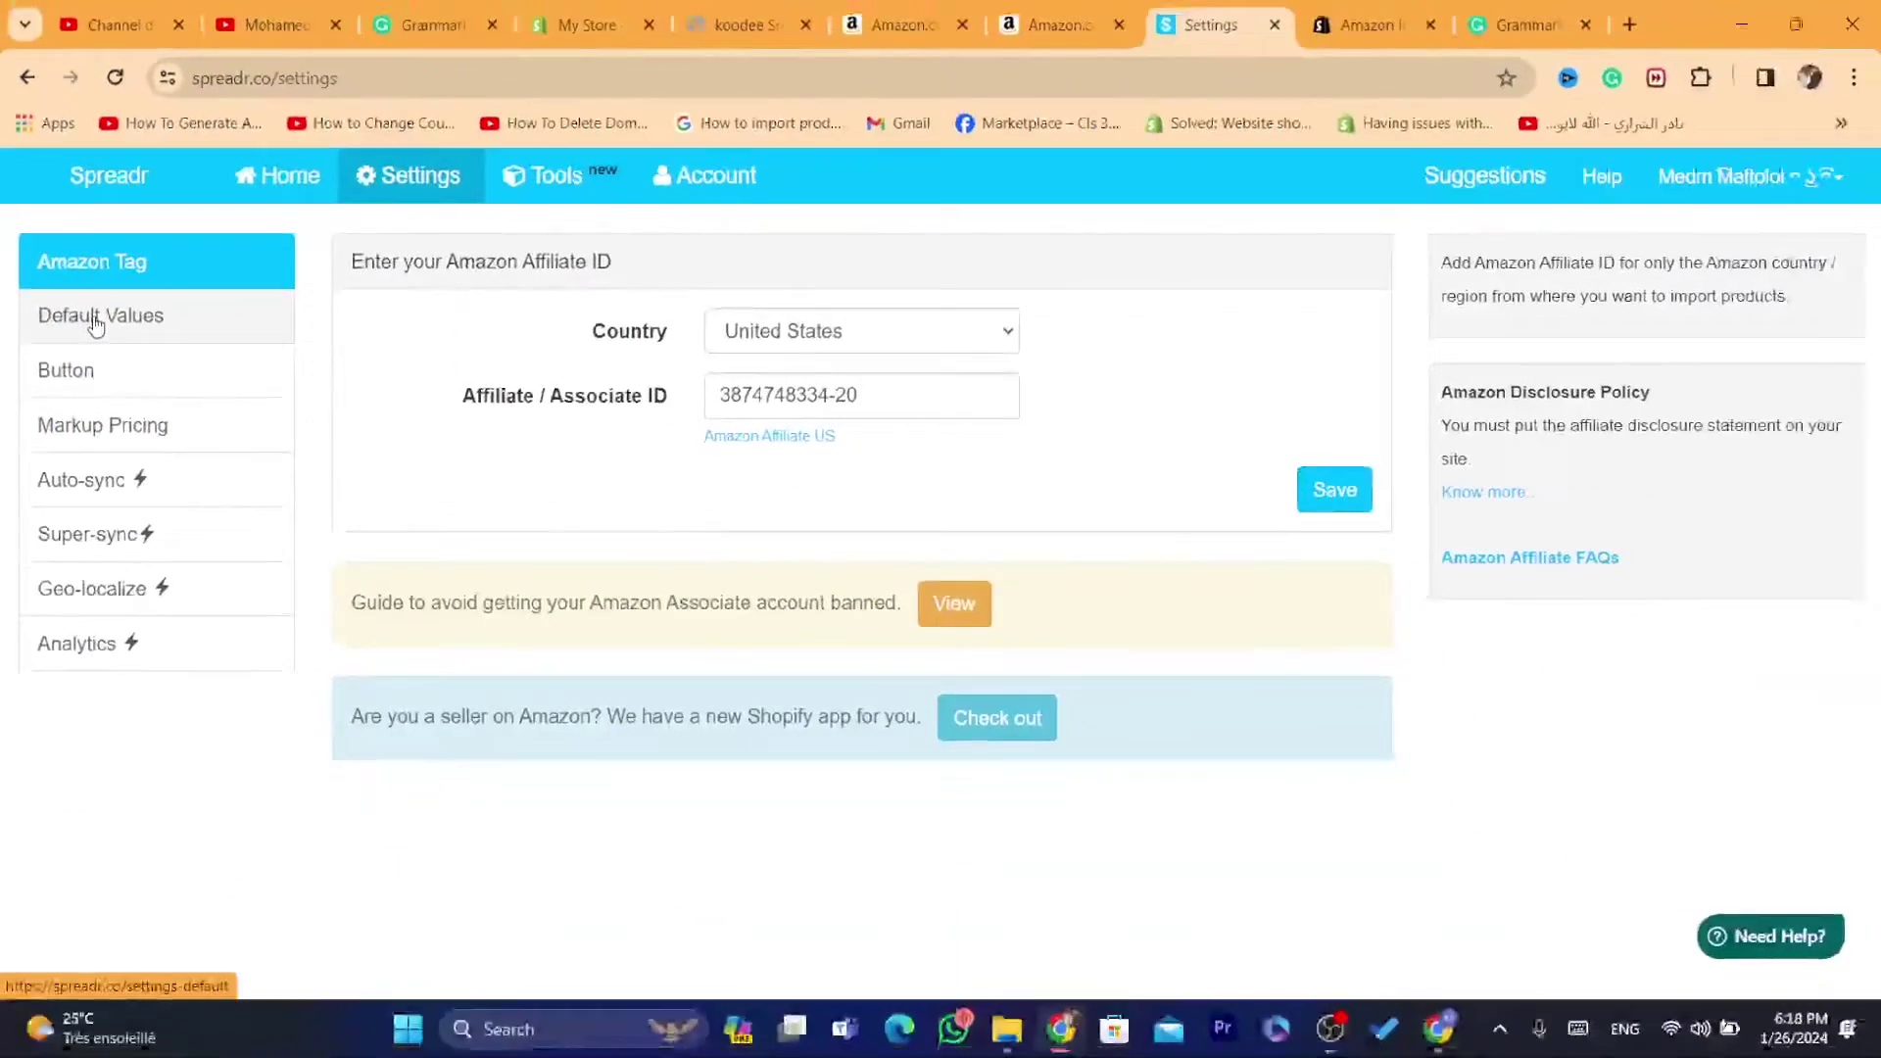
click(95, 323)
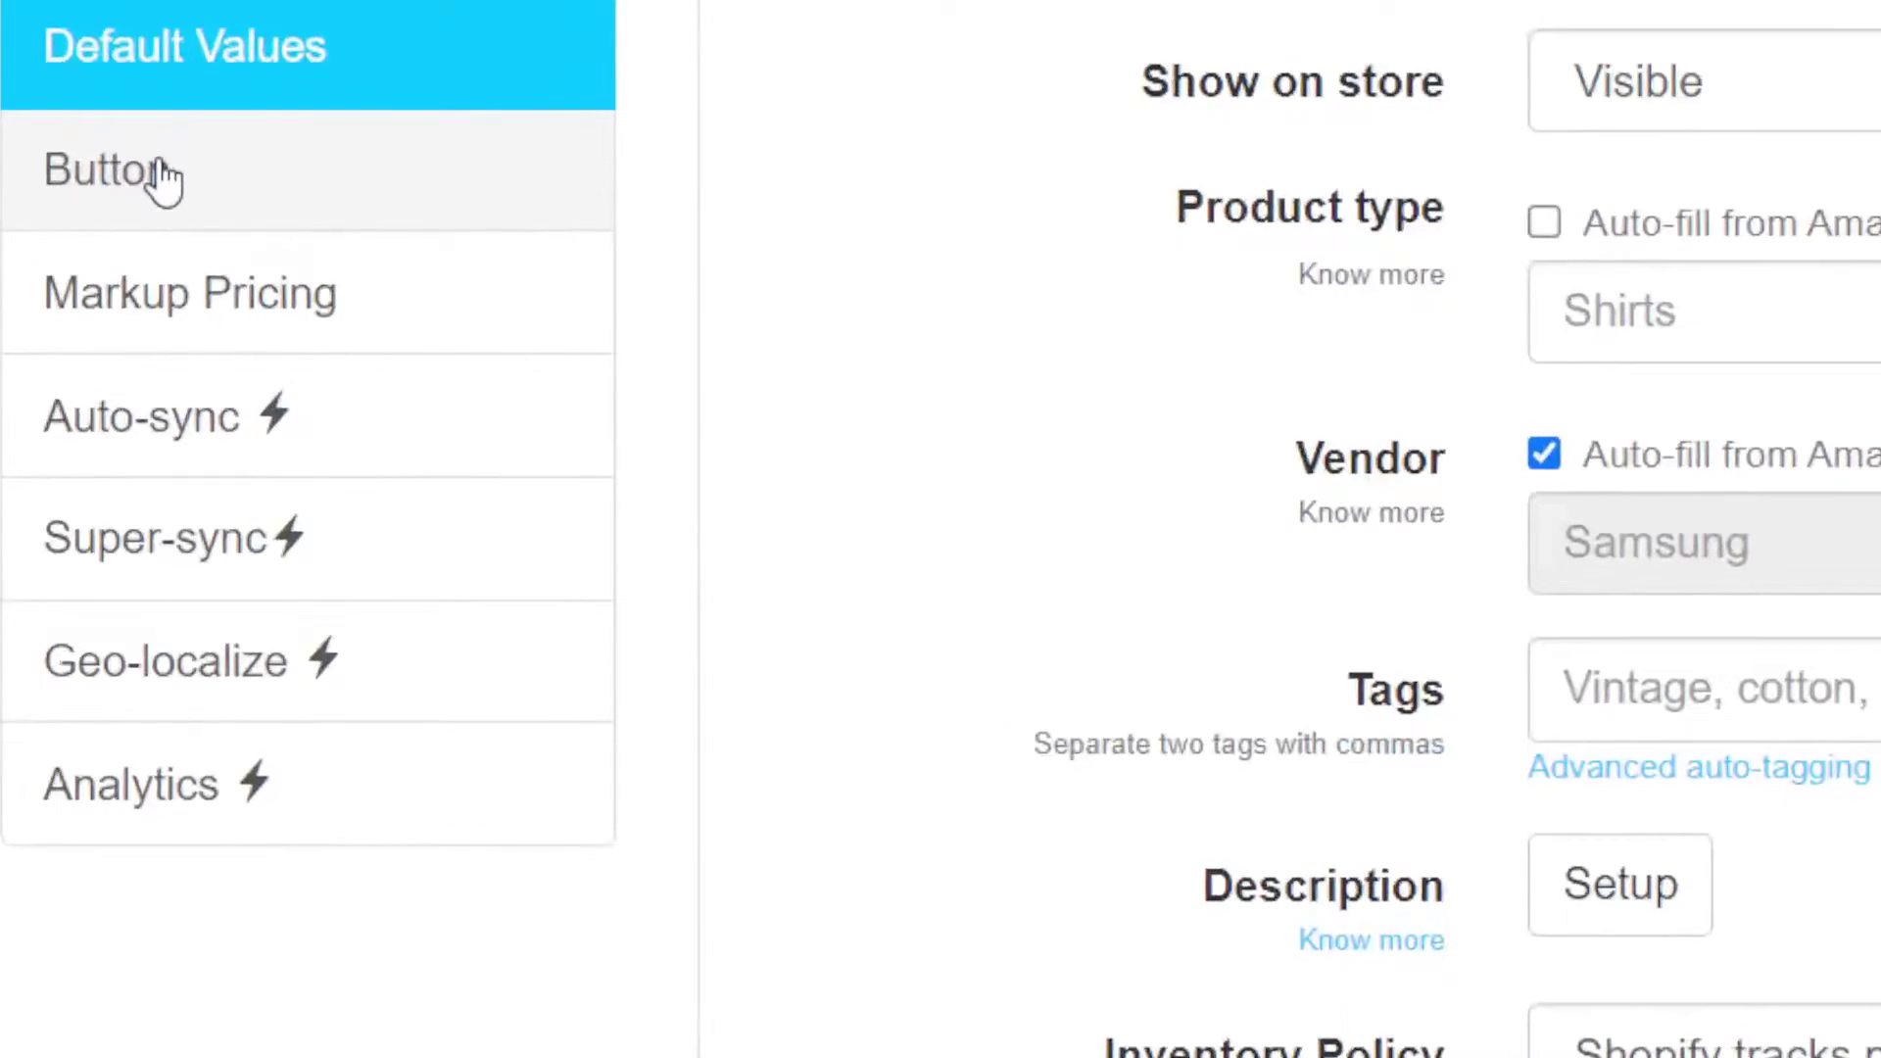
Open Spreadr's link button text setting, select its text and compare it with the button in the koodee storefront preview
click(162, 176)
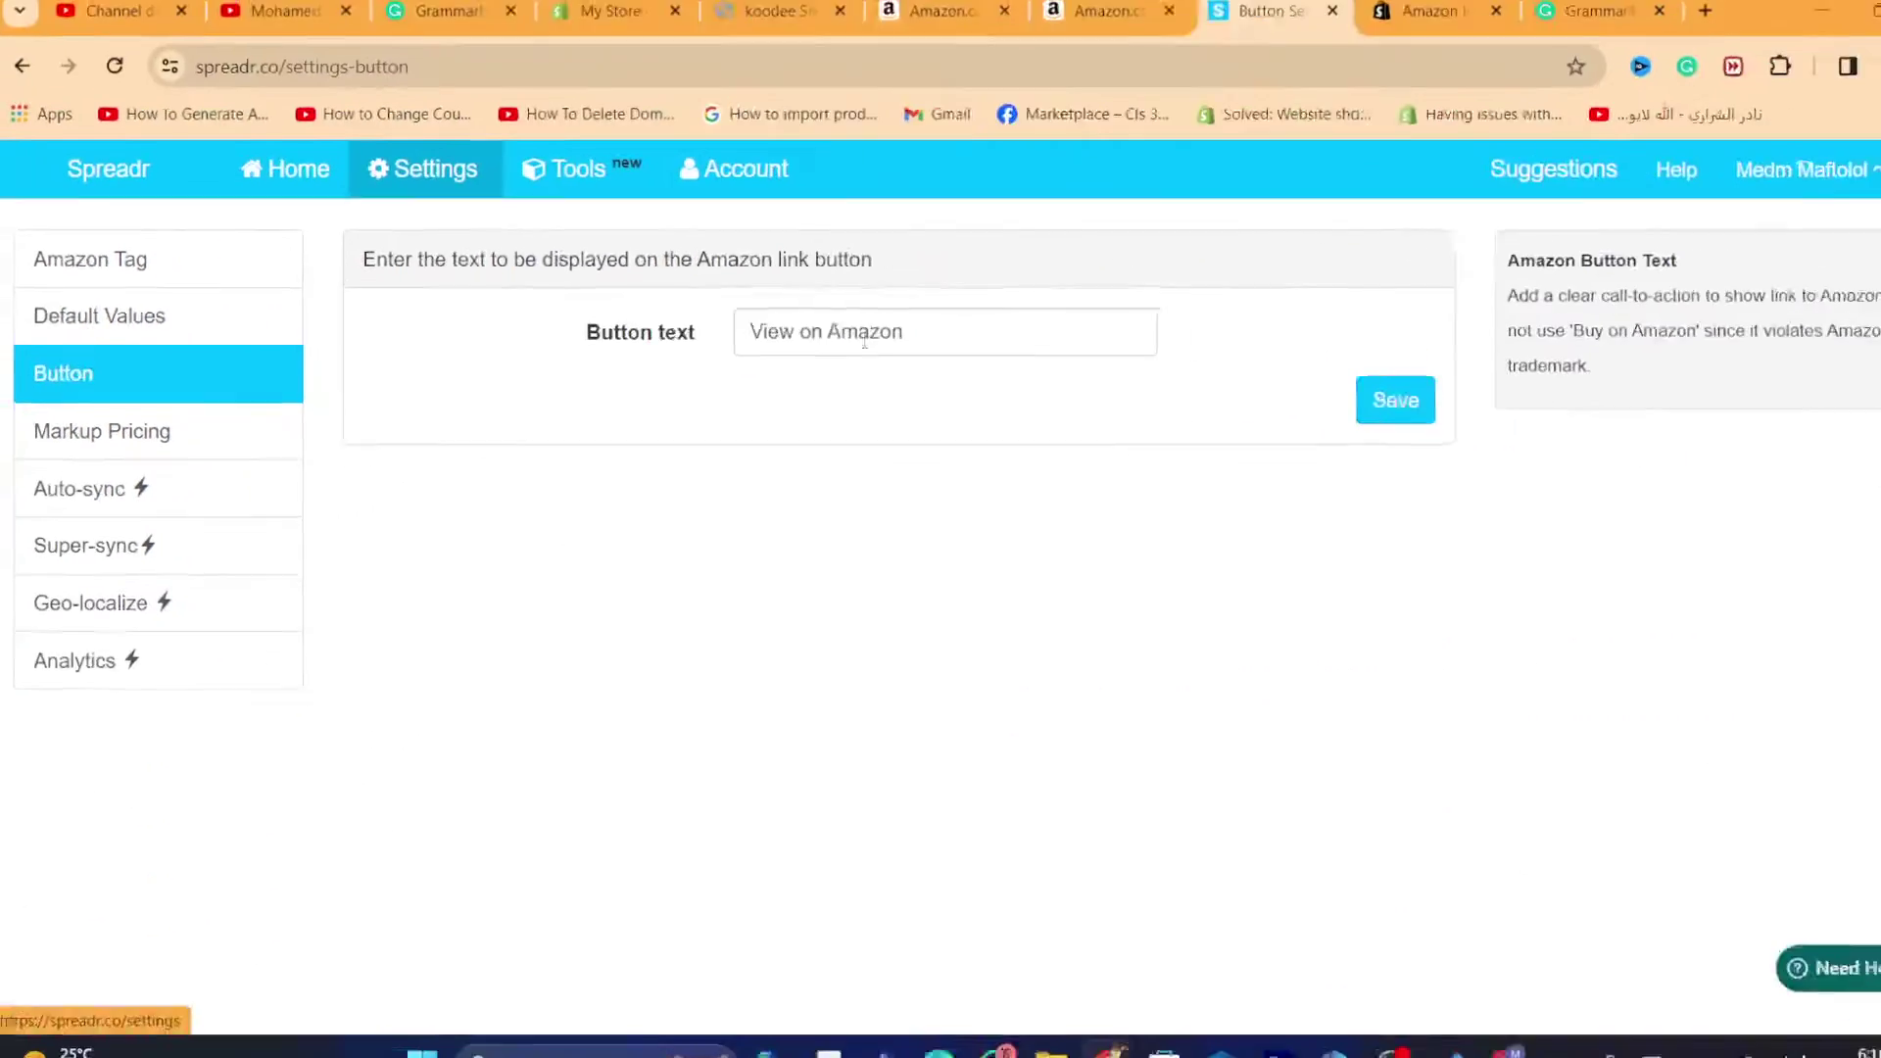
double_click(811, 331)
triple_click(811, 331)
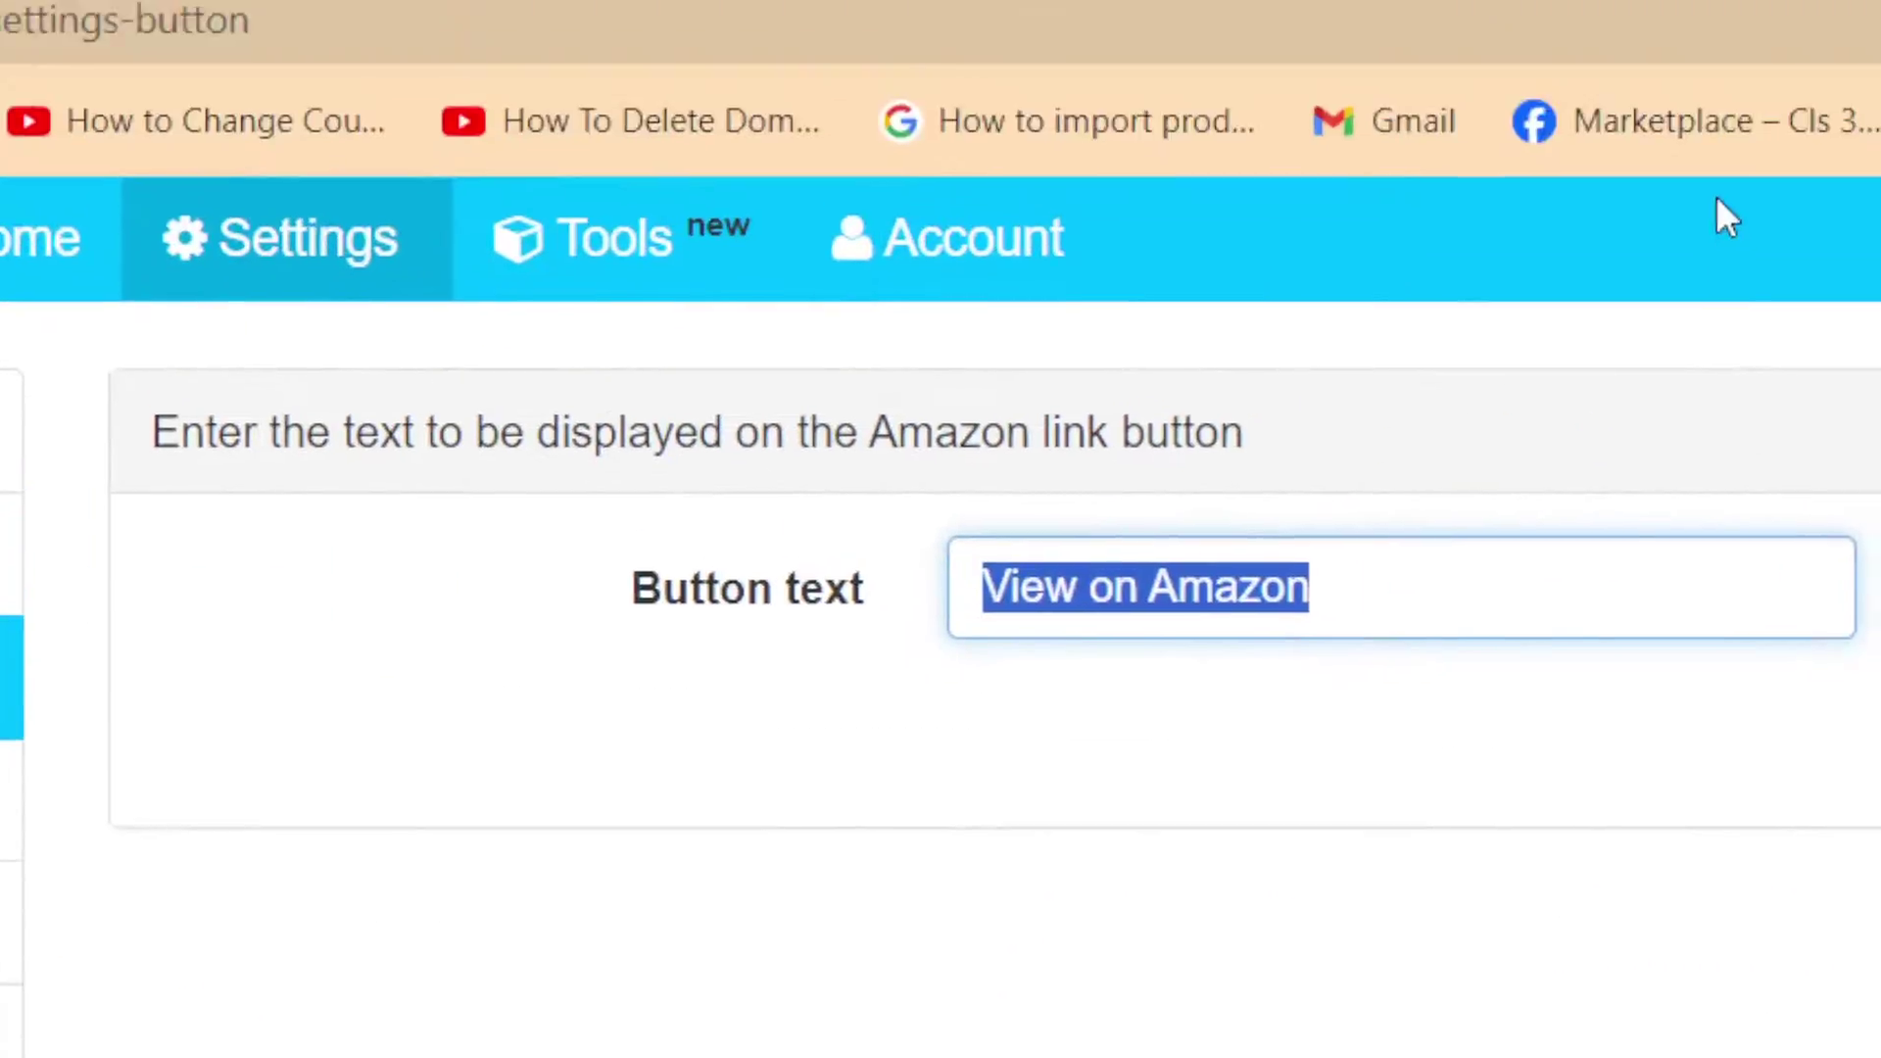
click(1047, 12)
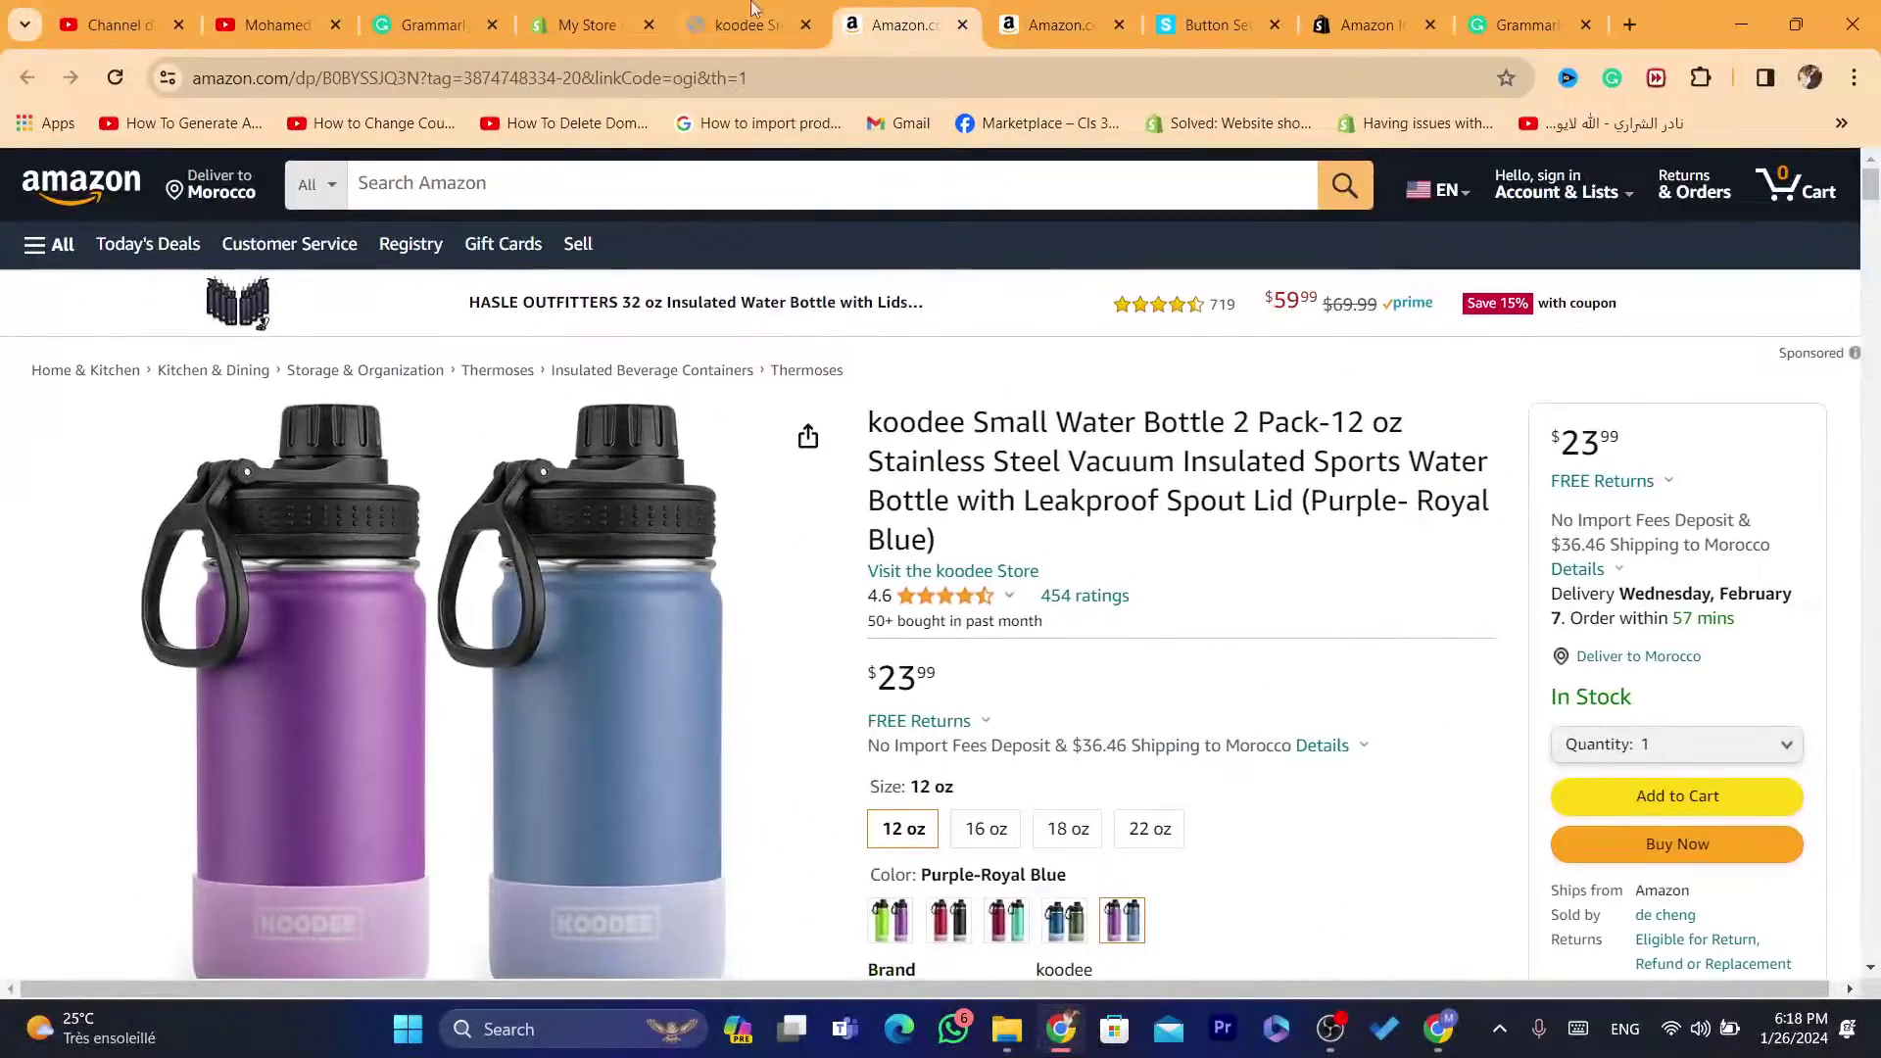
click(999, 25)
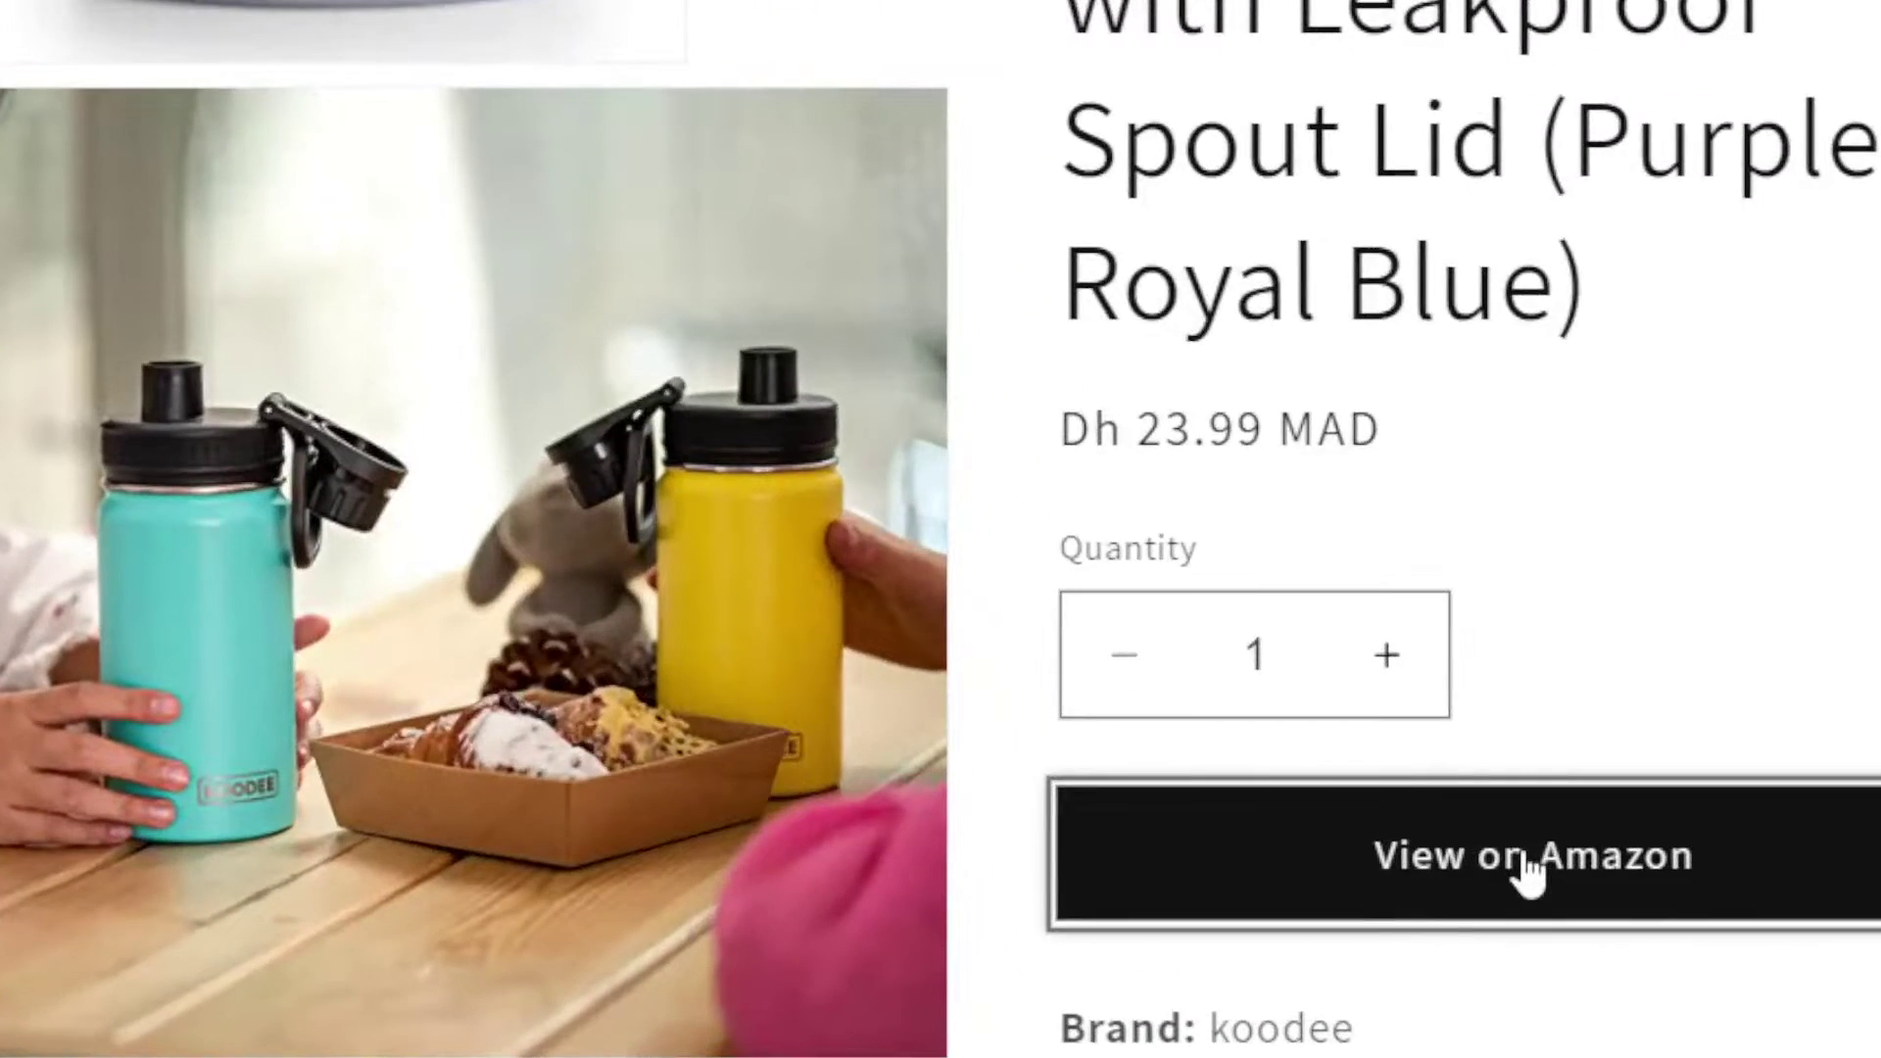
click(1171, 24)
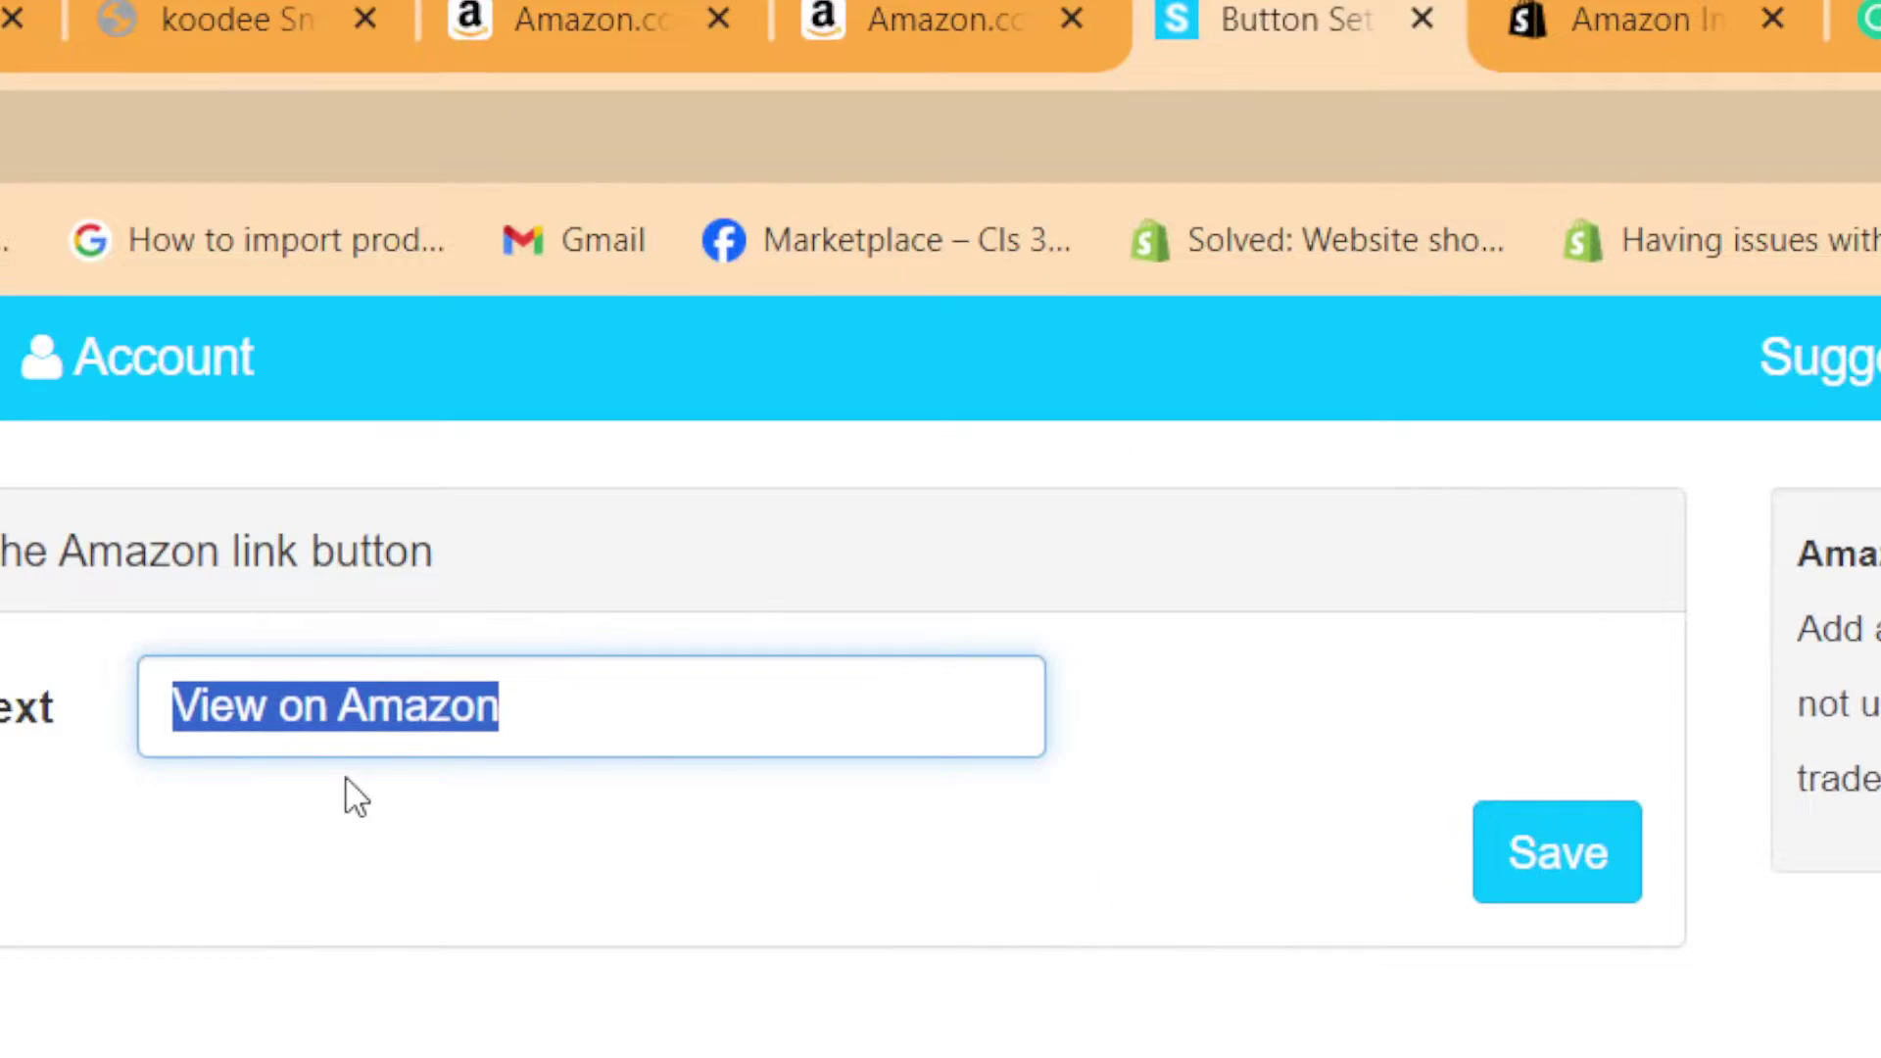
Replace the Amazon link button text with BUY IT NOW and save the setting
text(BUY I)
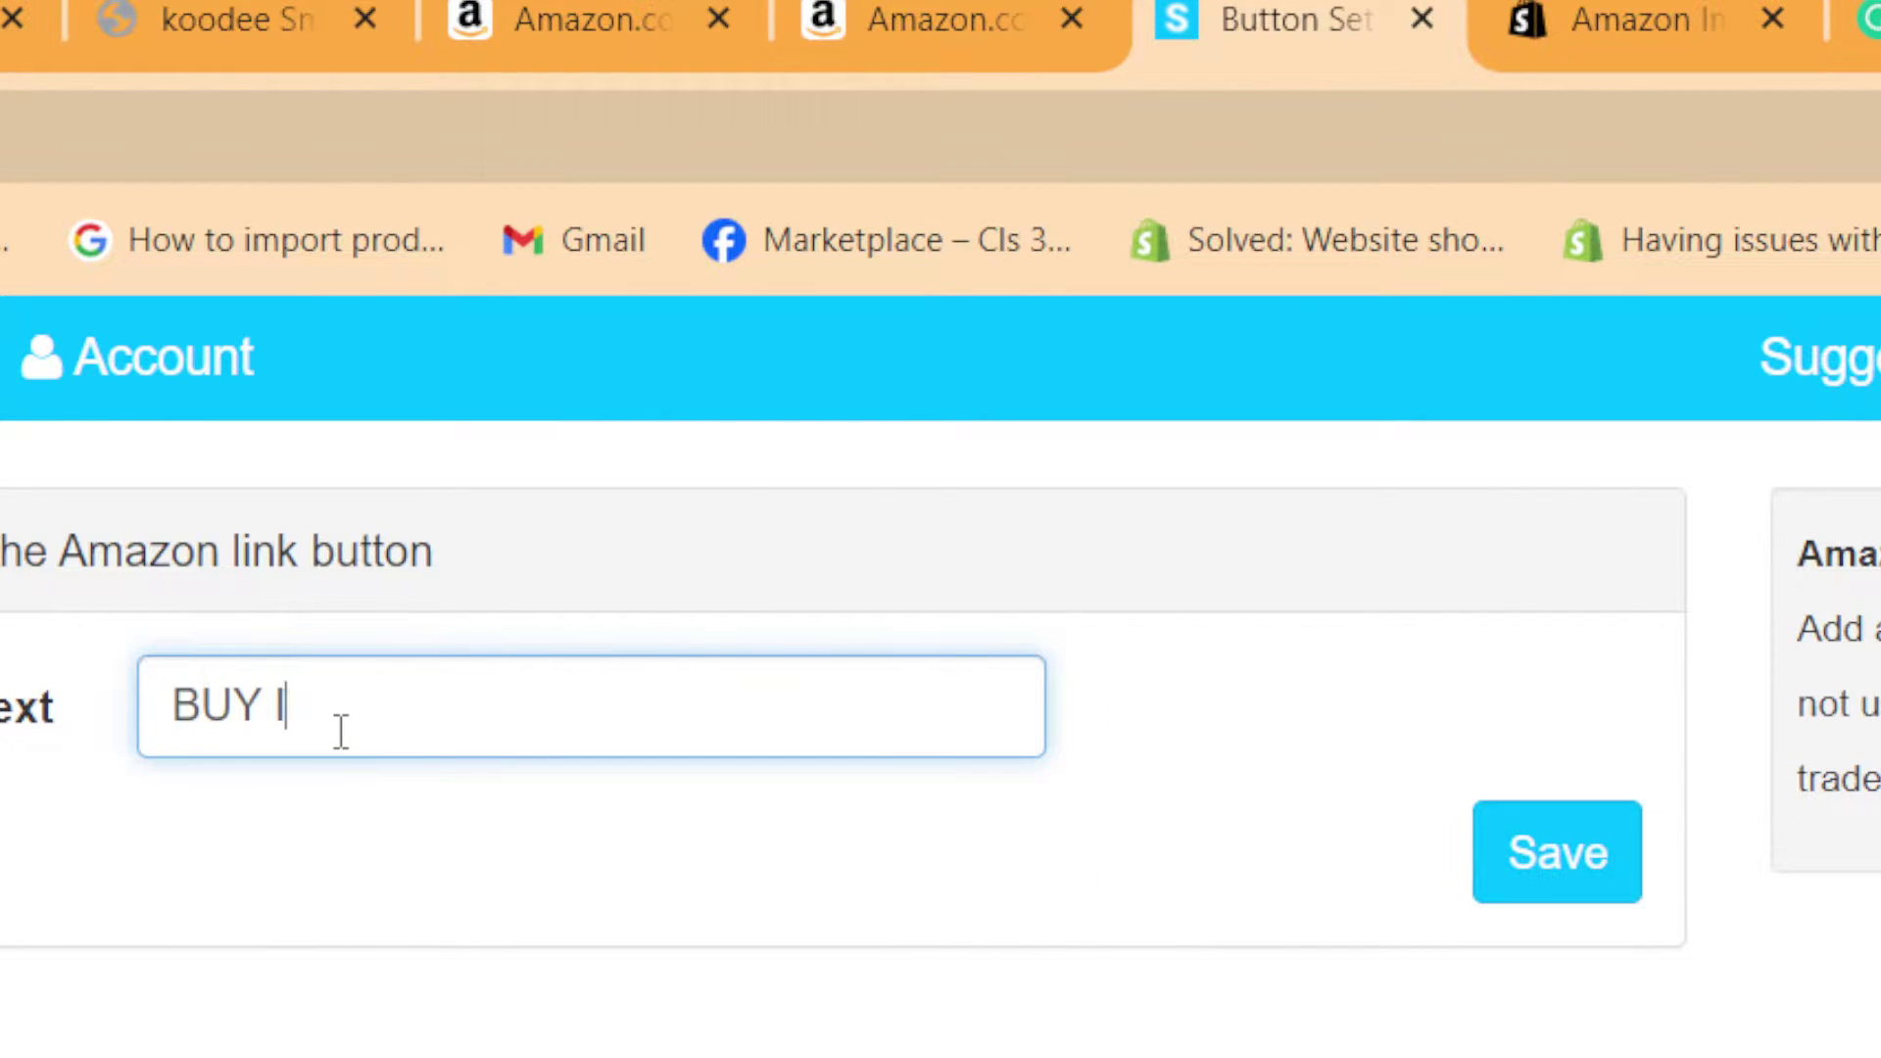
text(T NOW)
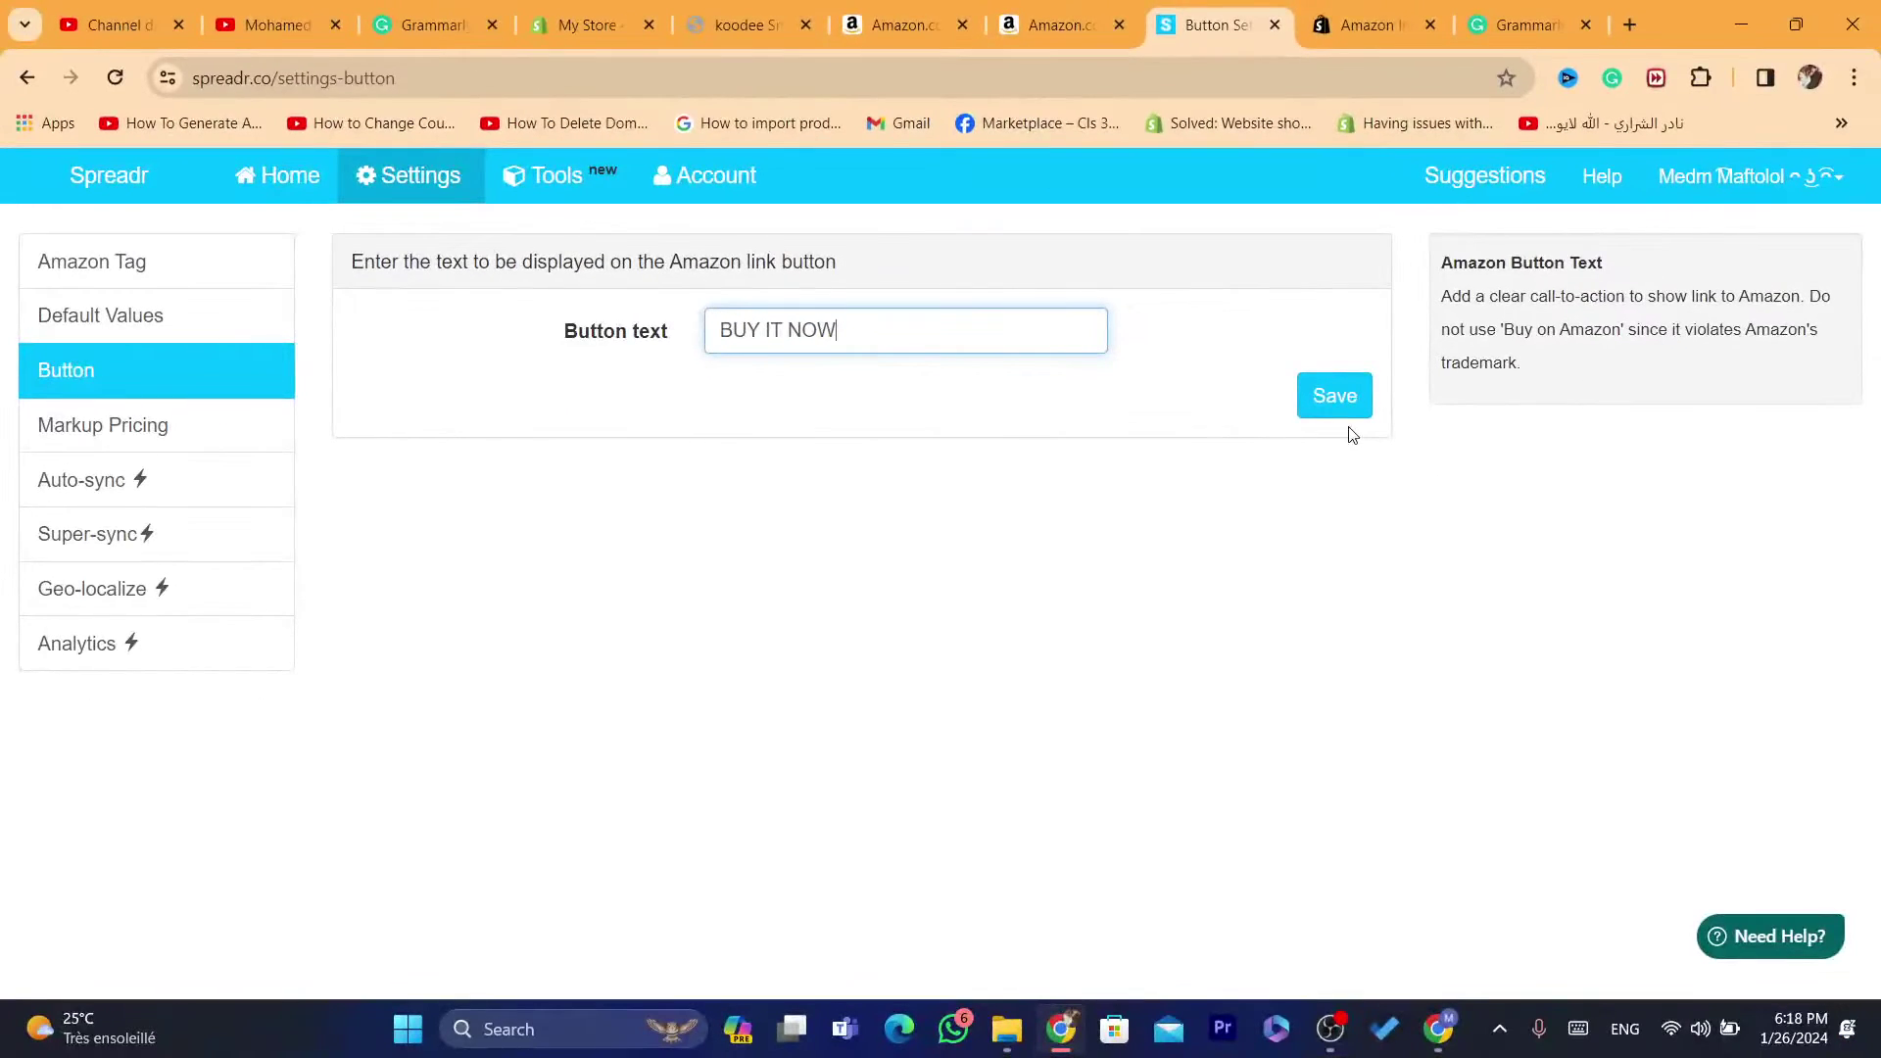
click(1579, 893)
Reload the koodee storefront preview, follow its BUY IT NOW button and examine the product title on Amazon
click(744, 24)
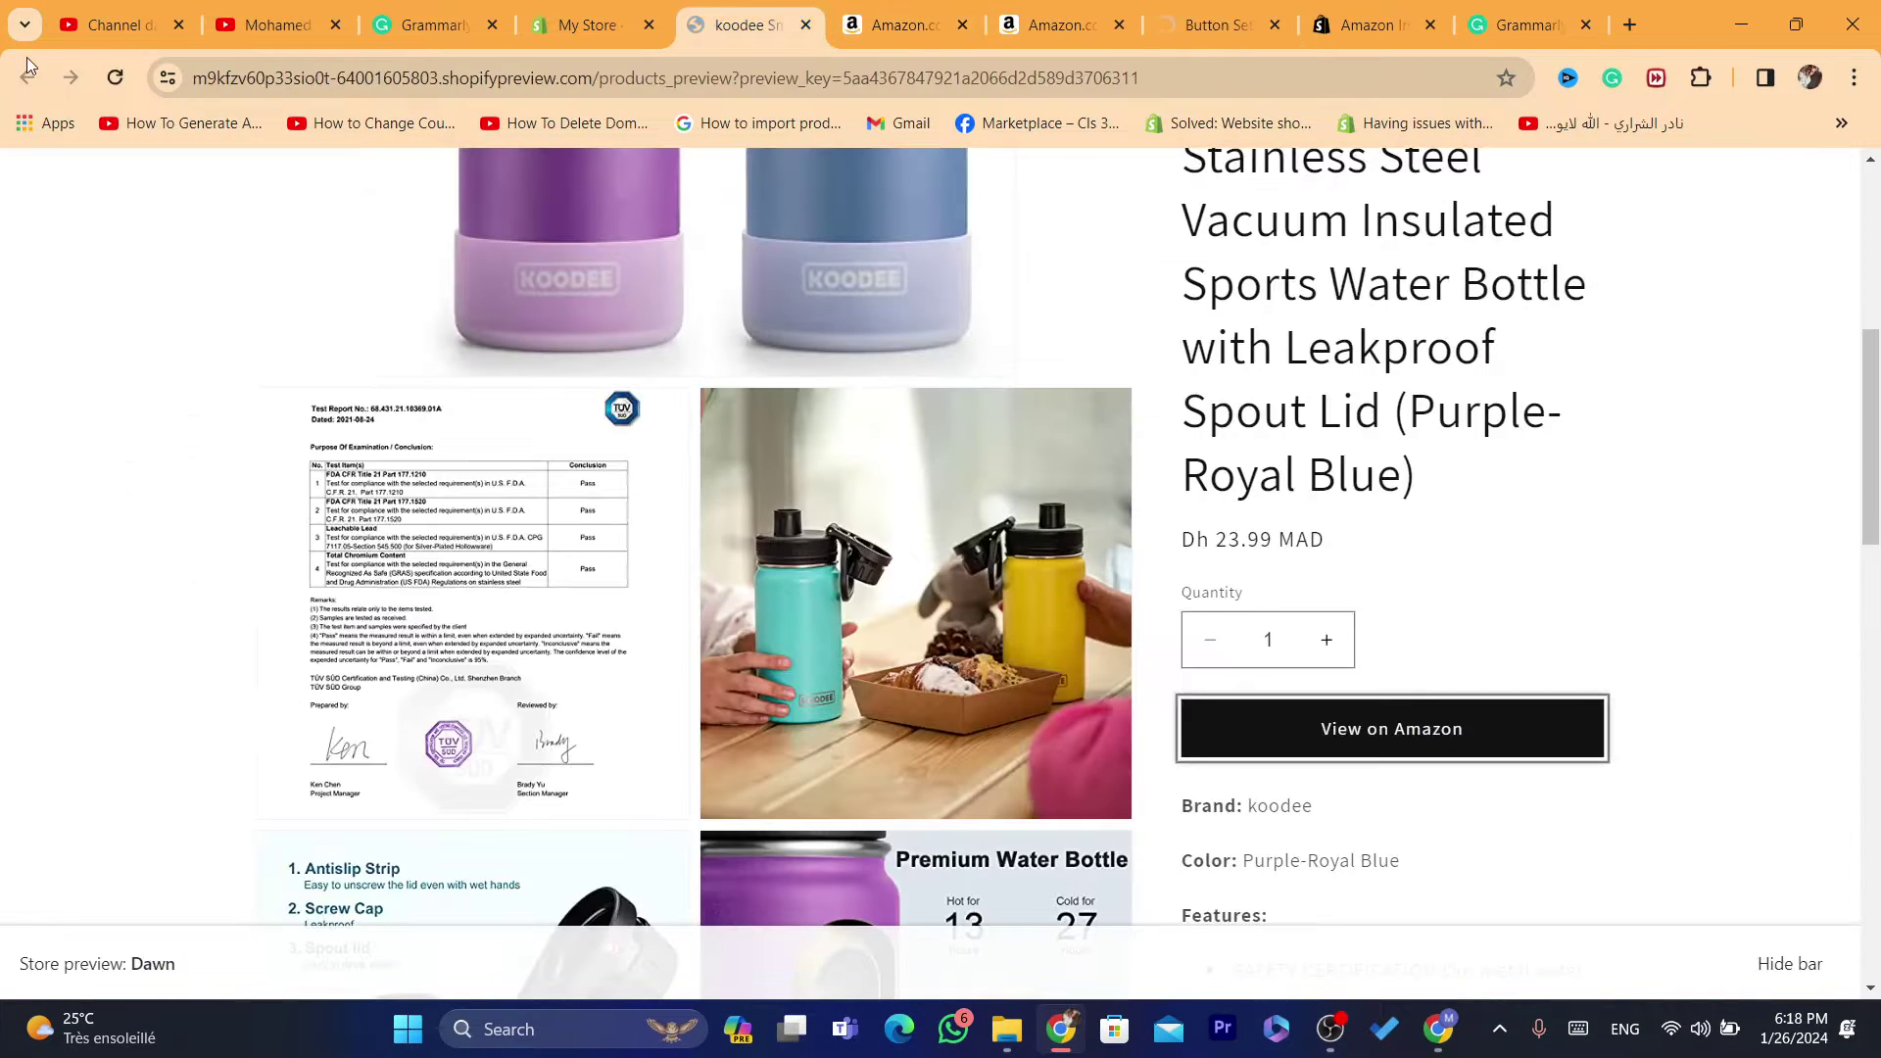
click(114, 77)
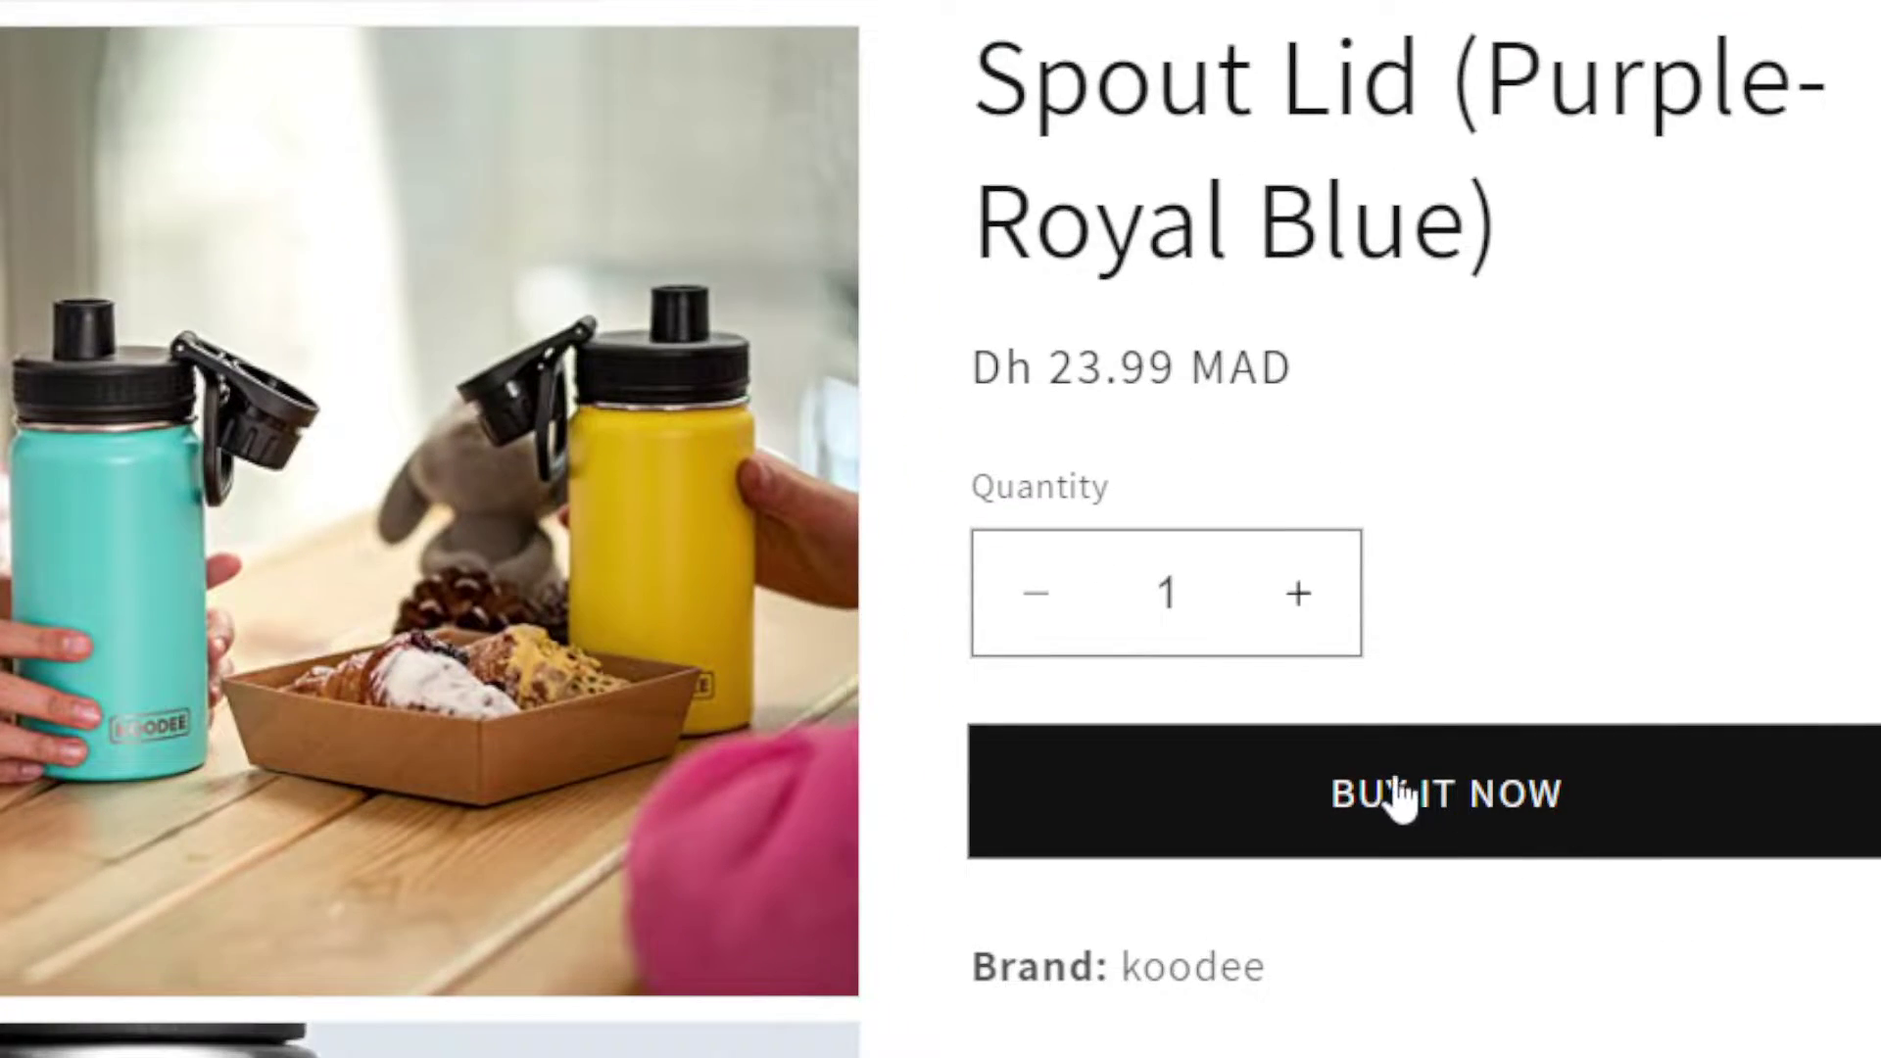
click(1427, 832)
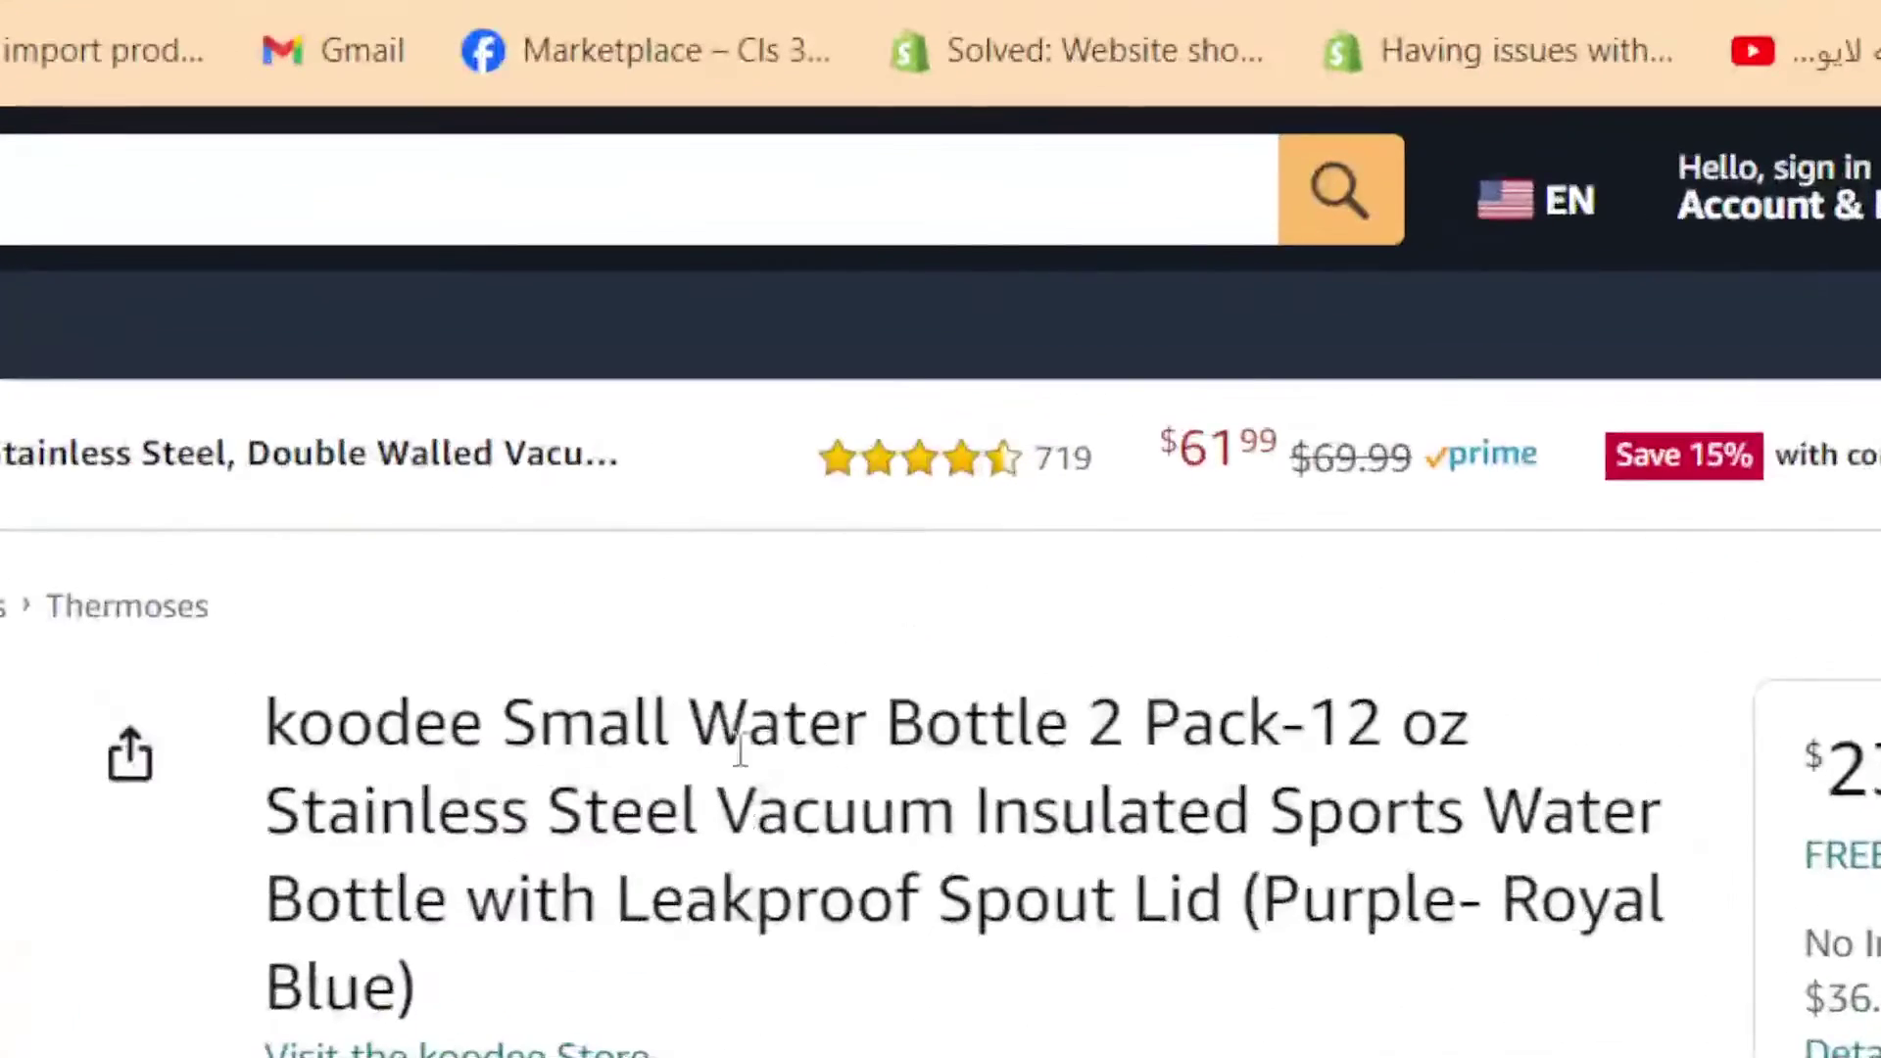
drag(345, 725, 956, 986)
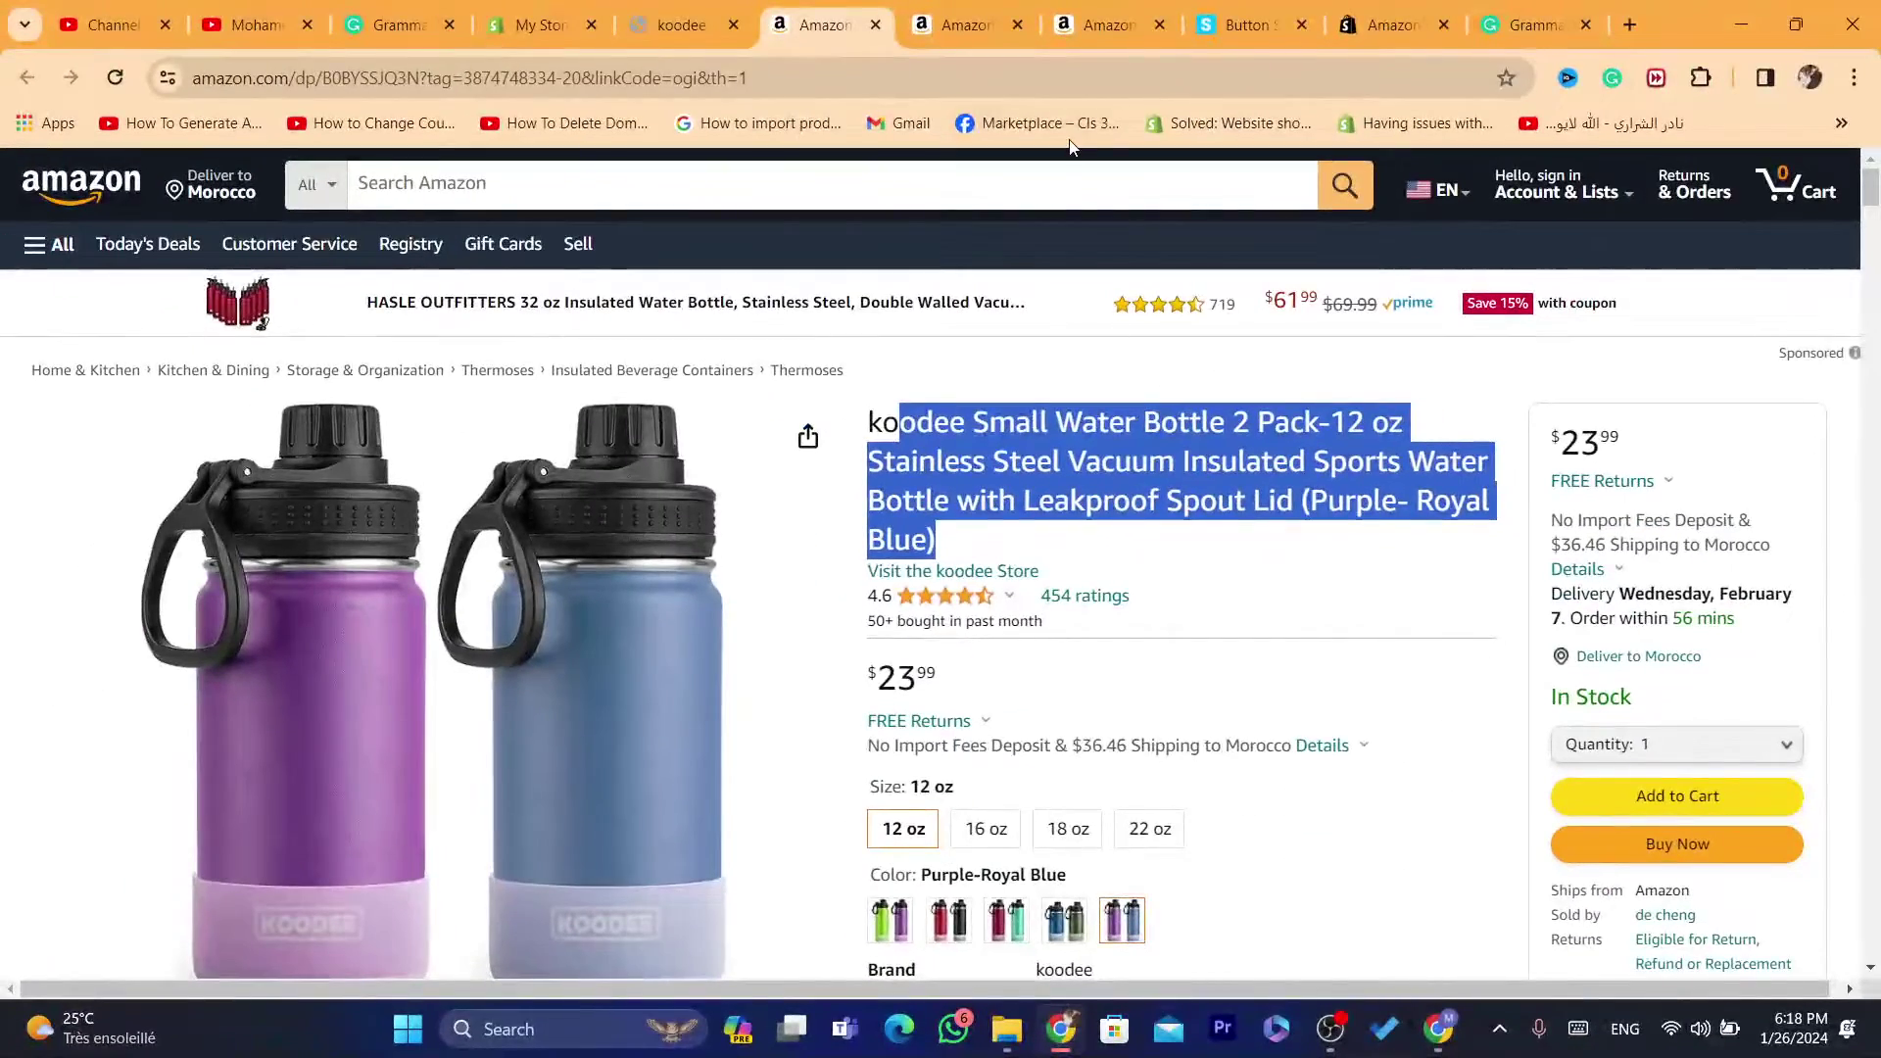
Move the Spreadr settings tab next to the newest Amazon tab and save the button text setting again
drag(1246, 24, 948, 13)
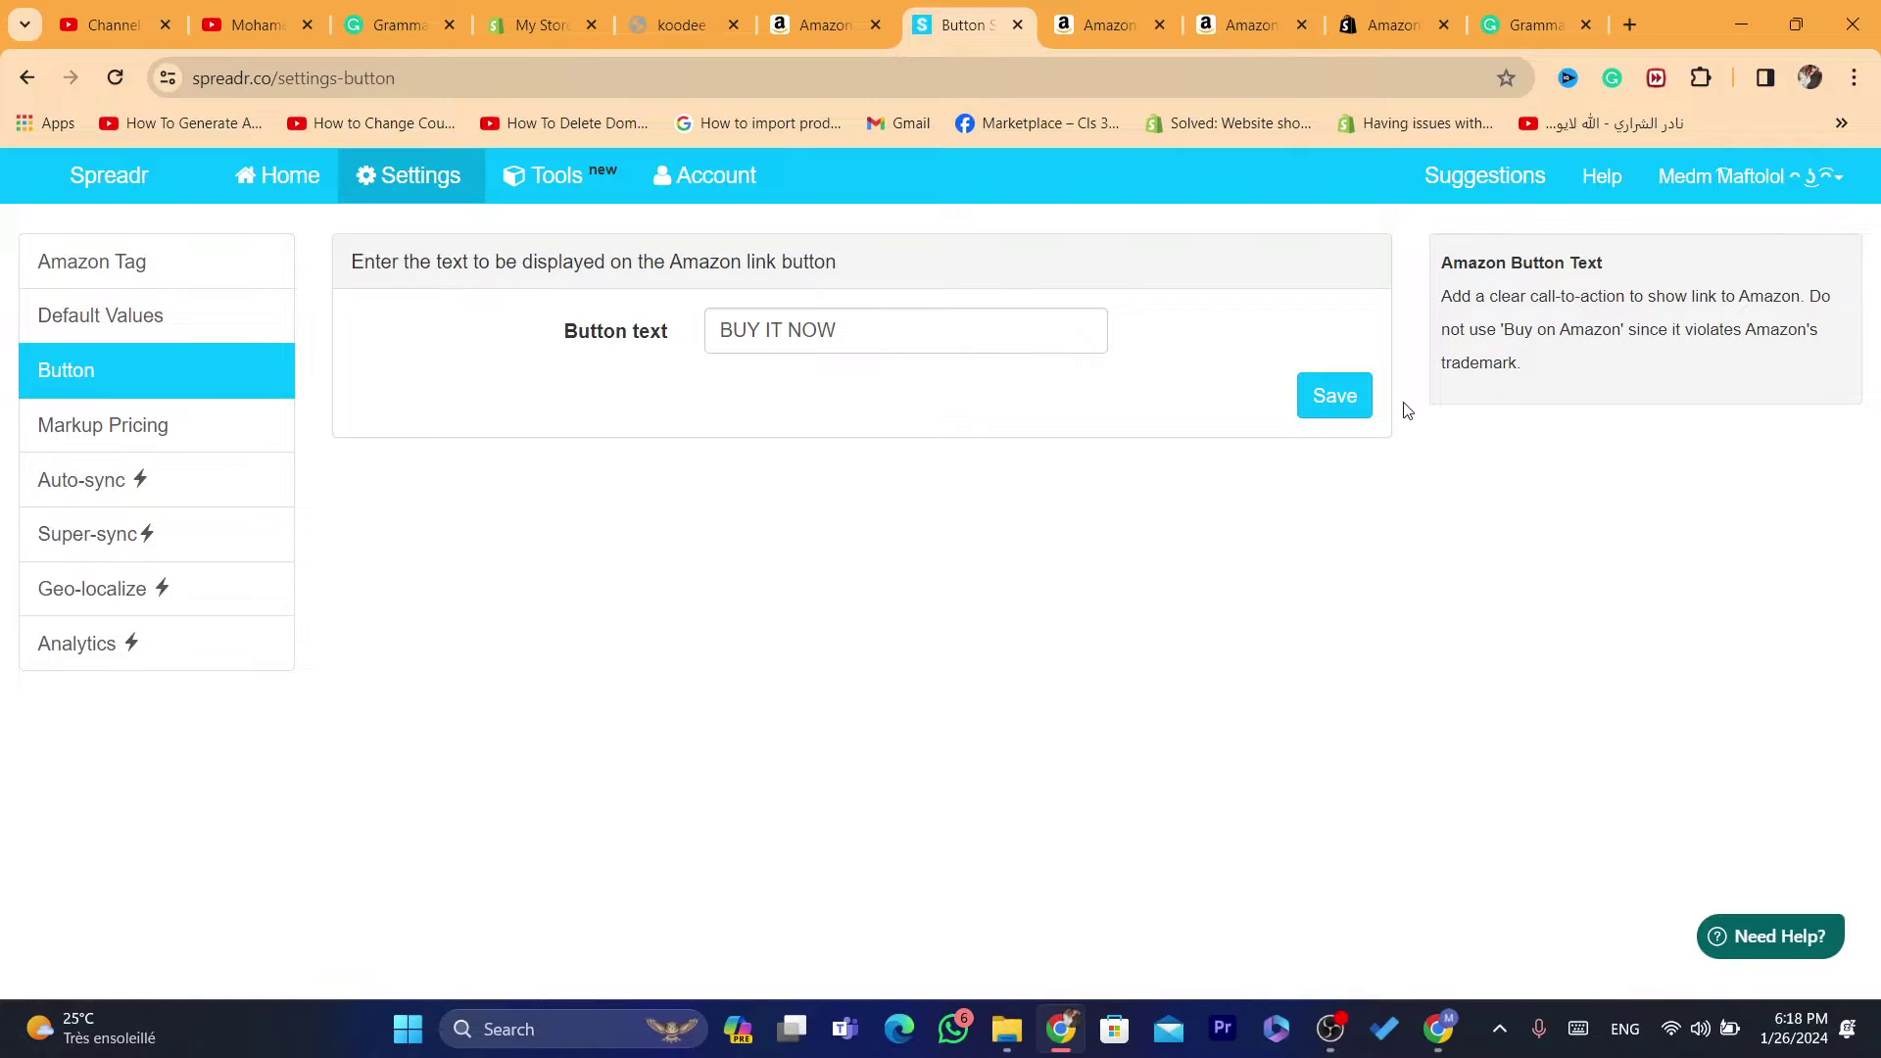
click(1347, 408)
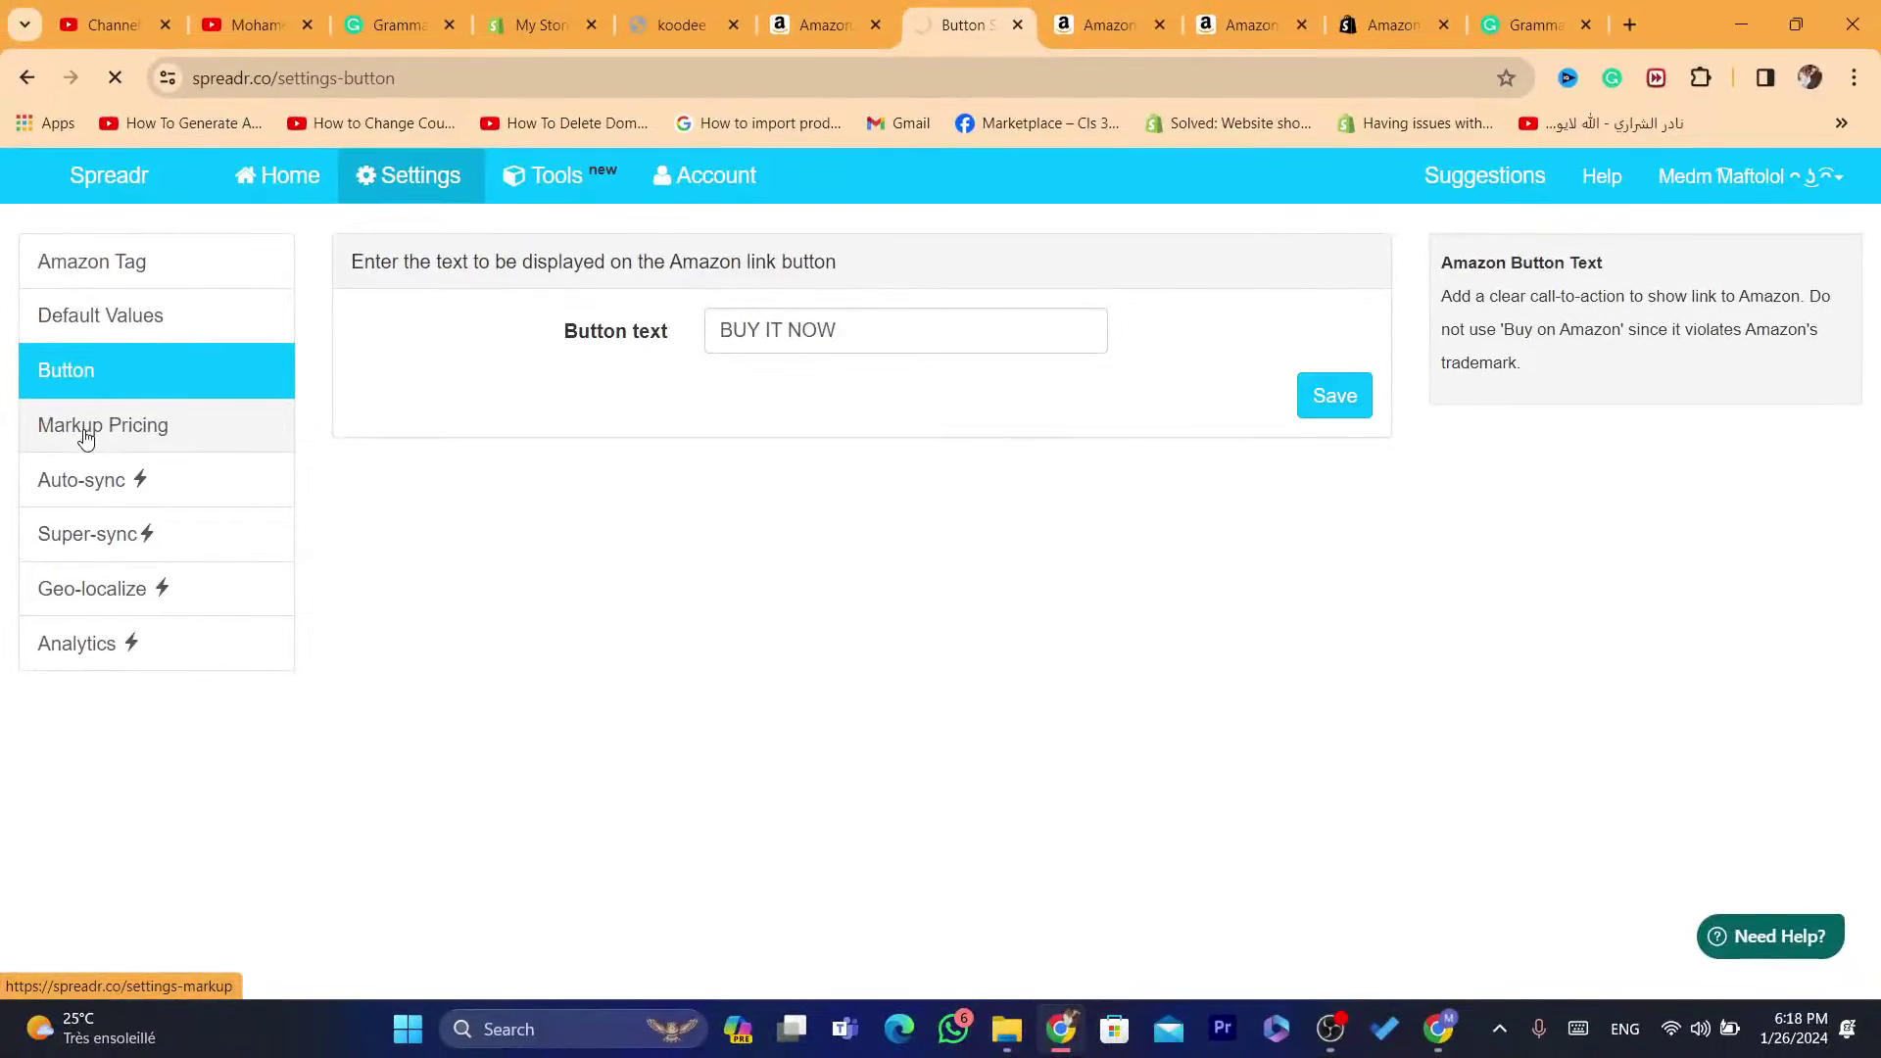
Review the Markup Pricing rules, then set the Auto-sync rule for product price changes to Update price on Shopify as per Amazon
click(87, 437)
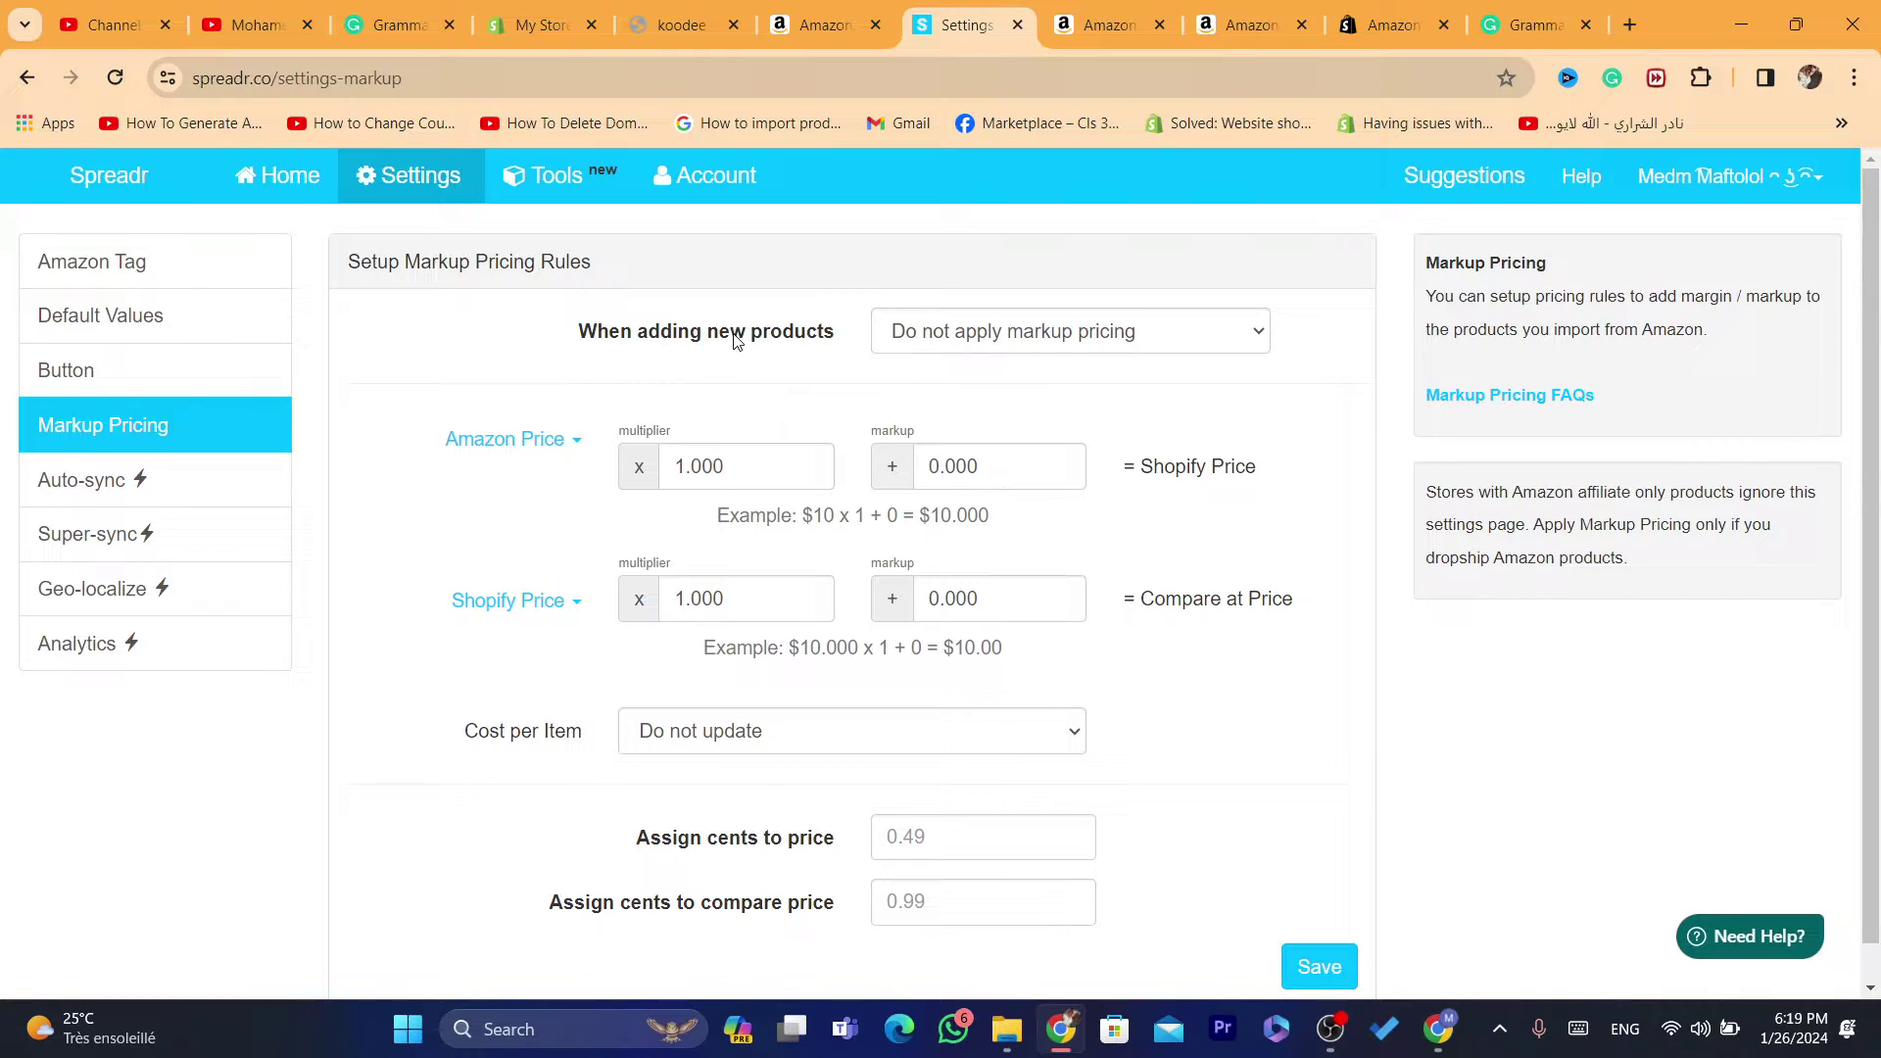
scroll(1029, 364, down, 1)
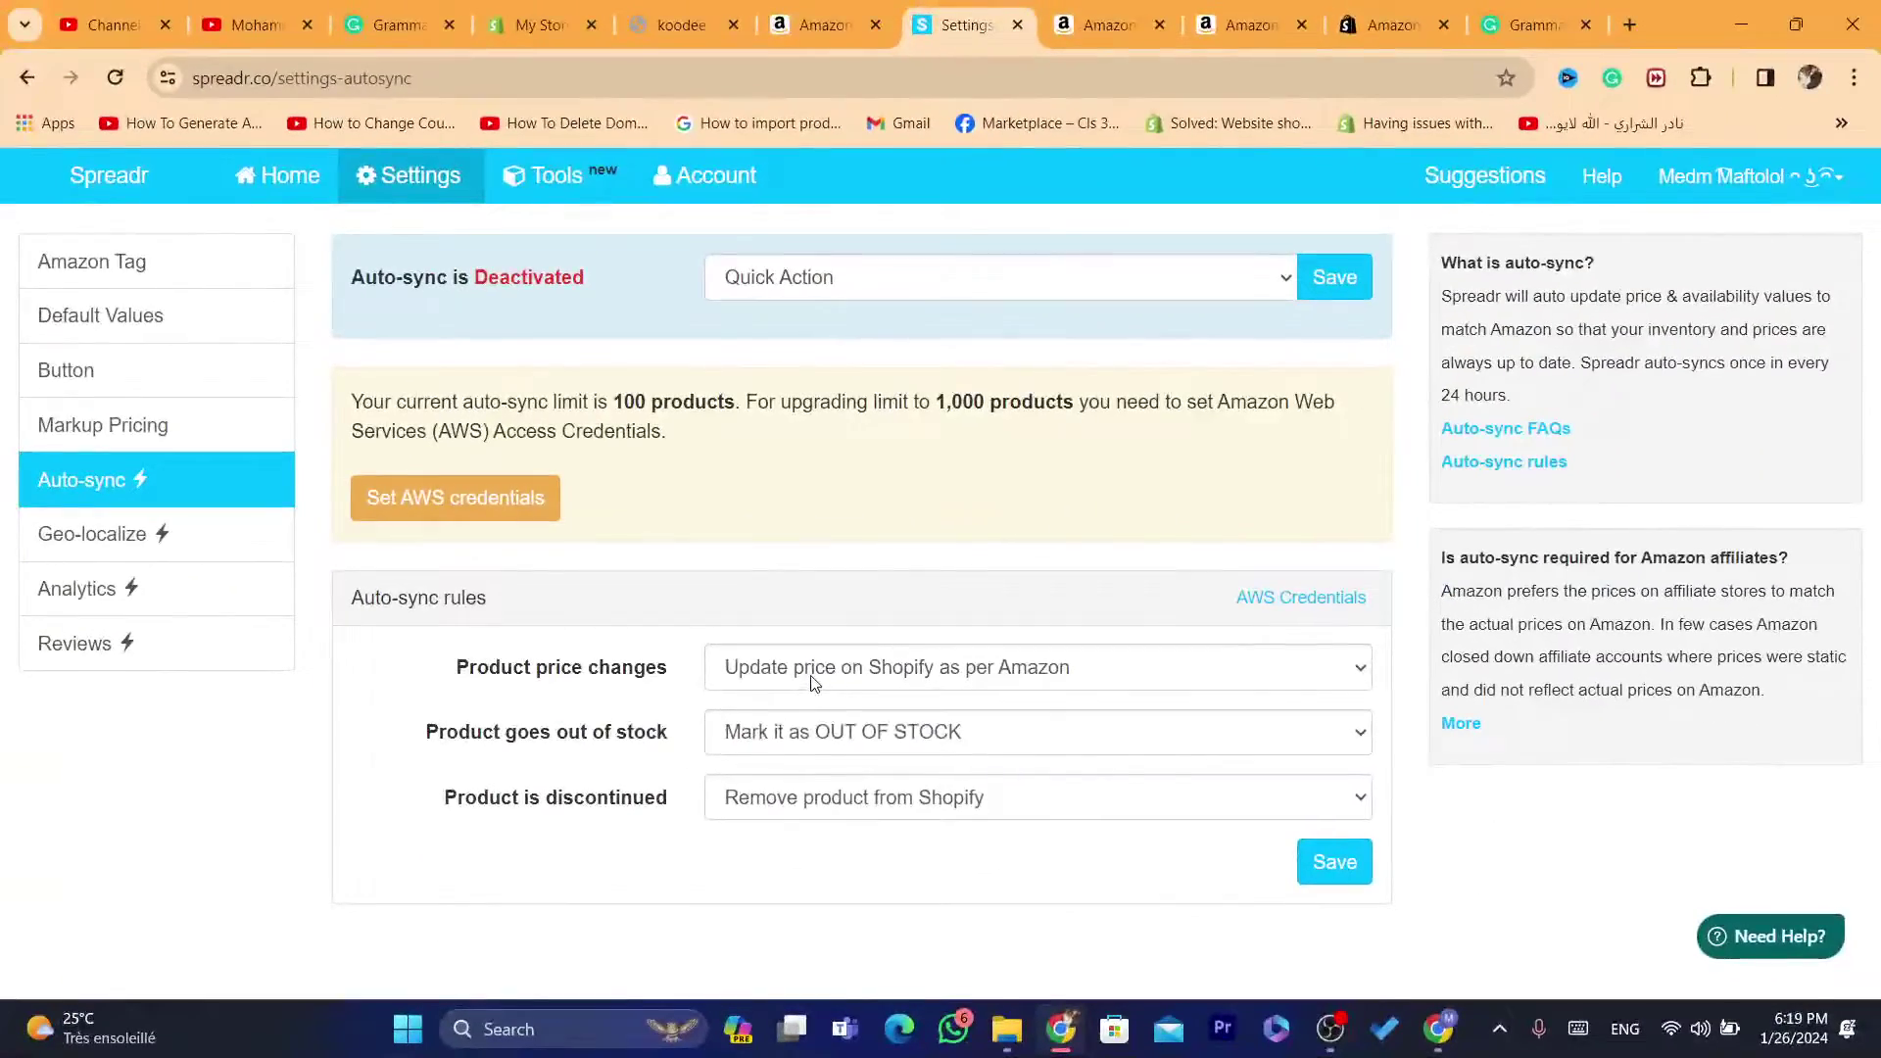
click(1136, 901)
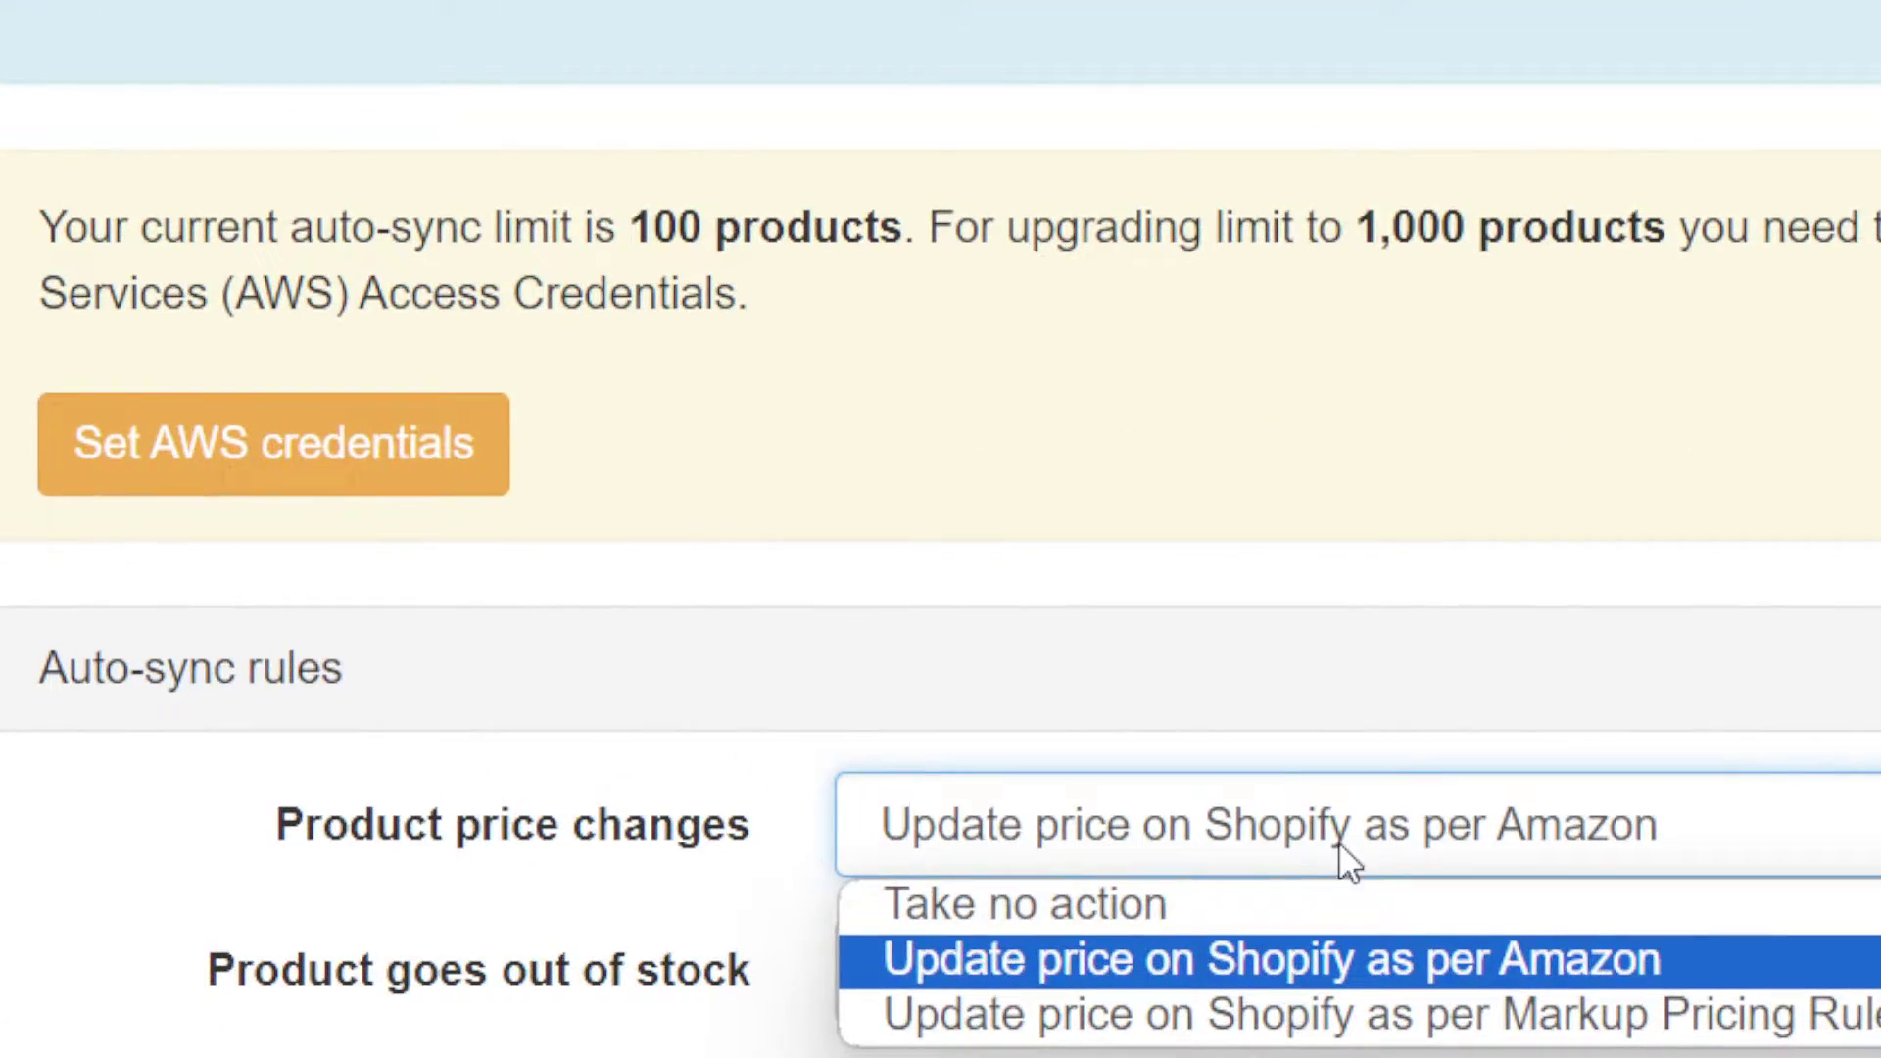
click(1146, 948)
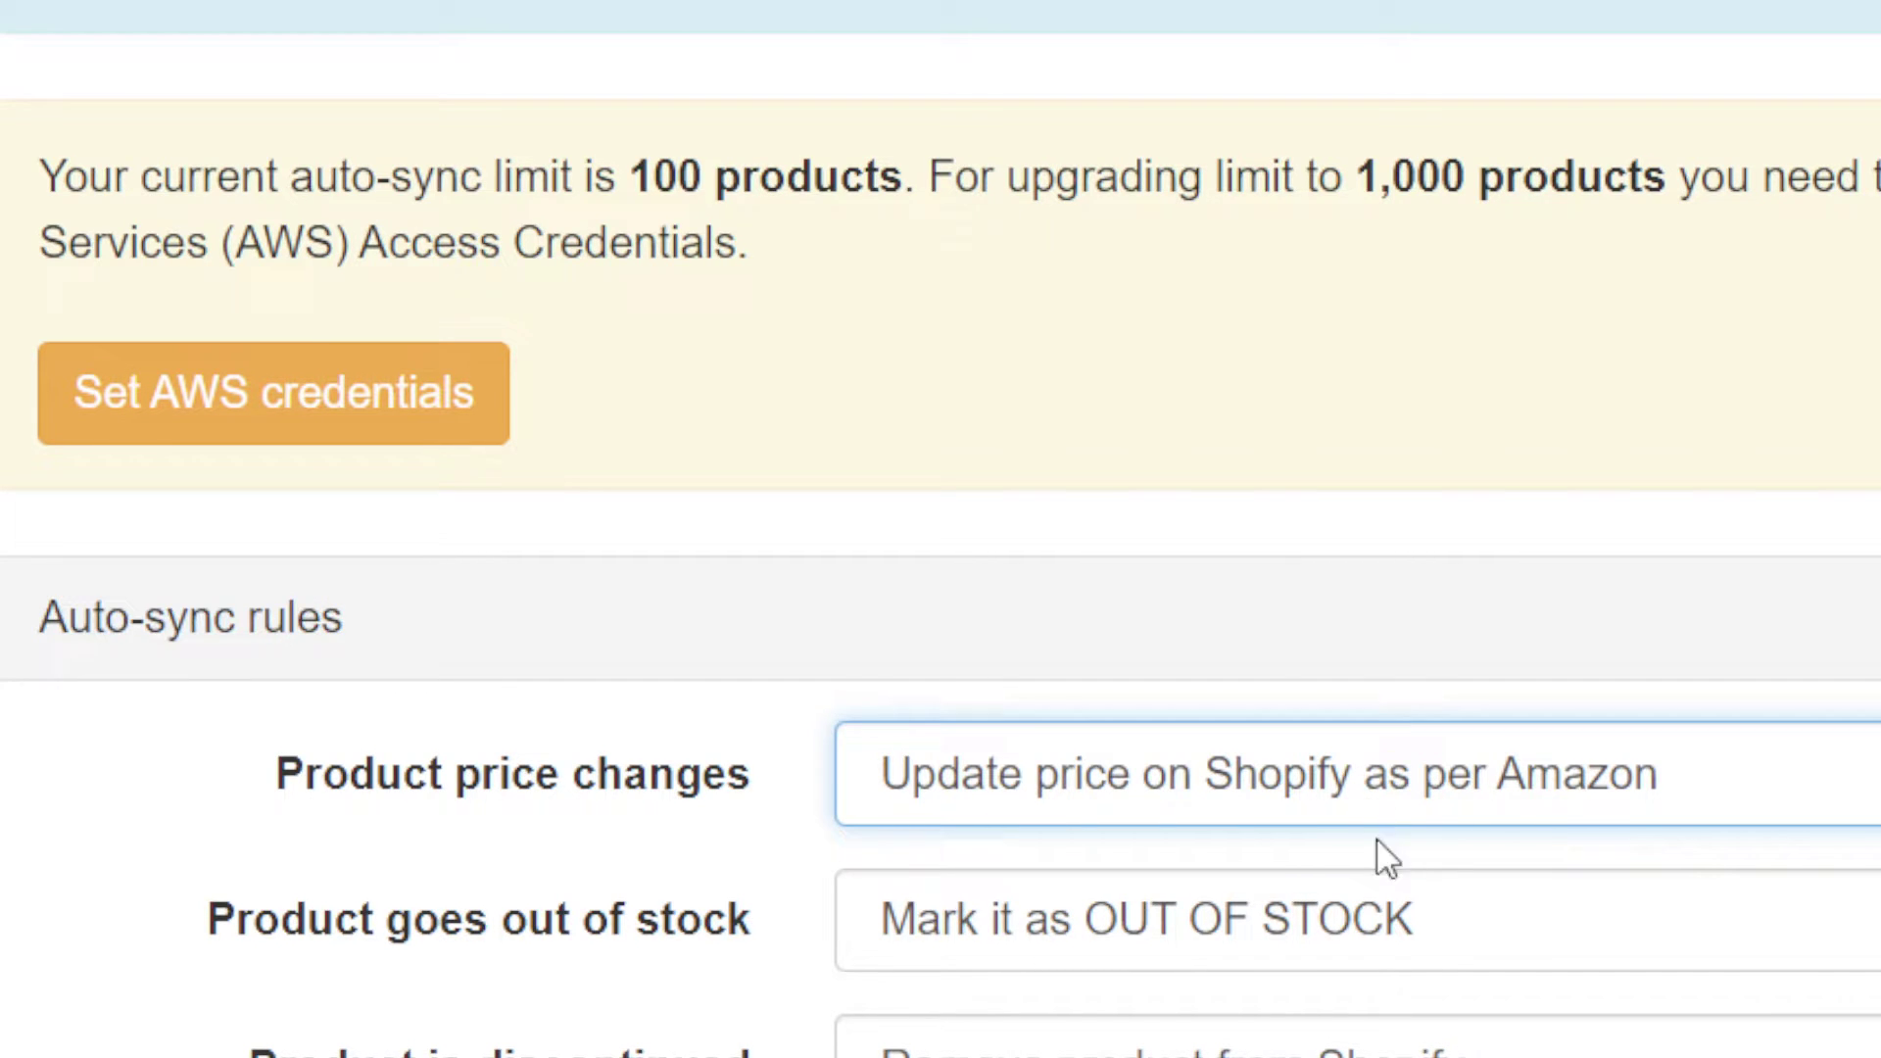
Set the Auto-sync rule for products that go out of stock to Mark it as OUT OF STOCK
click(1146, 926)
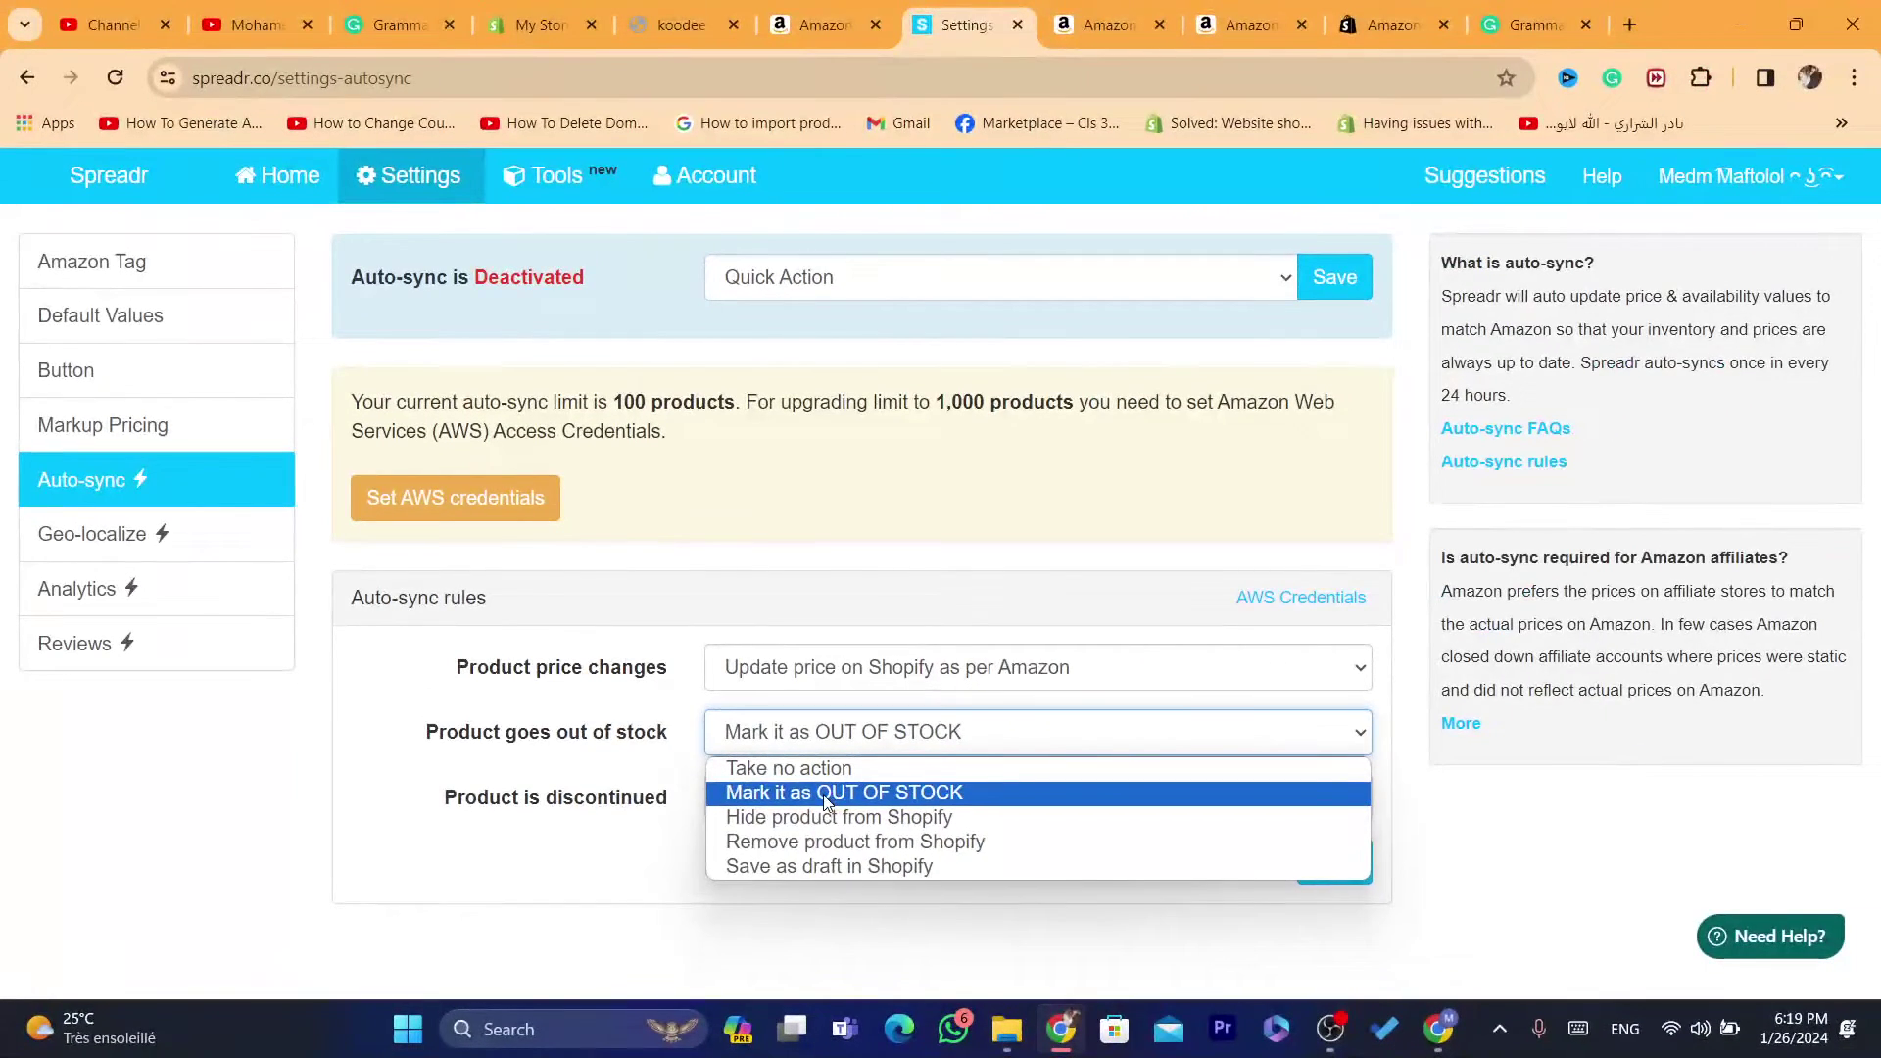
click(1227, 960)
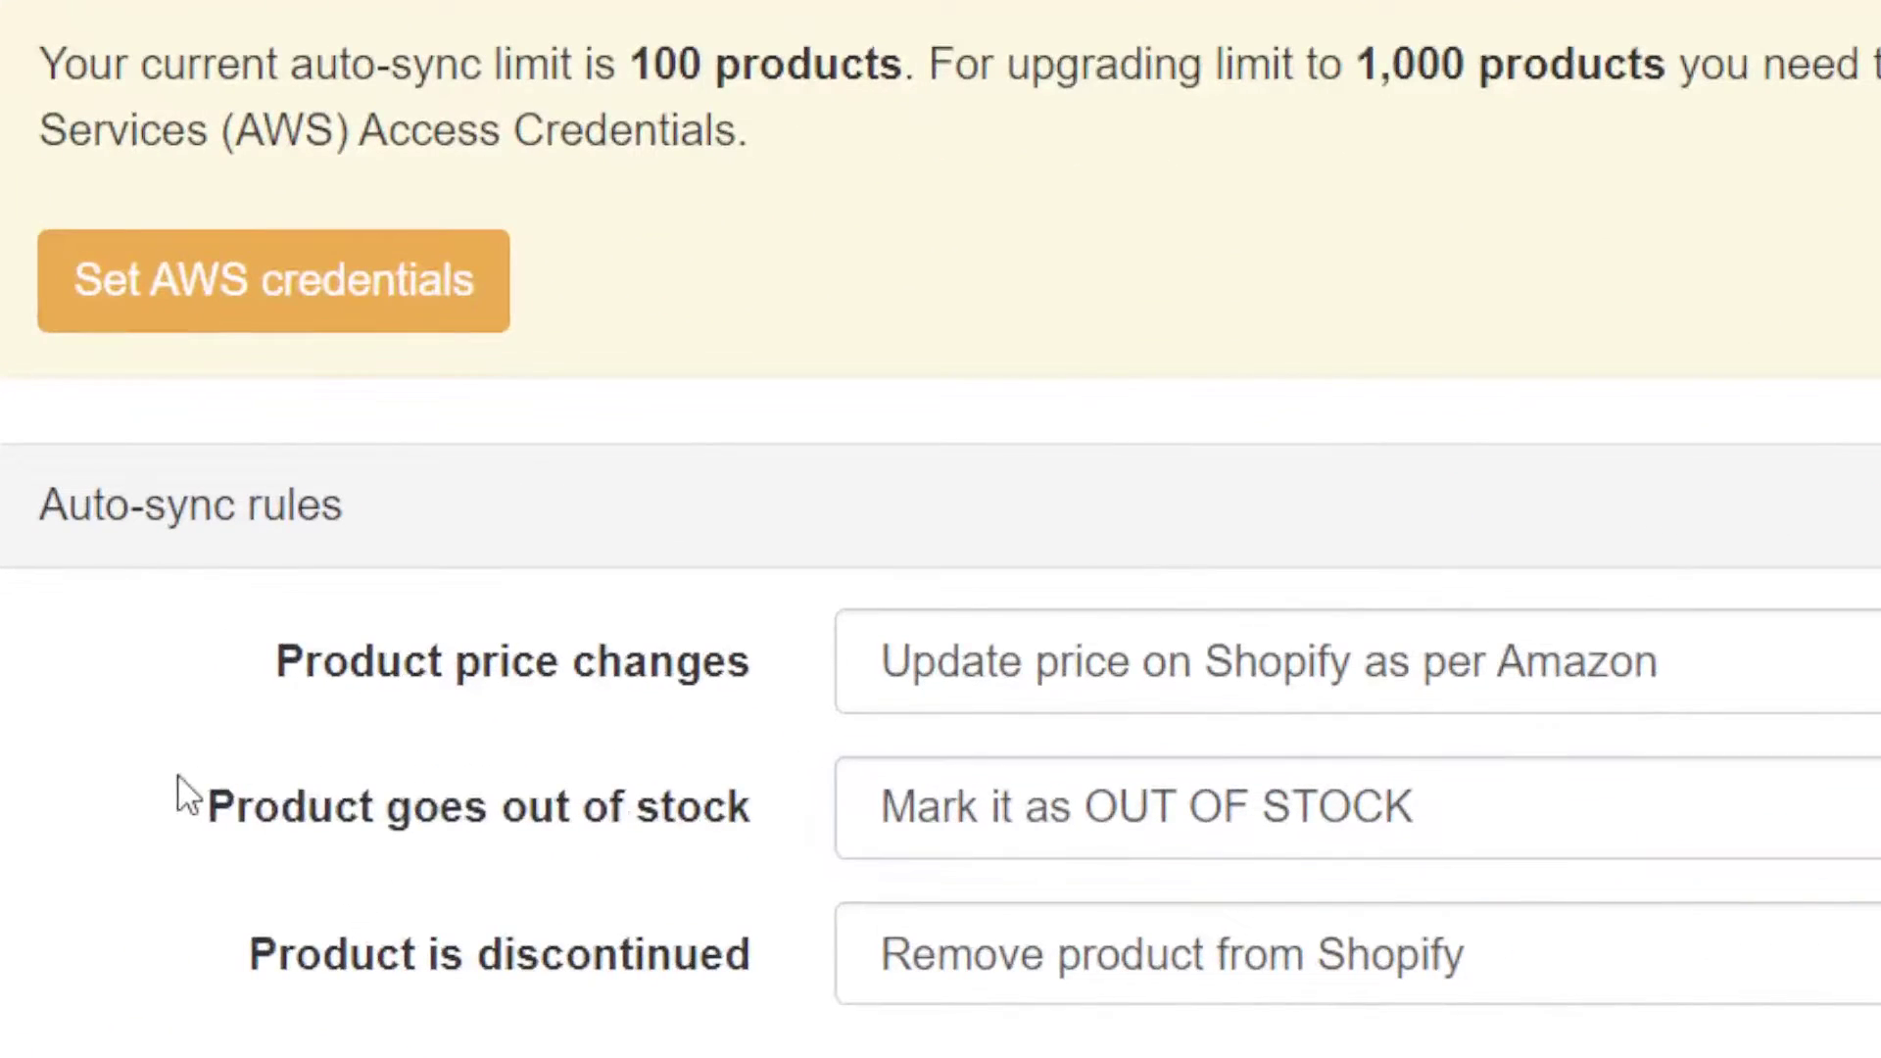
drag(423, 732, 668, 734)
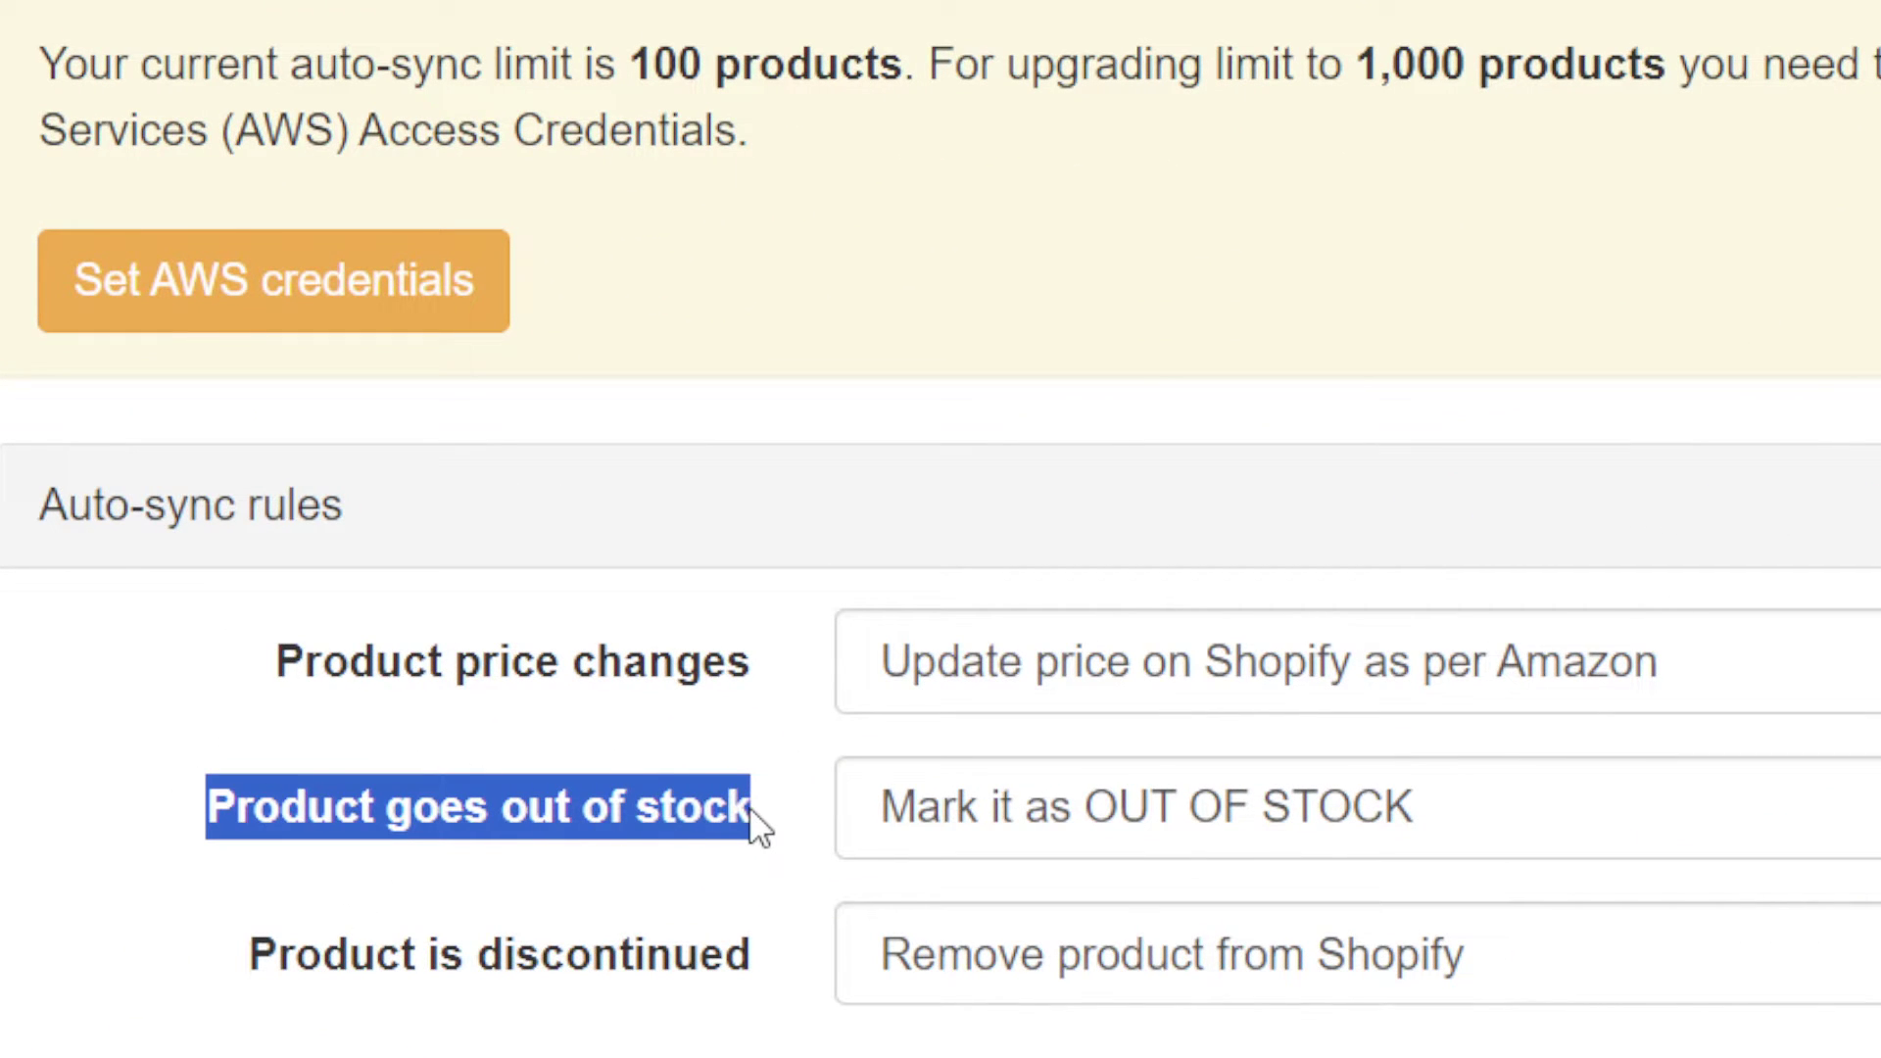
click(1180, 819)
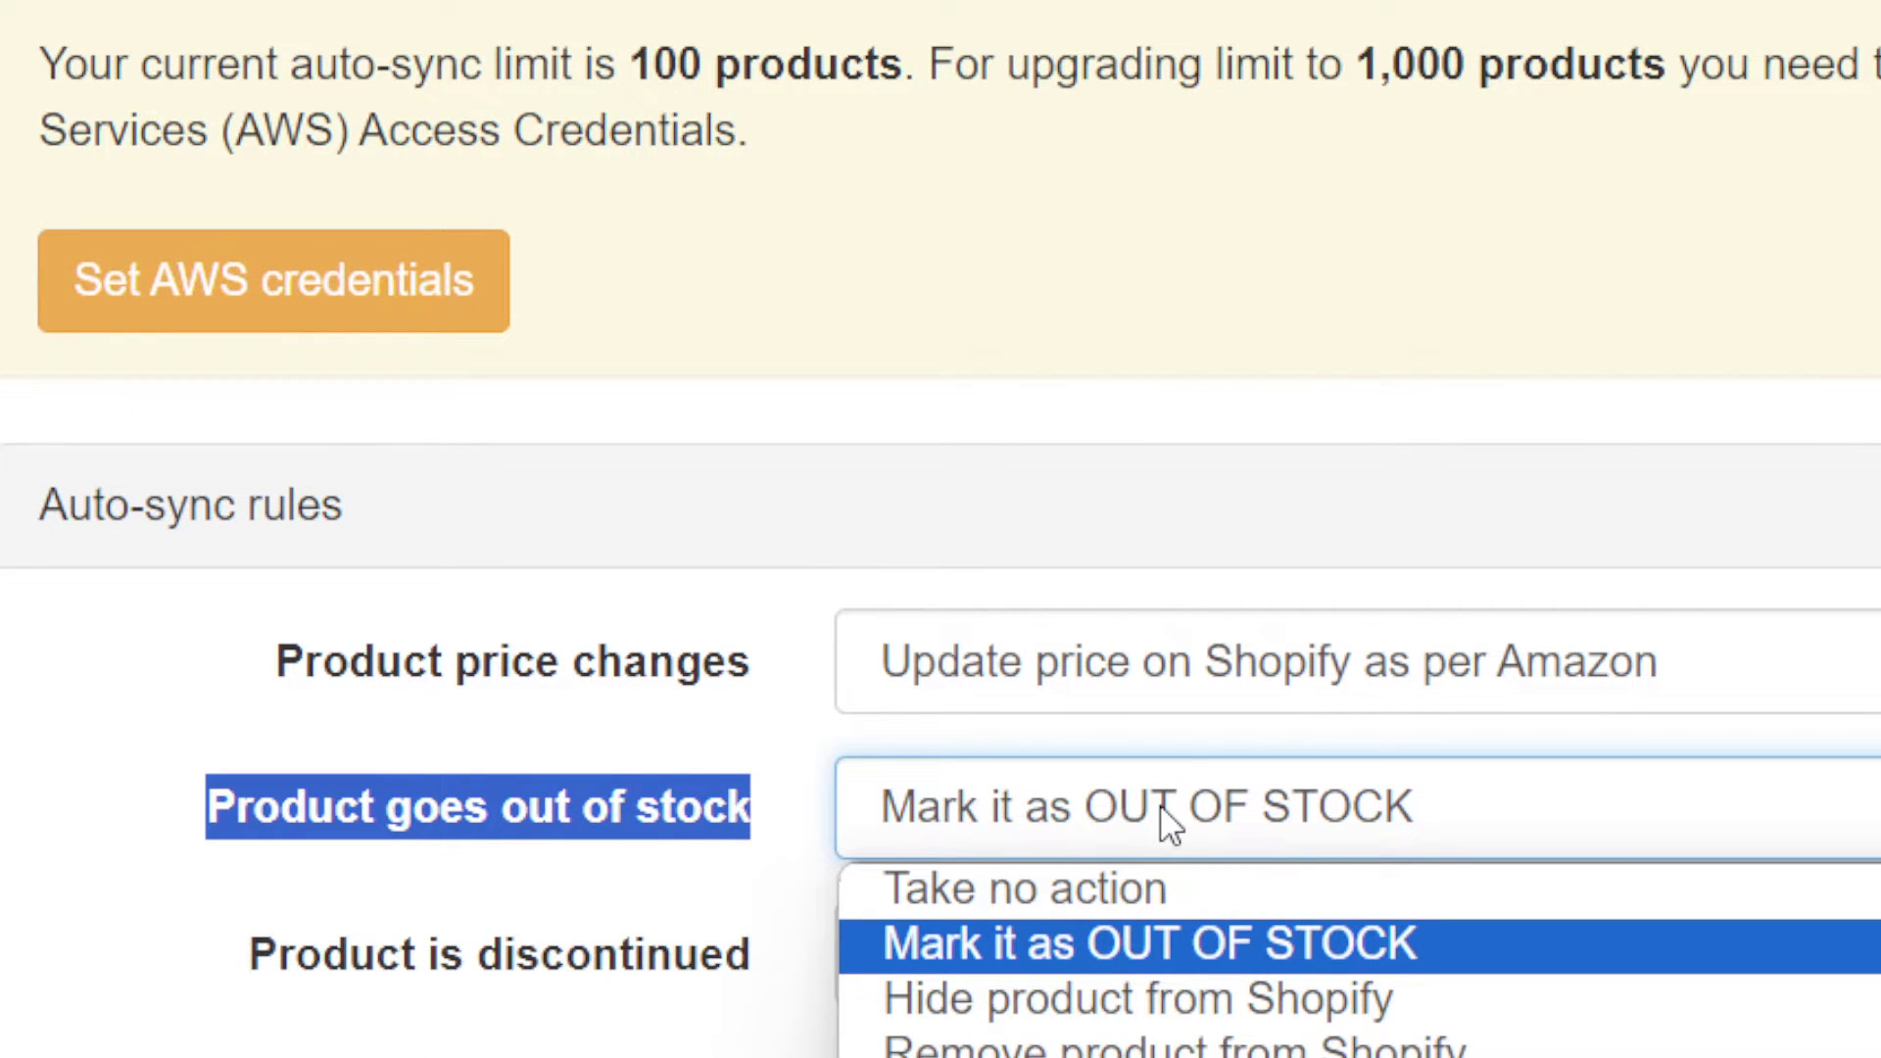
click(1112, 935)
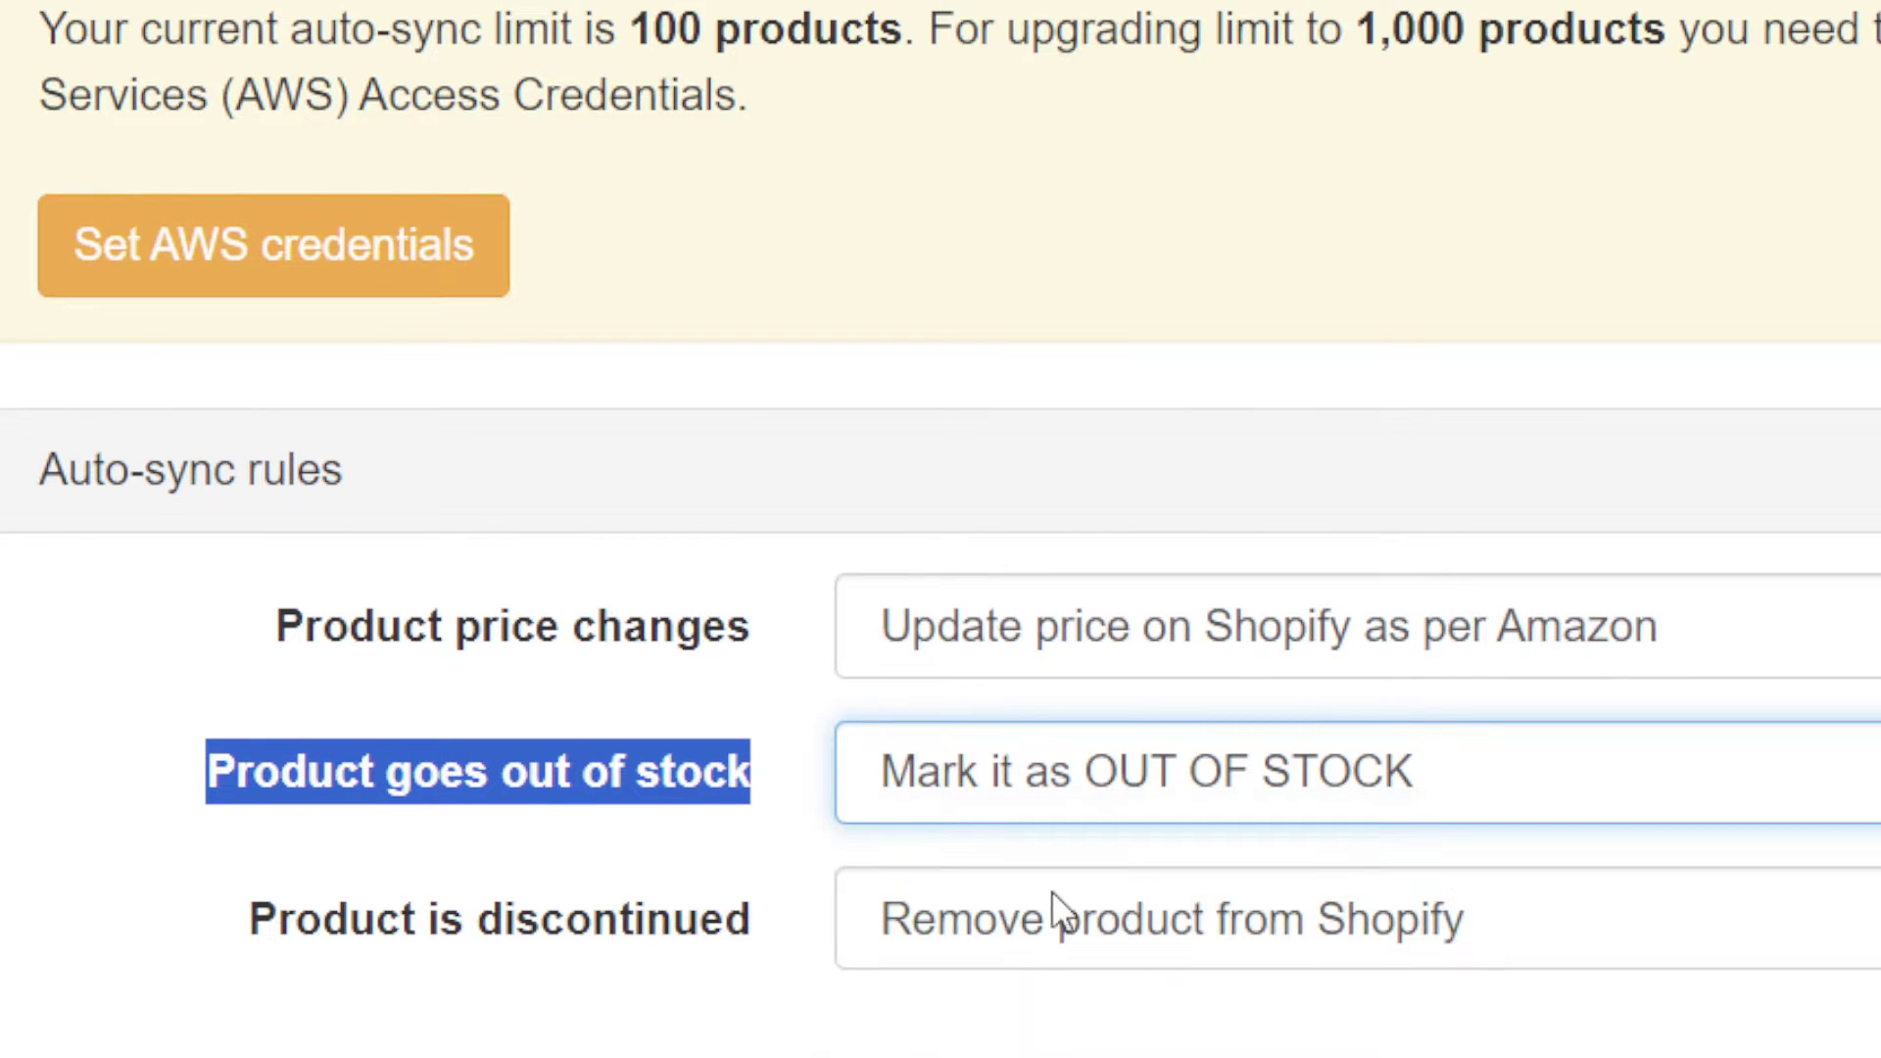
Set the Auto-sync rule for discontinued products to Remove product from Shopify, then save the rules and confirm
drag(272, 916, 764, 921)
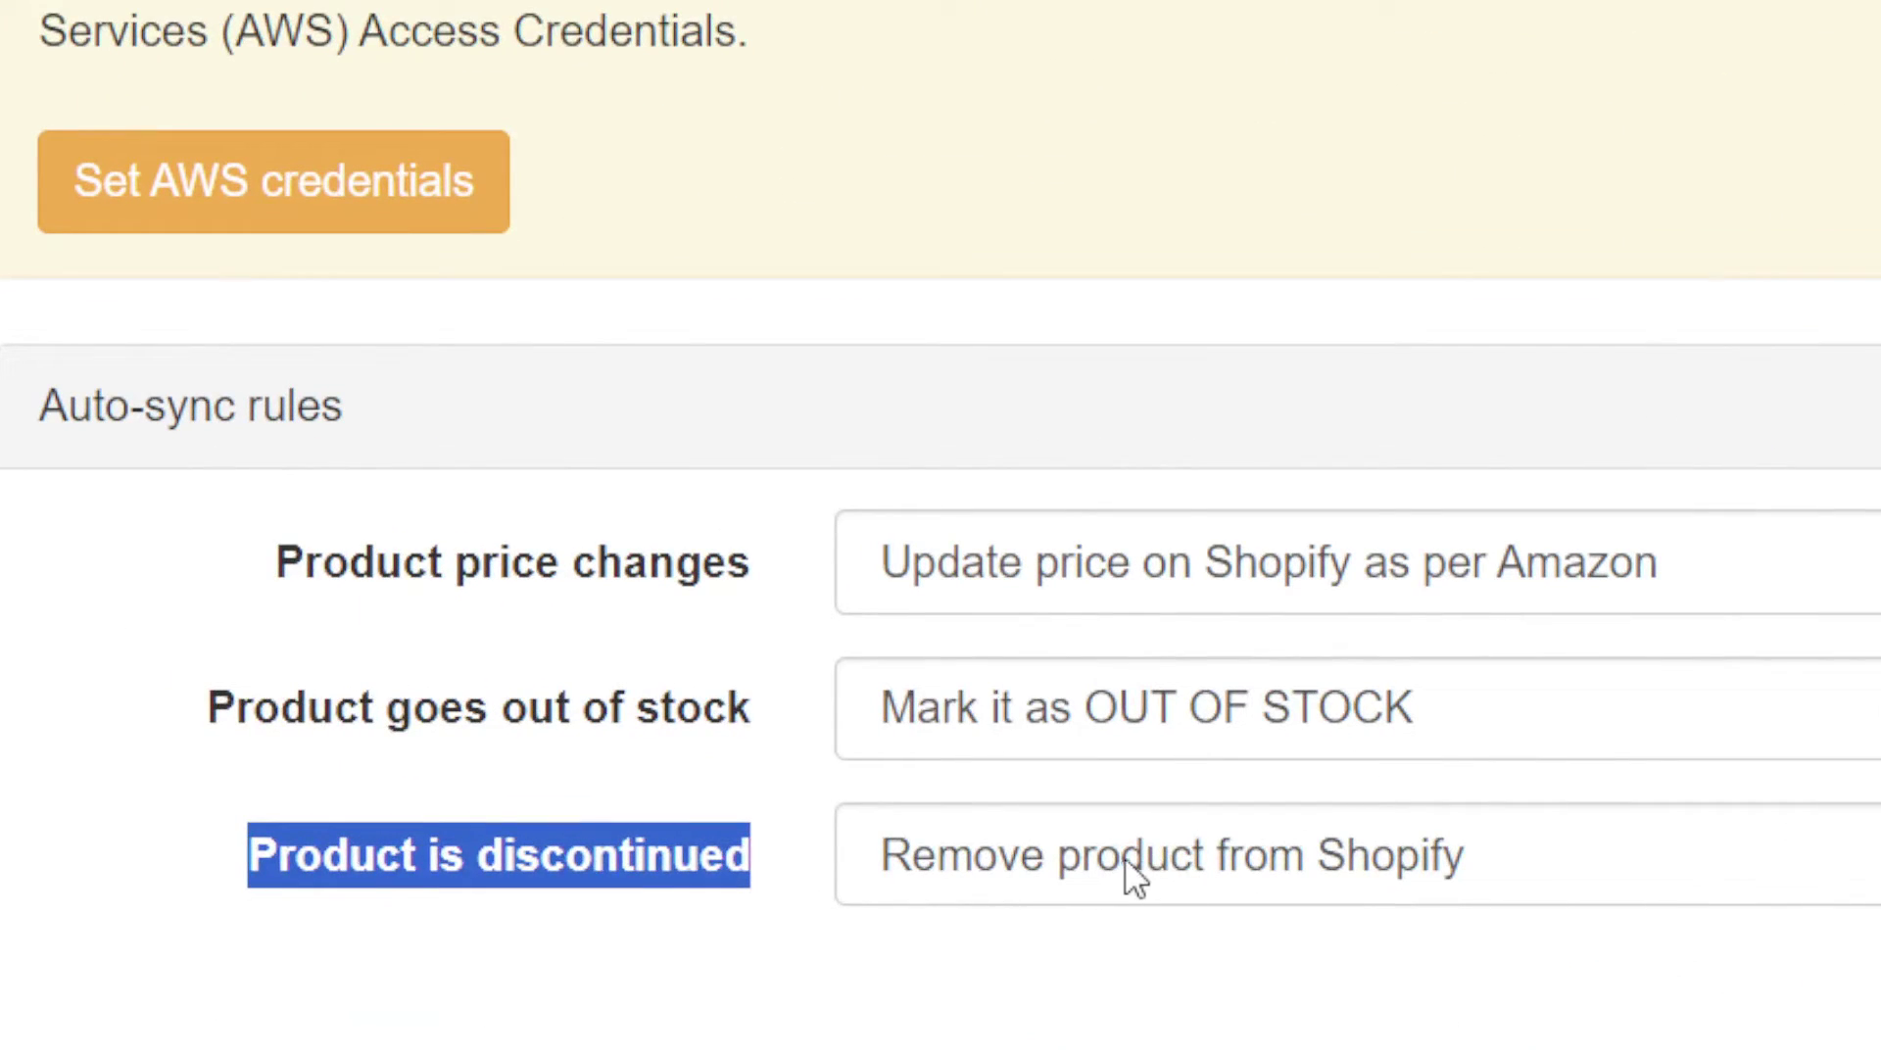
click(832, 798)
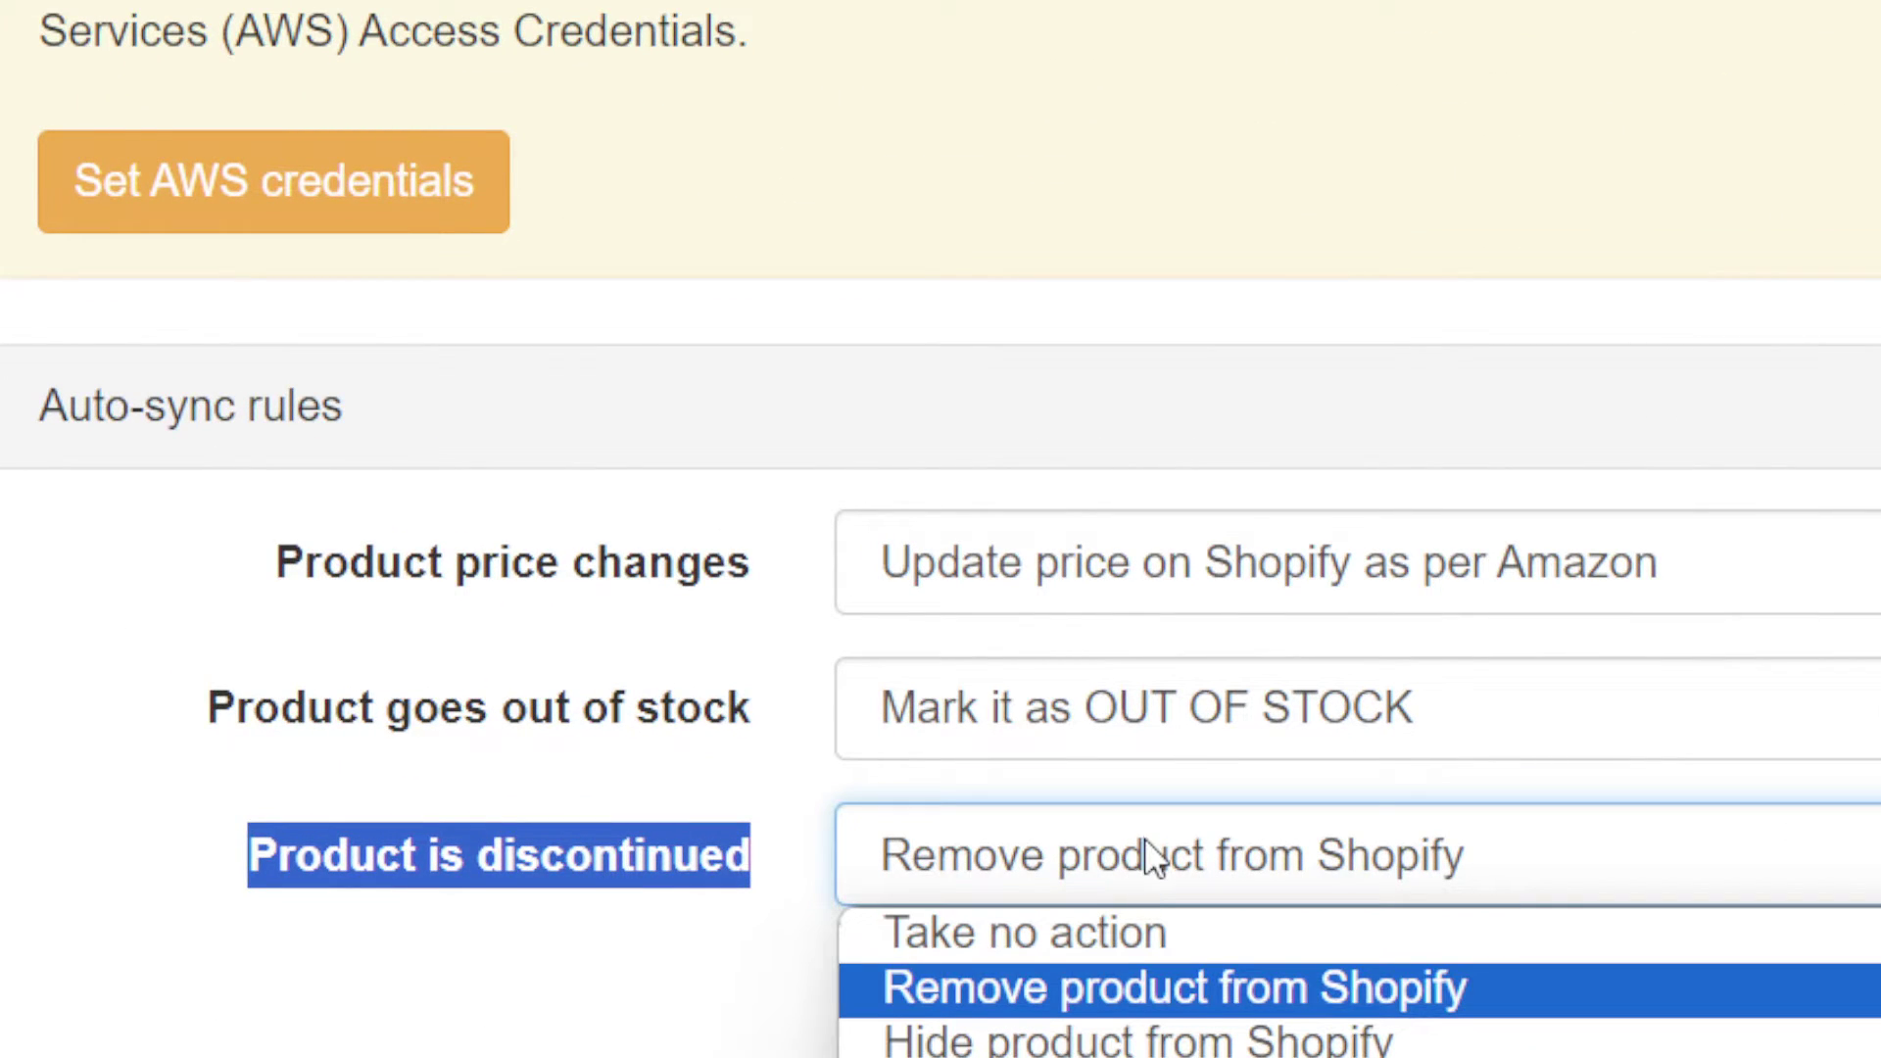
click(1153, 857)
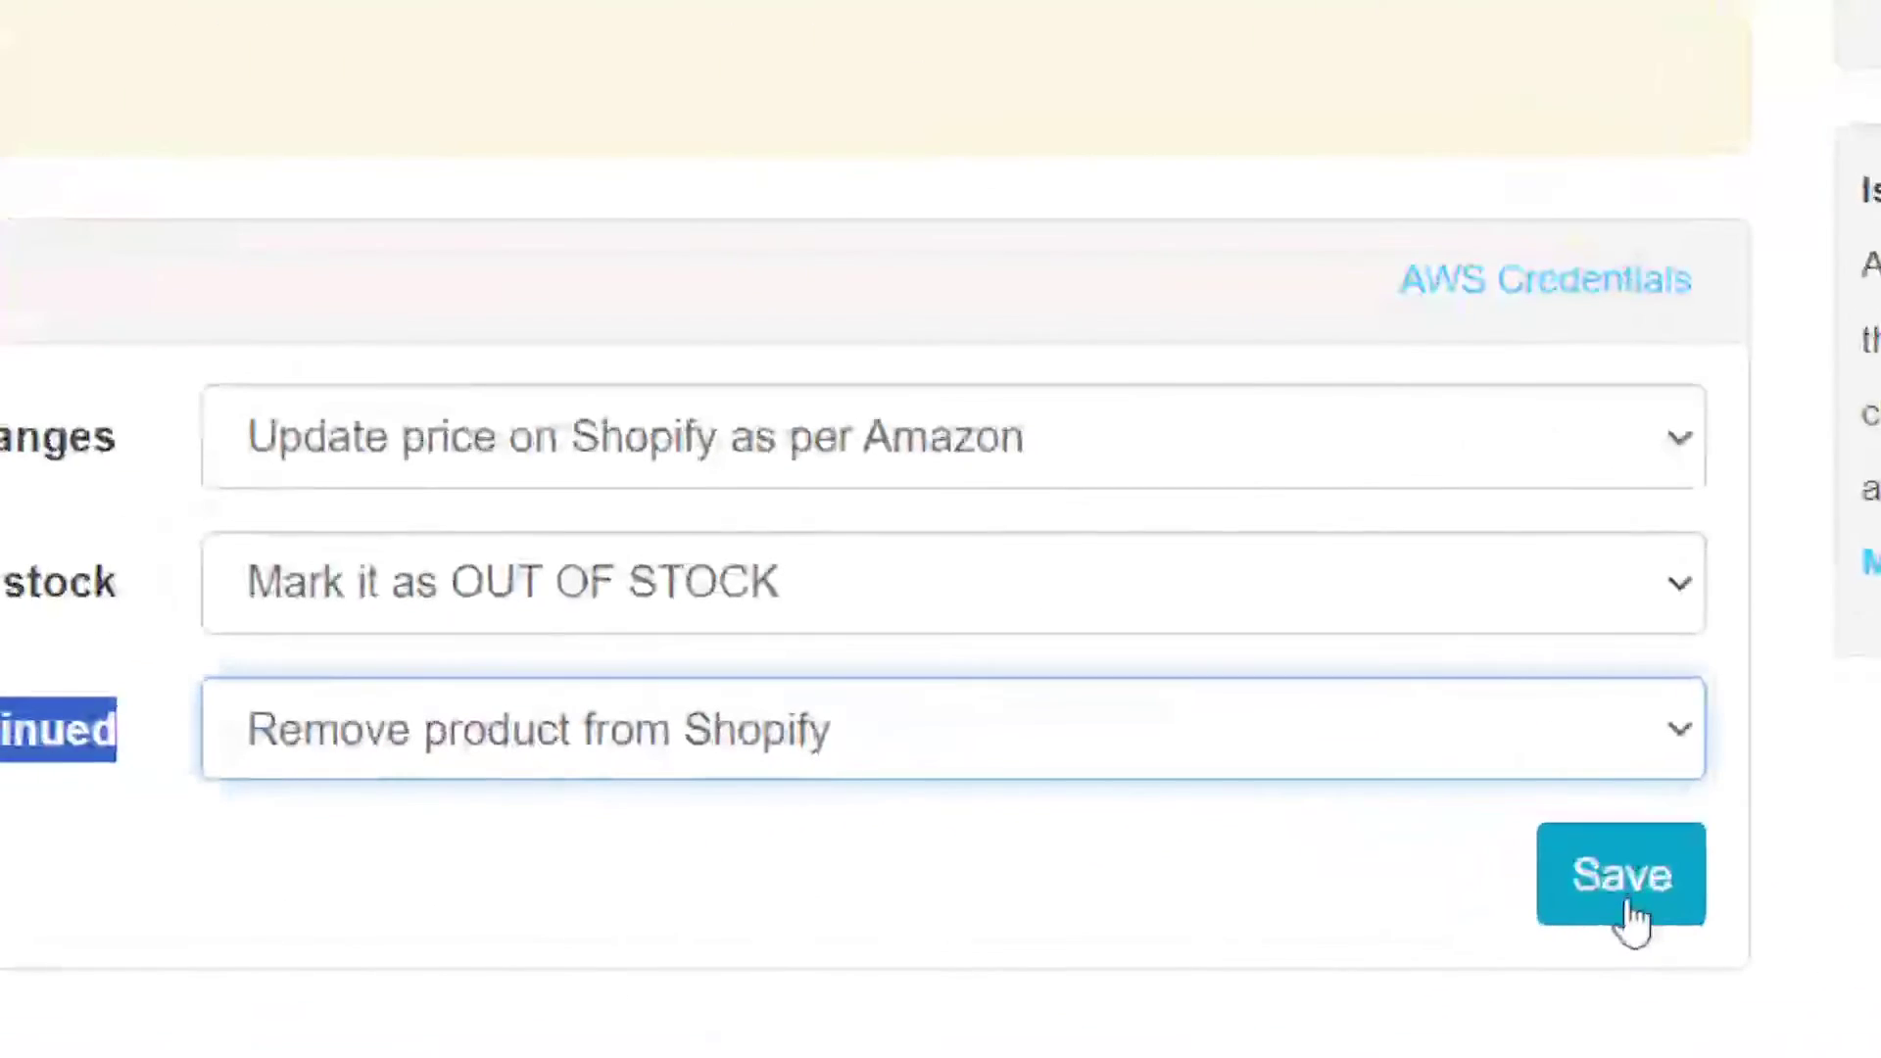
click(1631, 920)
click(1415, 15)
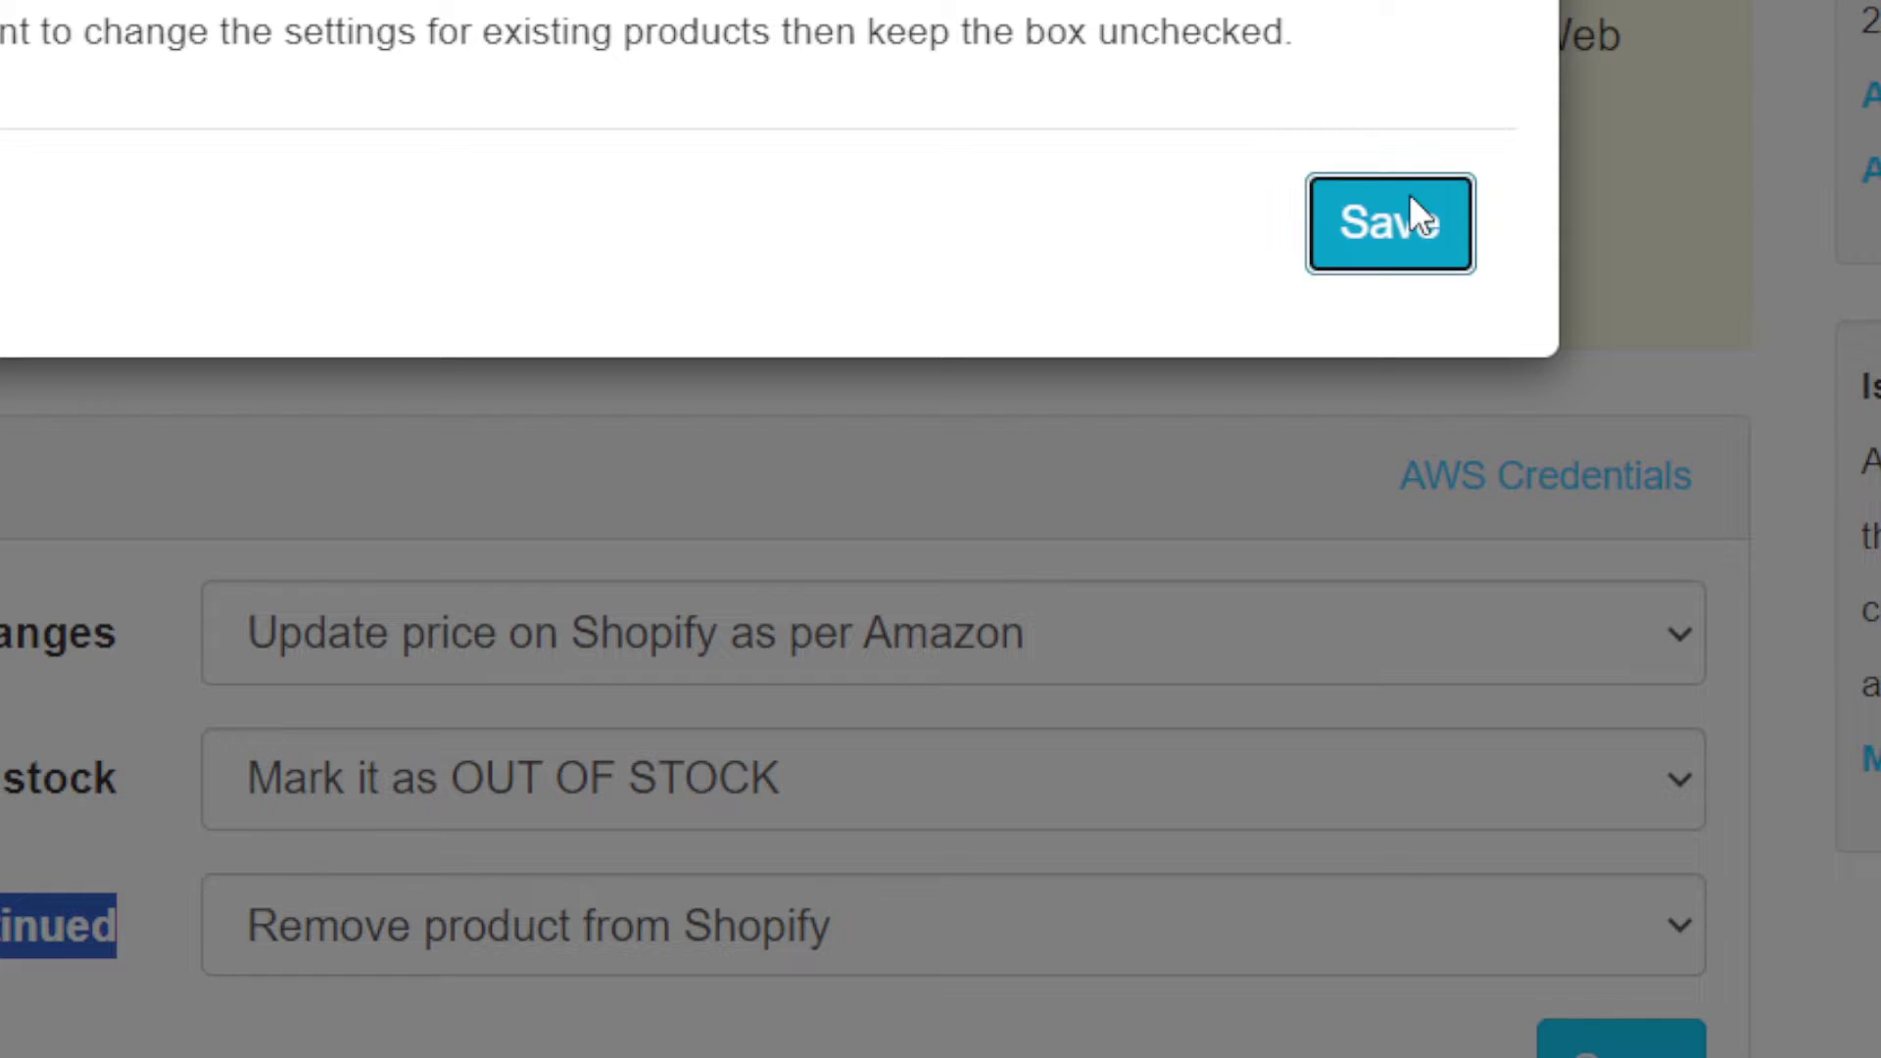